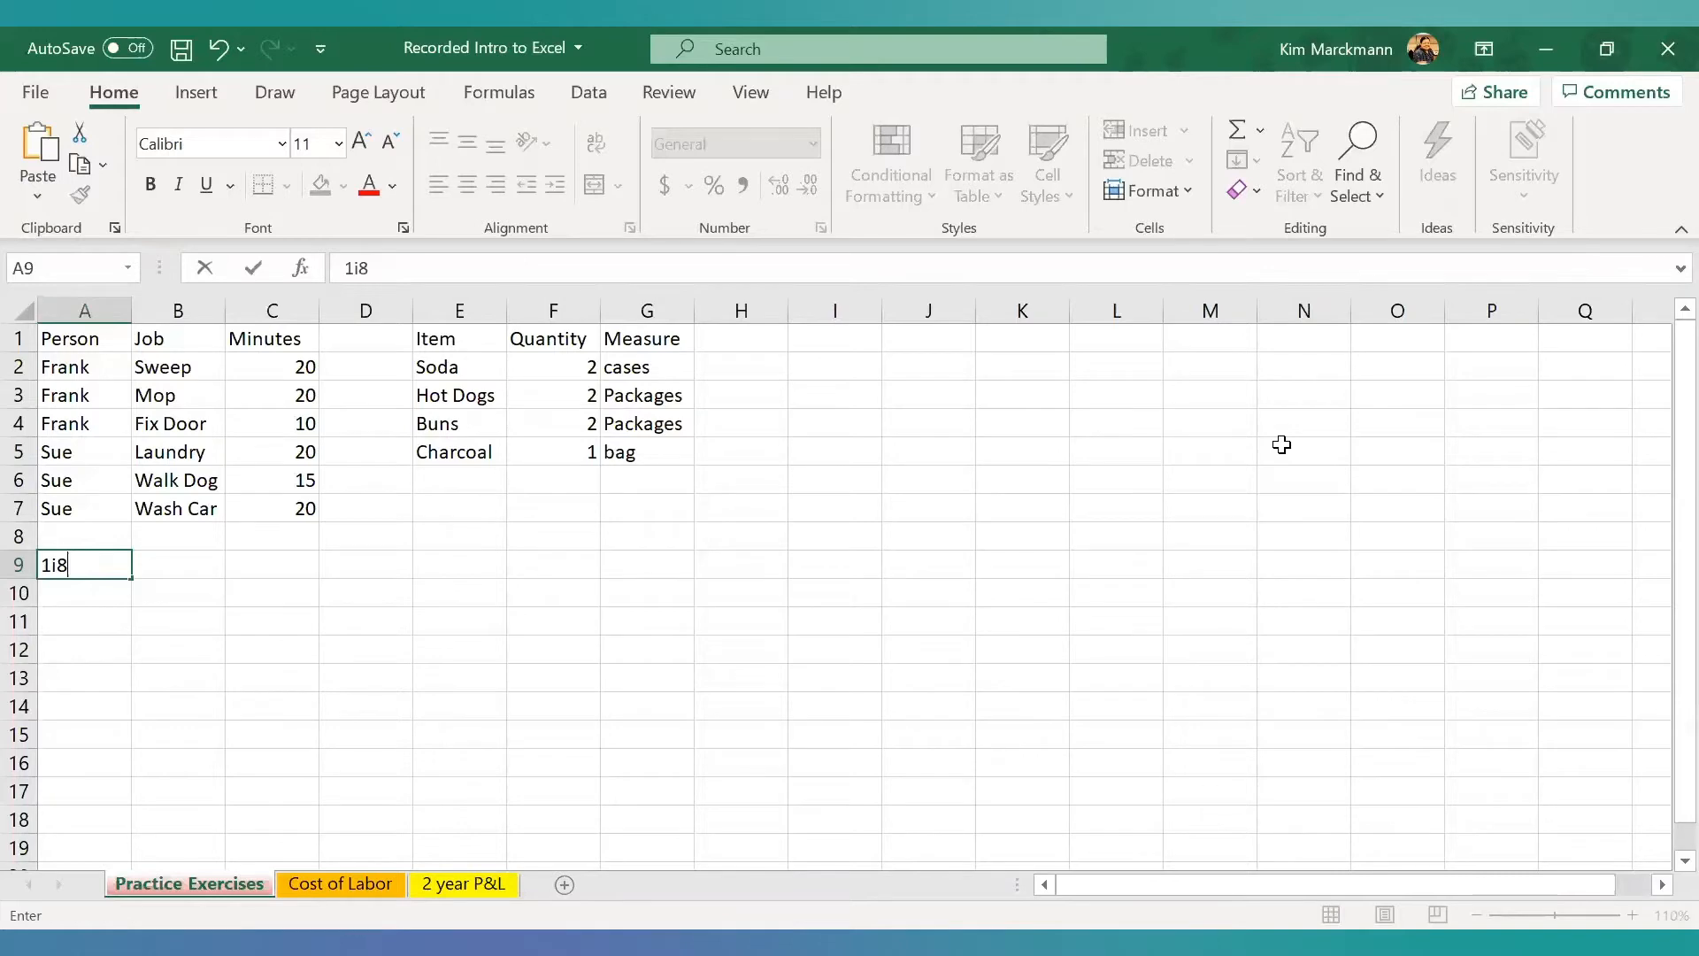
- Replace the mistyped entry in cell A9 with the number 9
key(BackSpace)
key(BackSpace)
key(BackSpace)
text(9)
key(Tab)
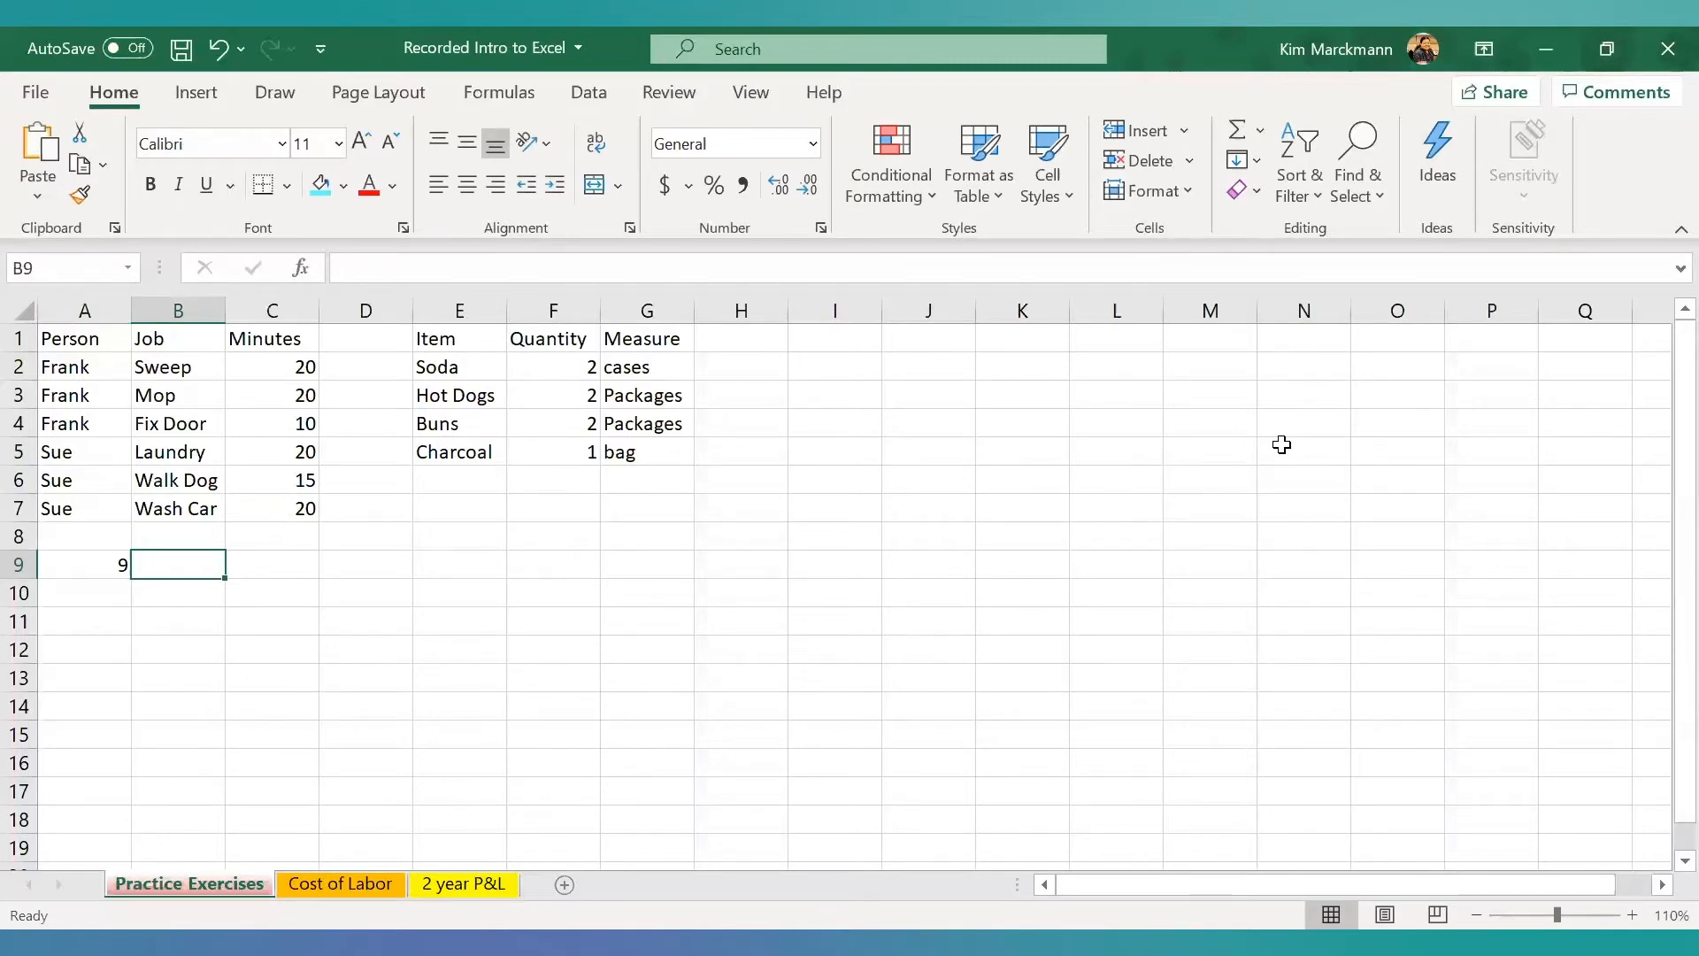
- Enter the time 9:00 in cell B9
text((10)
key(BackSpace)
key(BackSpace)
key(BackSpace)
text(9)
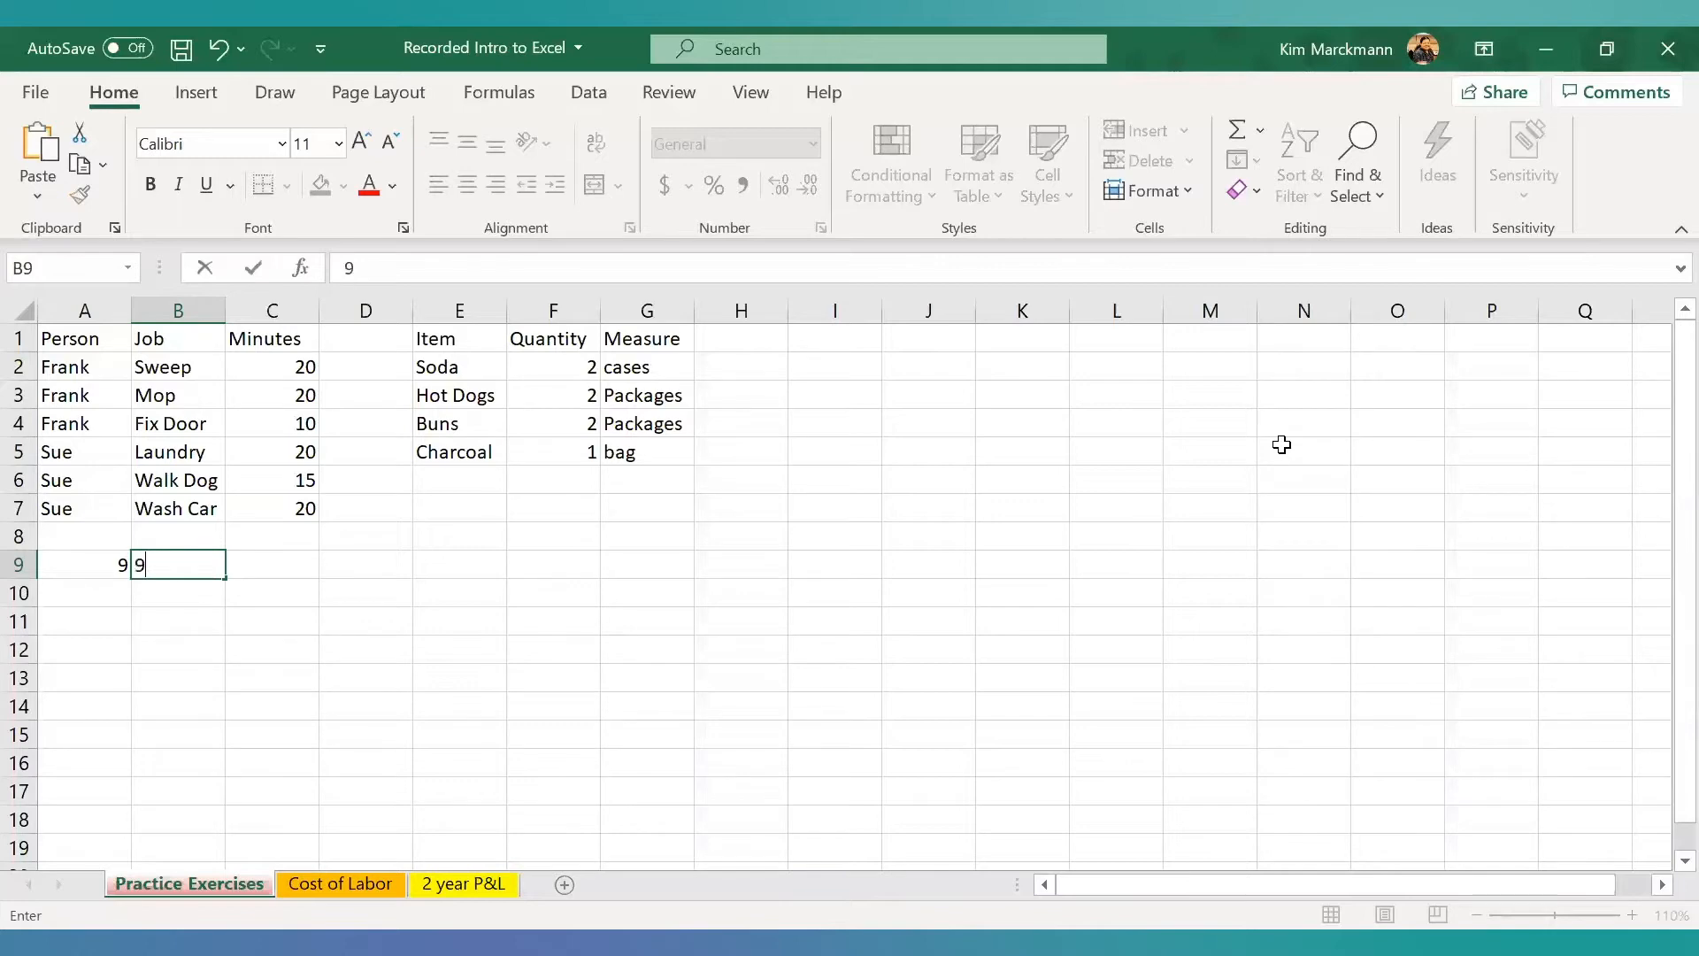
text(:00)
key(Tab)
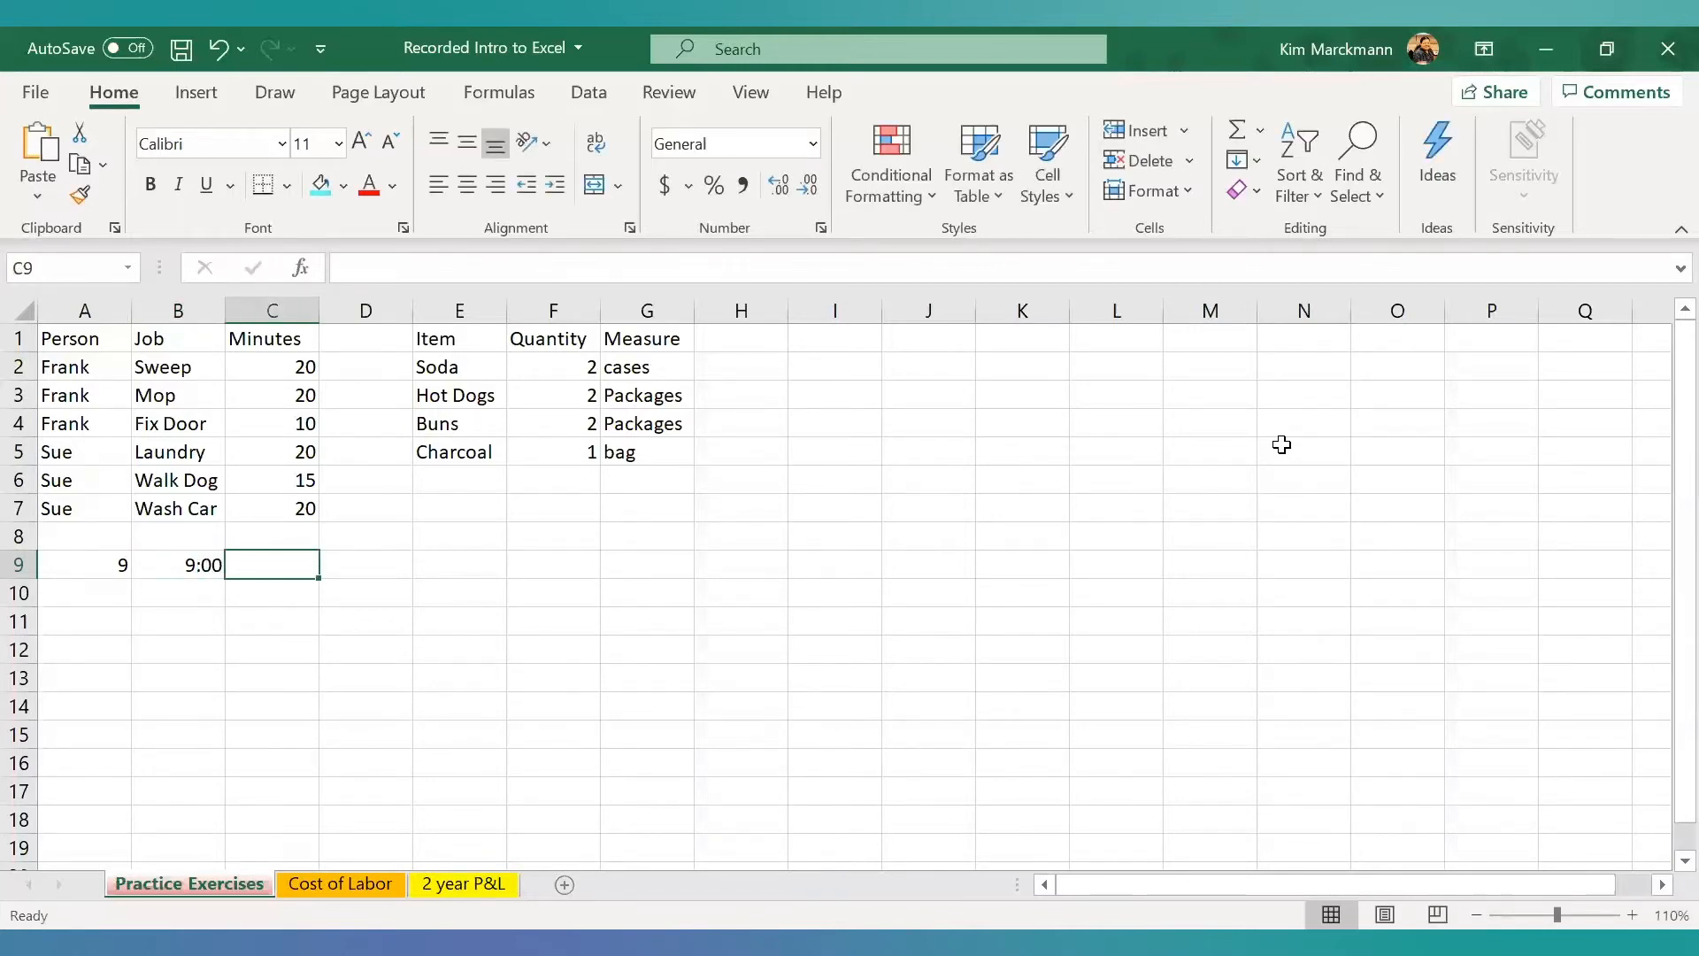
- Fill cells C9 to E9 with 9:00pm without a space, 9:00 pm with a space, and $9.00
text(9:00p)
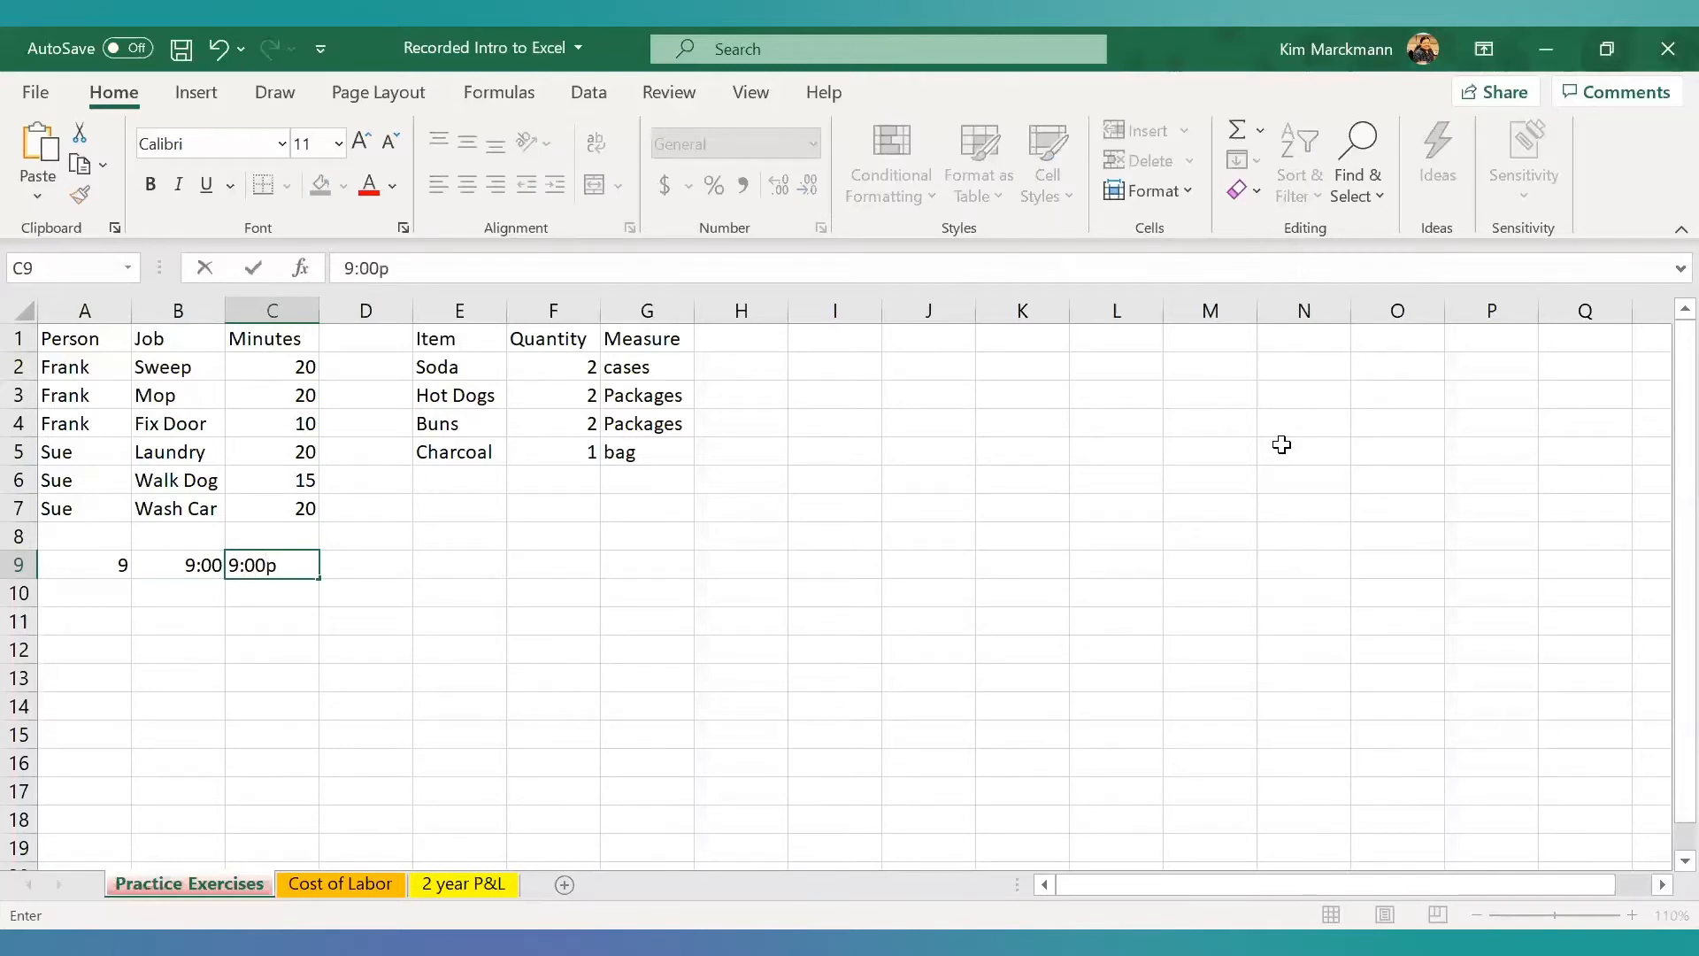
text(m)
key(Tab)
text(9:00)
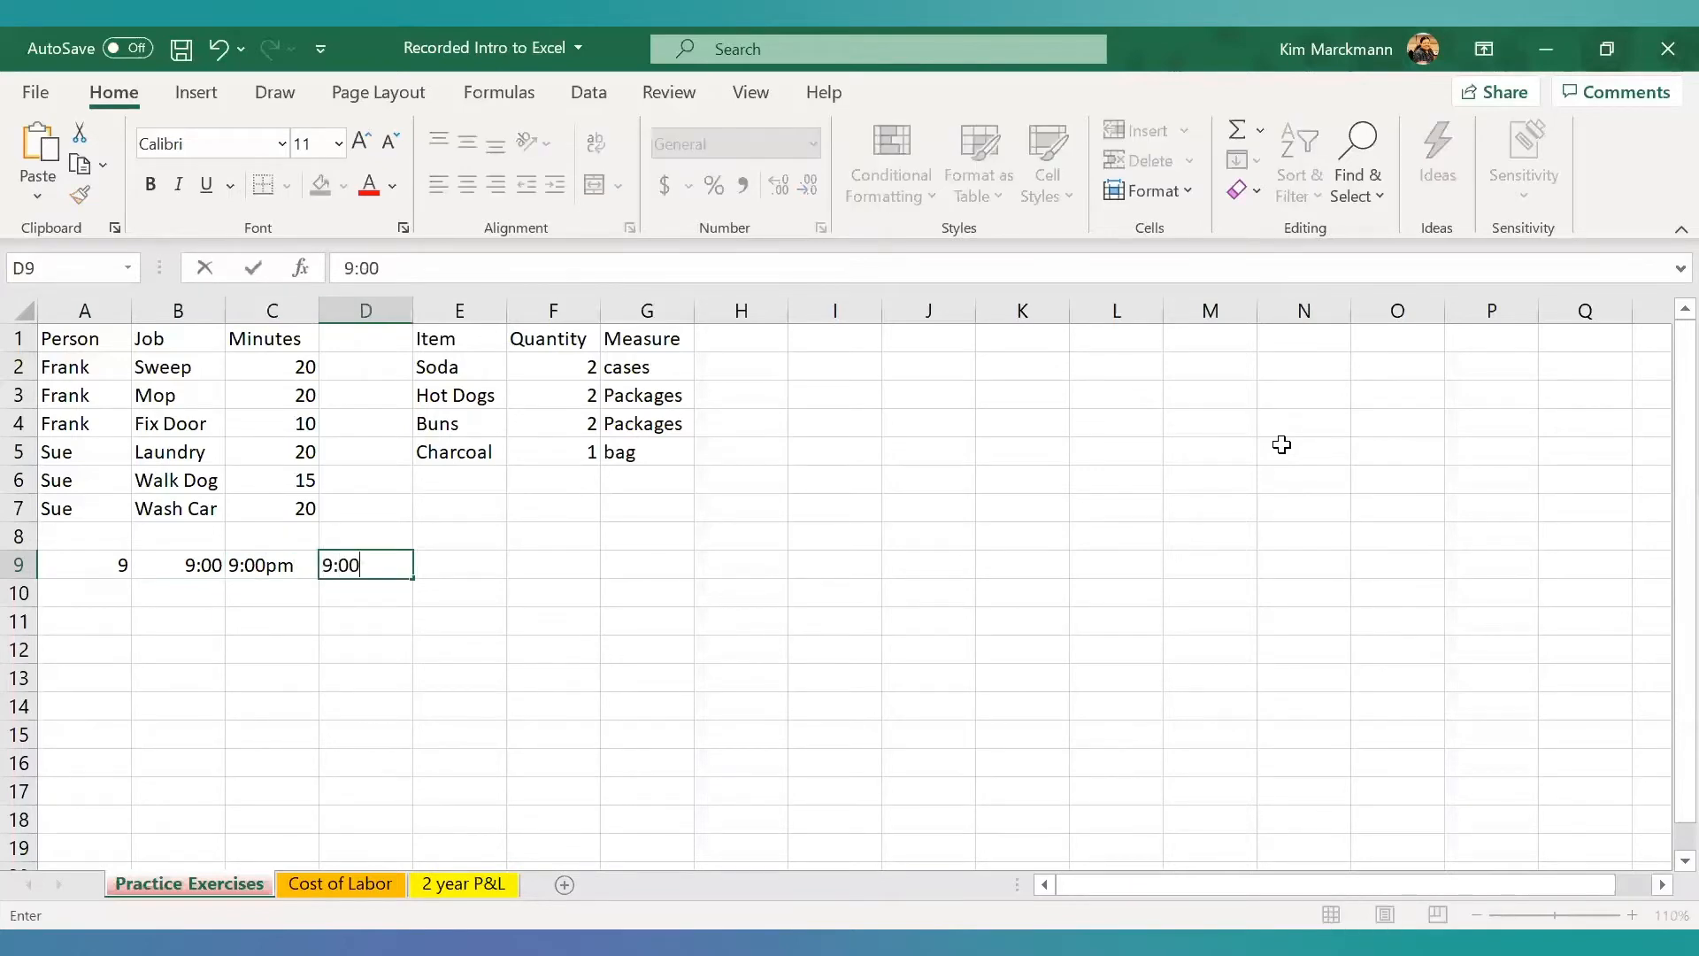
text( pm)
key(Tab)
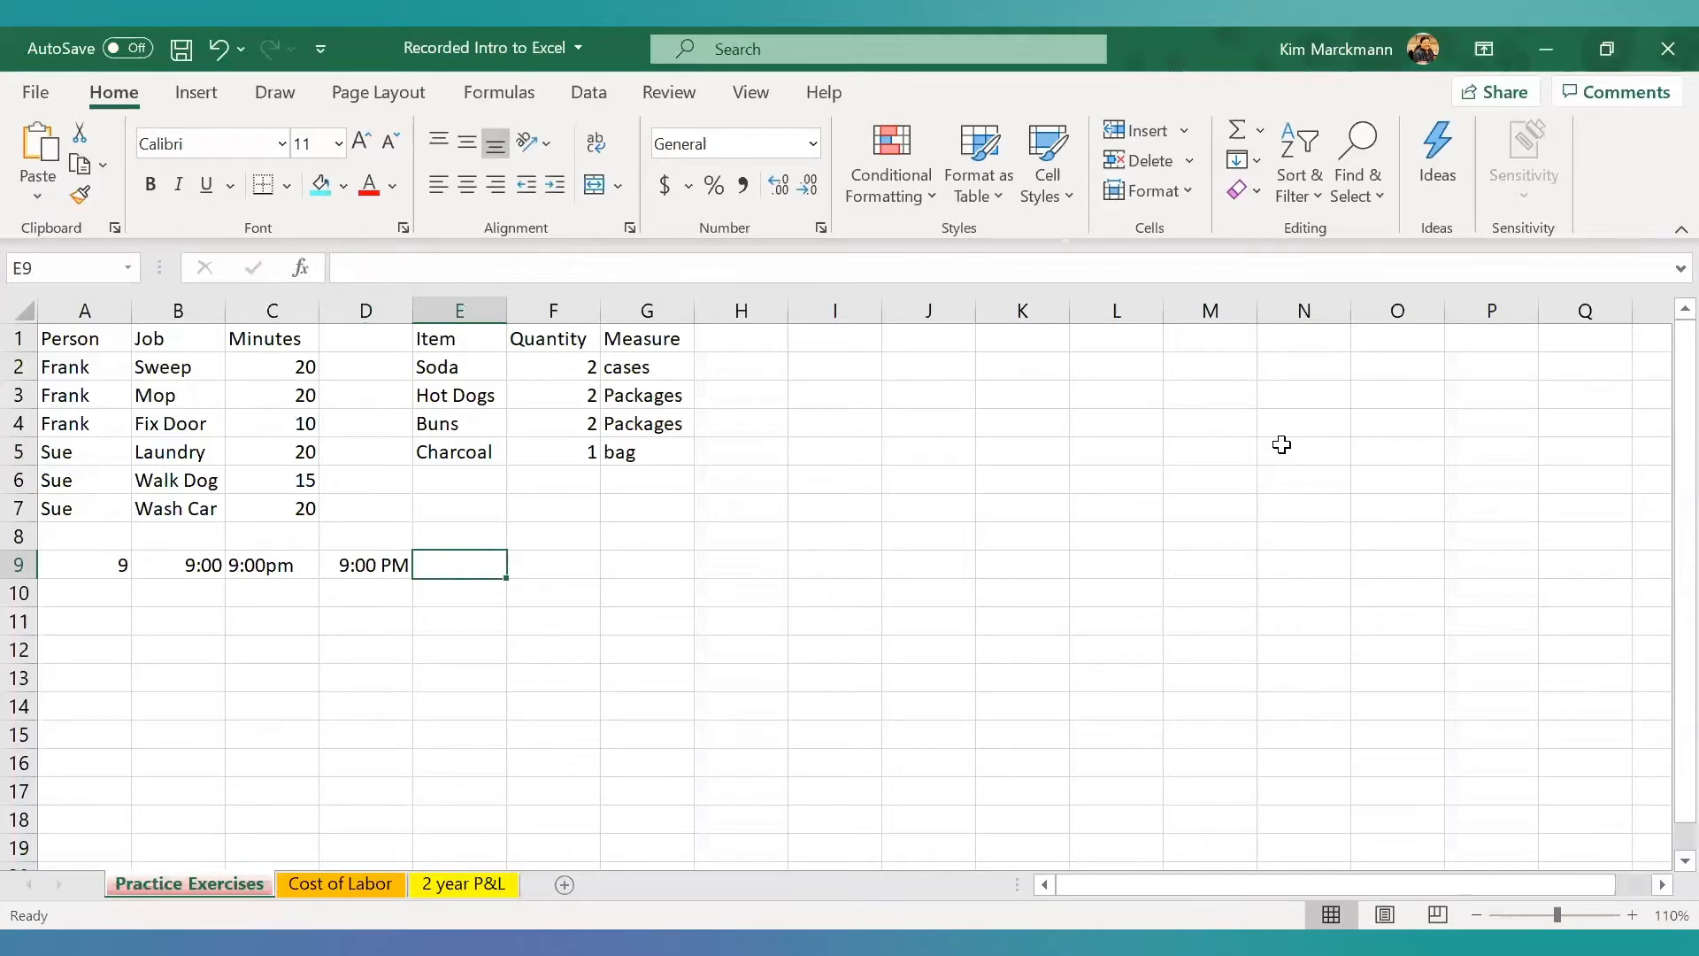
text($9.00)
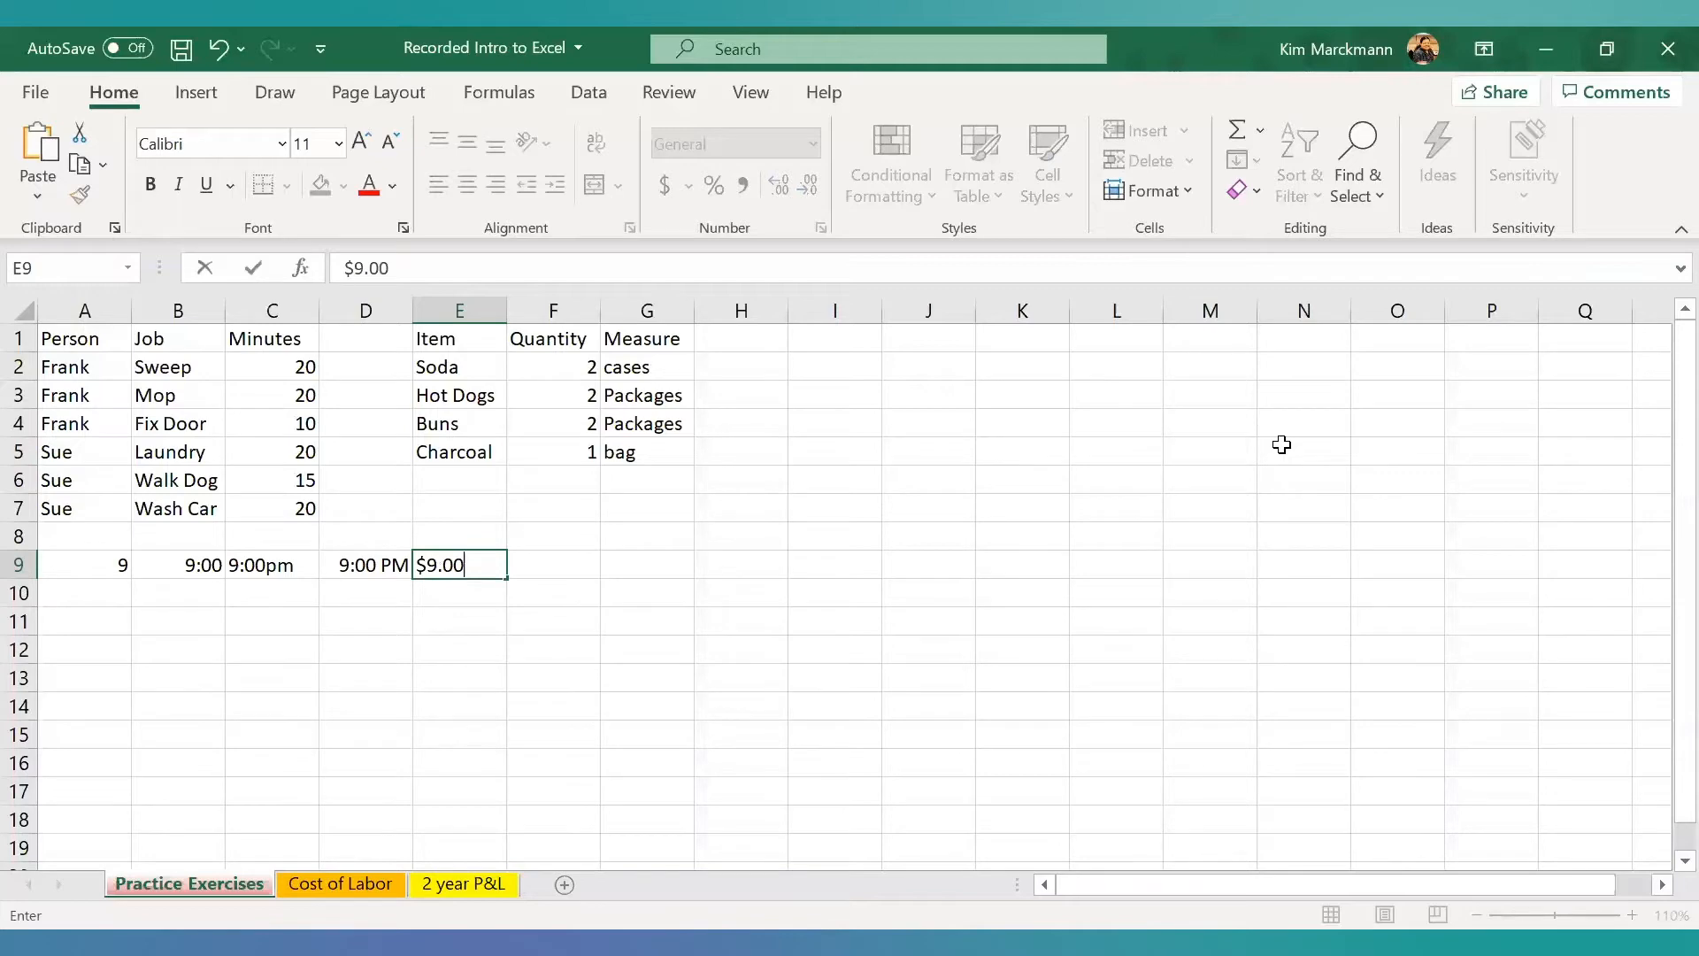
key(Tab)
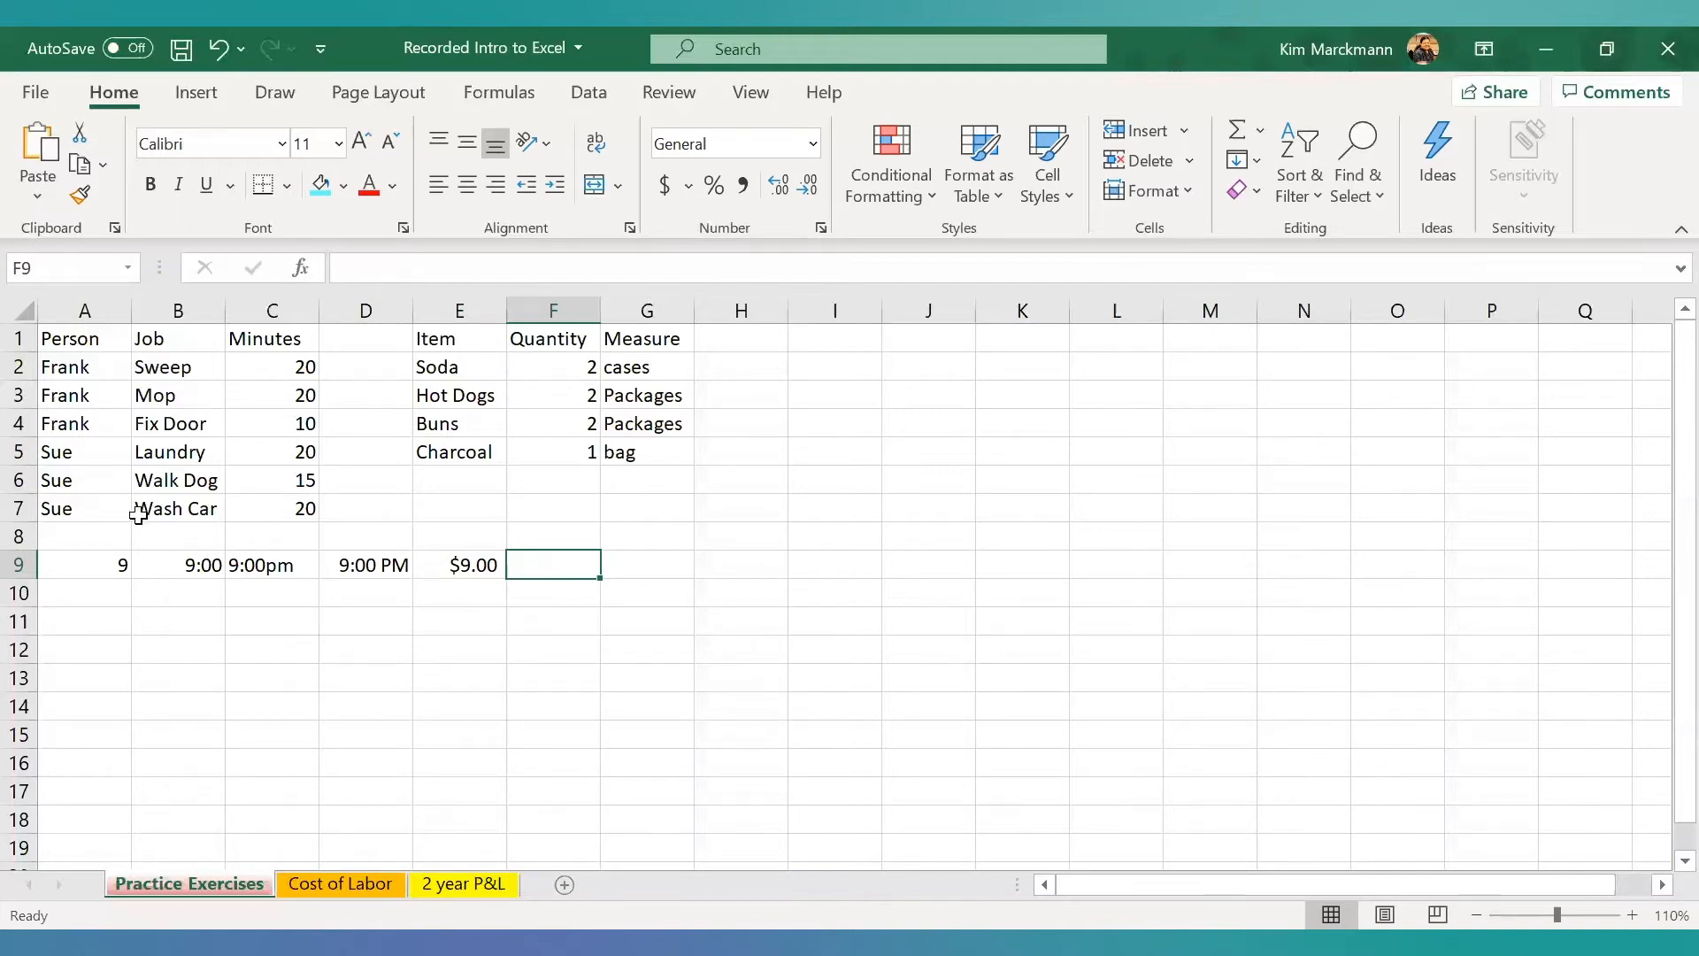
- Examine the number formats of A9 and B9, previewing Scientific, Text, Special and Custom h:mm for B9 without applying any
click(119, 561)
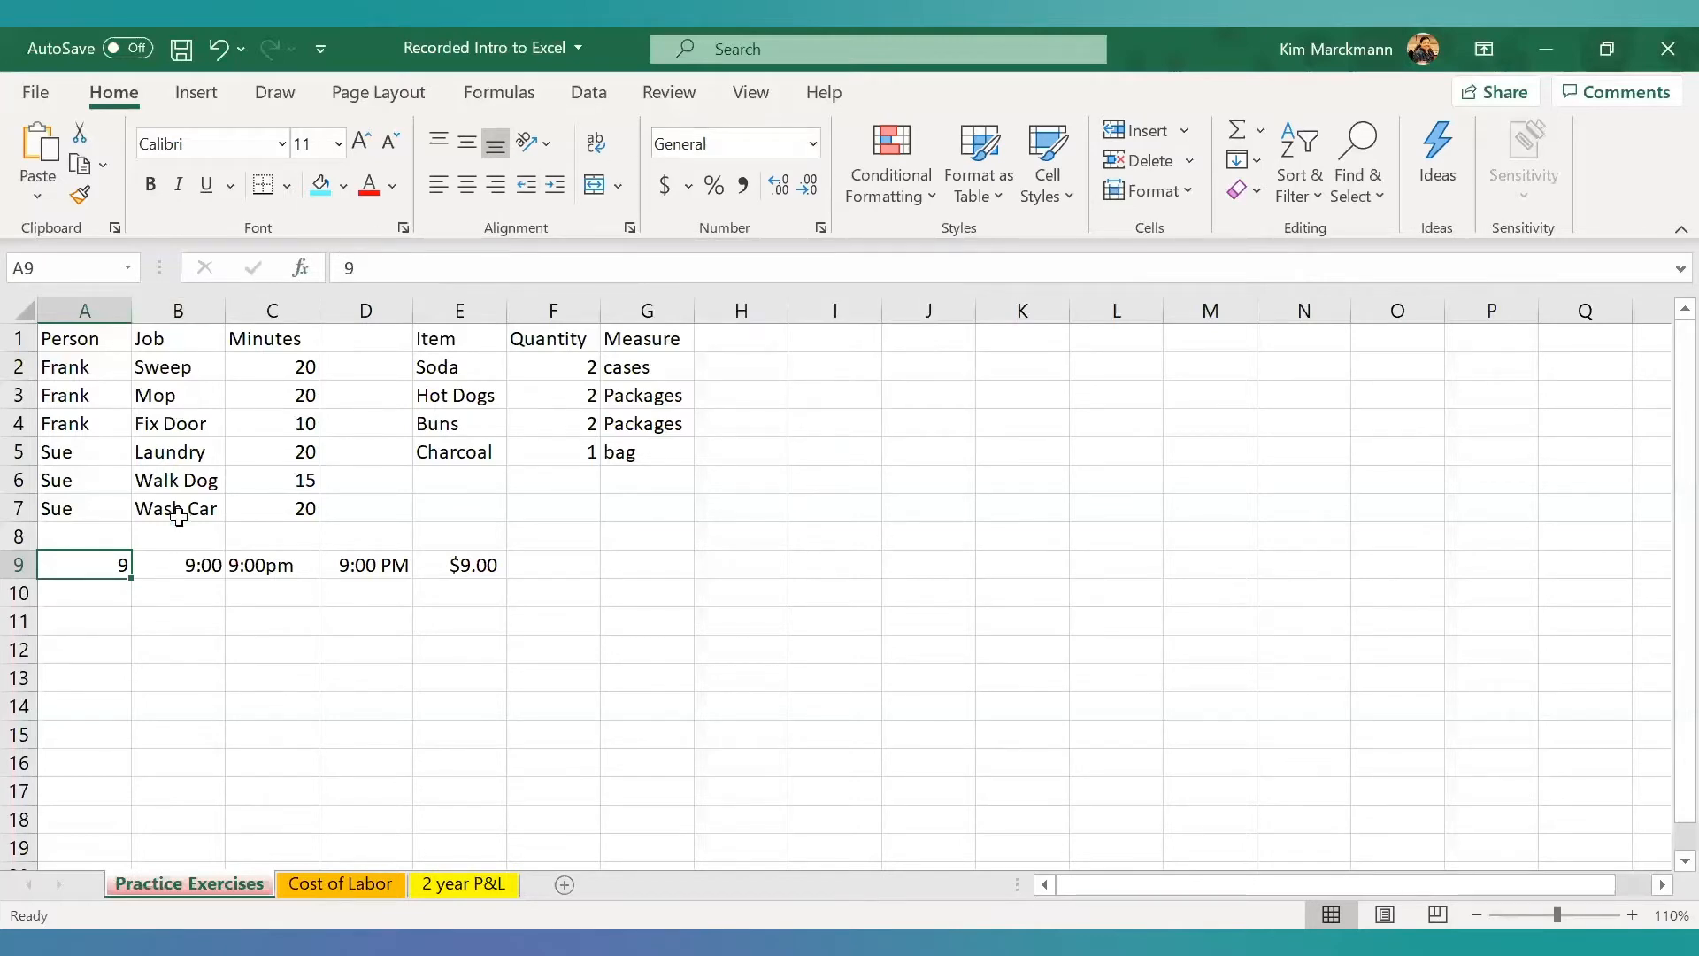
click(177, 566)
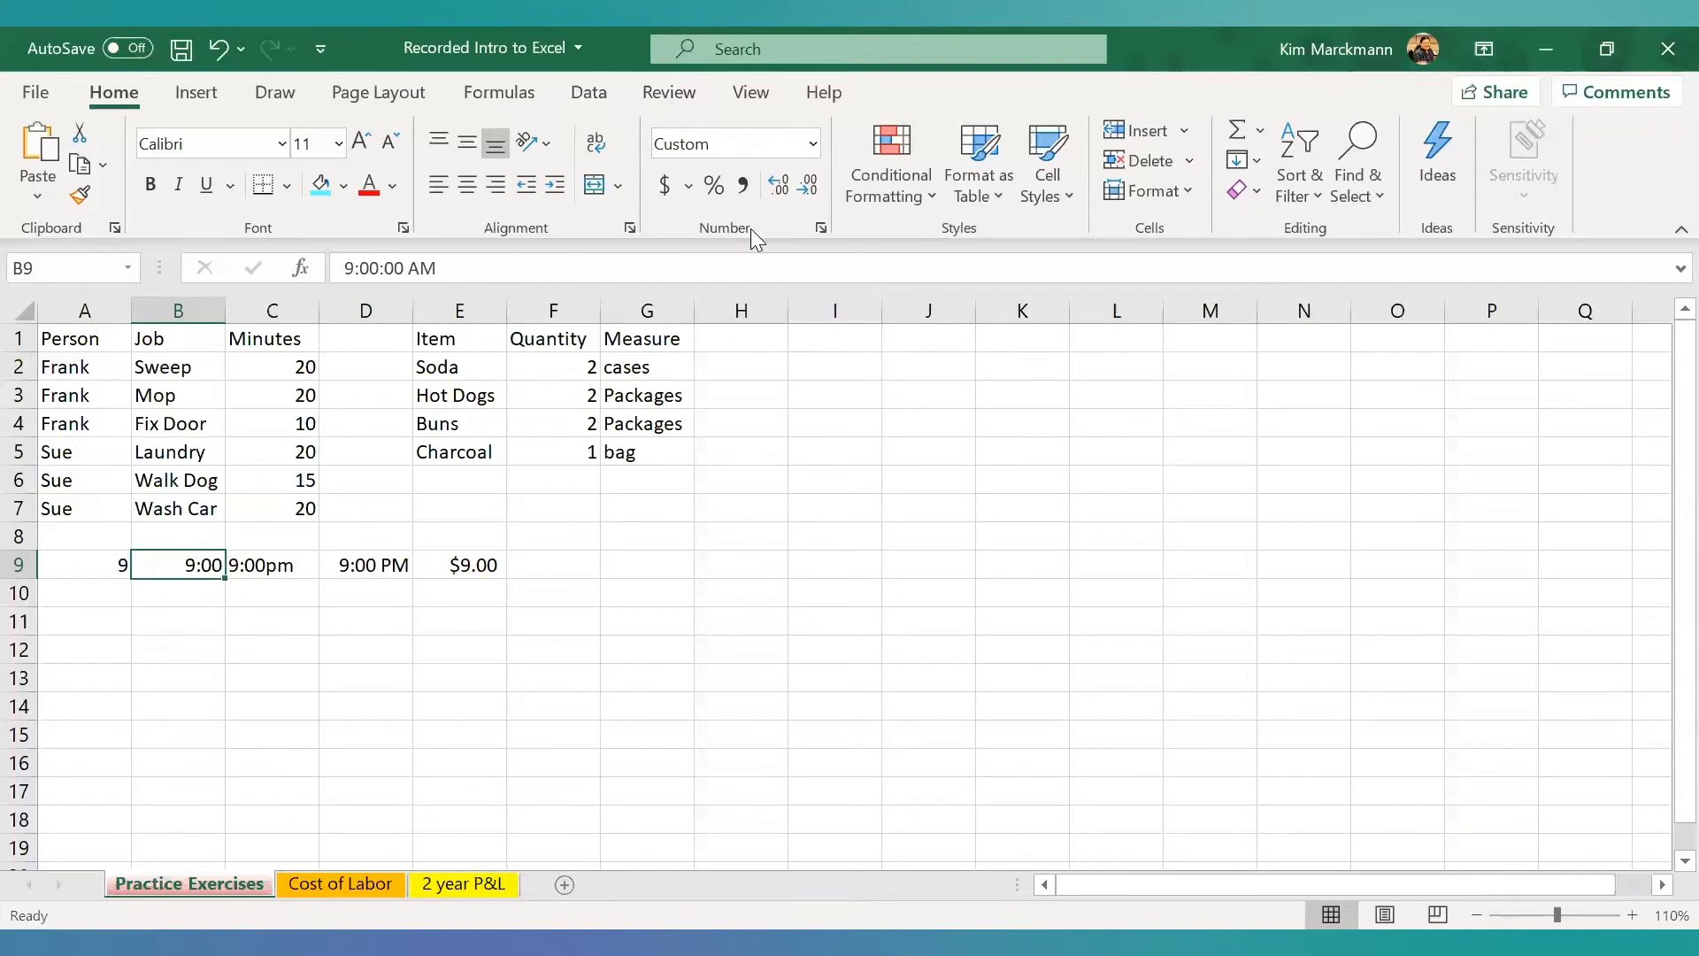
click(823, 228)
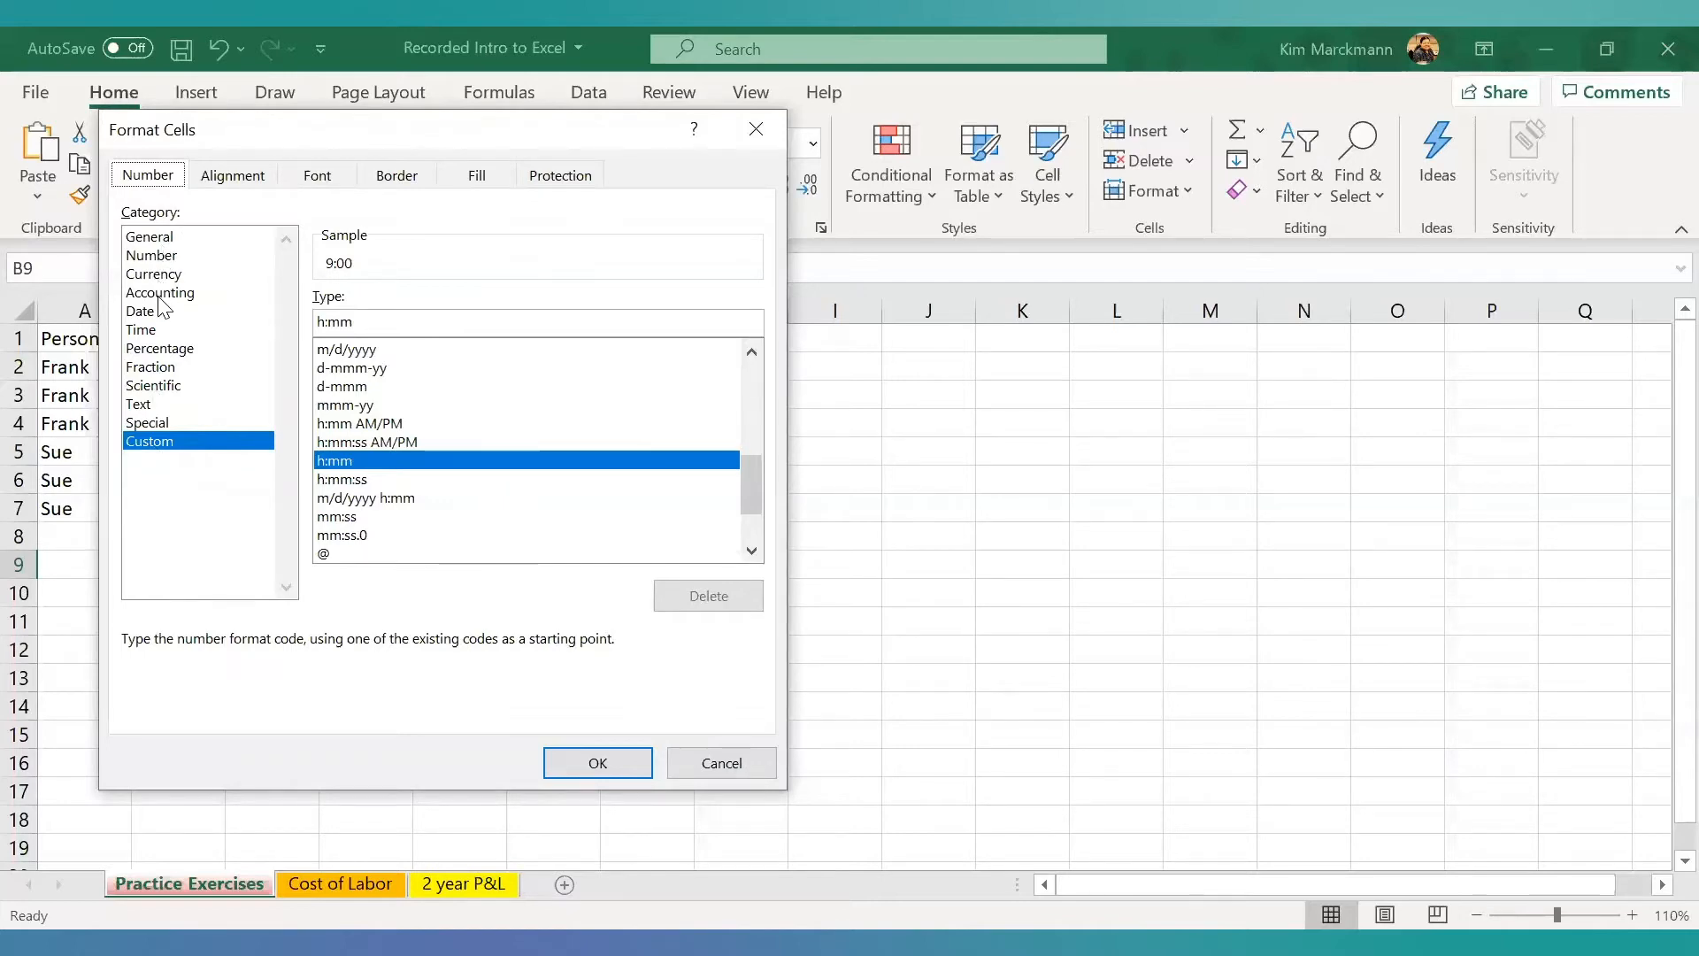
click(148, 387)
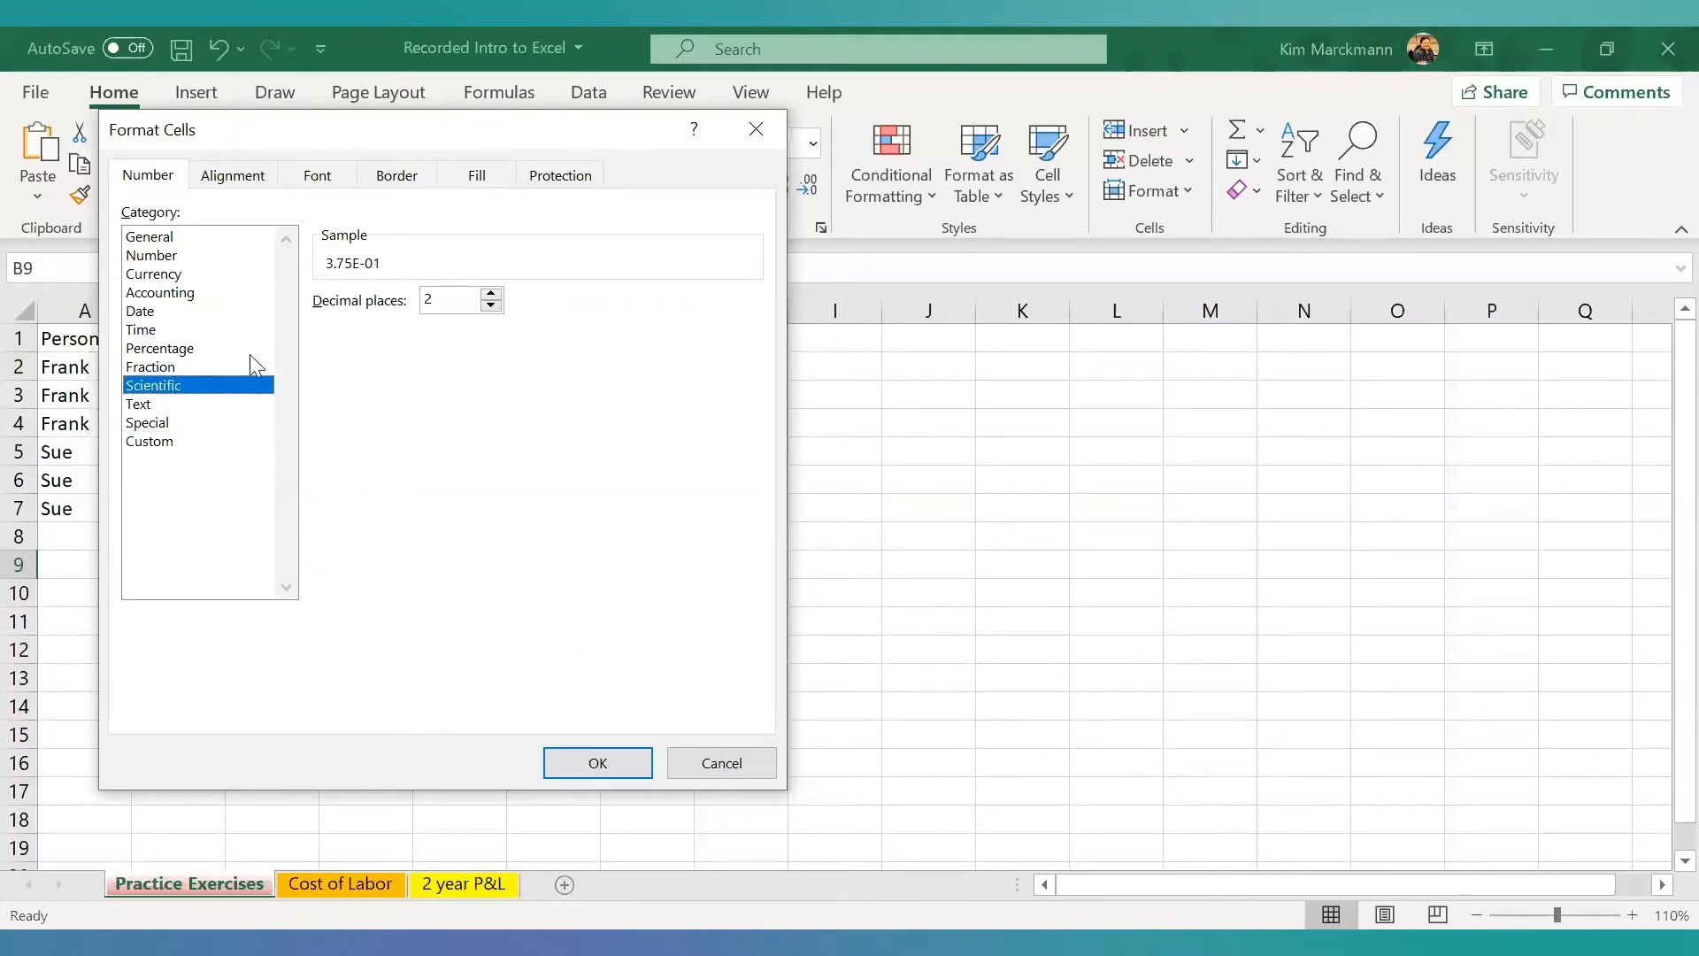
click(148, 402)
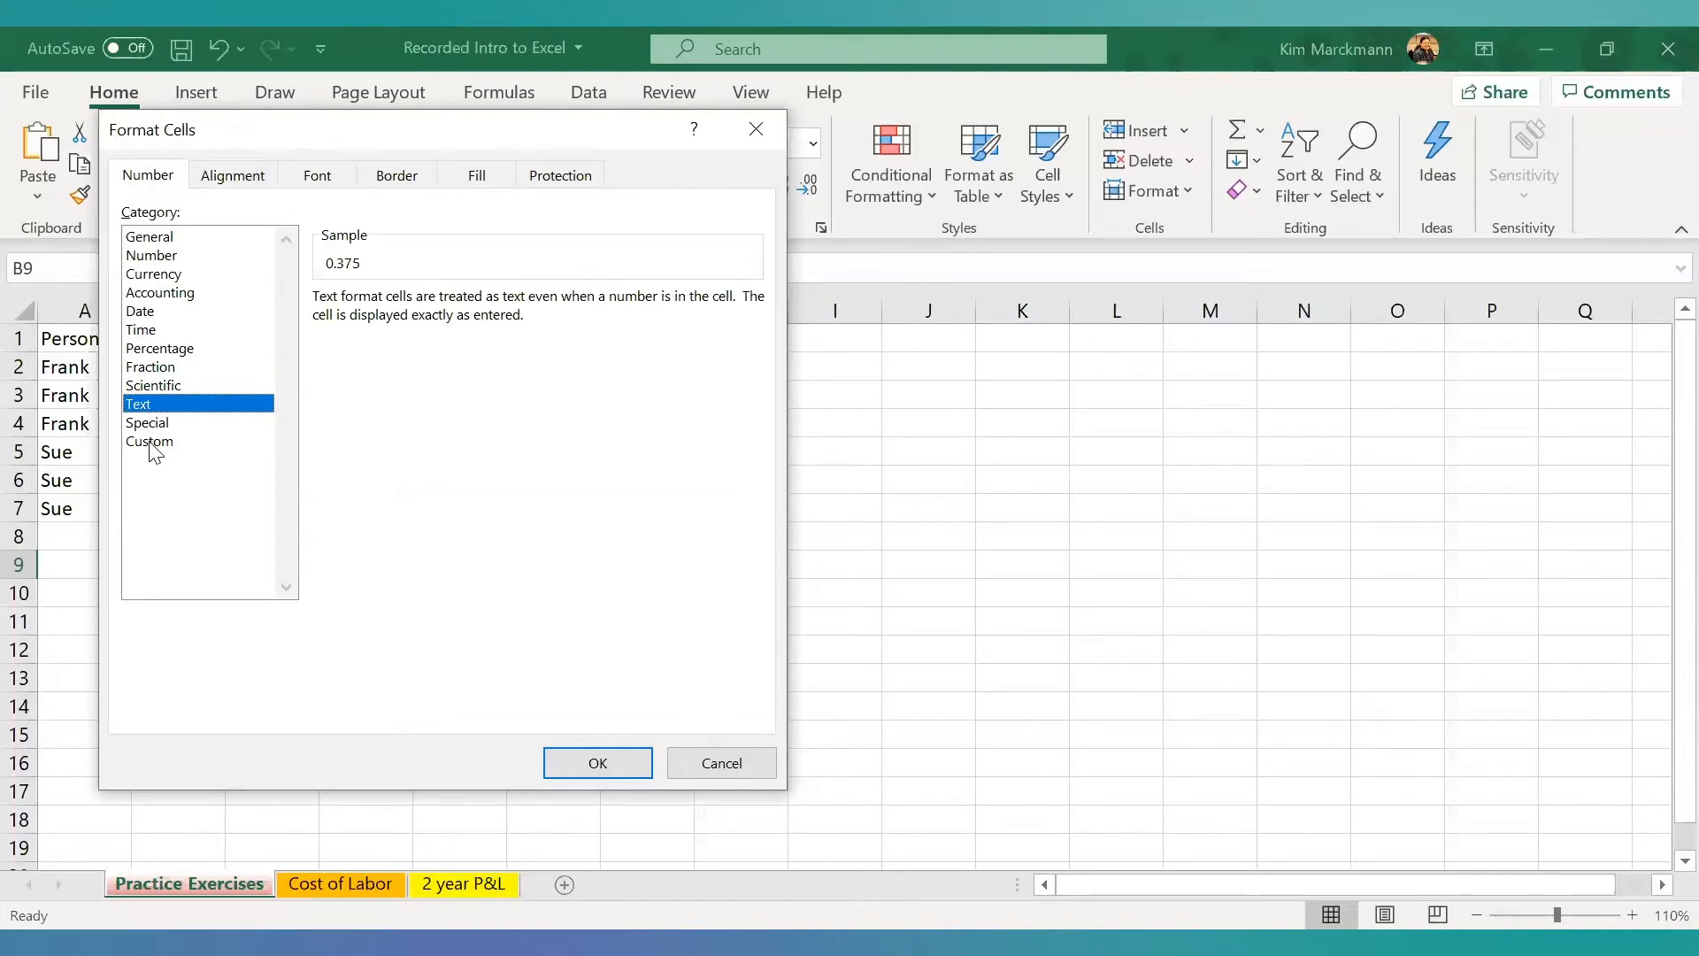
click(160, 422)
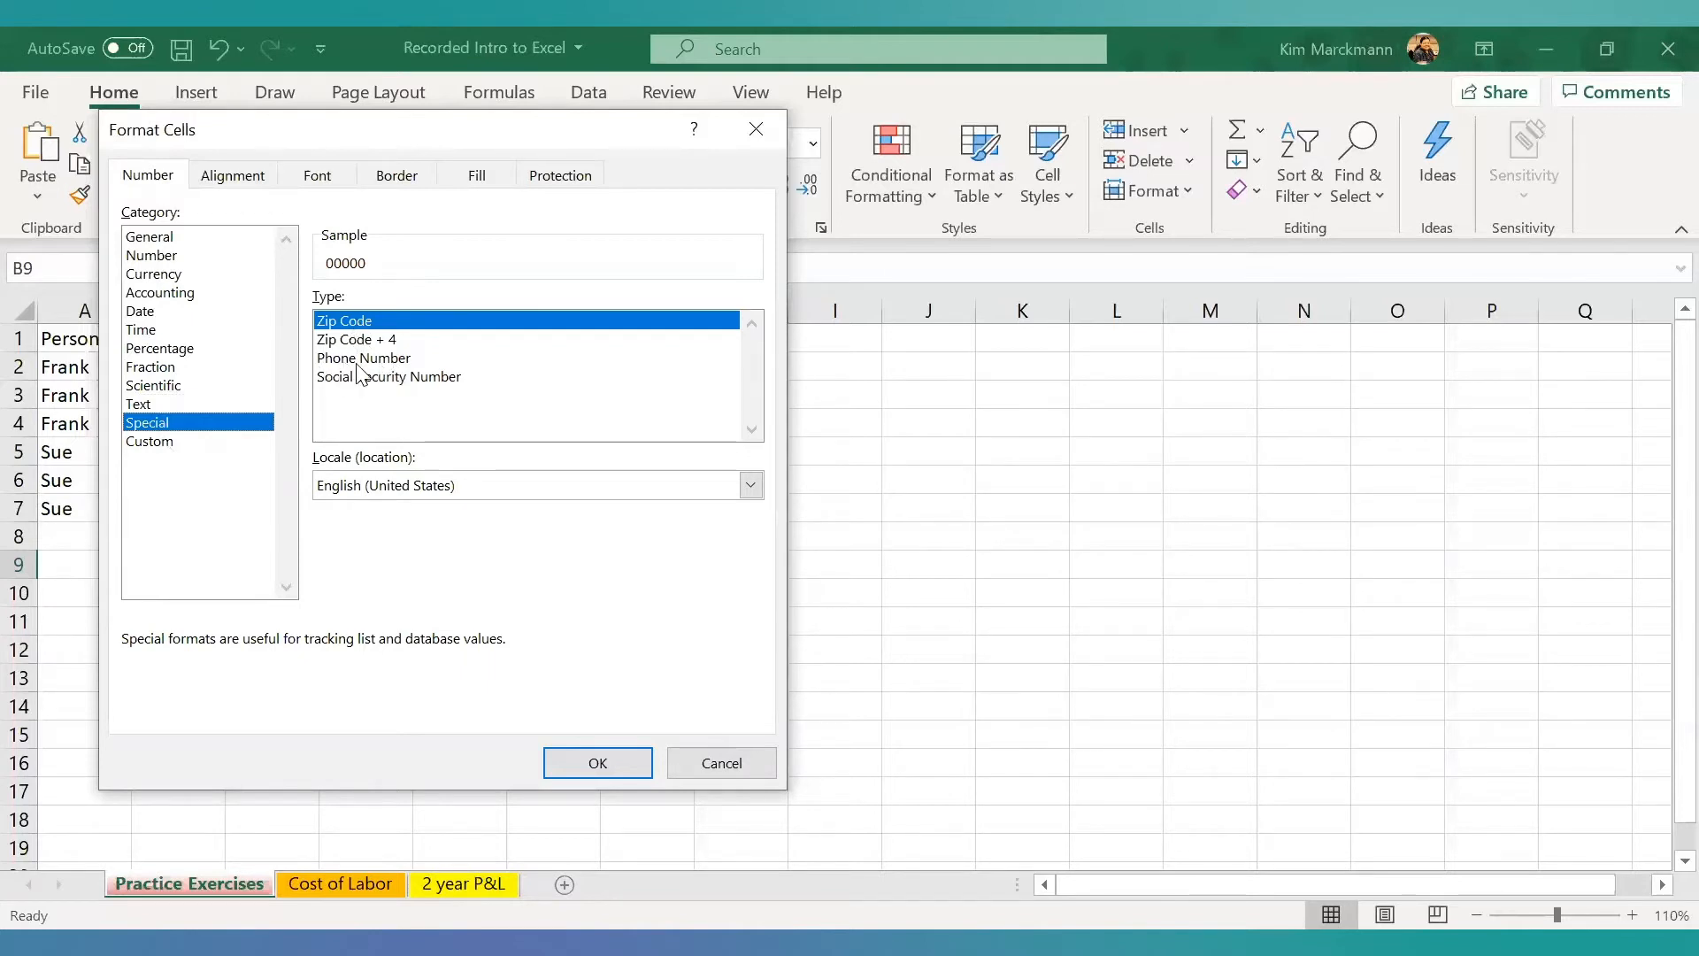
click(146, 442)
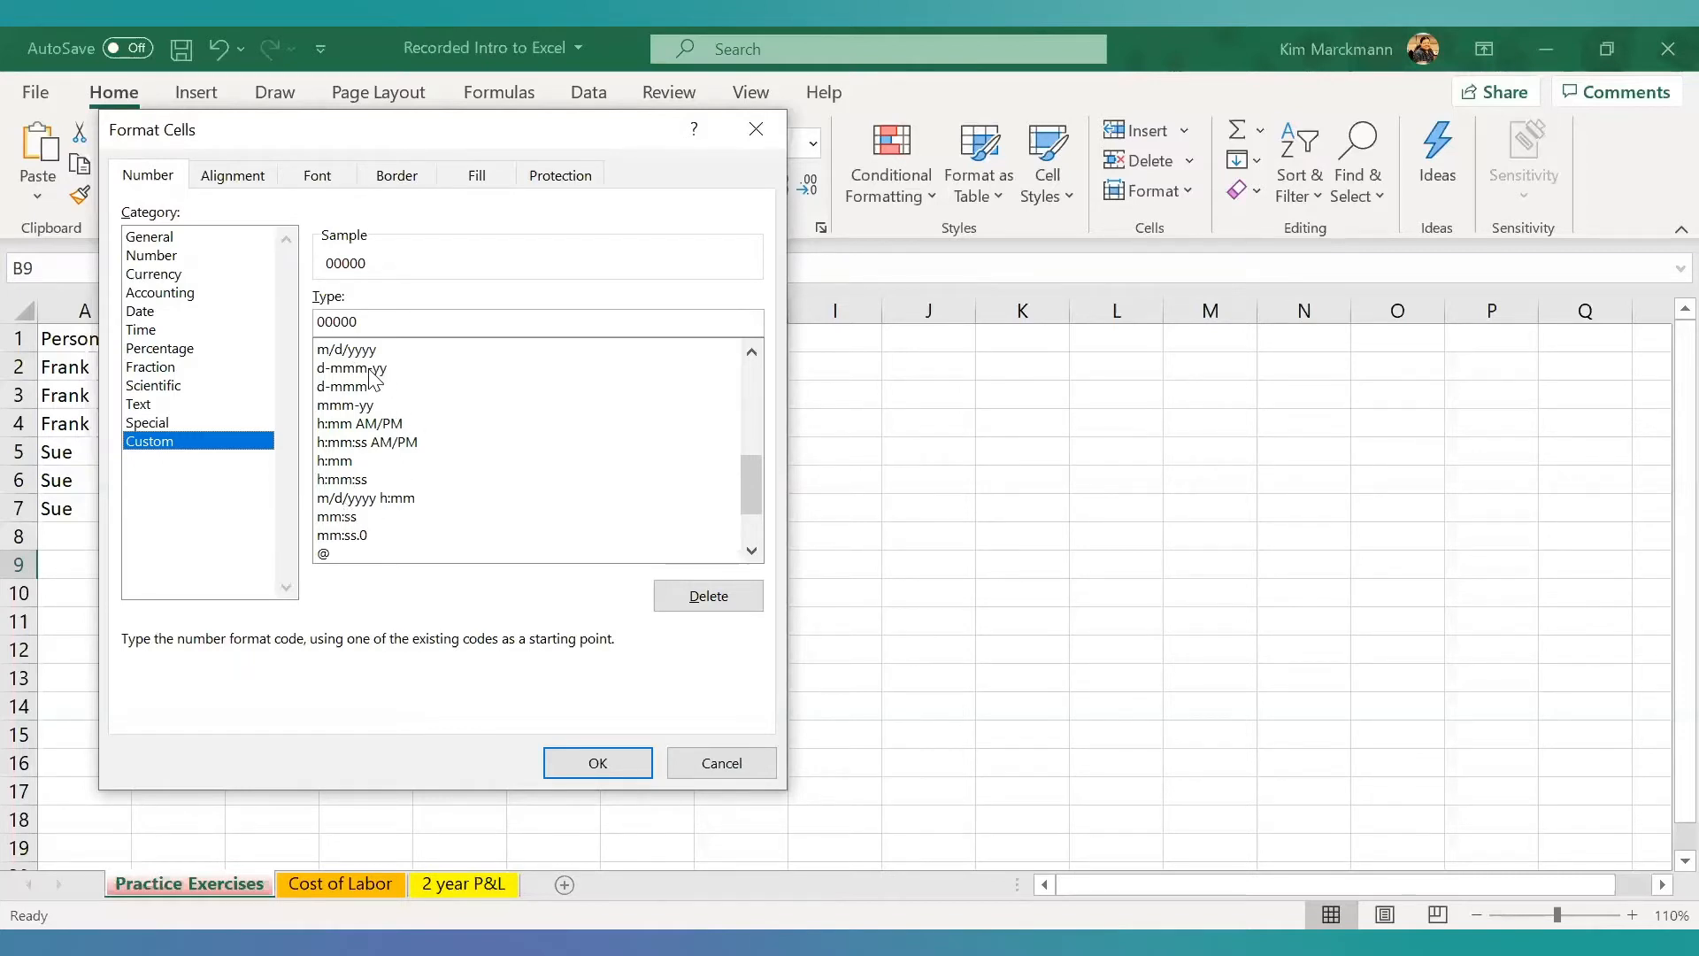
click(342, 461)
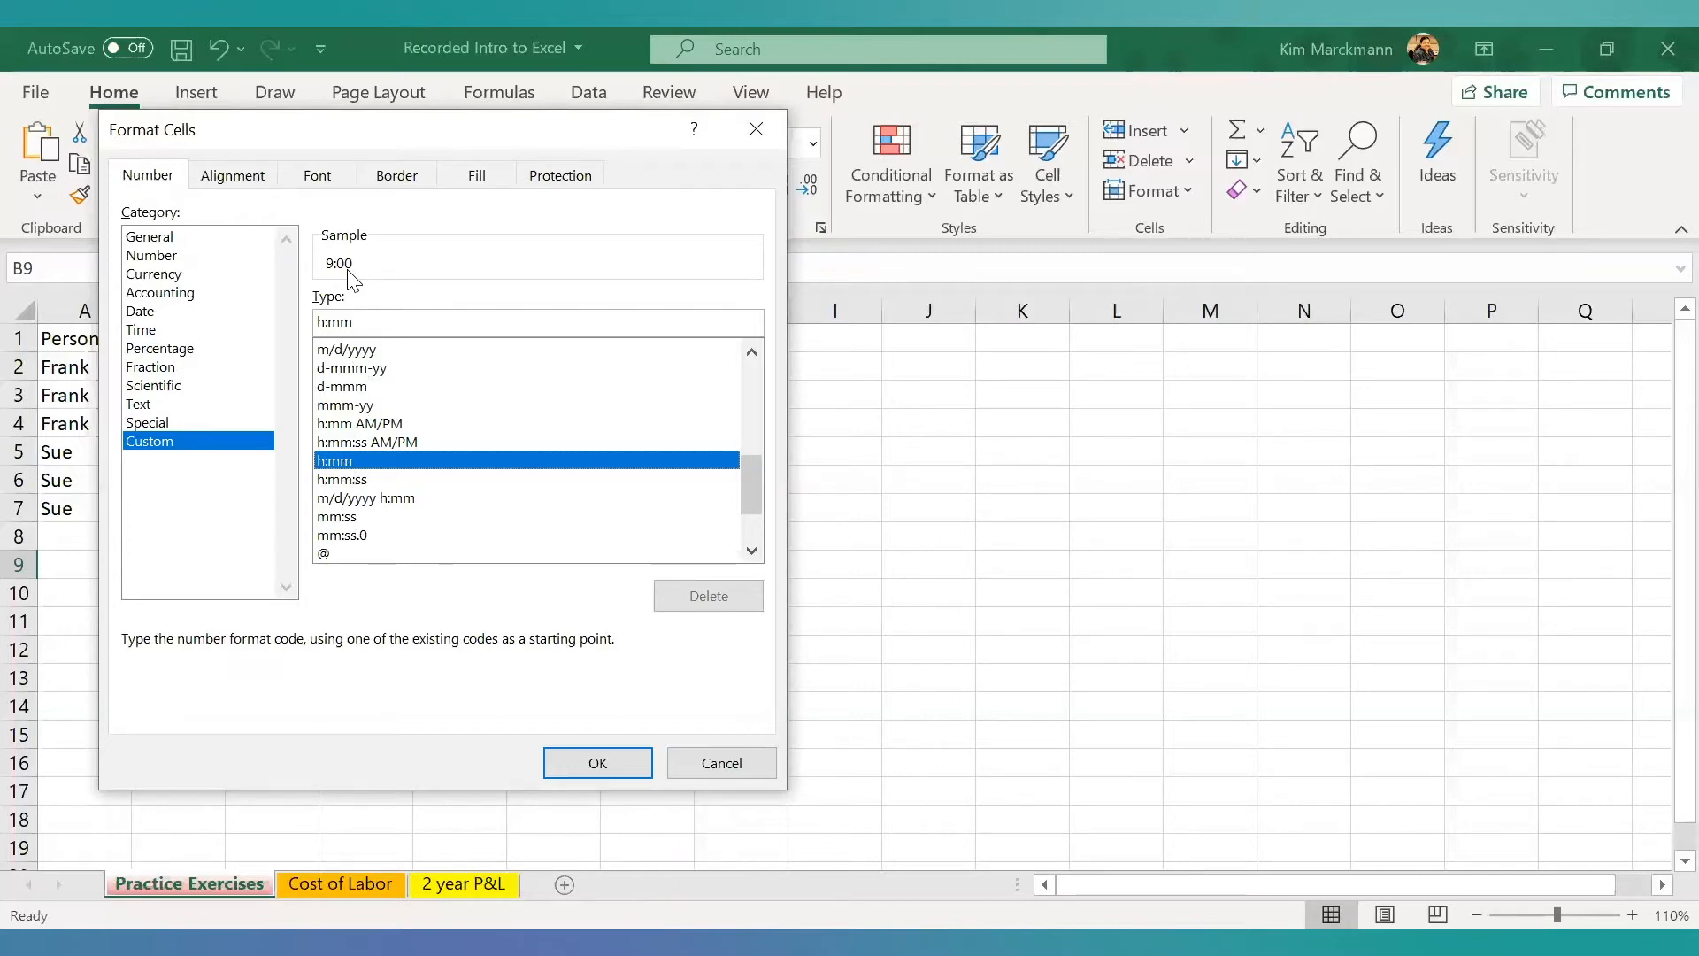
click(721, 763)
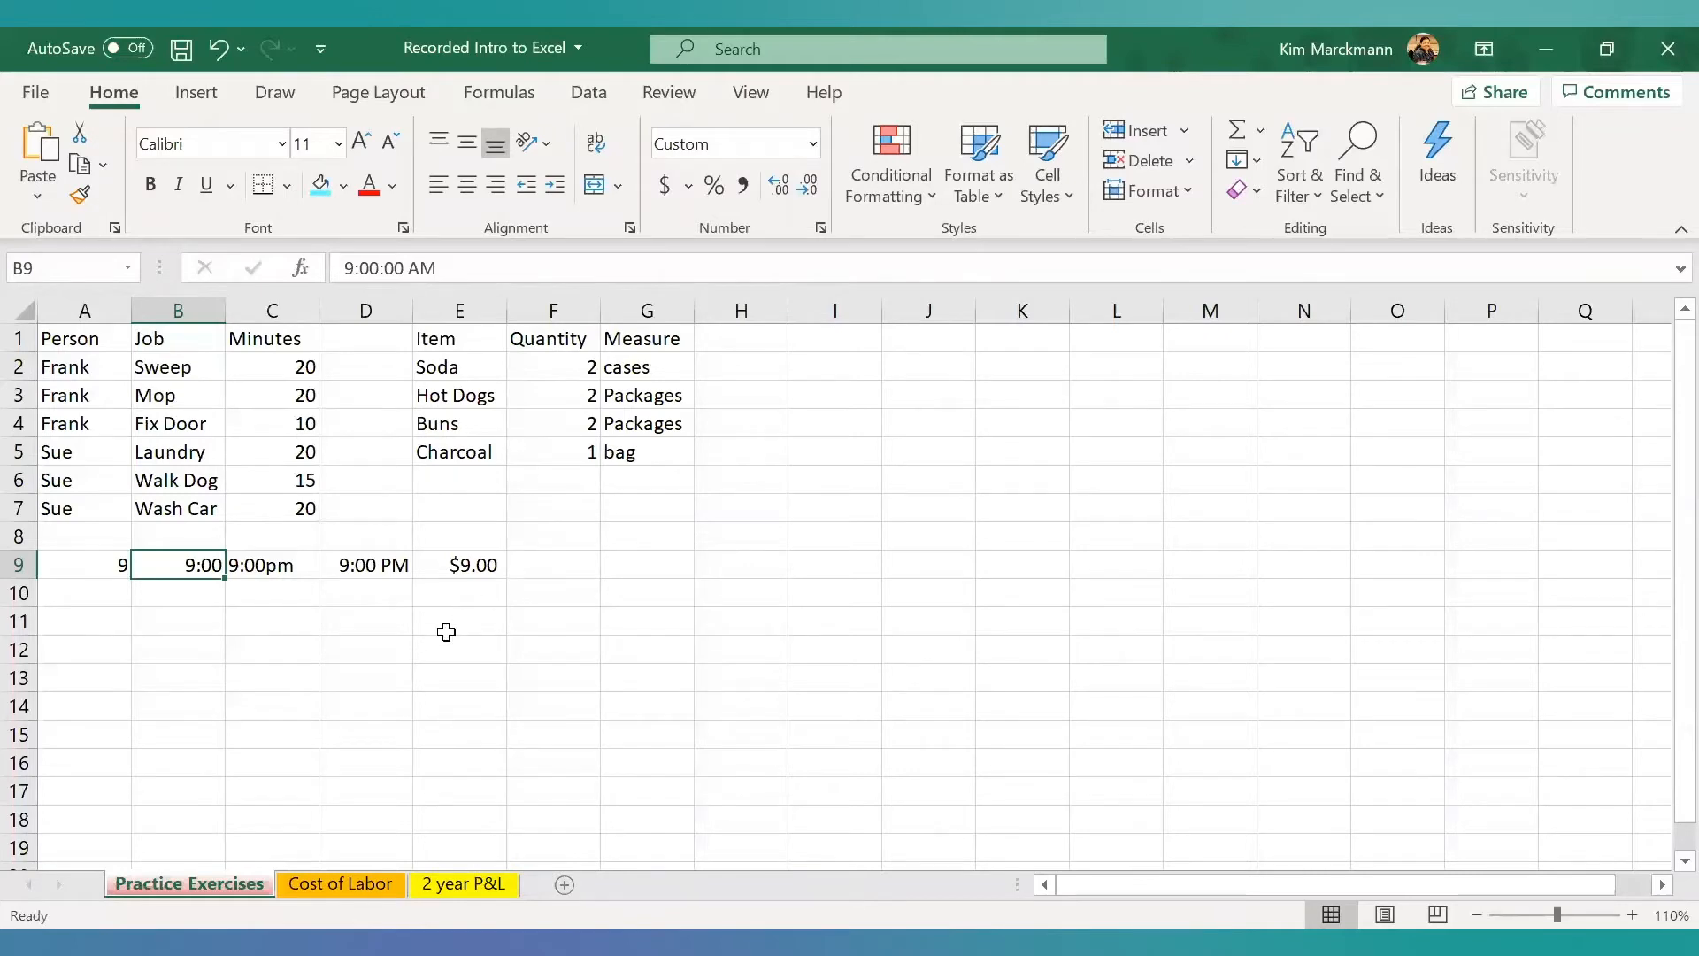
- Inspect the formats of C9, D9 and E9, browsing the available currency symbols for E9 and keeping the $ symbol
click(297, 564)
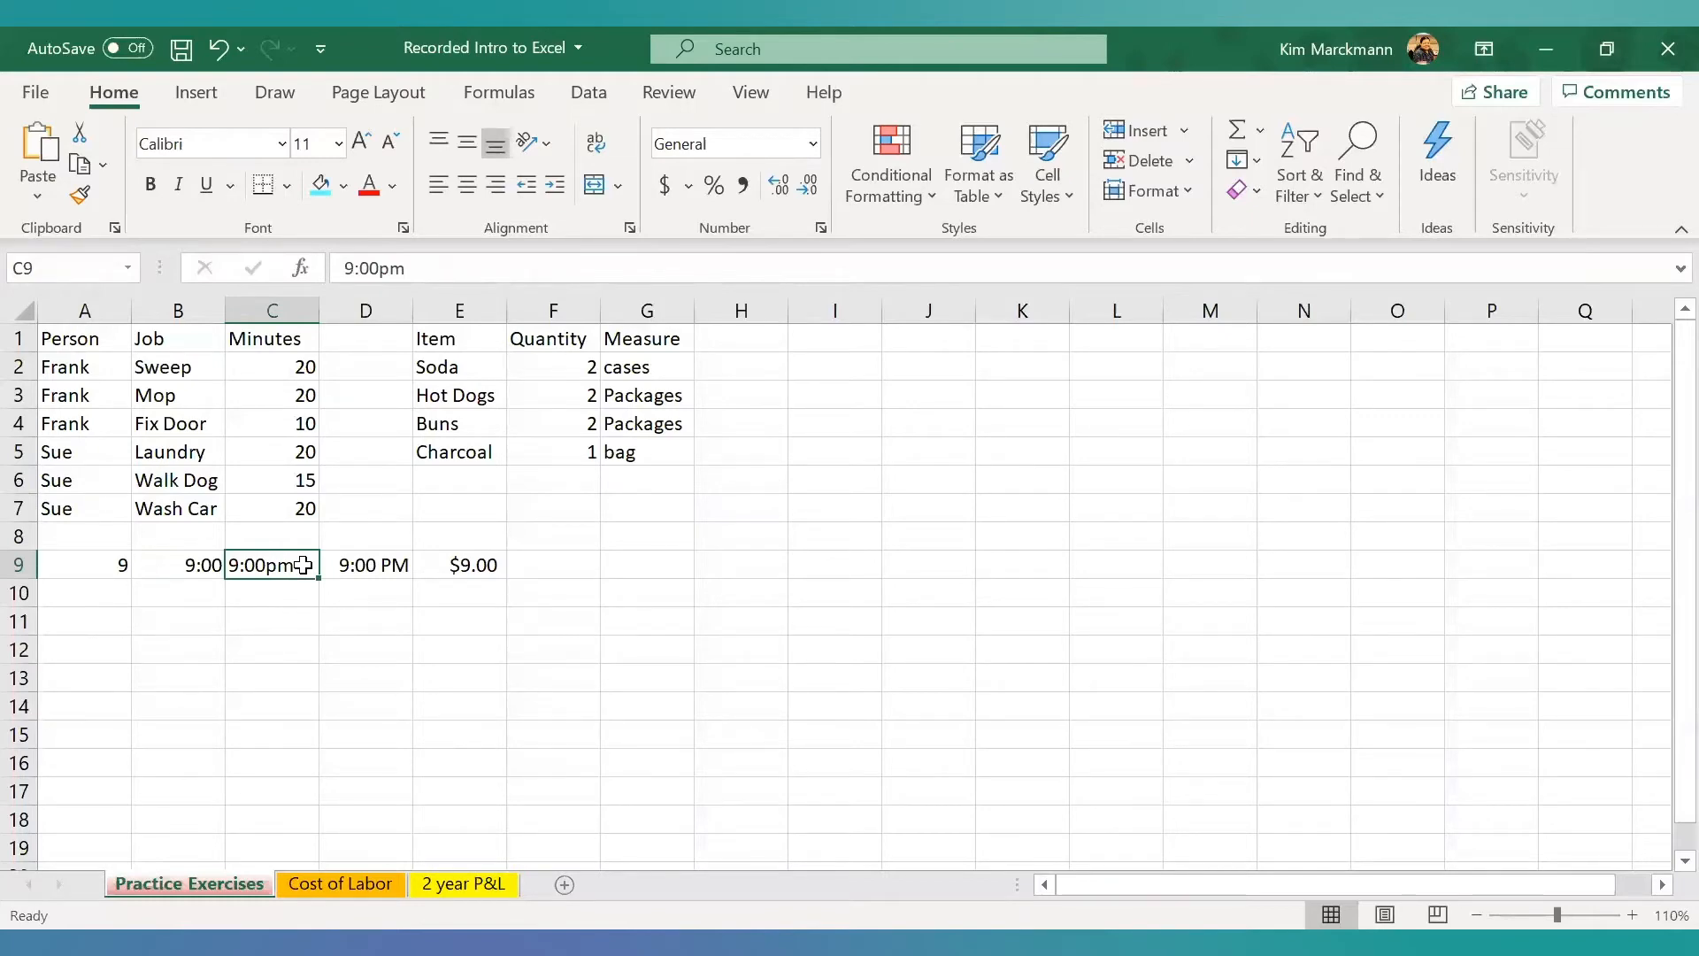
click(376, 561)
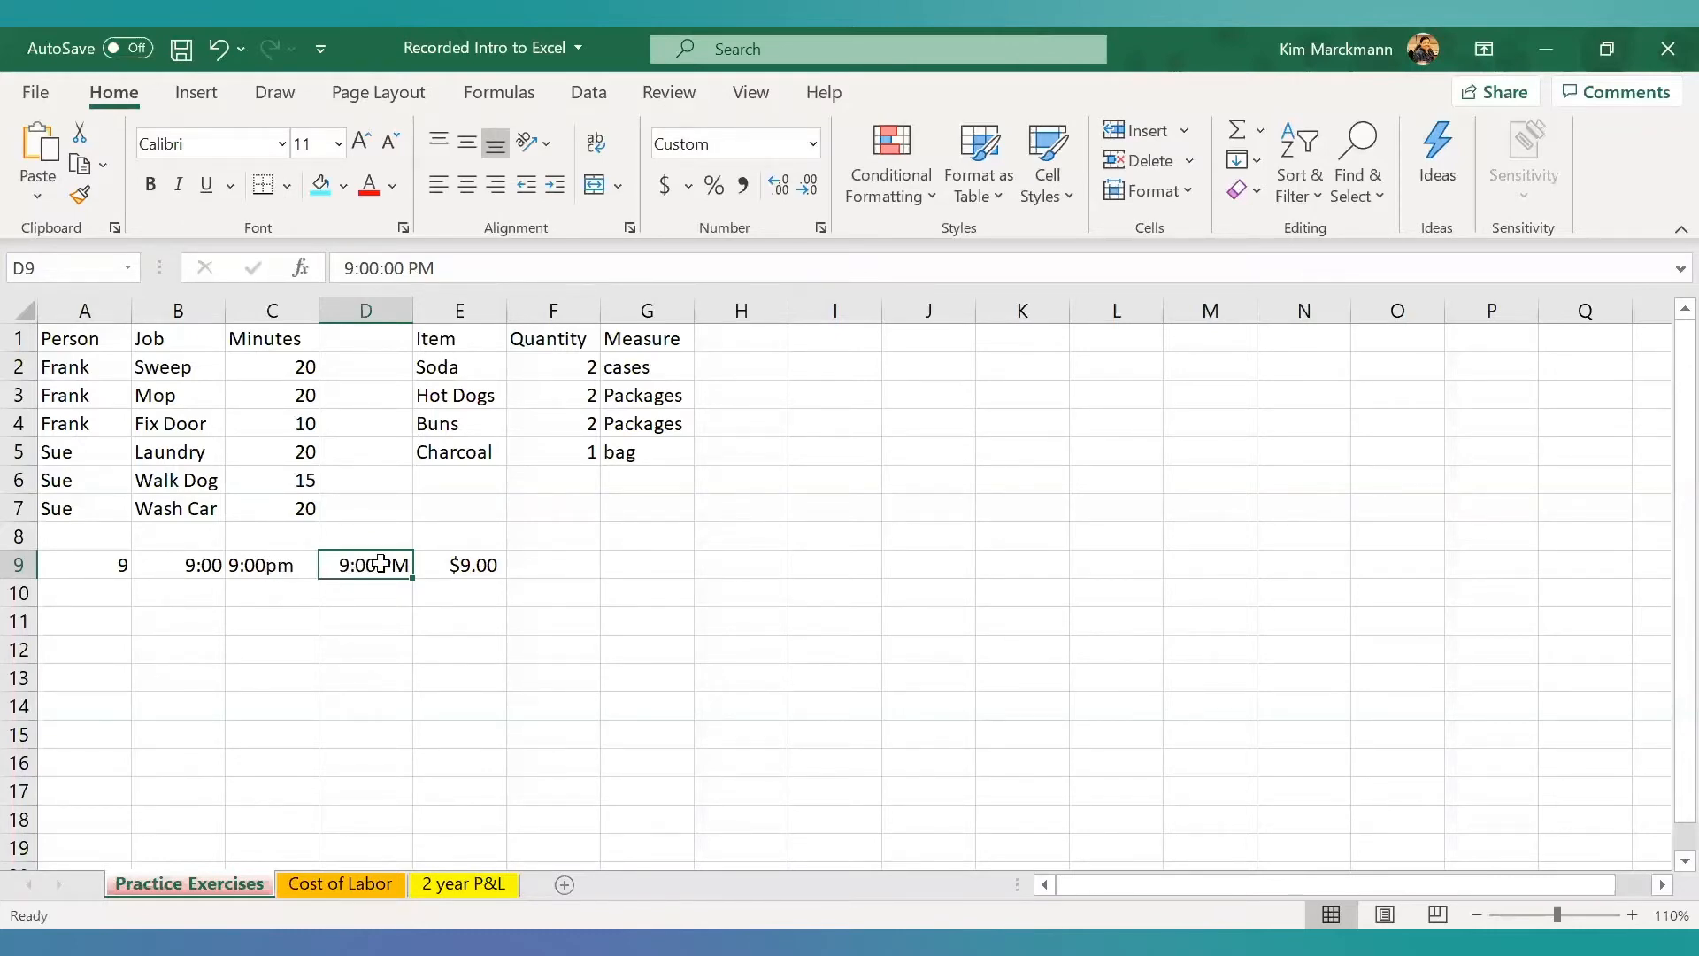
click(476, 566)
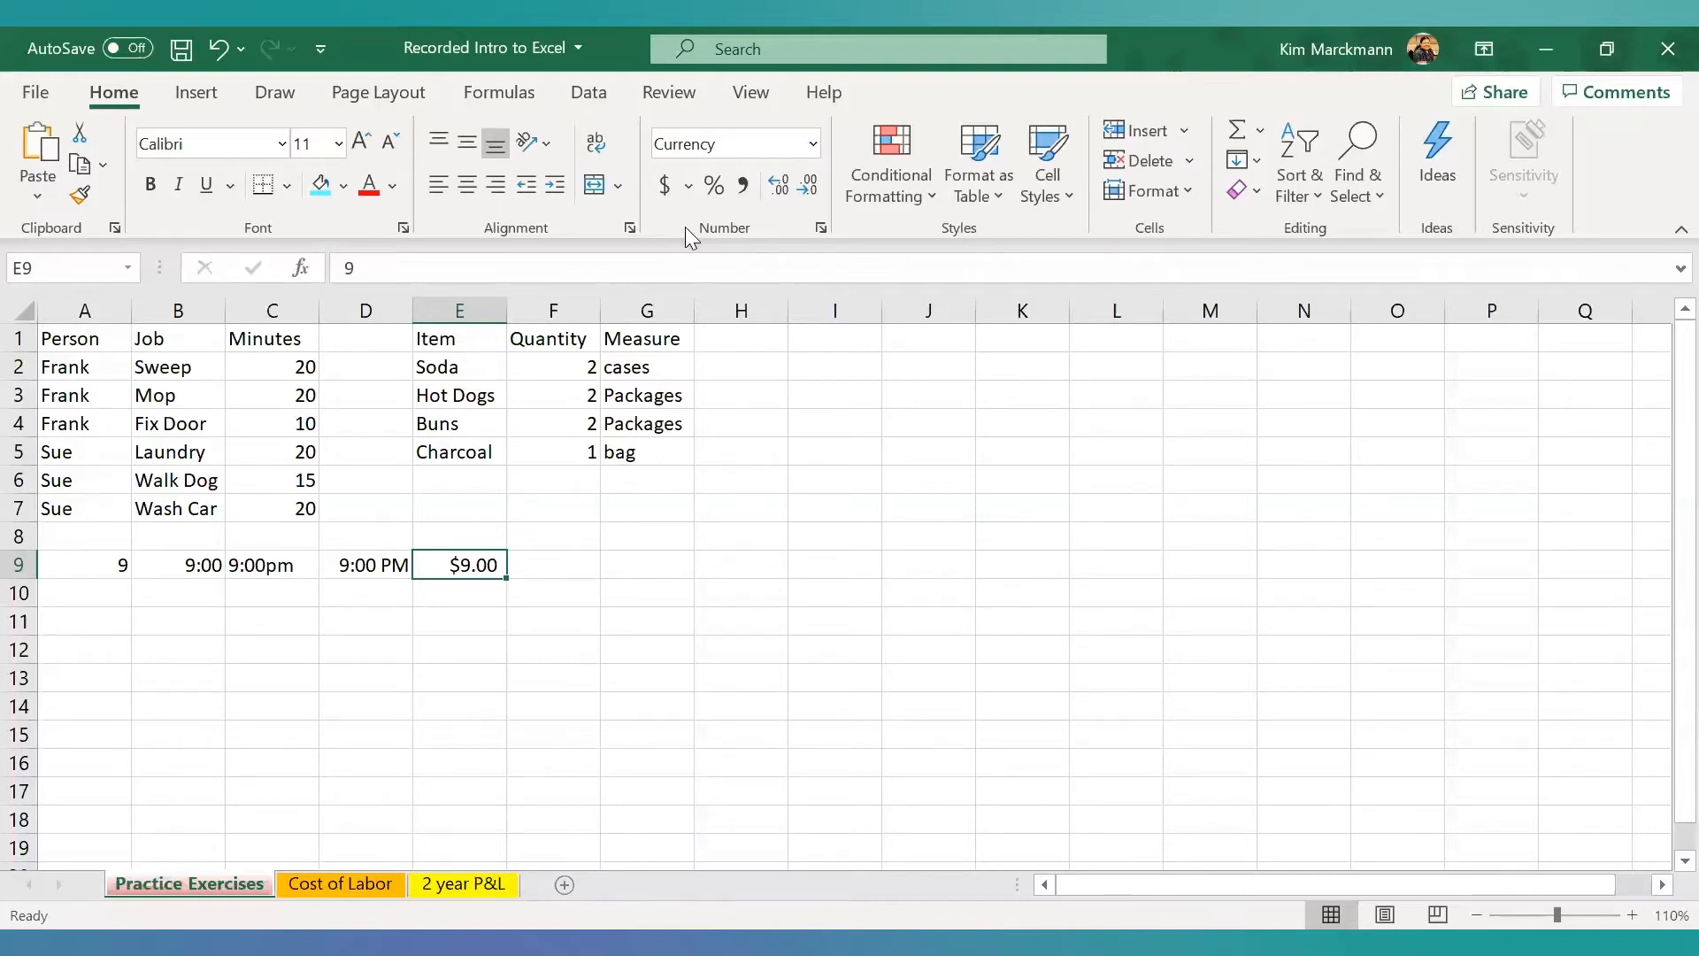
click(820, 228)
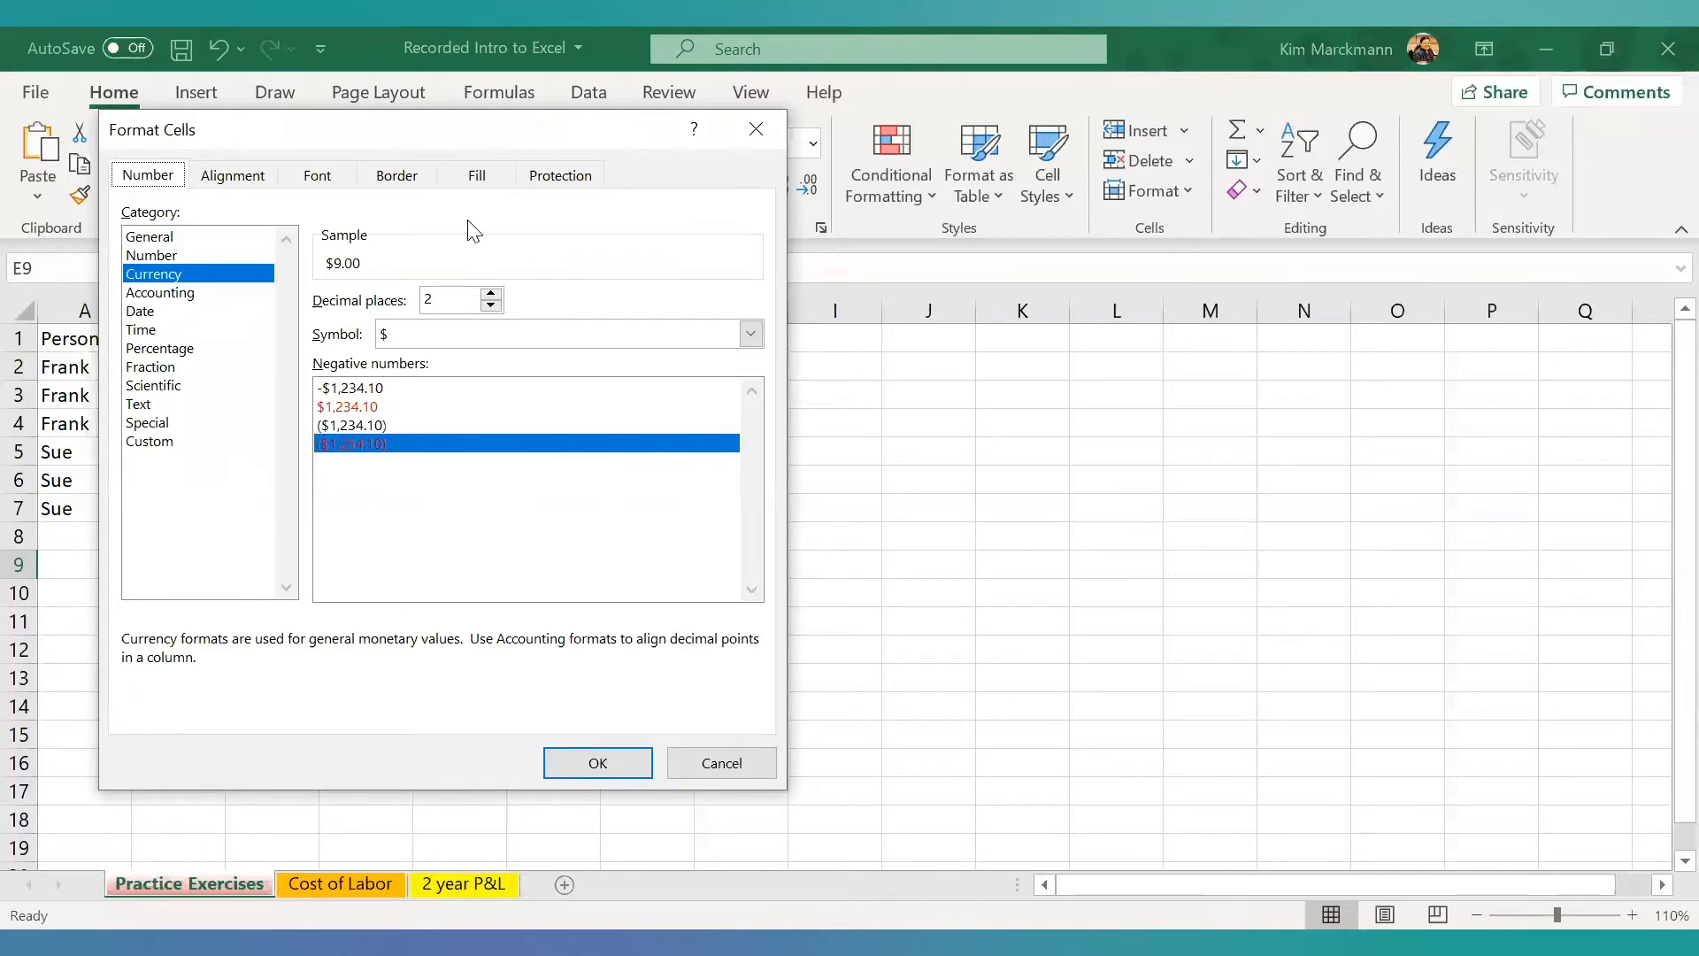
click(751, 333)
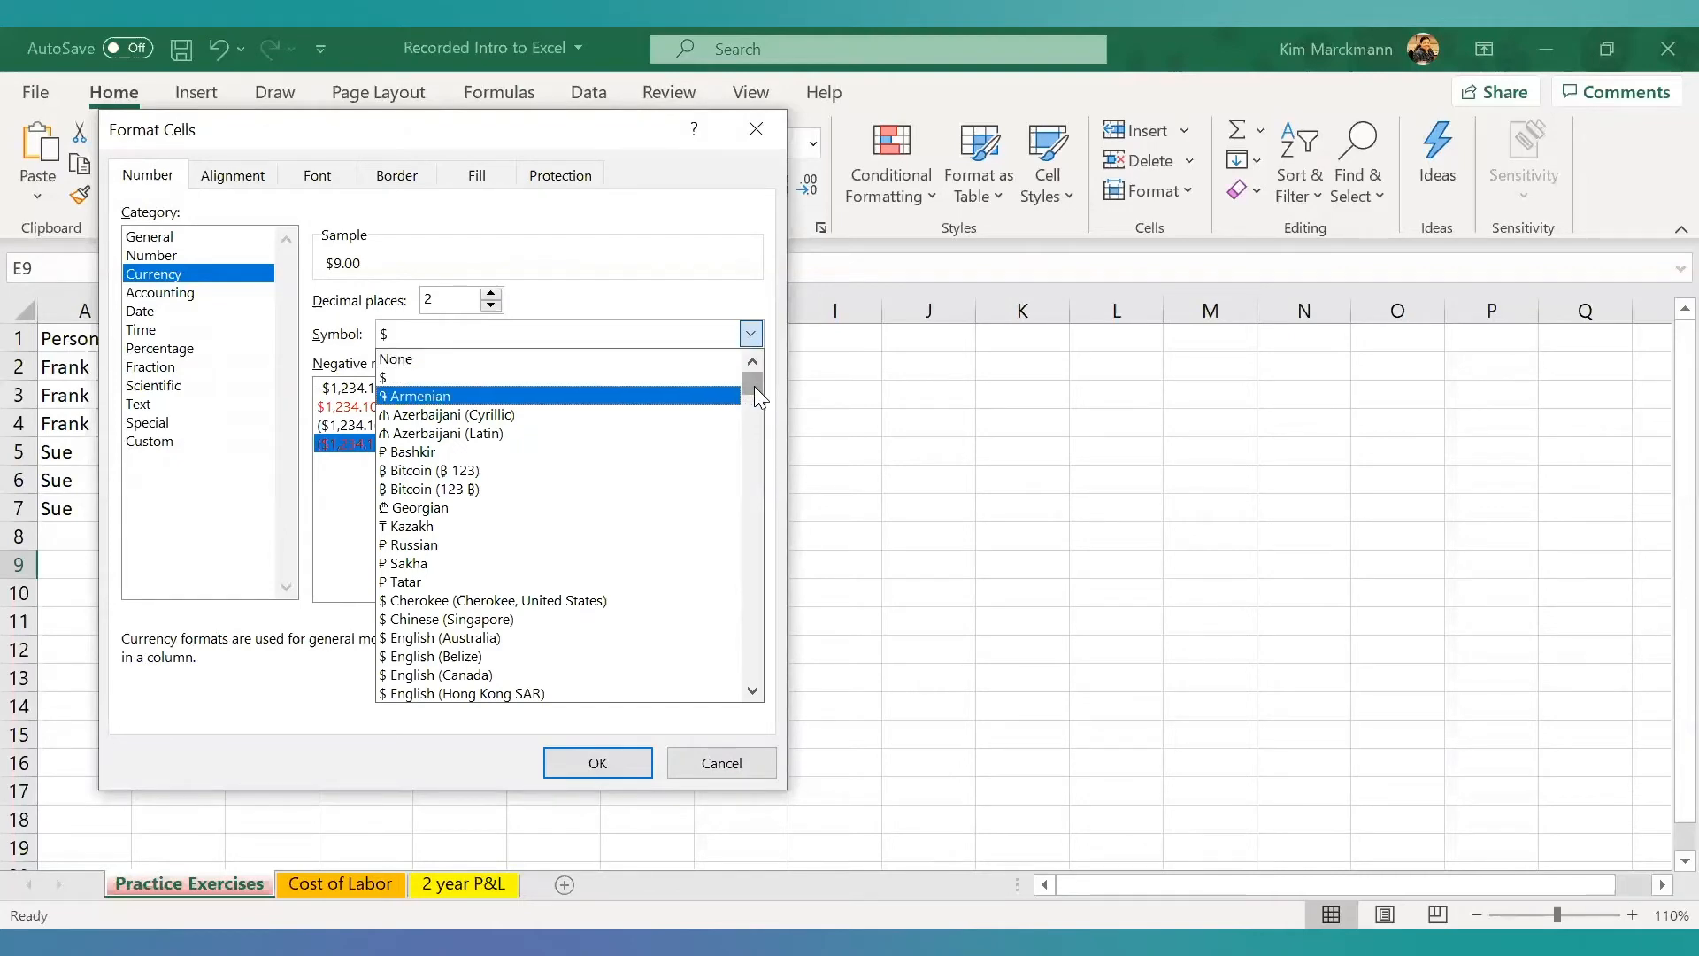
drag(754, 385, 752, 412)
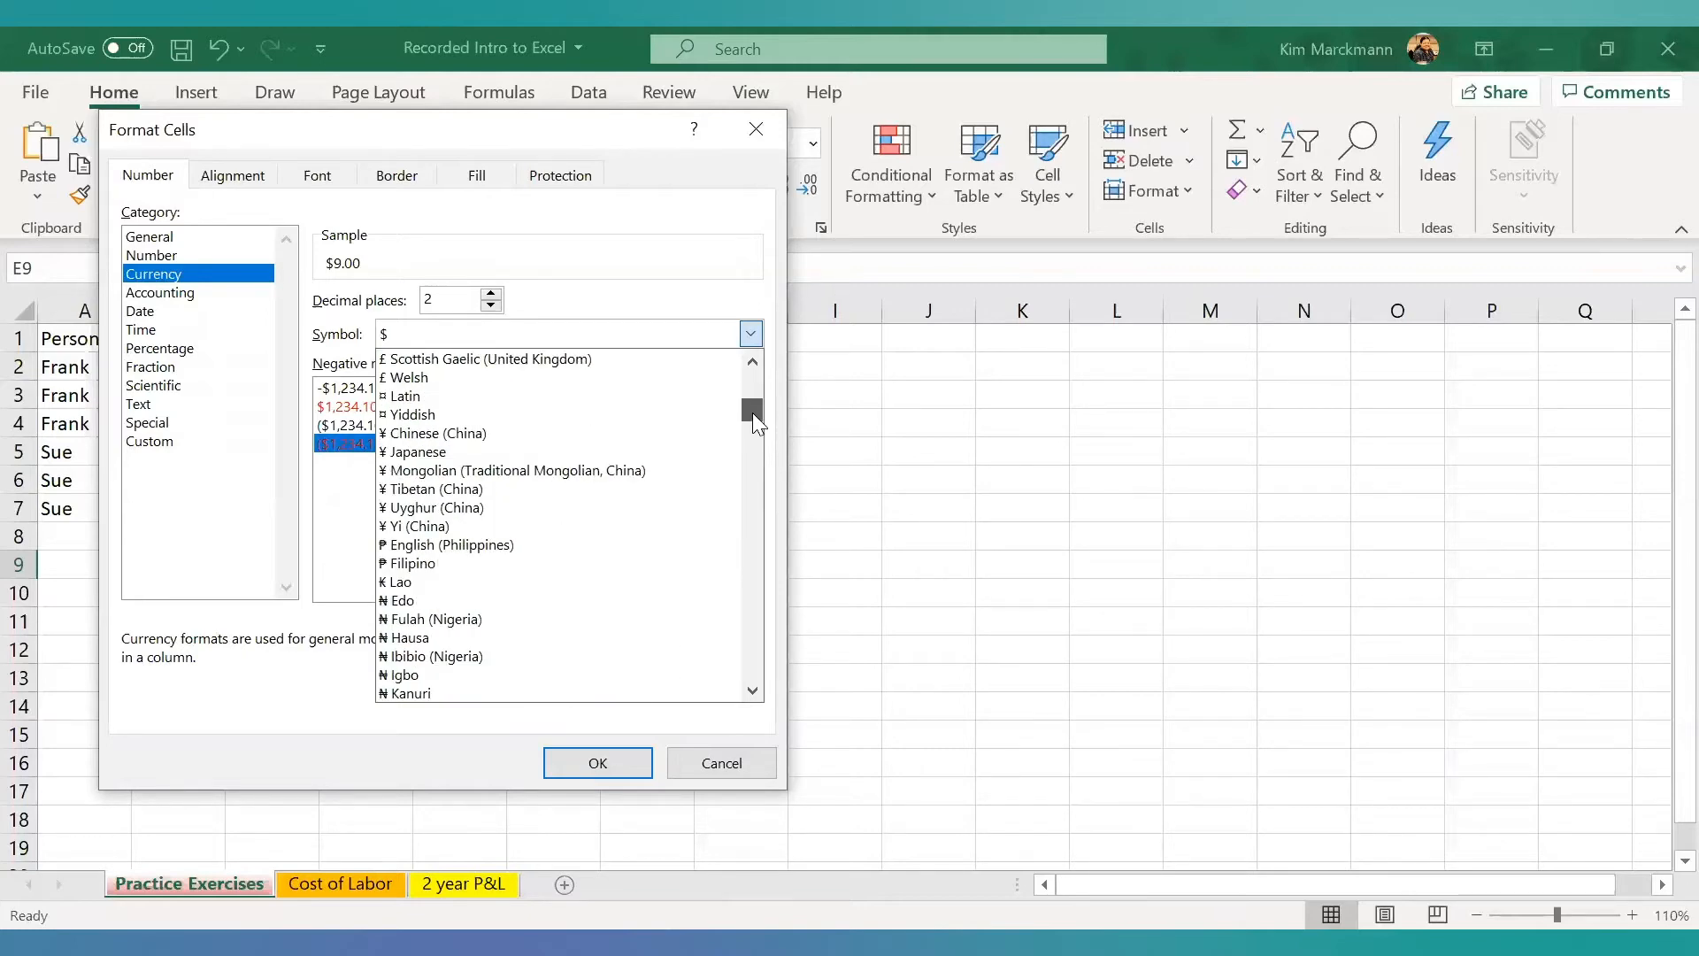
drag(752, 412, 724, 270)
click(724, 270)
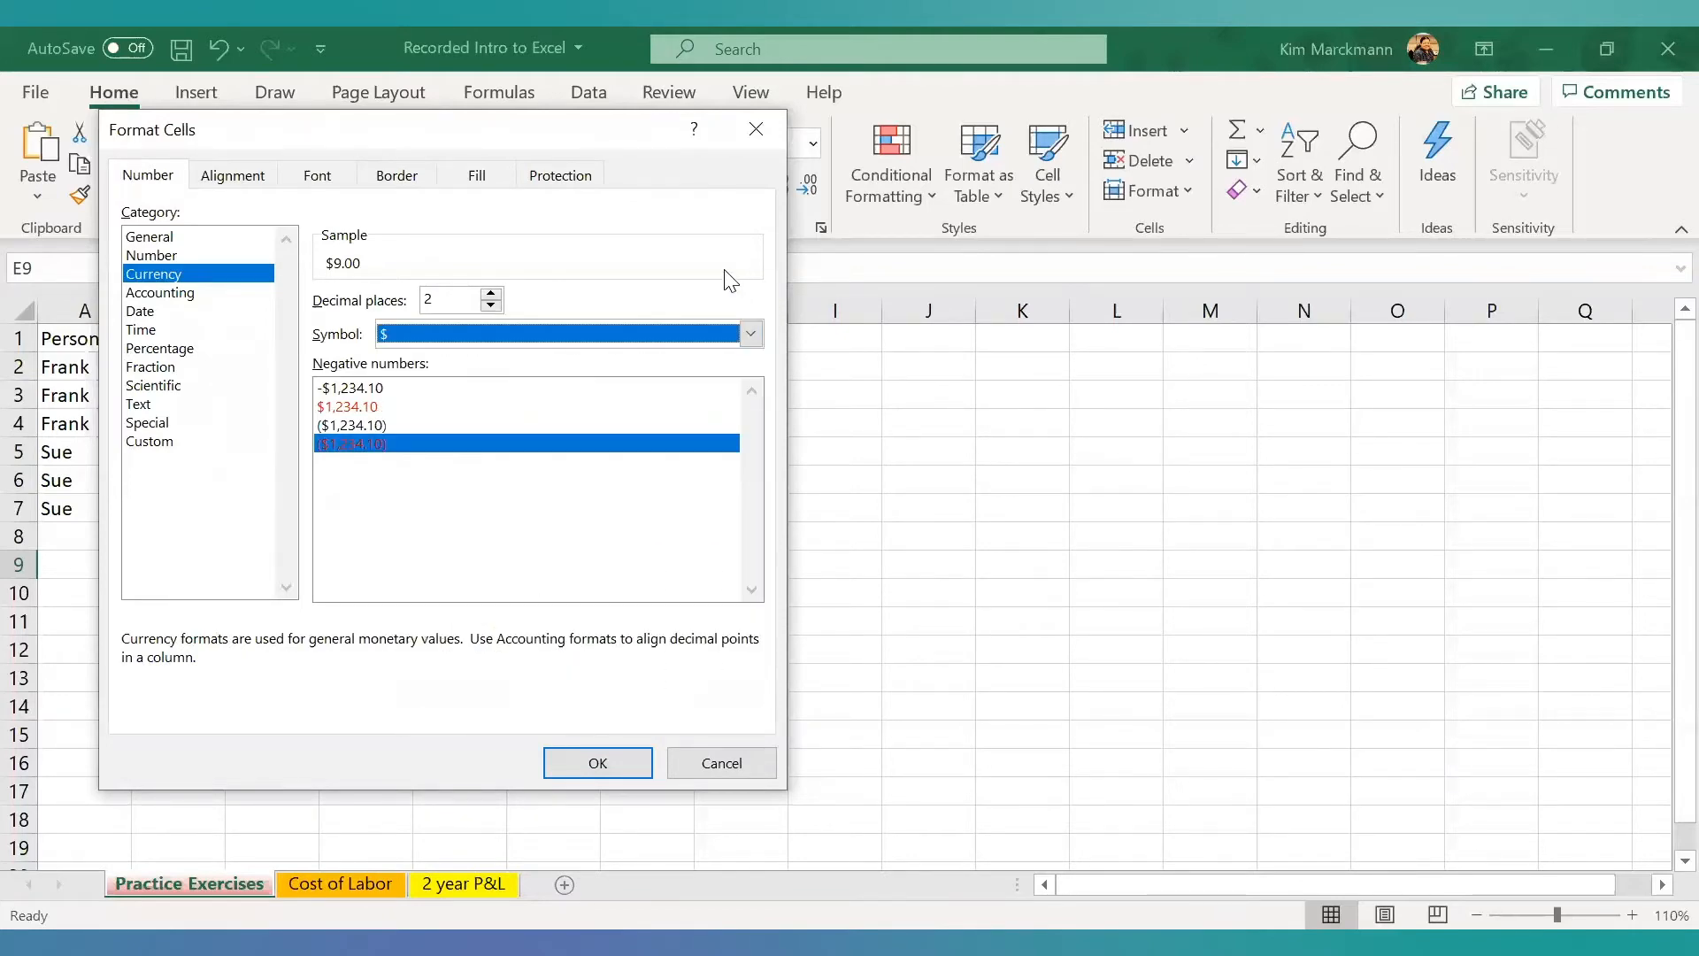
click(586, 765)
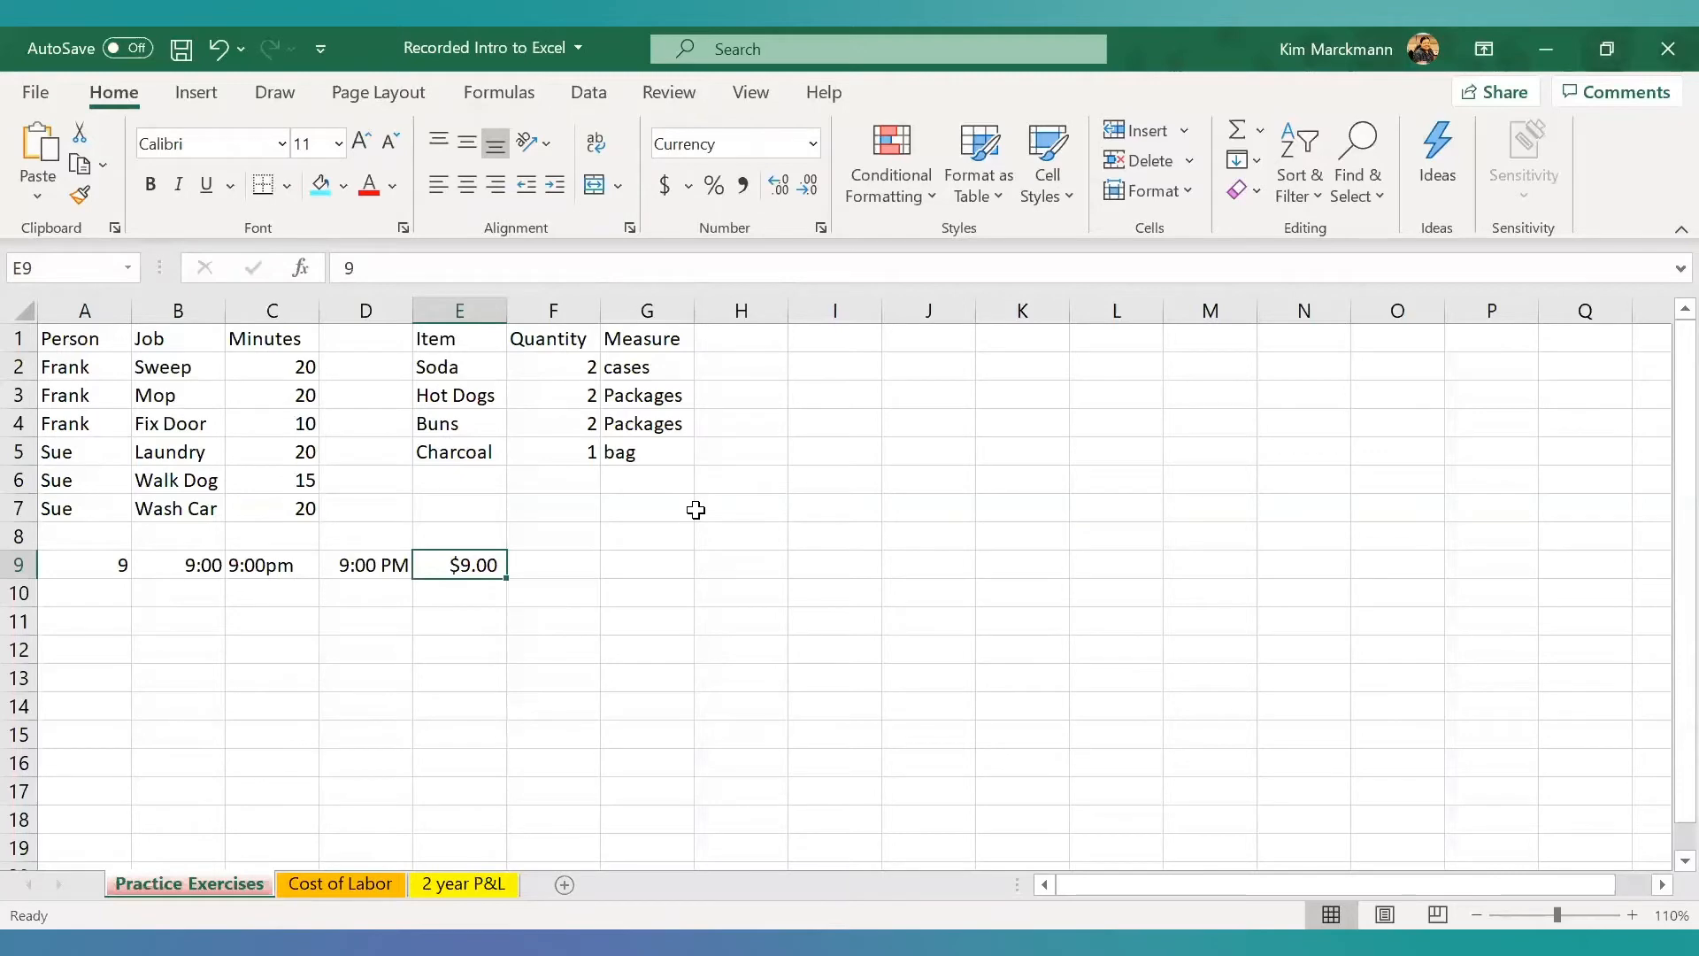
- Try entering 1/3 in cell I1 under its General format and check how it is stored
click(837, 330)
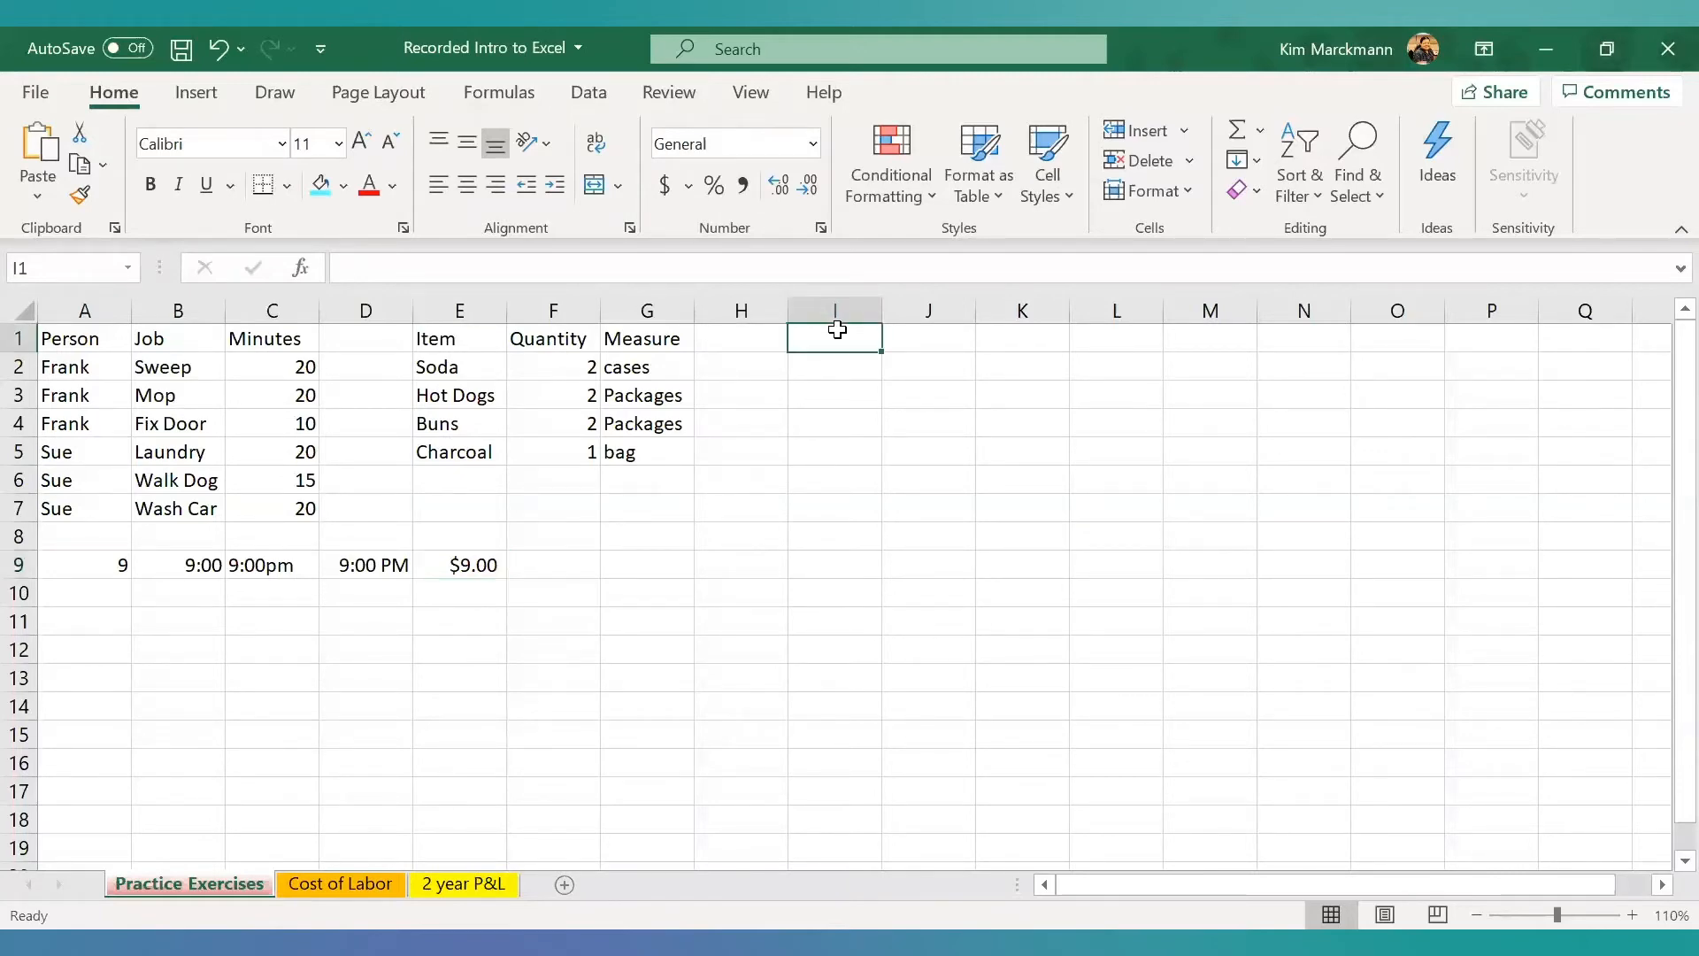
text(1/3)
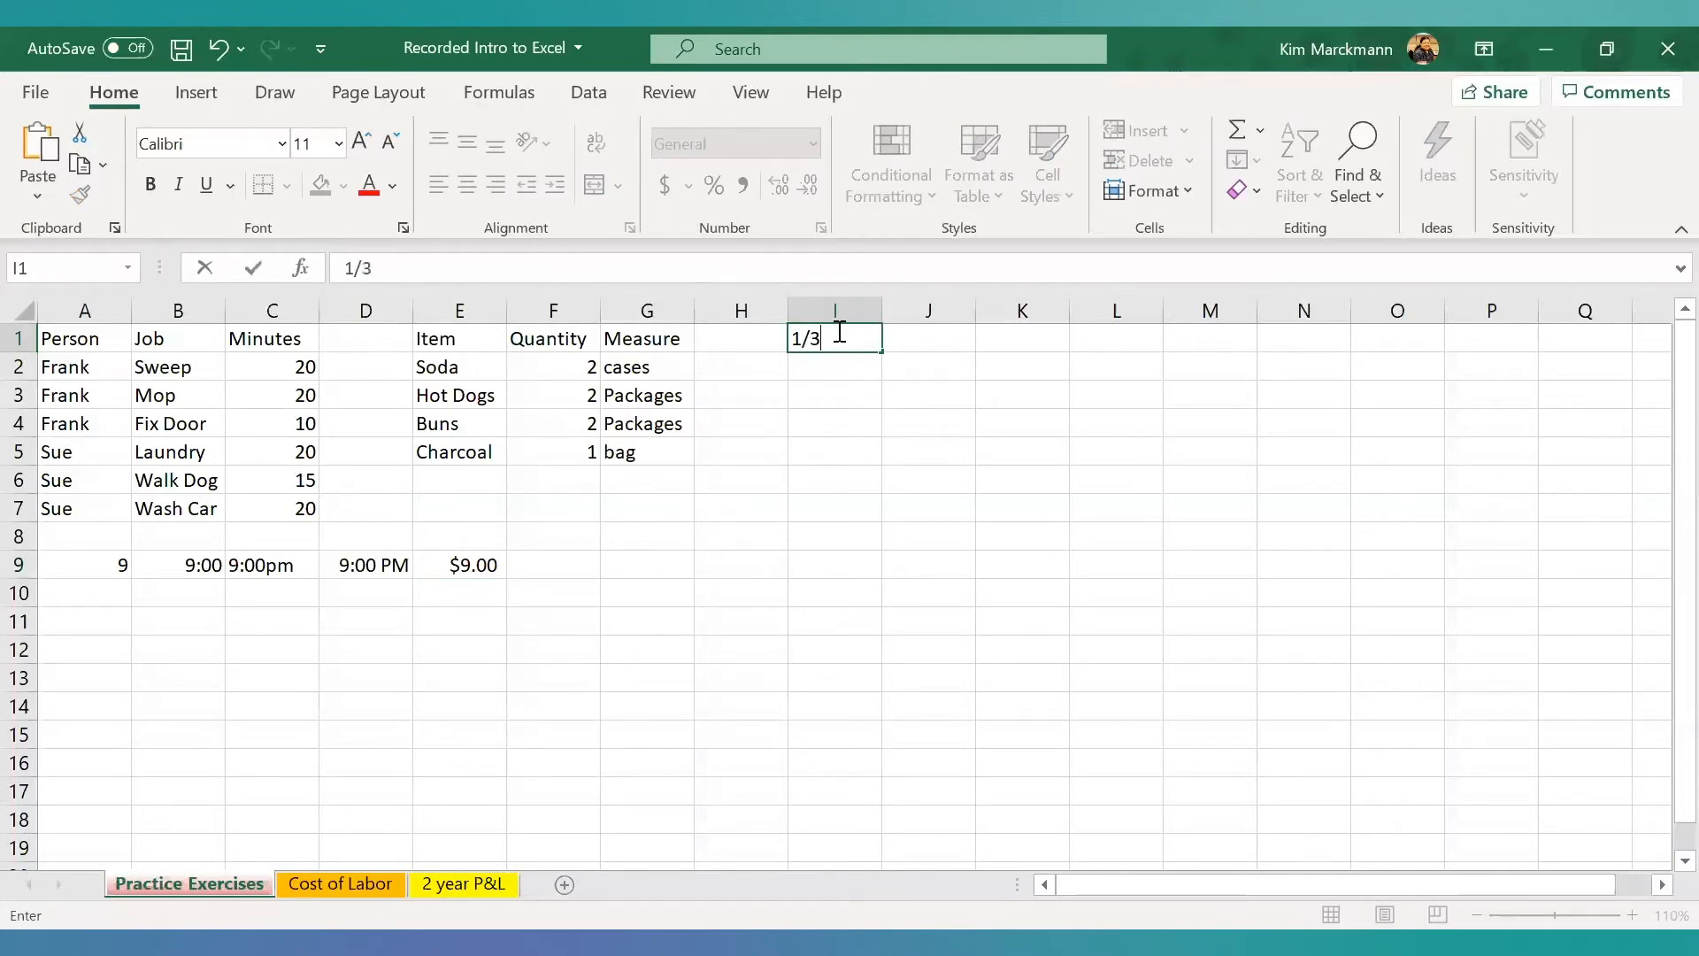
key(Return)
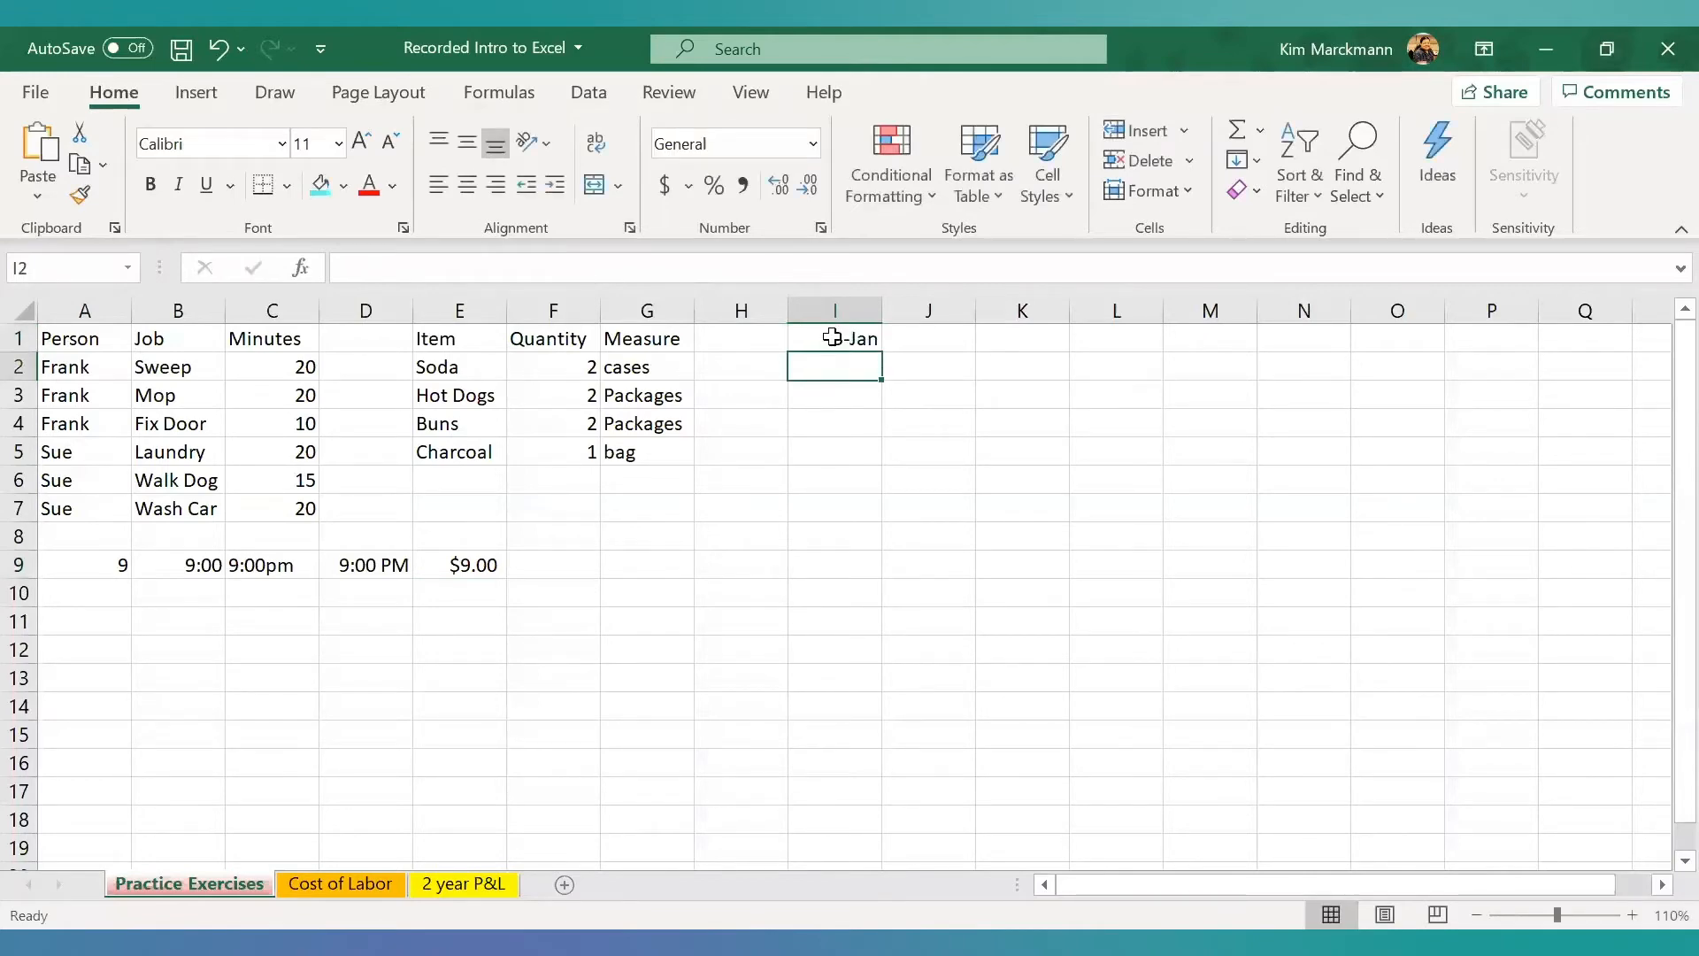
click(836, 333)
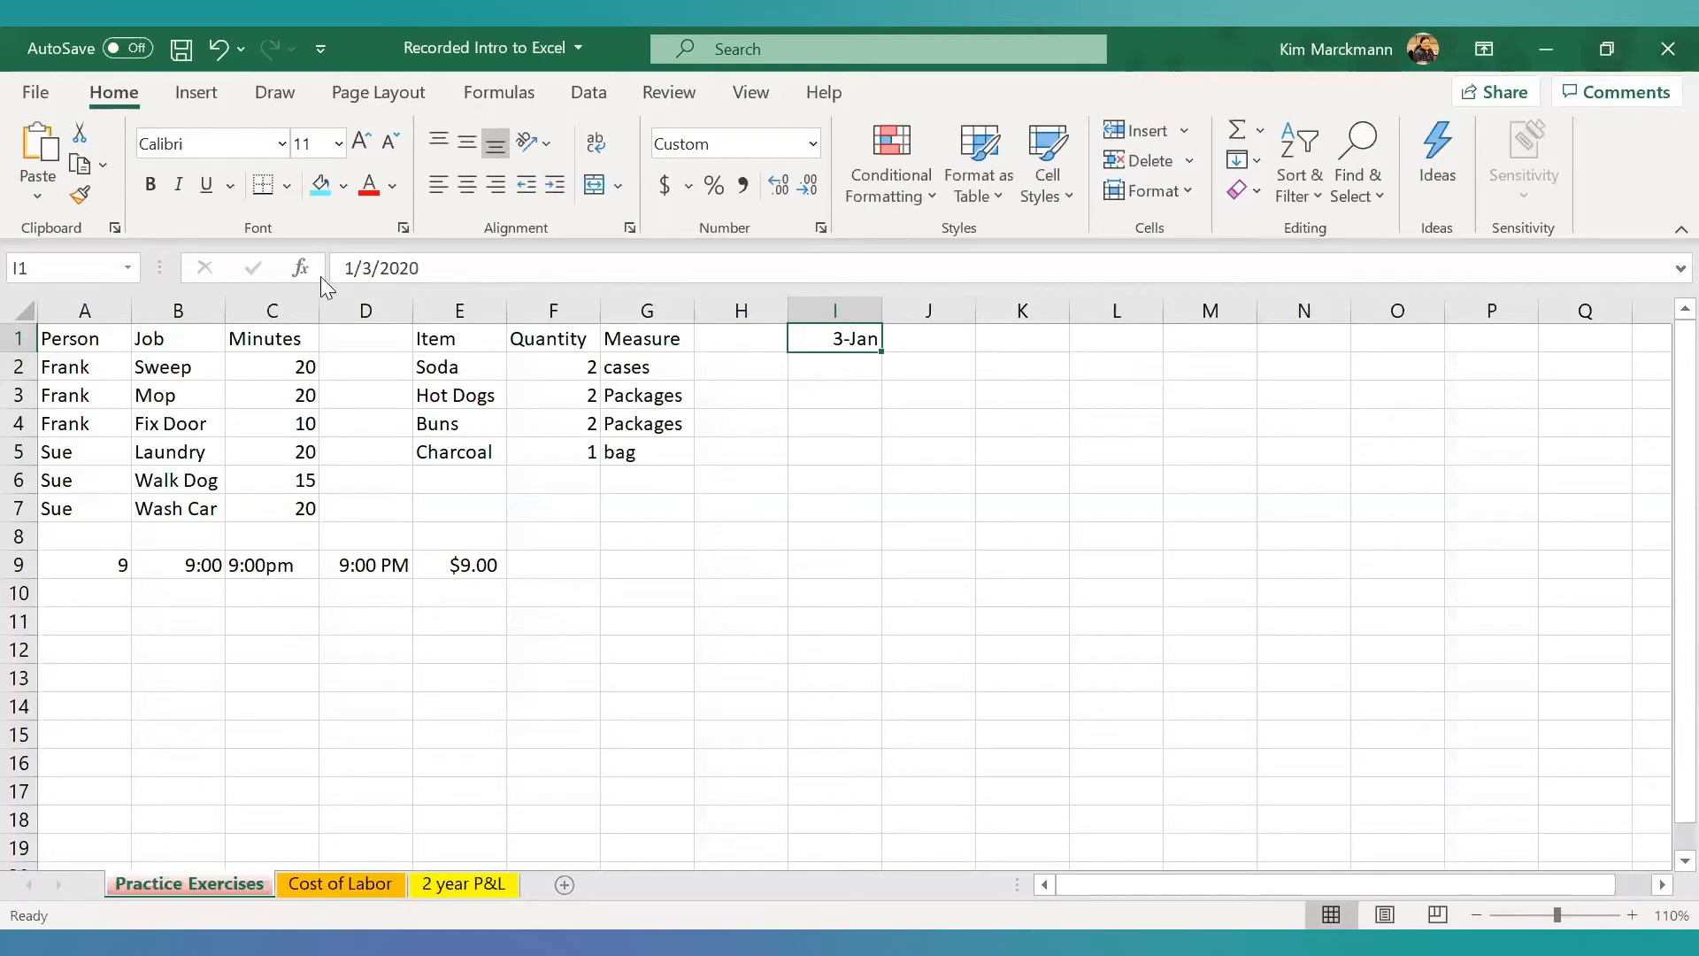
- Clear the contents of cell I1
double_click(836, 341)
double_click(838, 345)
key(BackSpace)
key(BackSpace)
key(BackSpace)
key(BackSpace)
key(BackSpace)
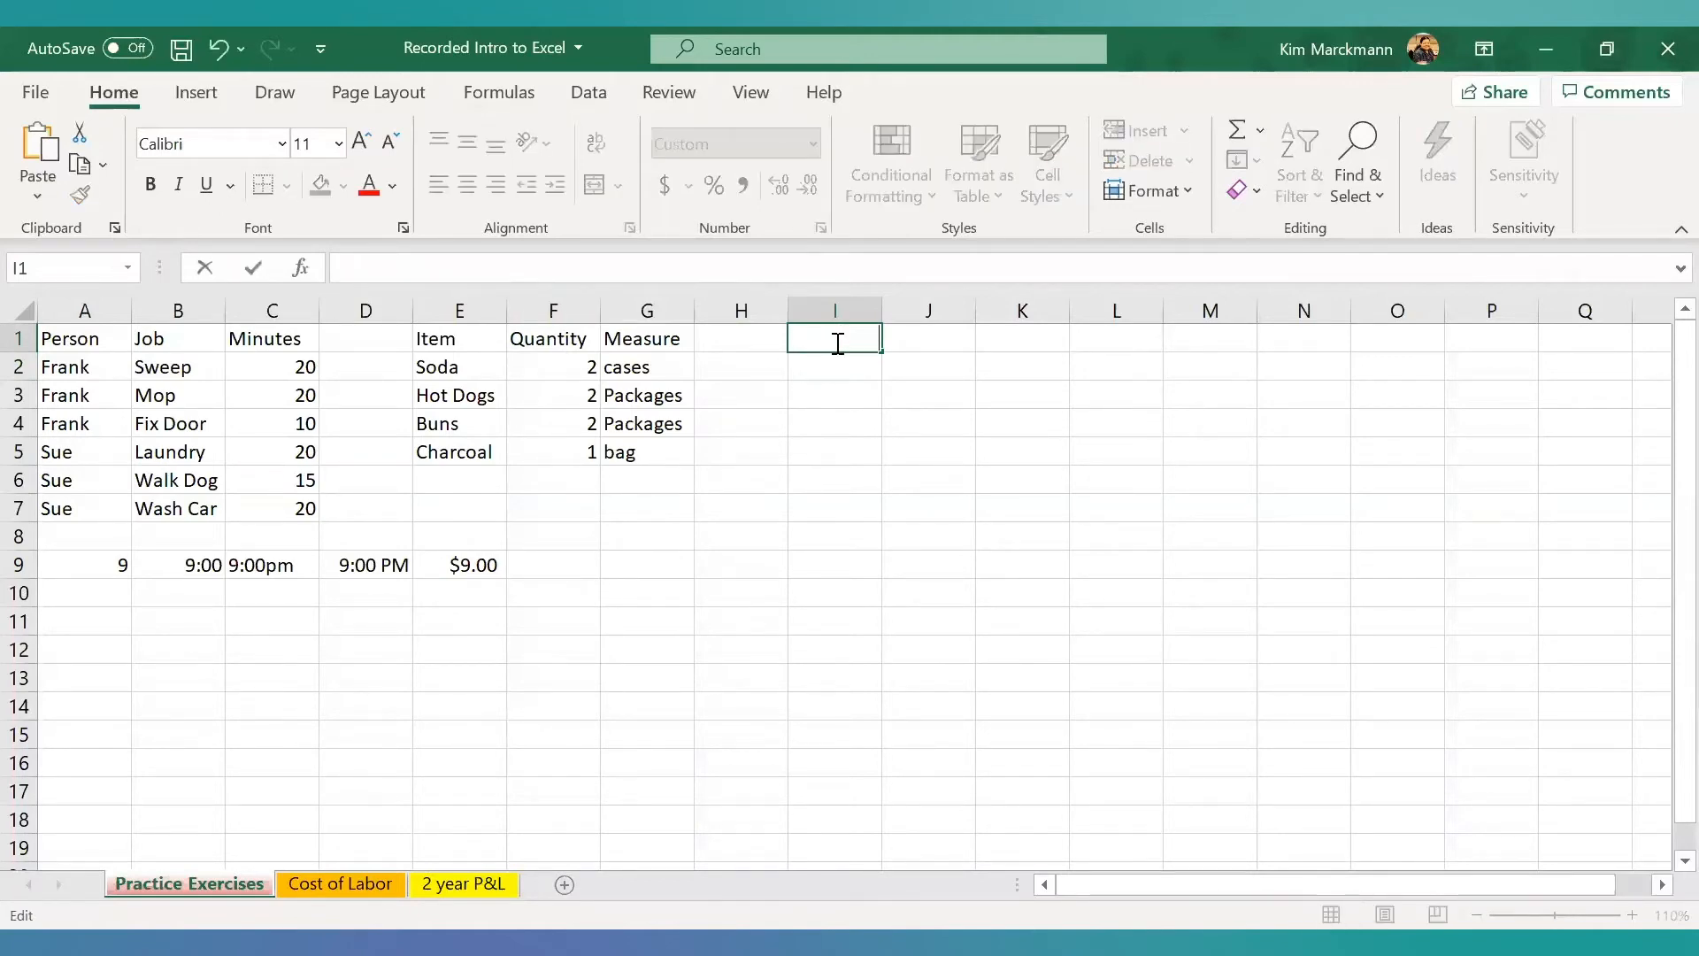
click(856, 445)
- Format cell I1 as Fraction, enter 1/3, and open the cell to view its underlying value
click(861, 345)
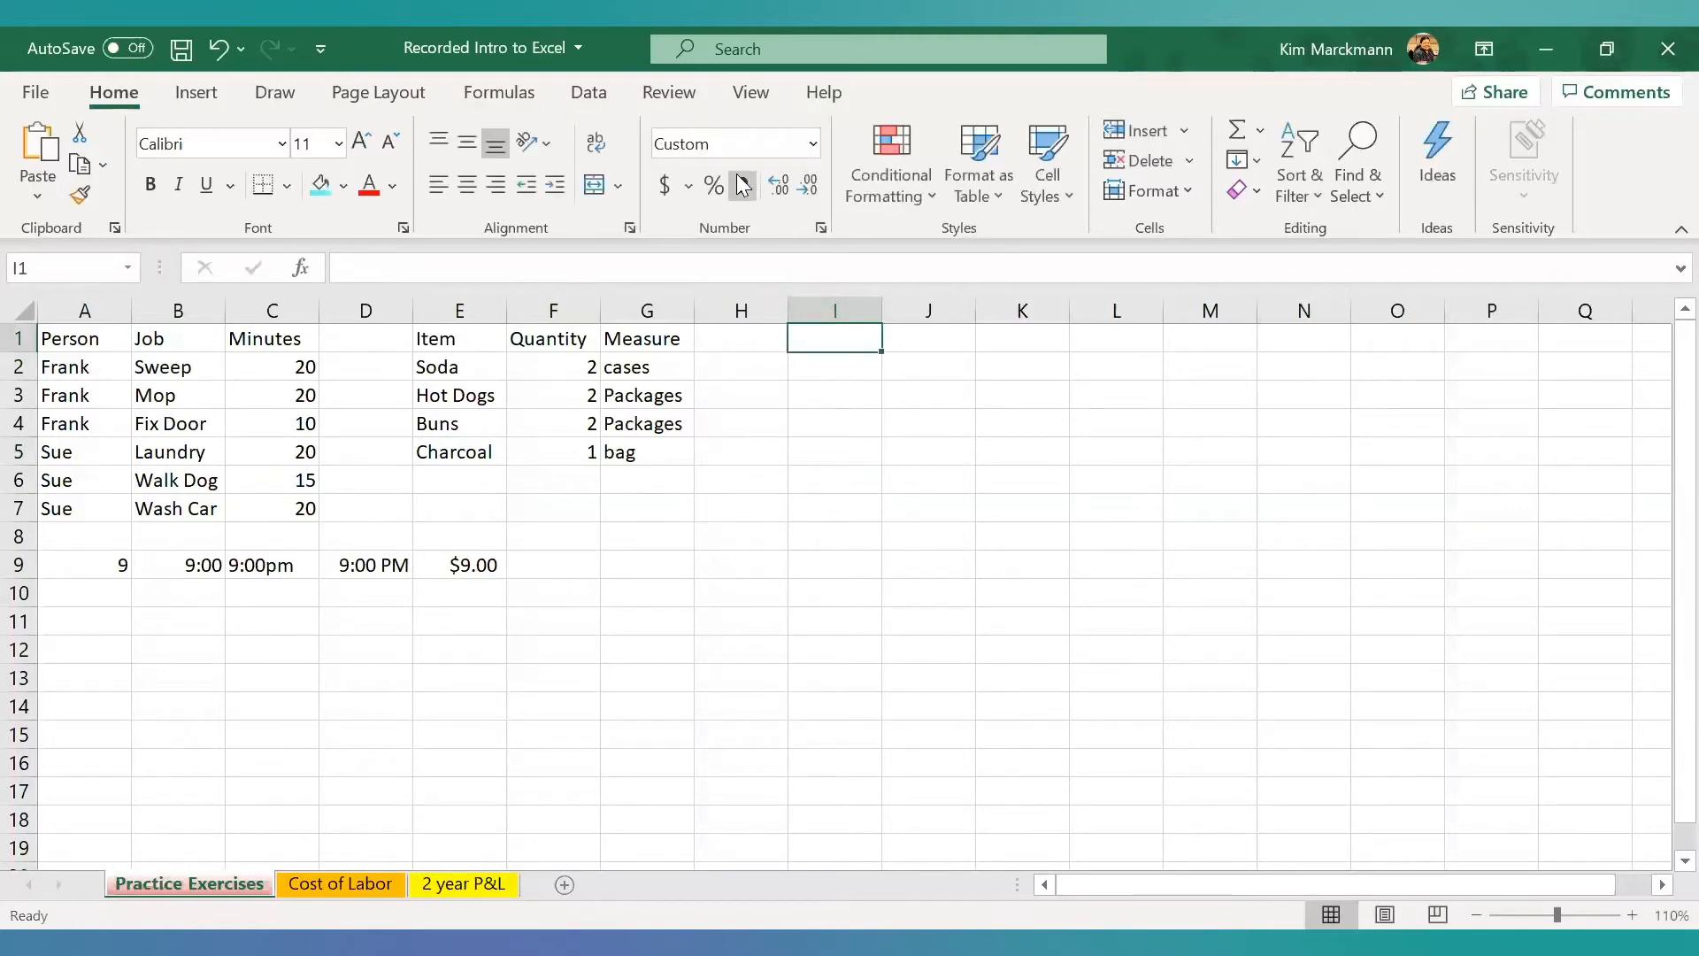
click(811, 147)
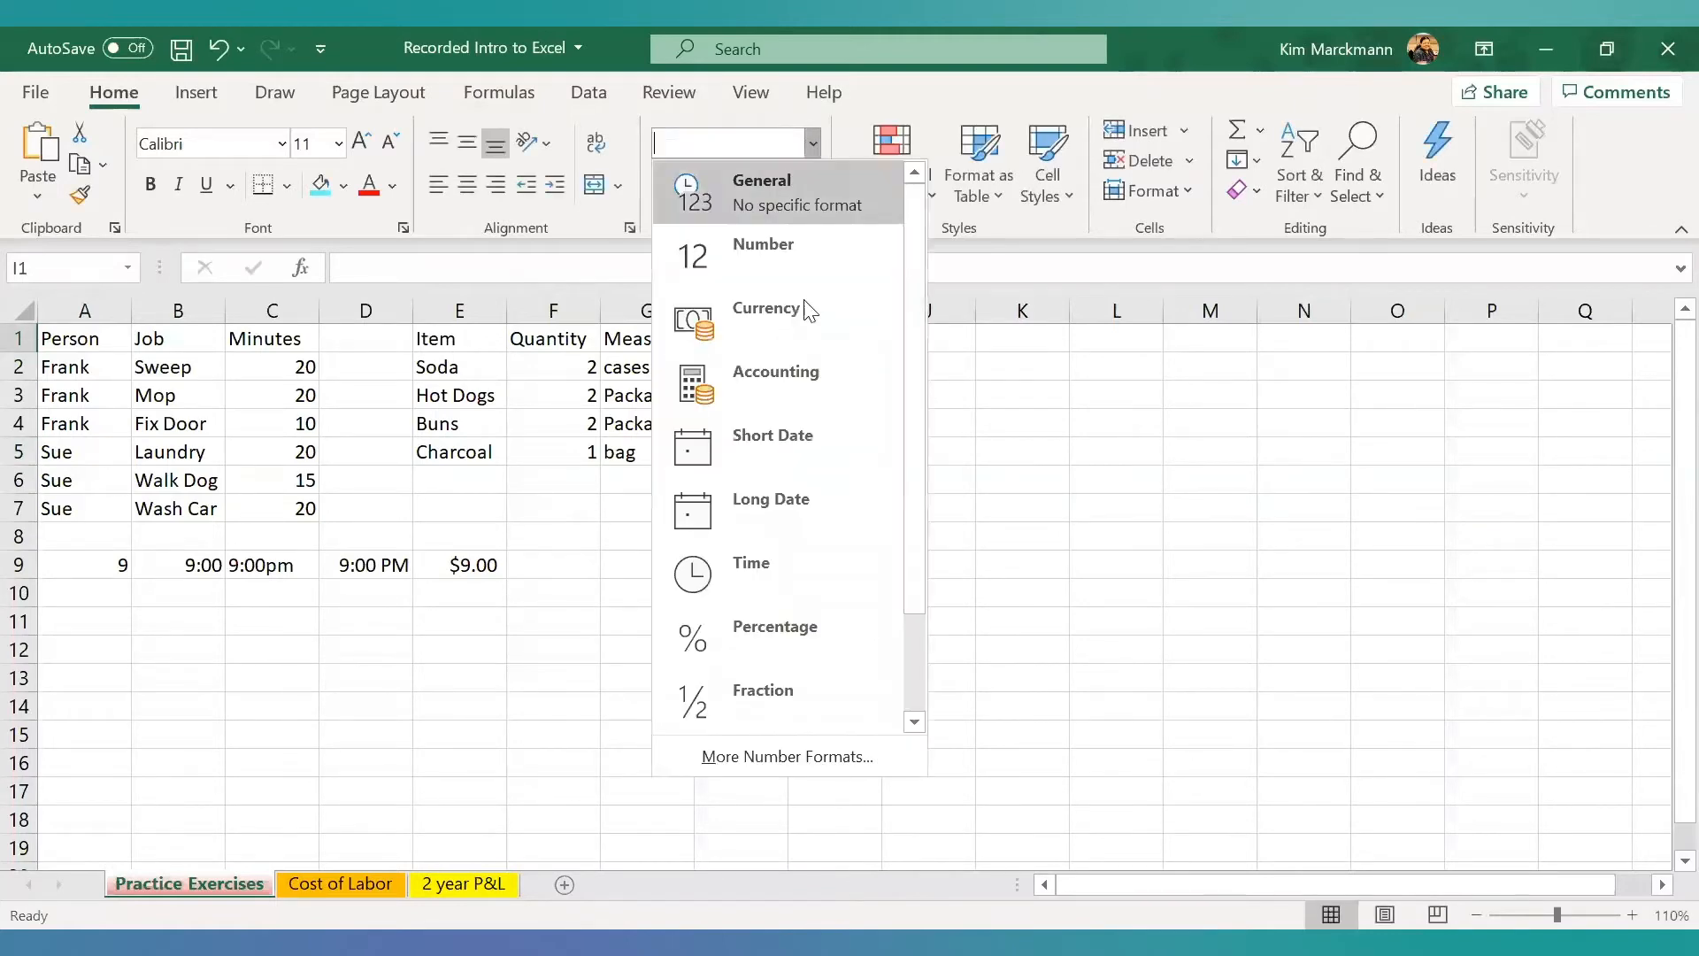
click(729, 706)
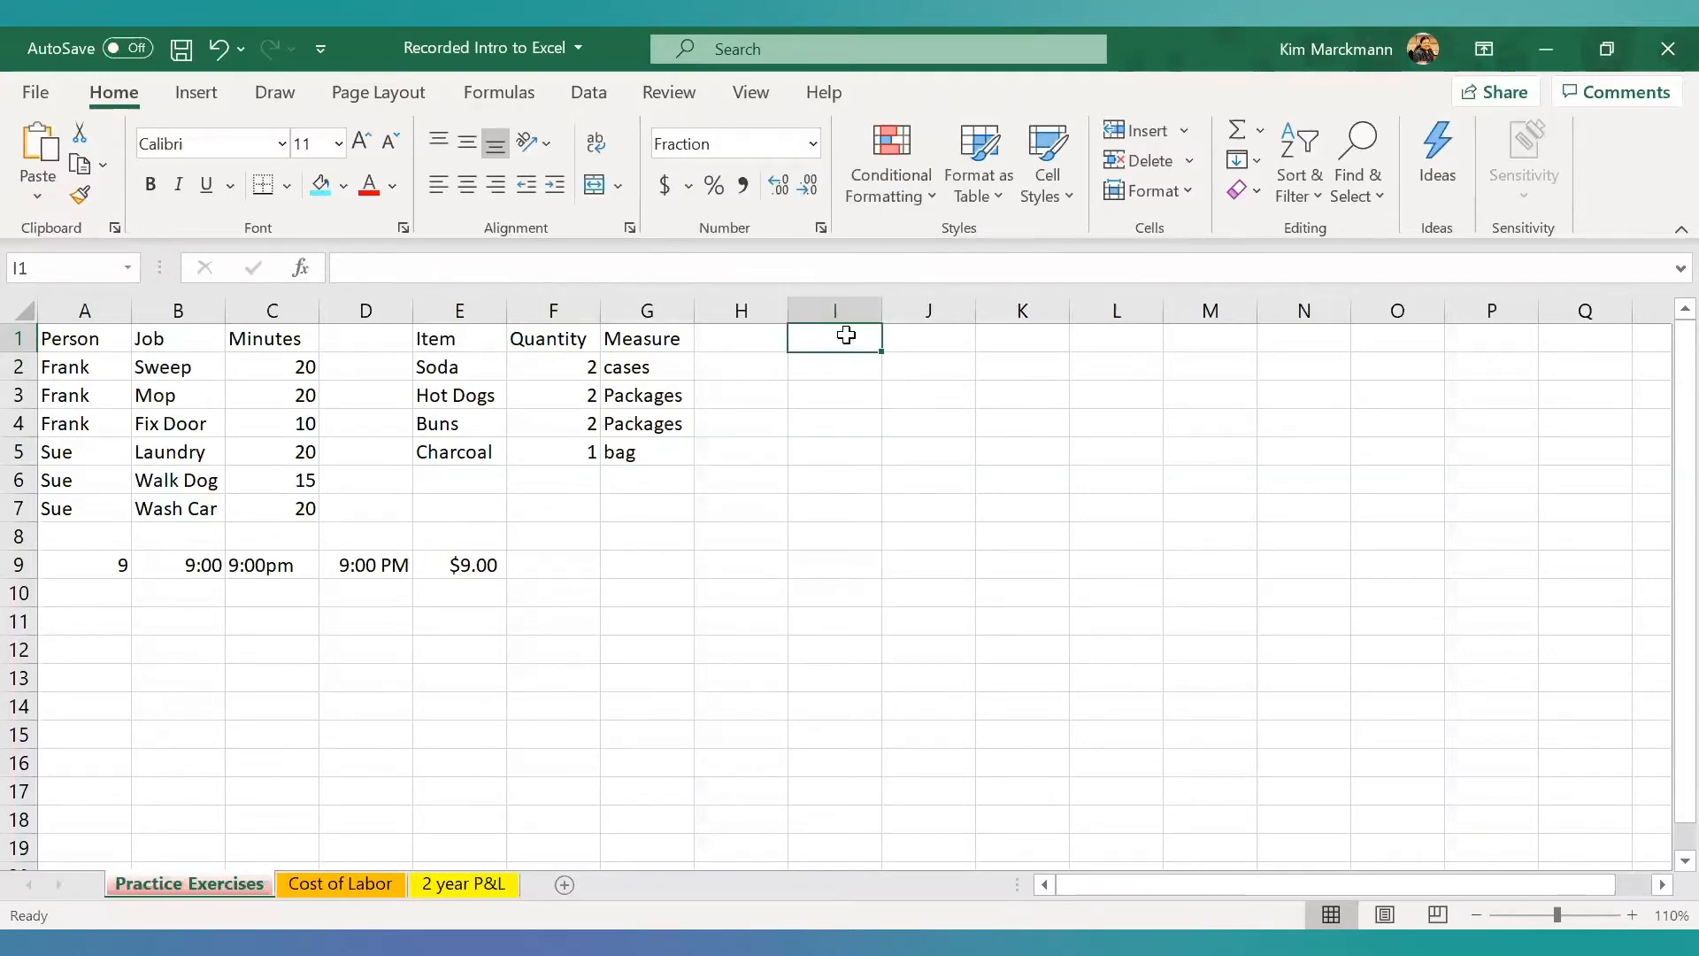
text(1/3)
key(Return)
click(847, 337)
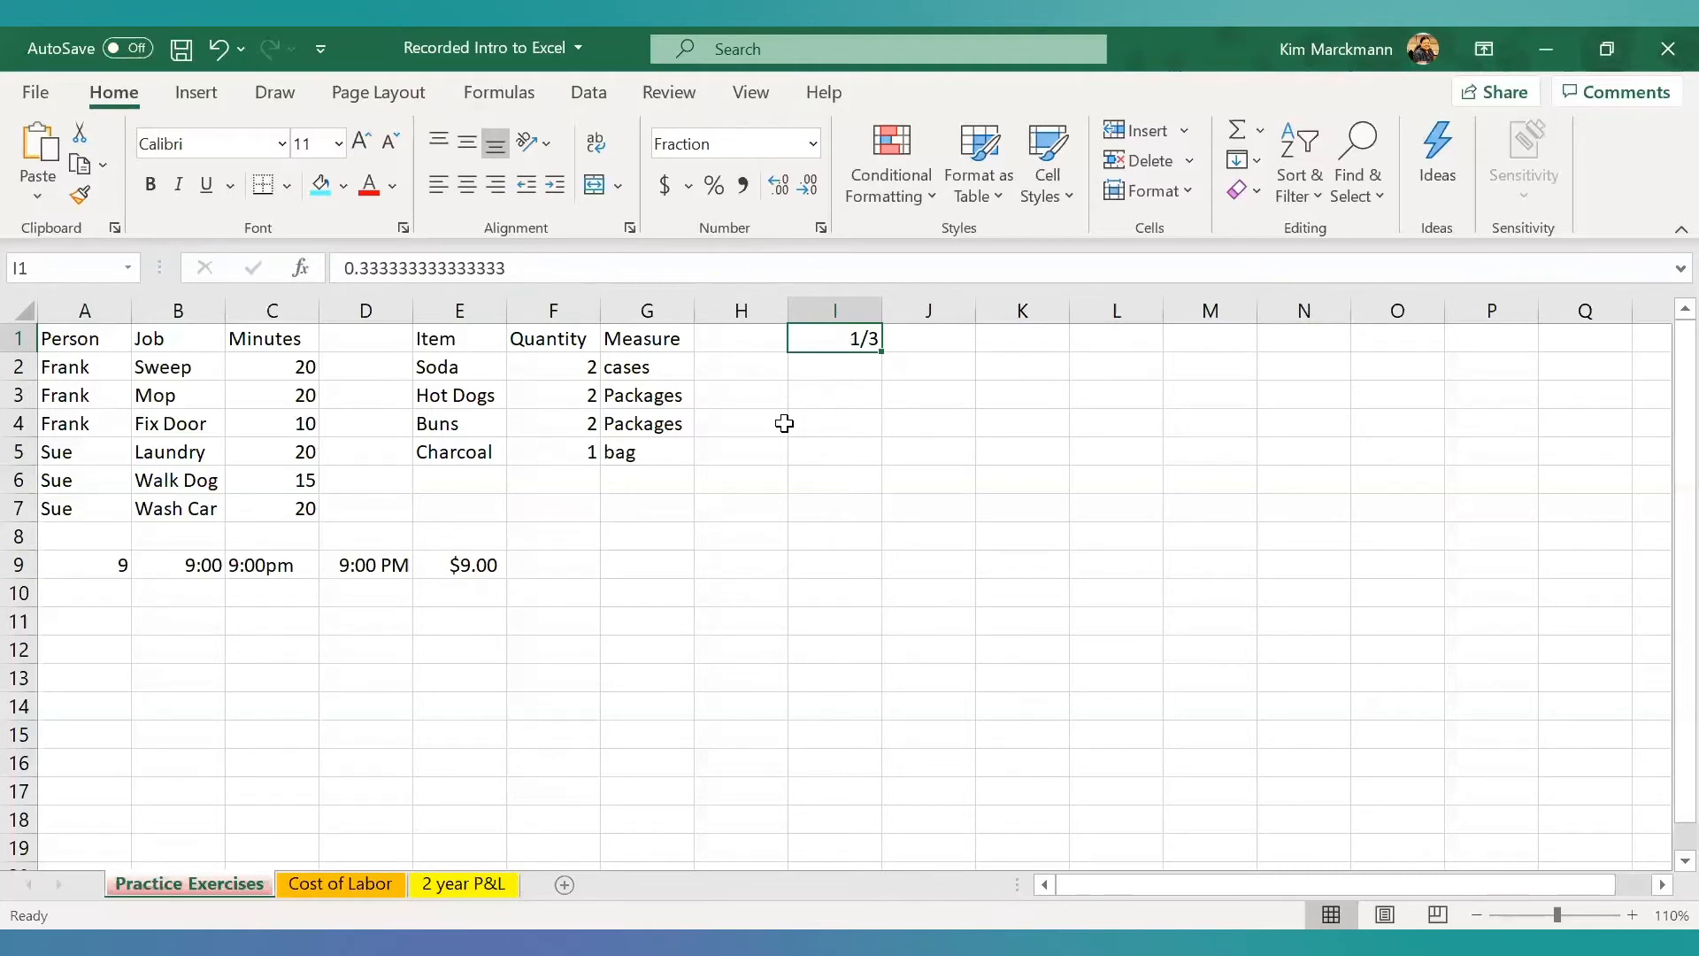
double_click(824, 342)
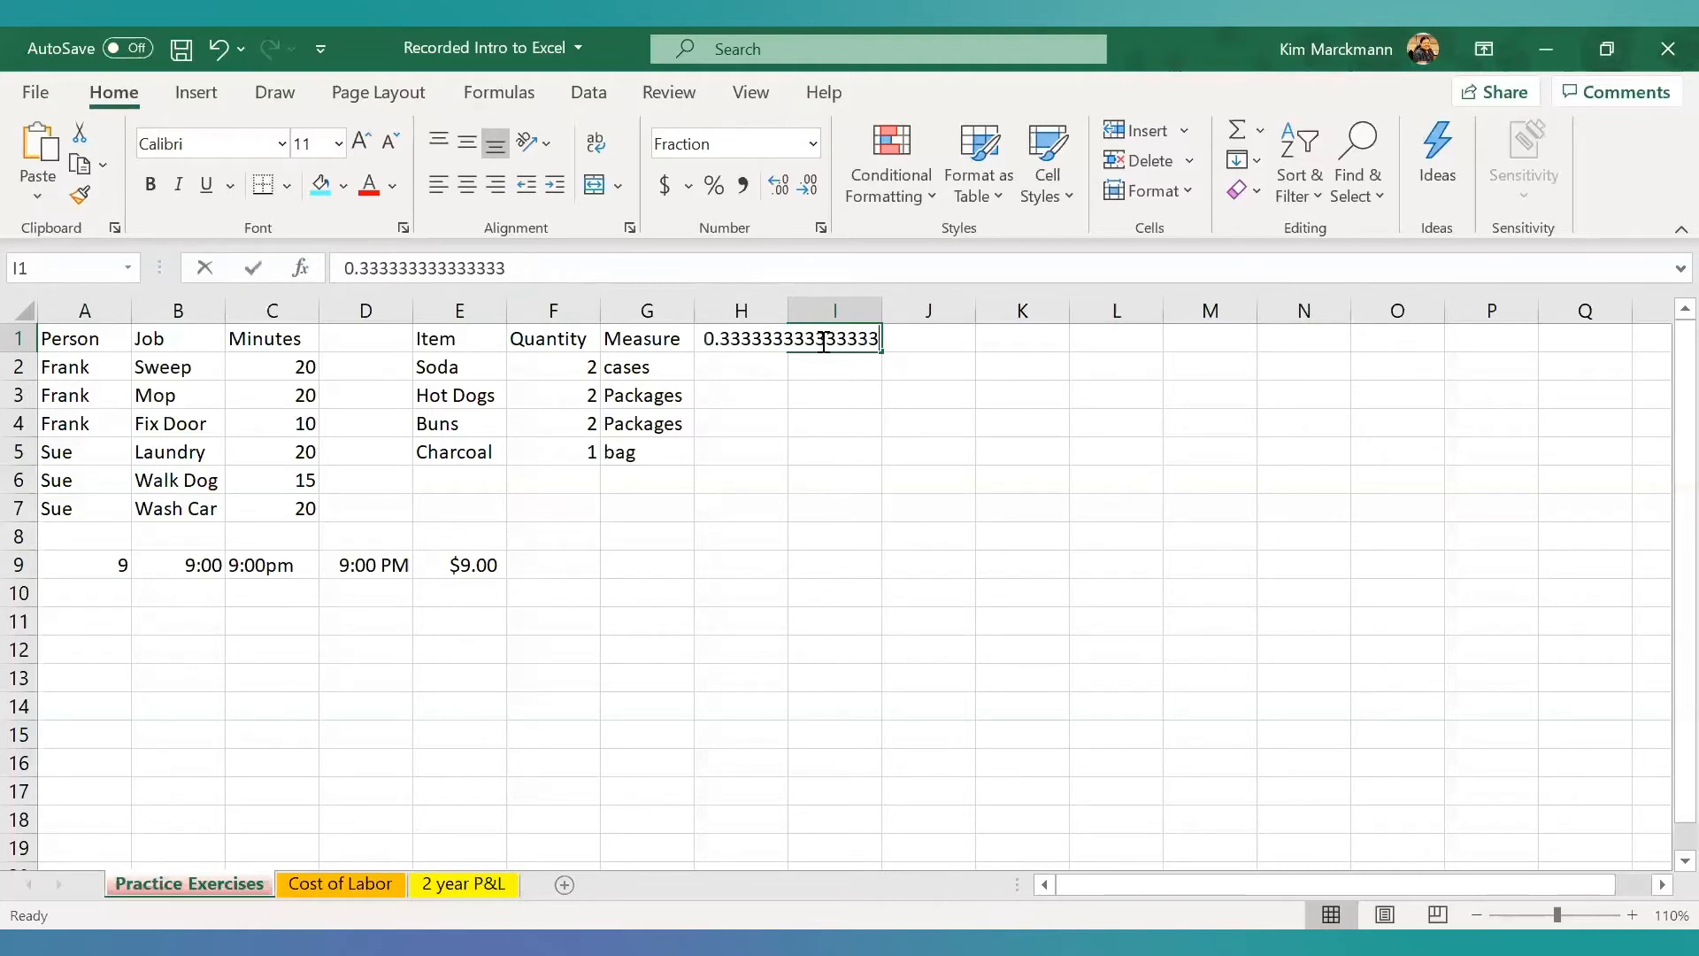
- Clear the contents of cell I1 and enter 1+1 without an equals sign in cell I3
key(BackSpace)
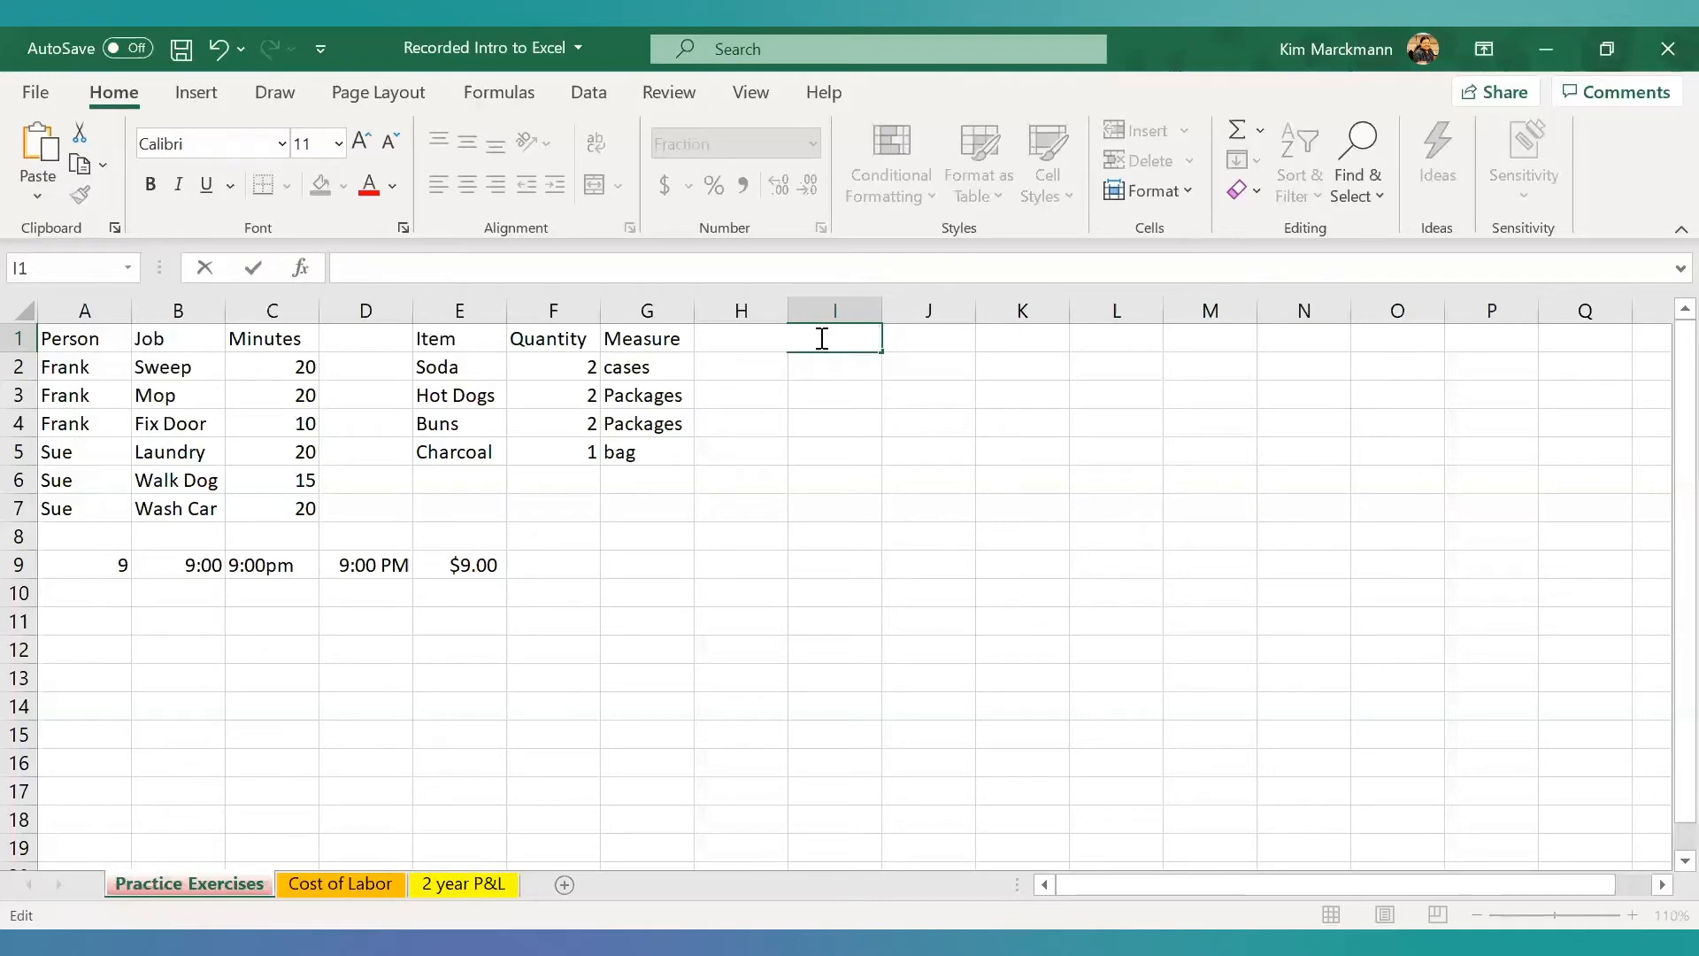
click(820, 397)
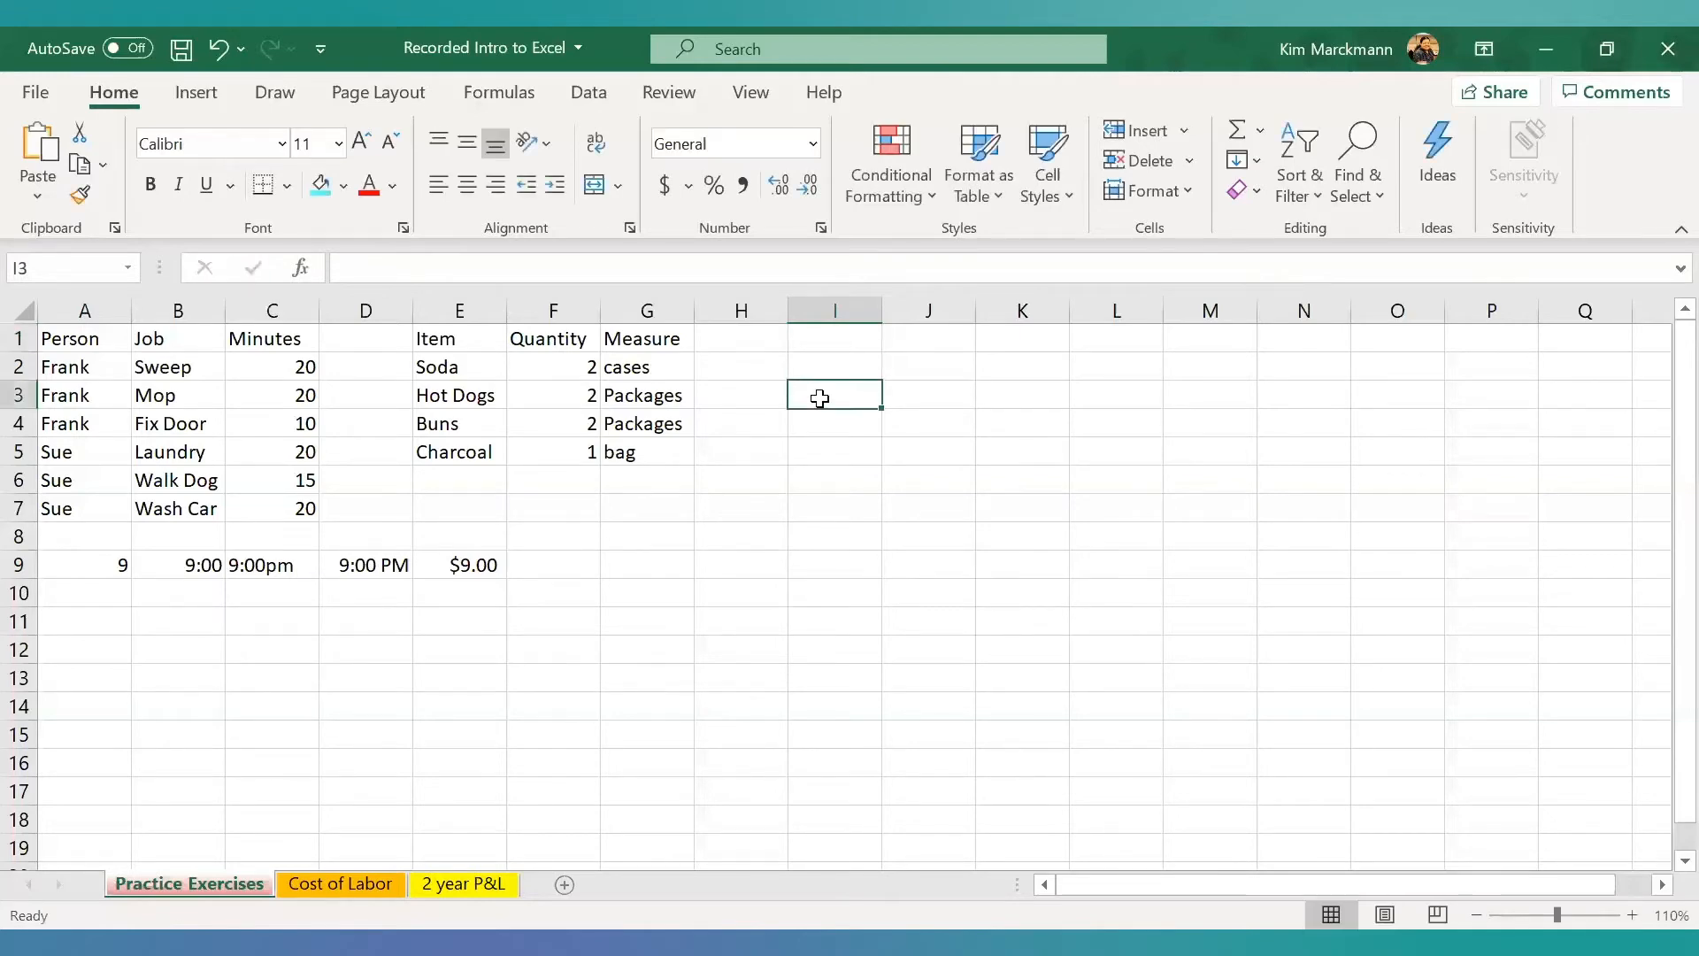
text(1+1)
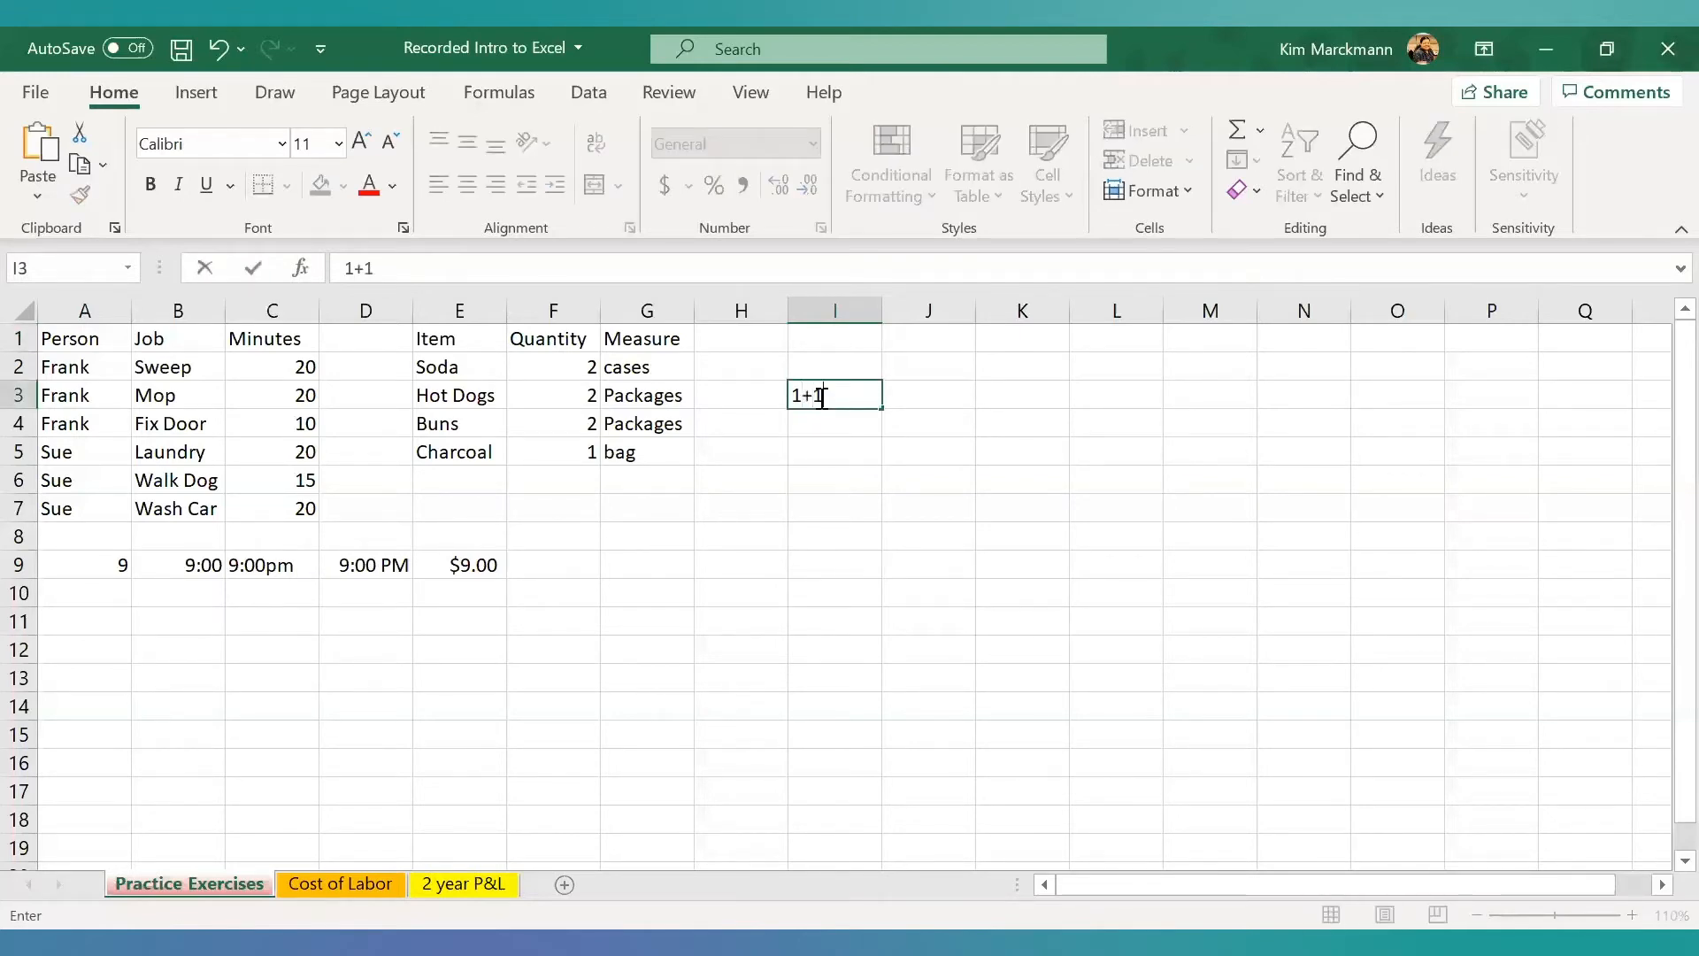
key(Return)
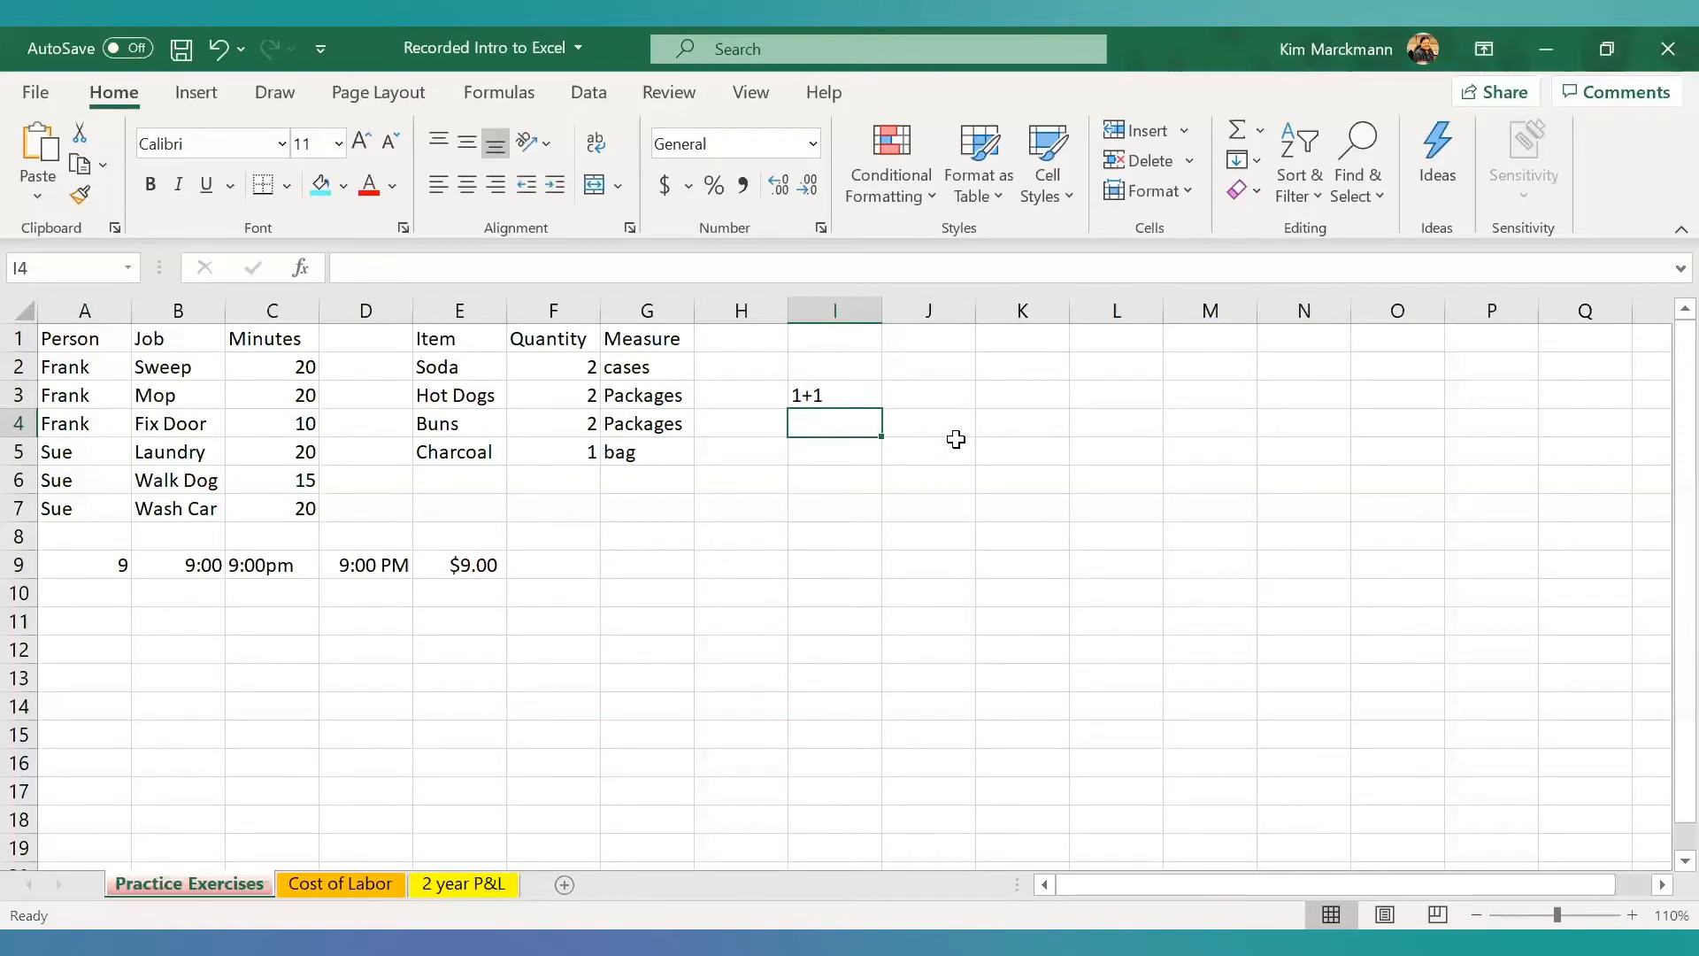
- Try the formula =1+1 in cell I4 and select the cell to view its formula
text(=)
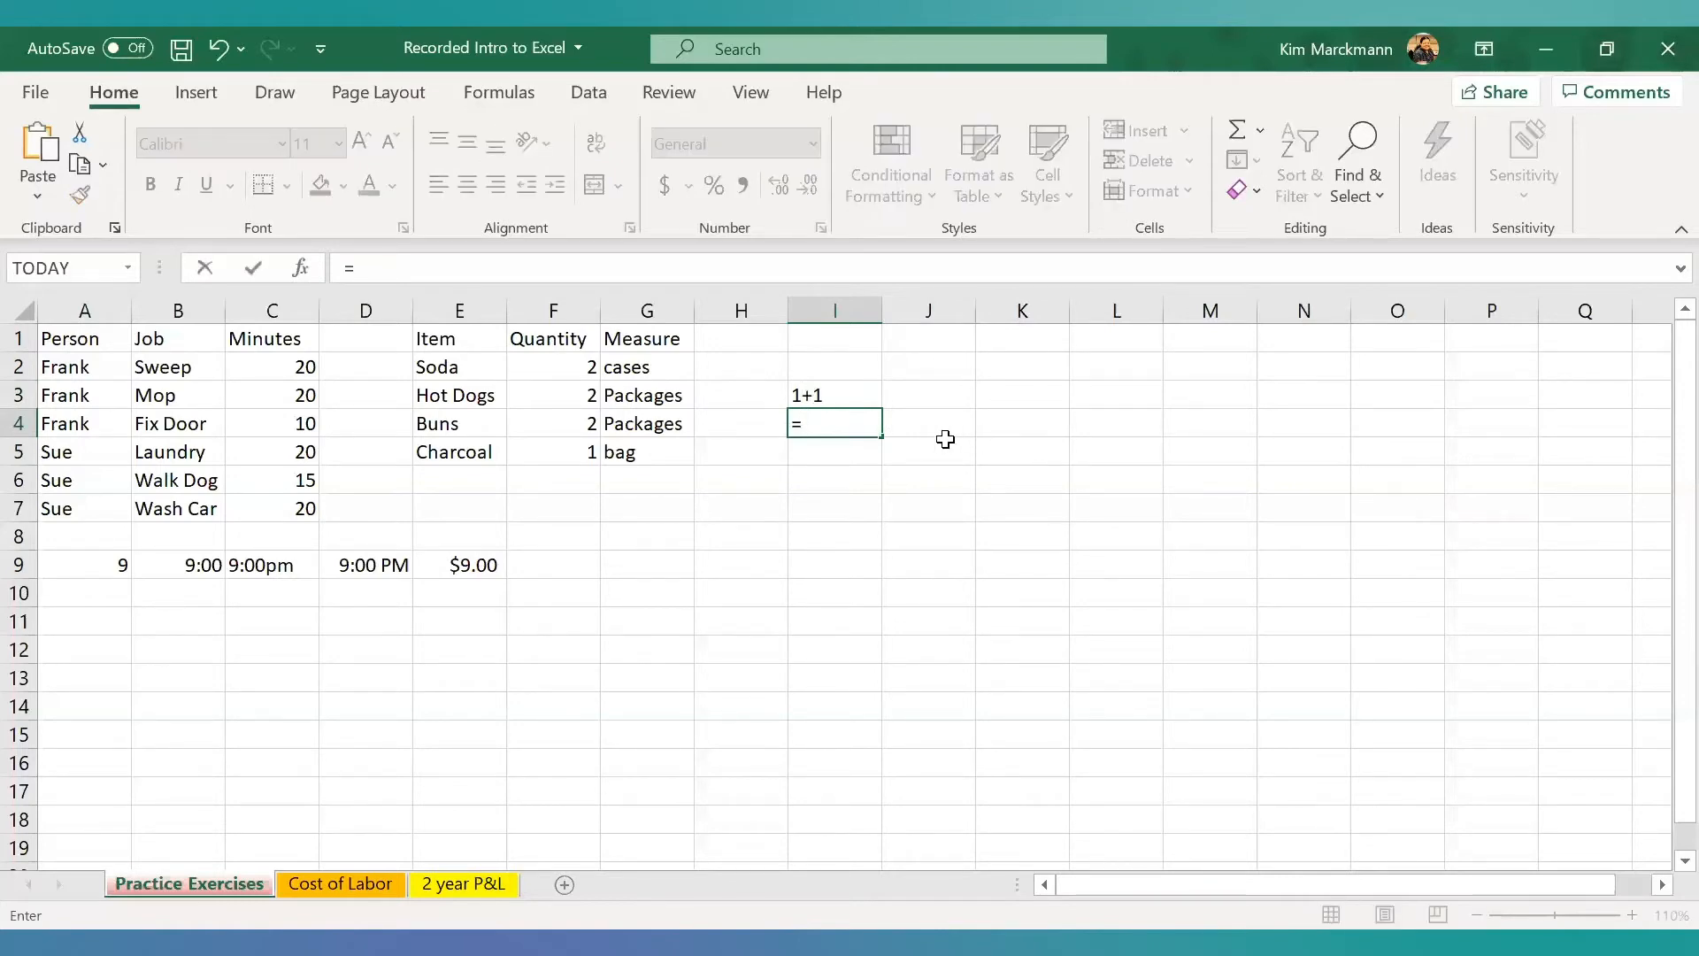
text(1+1)
key(Return)
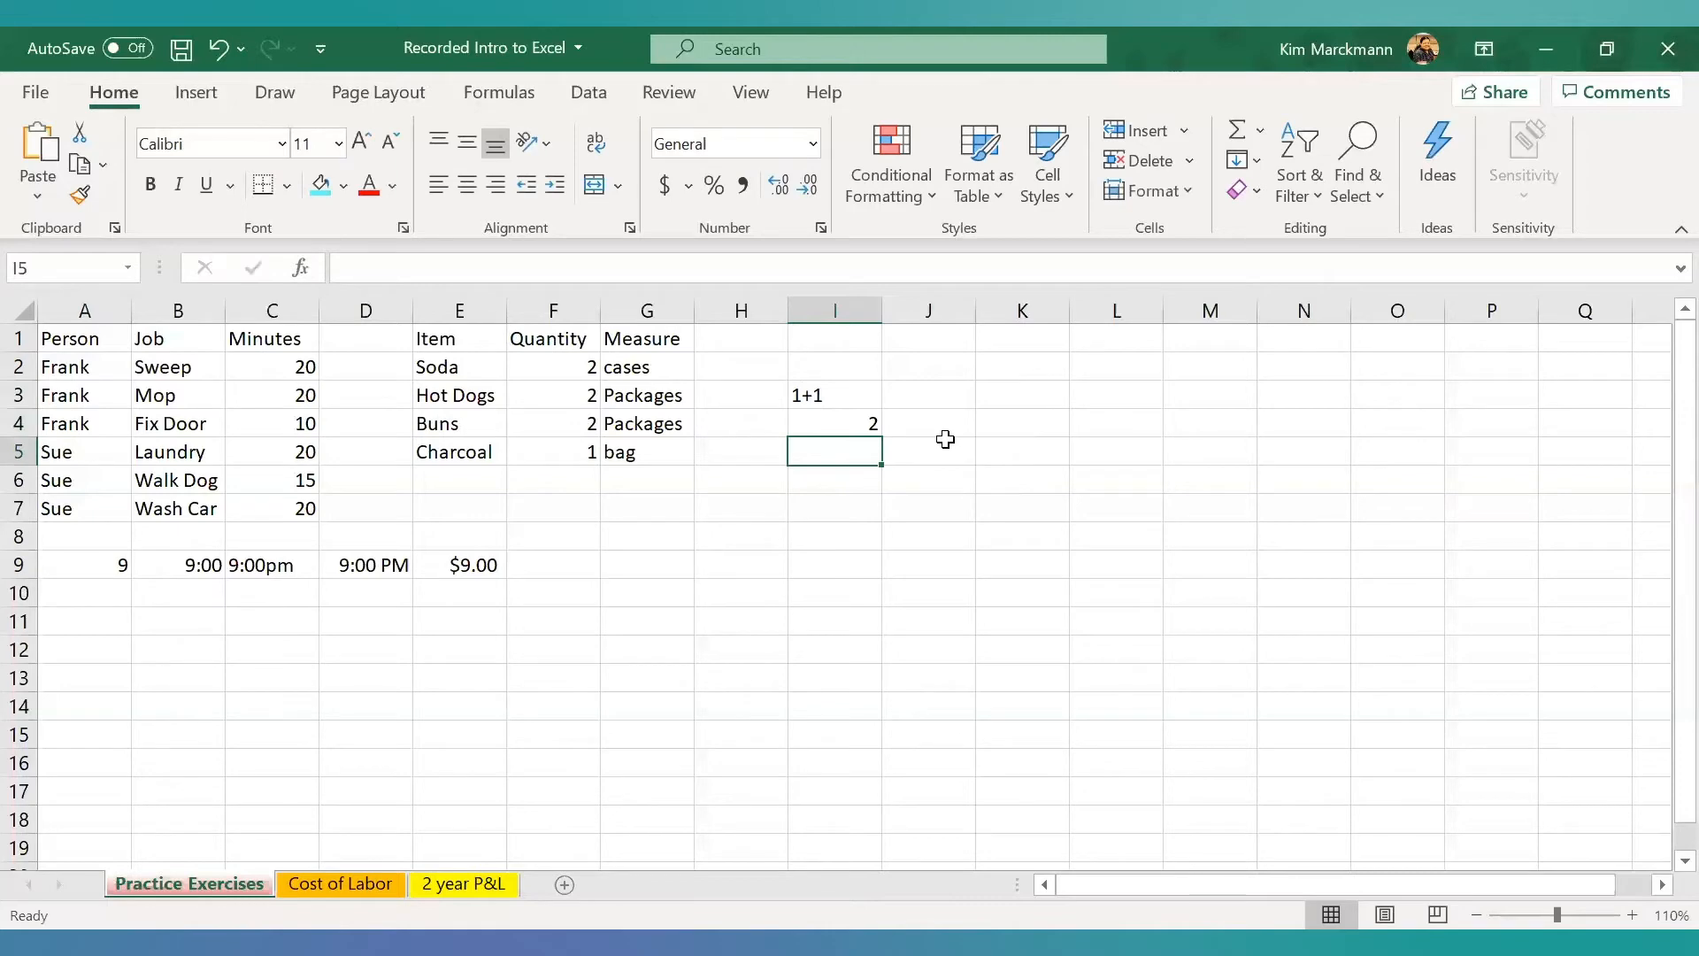
click(867, 424)
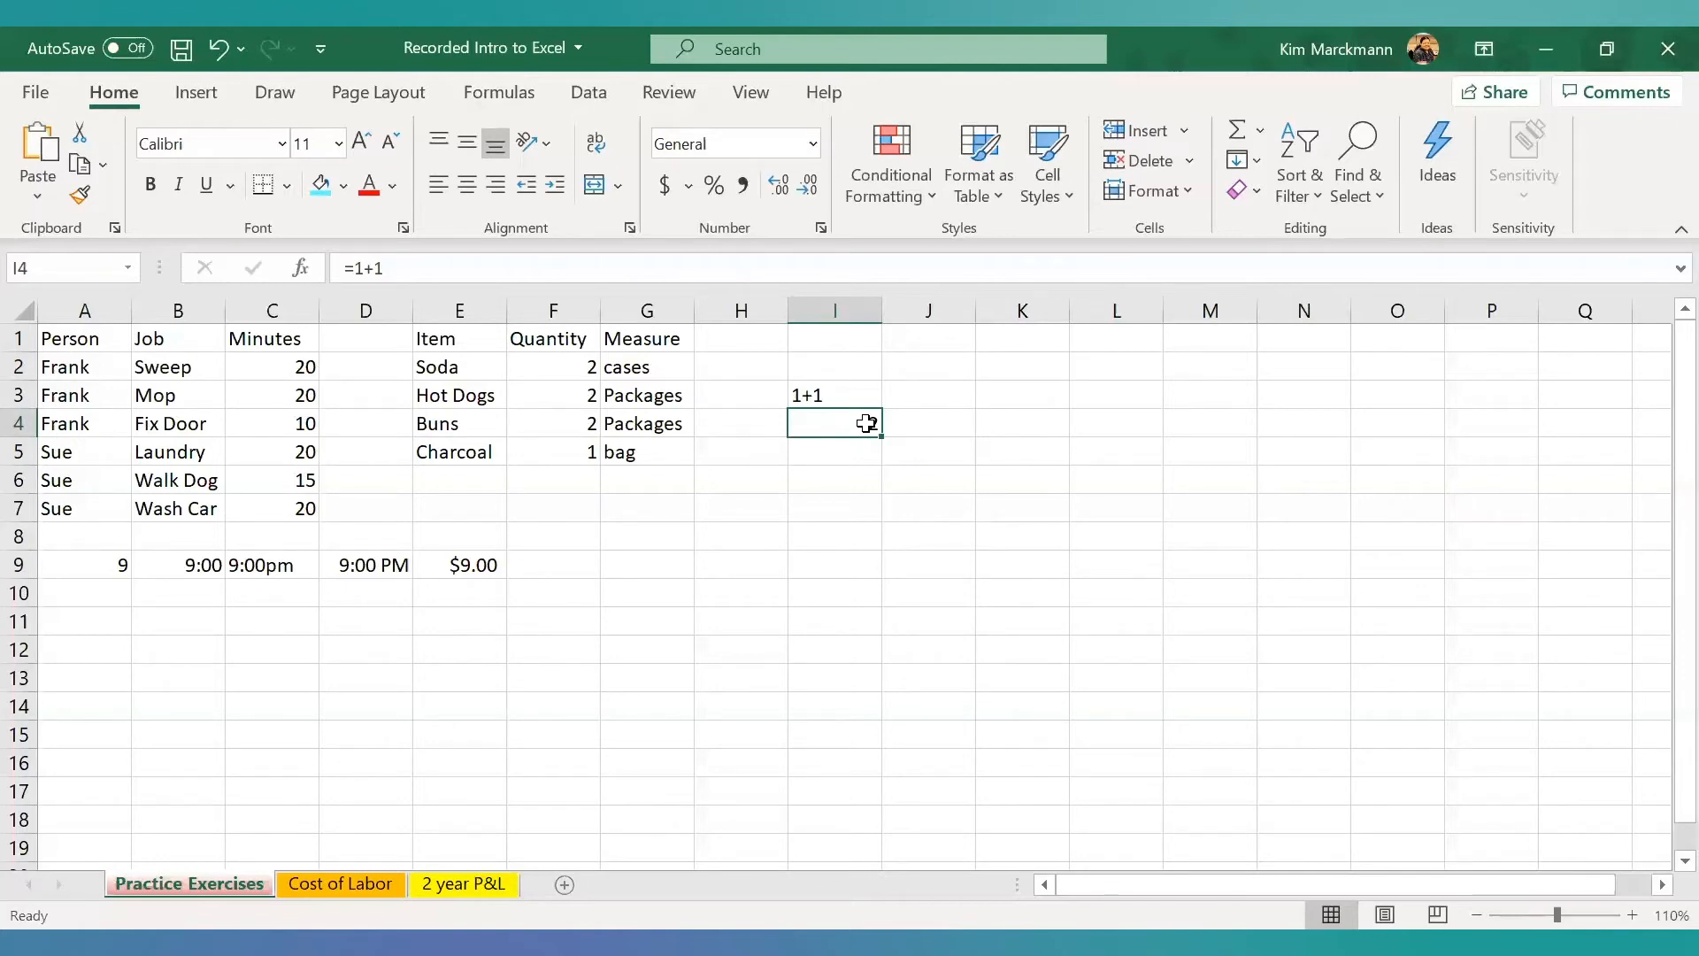
- Replace the content of cell I4 with a reference to the Mop cell, =B3
double_click(867, 424)
triple_click(868, 426)
key(BackSpace)
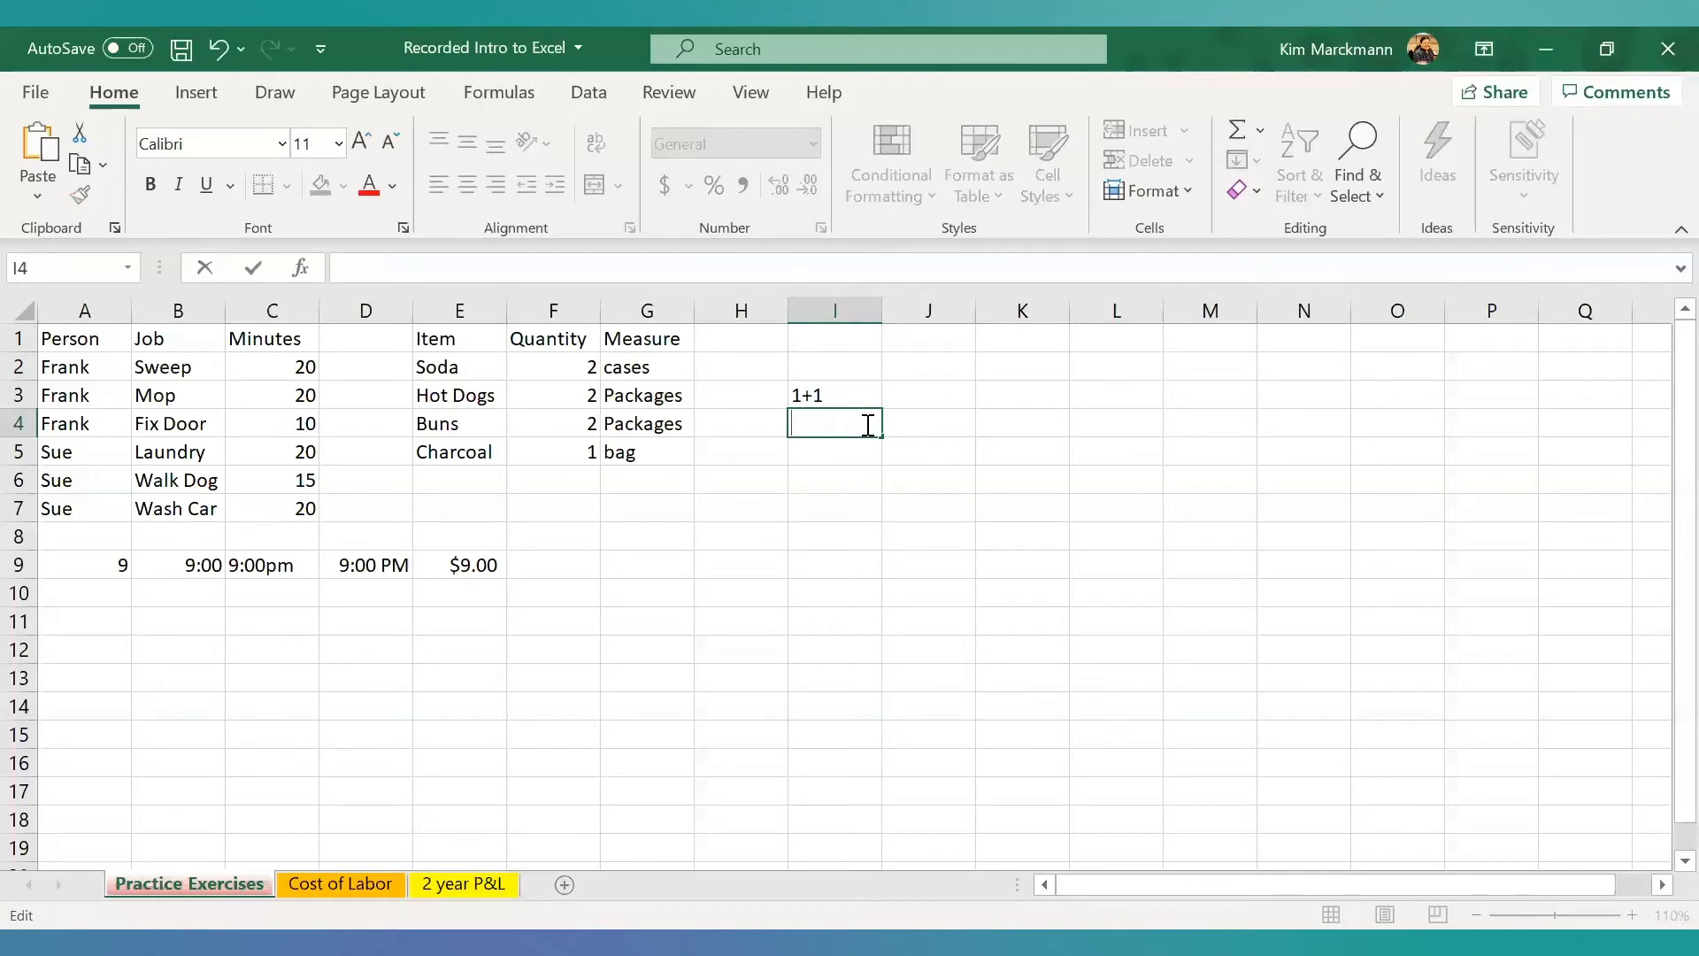
text(=)
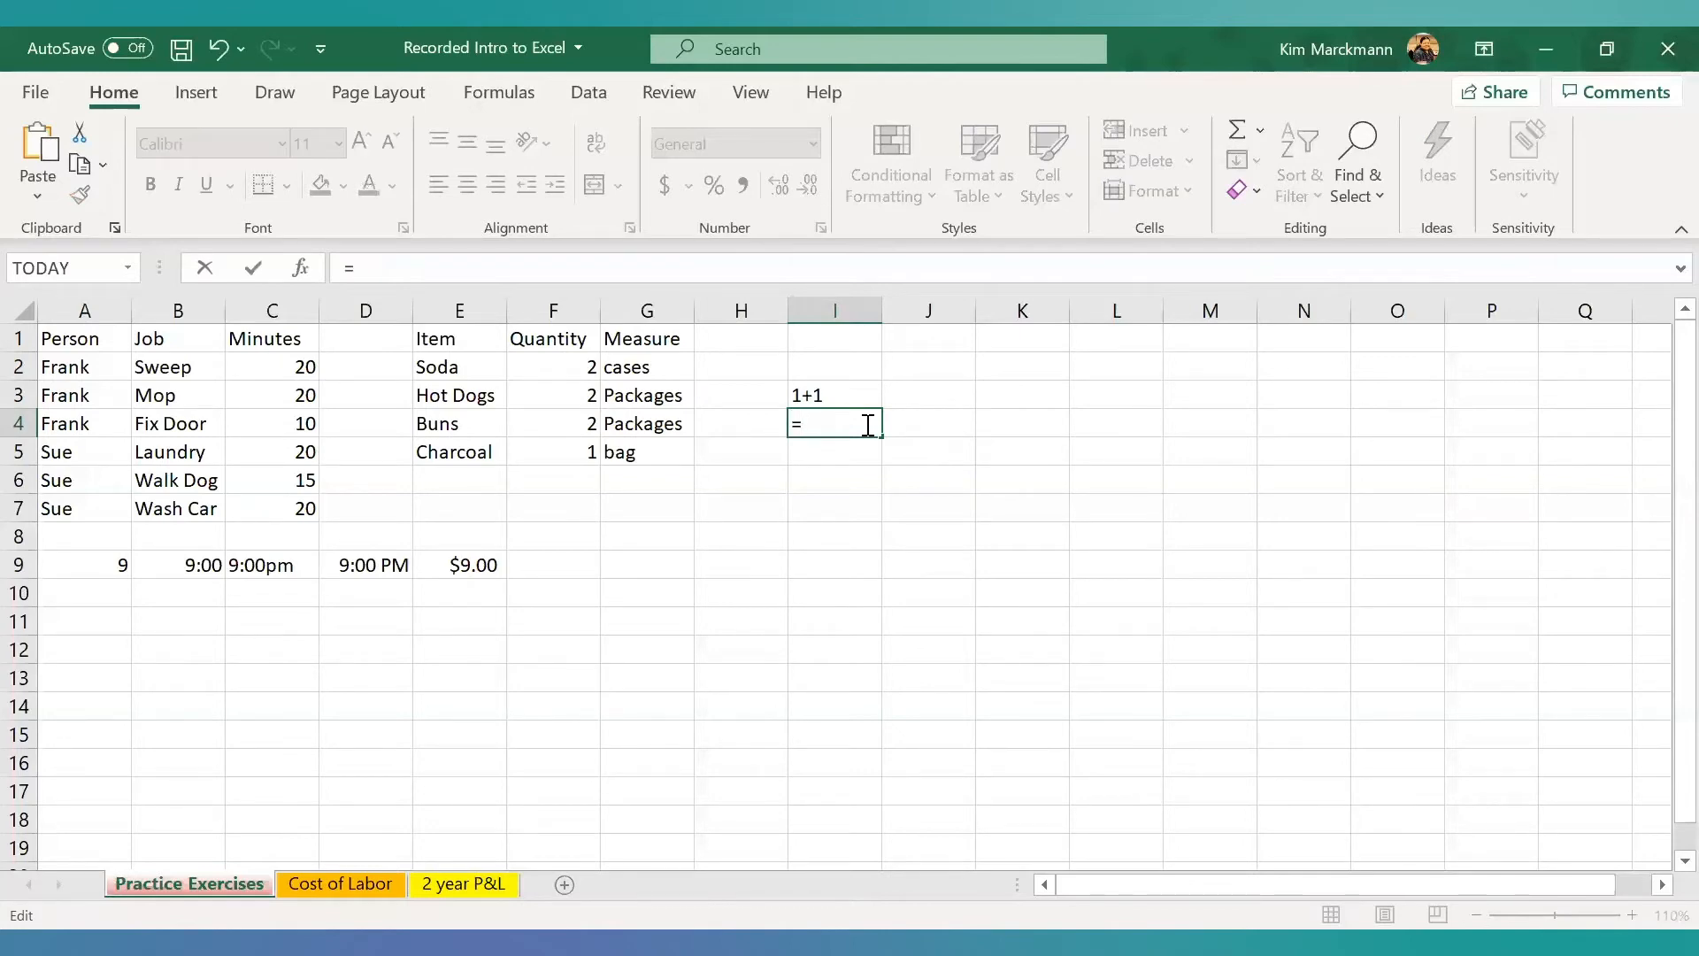
text(b3)
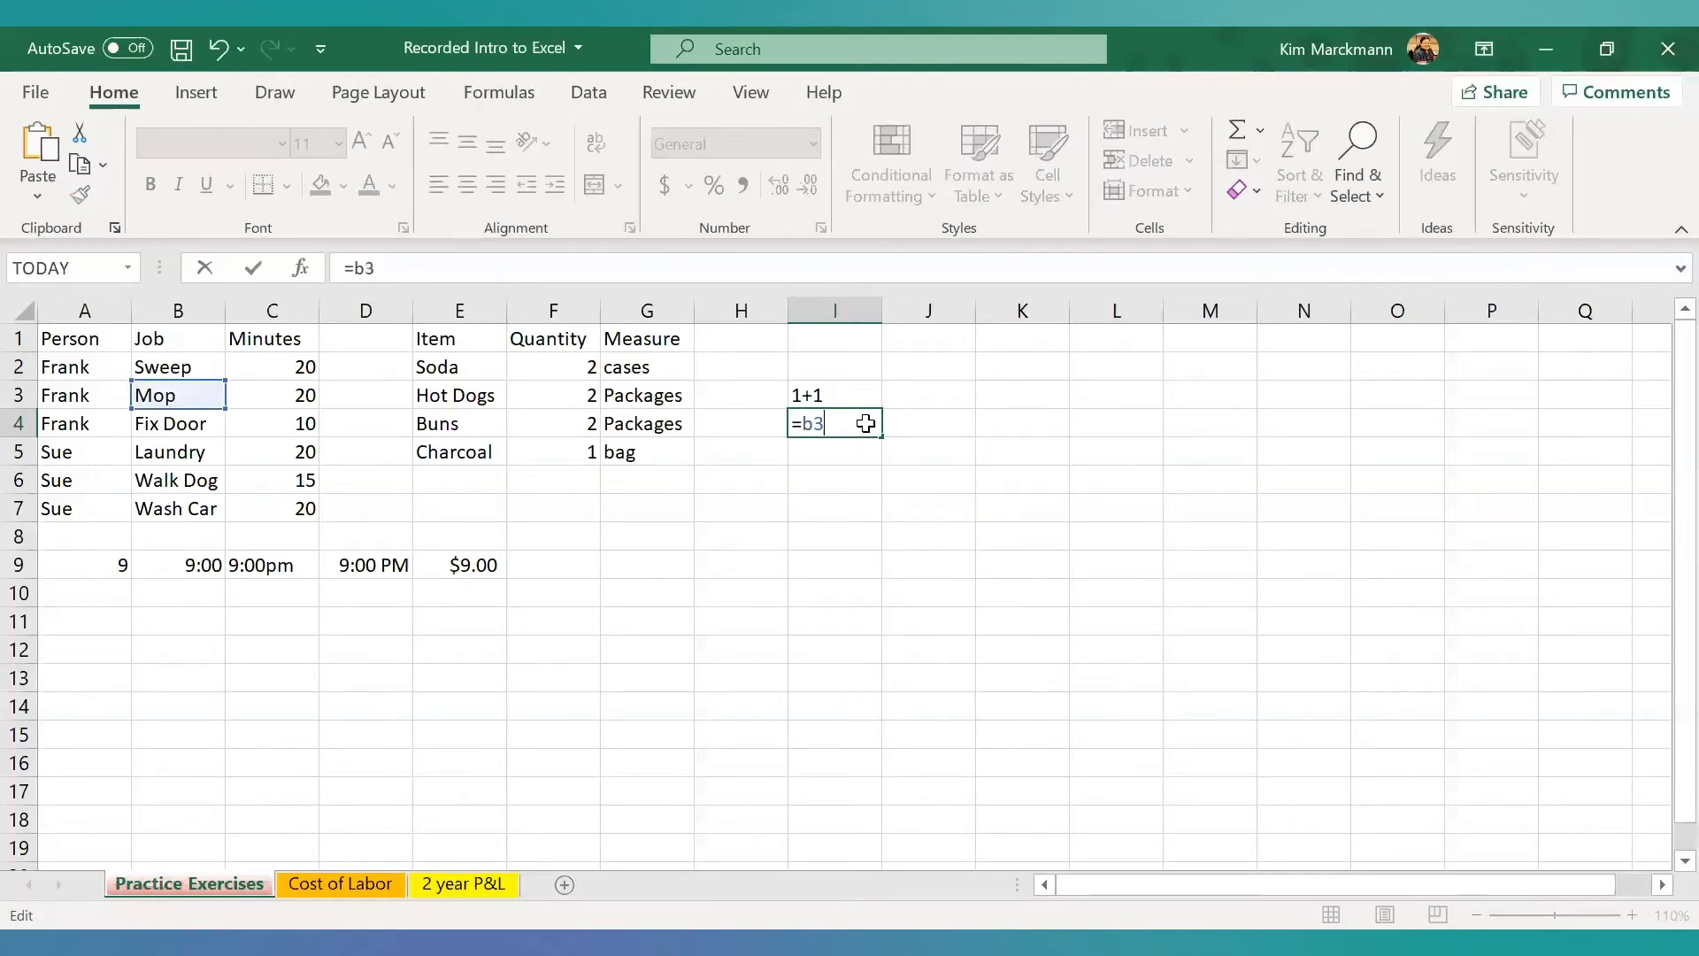
key(Return)
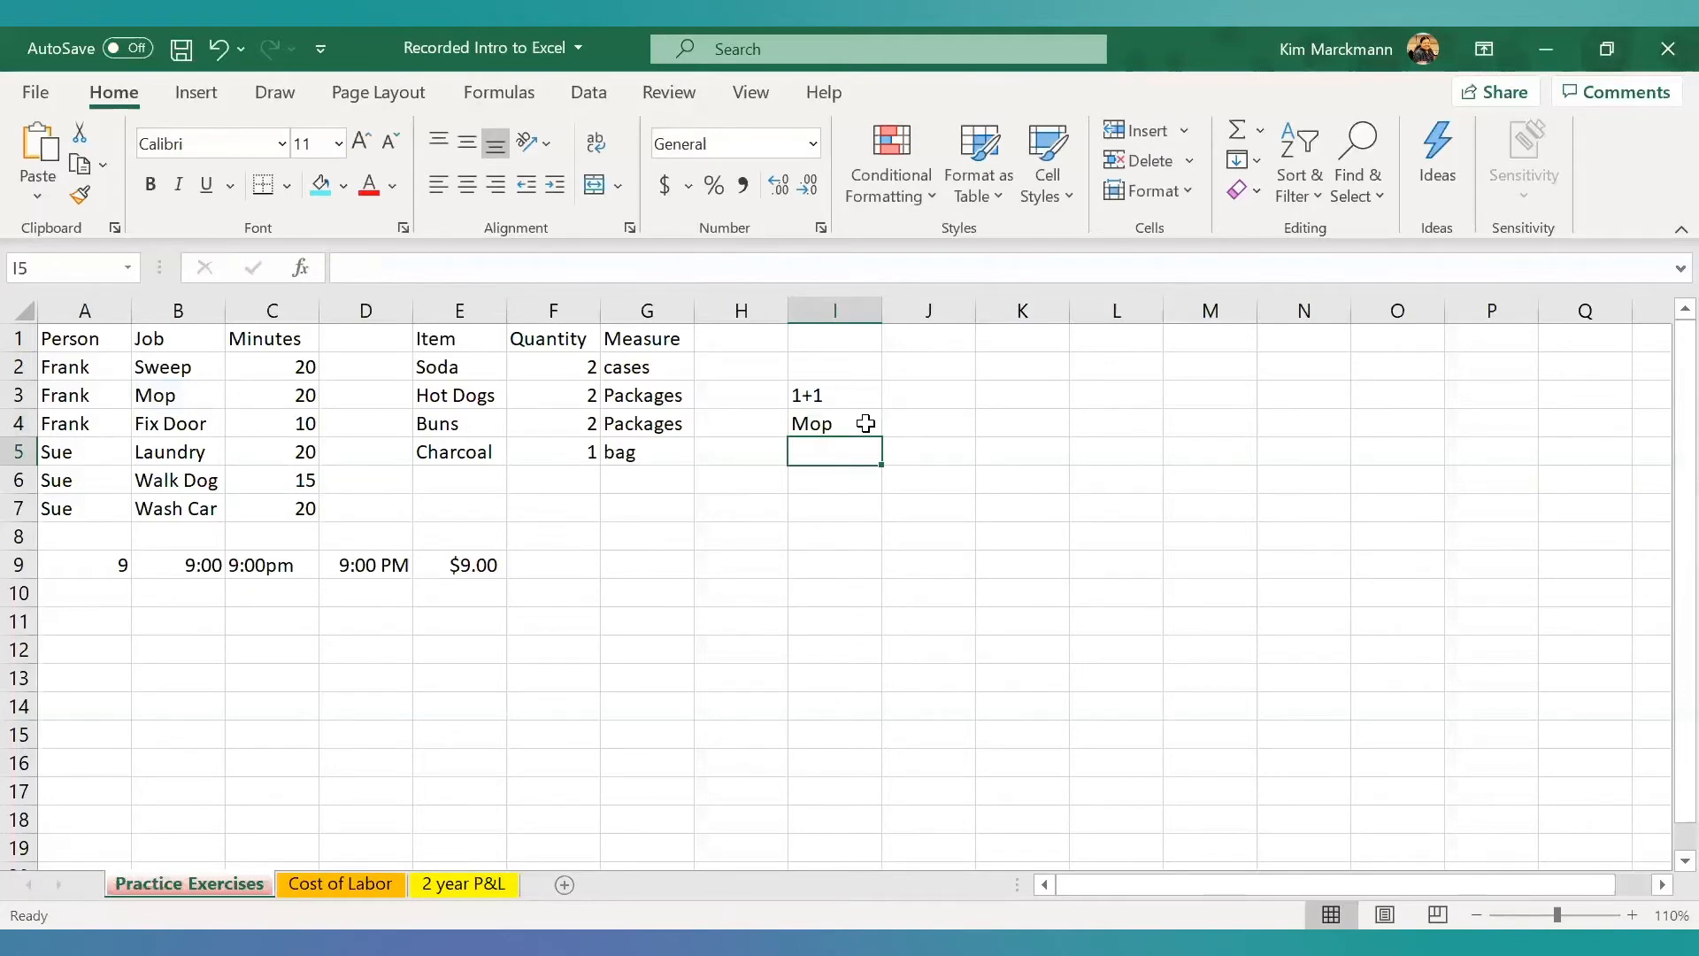
- Try adding 1 to the text cell by changing I4 to =B3+1, and select I4 to check the formula
double_click(866, 423)
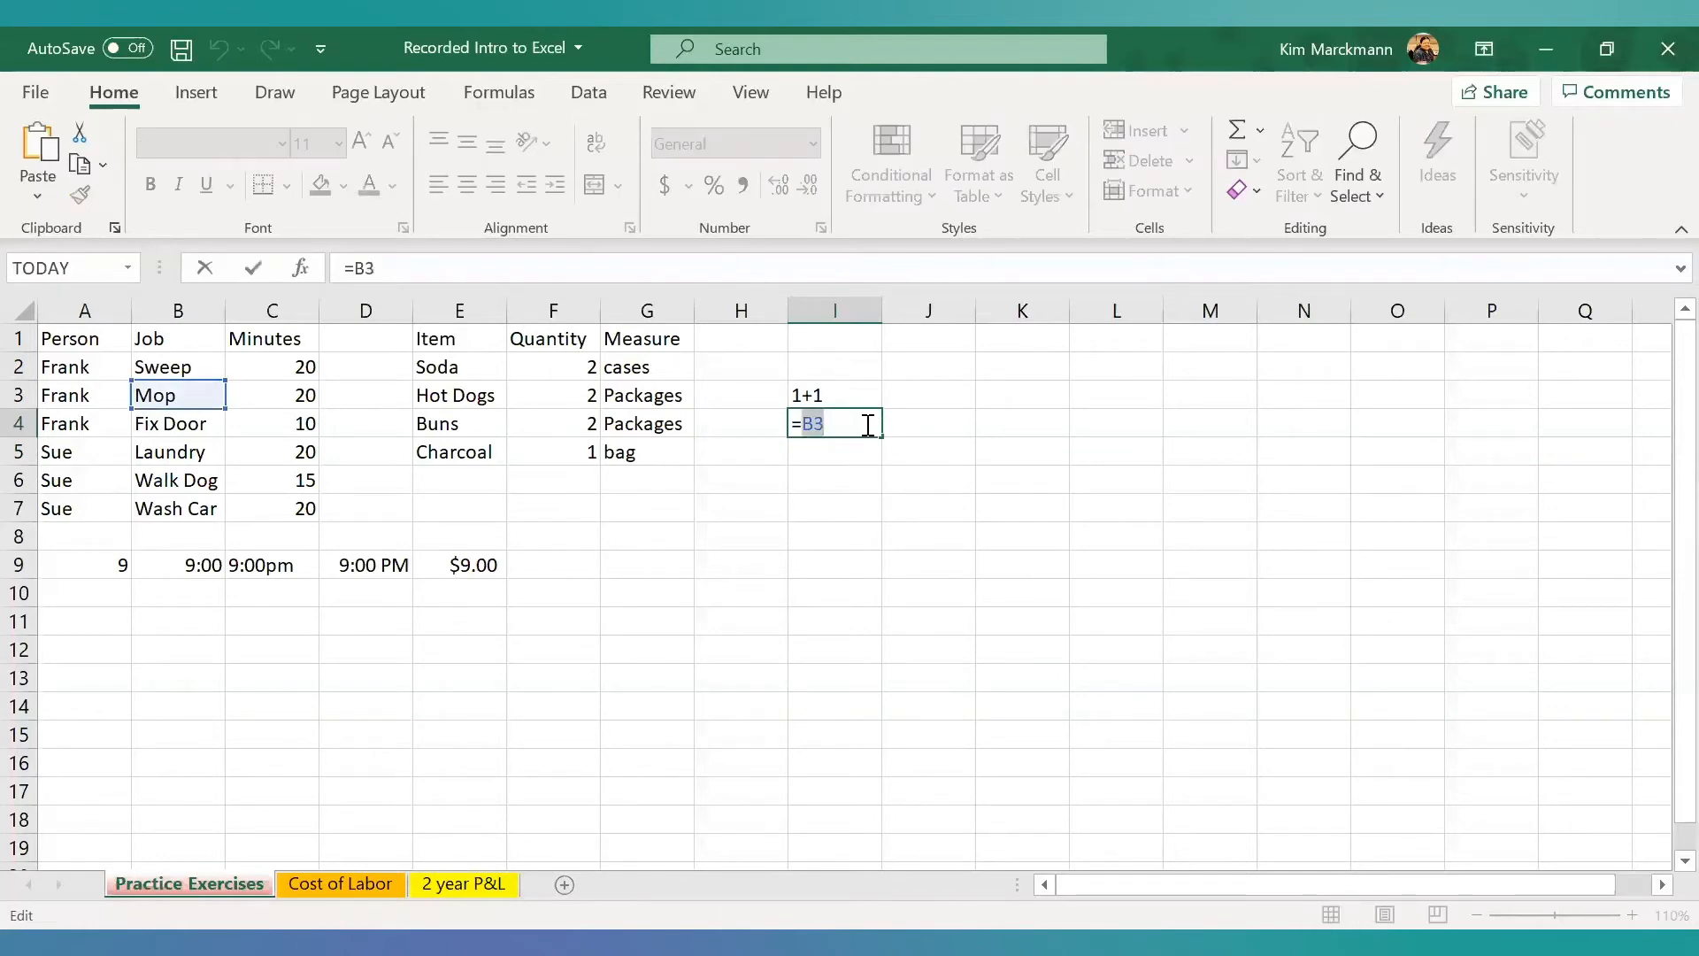
key(BackSpace)
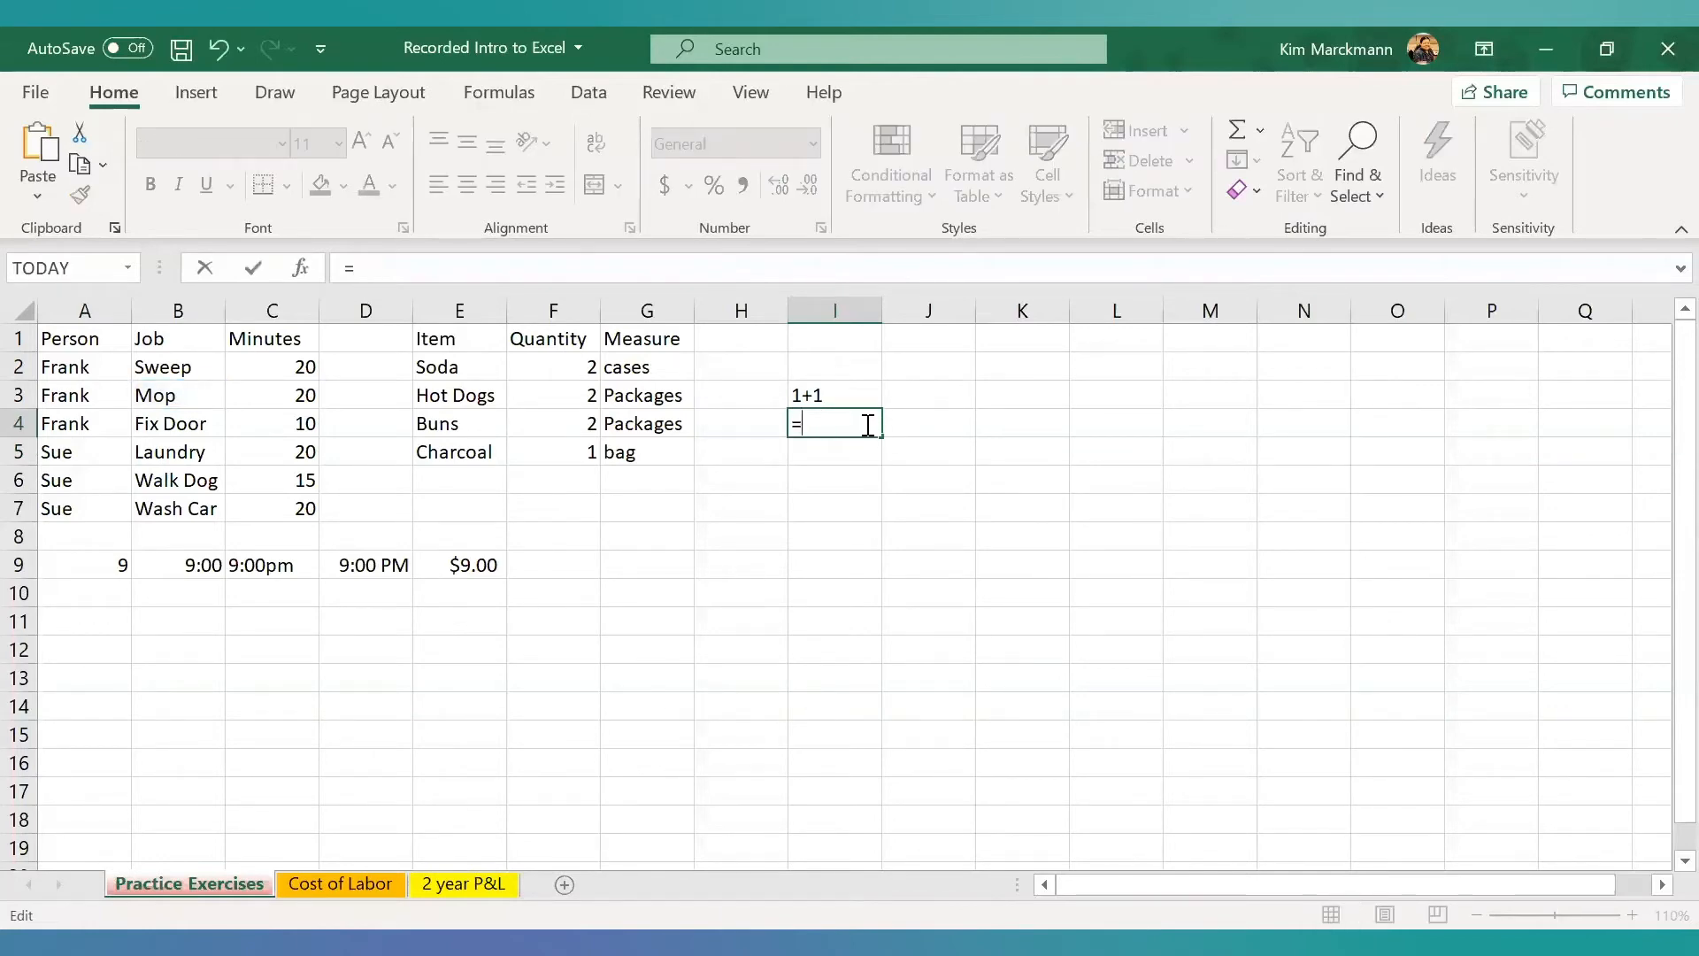
text(b3+1)
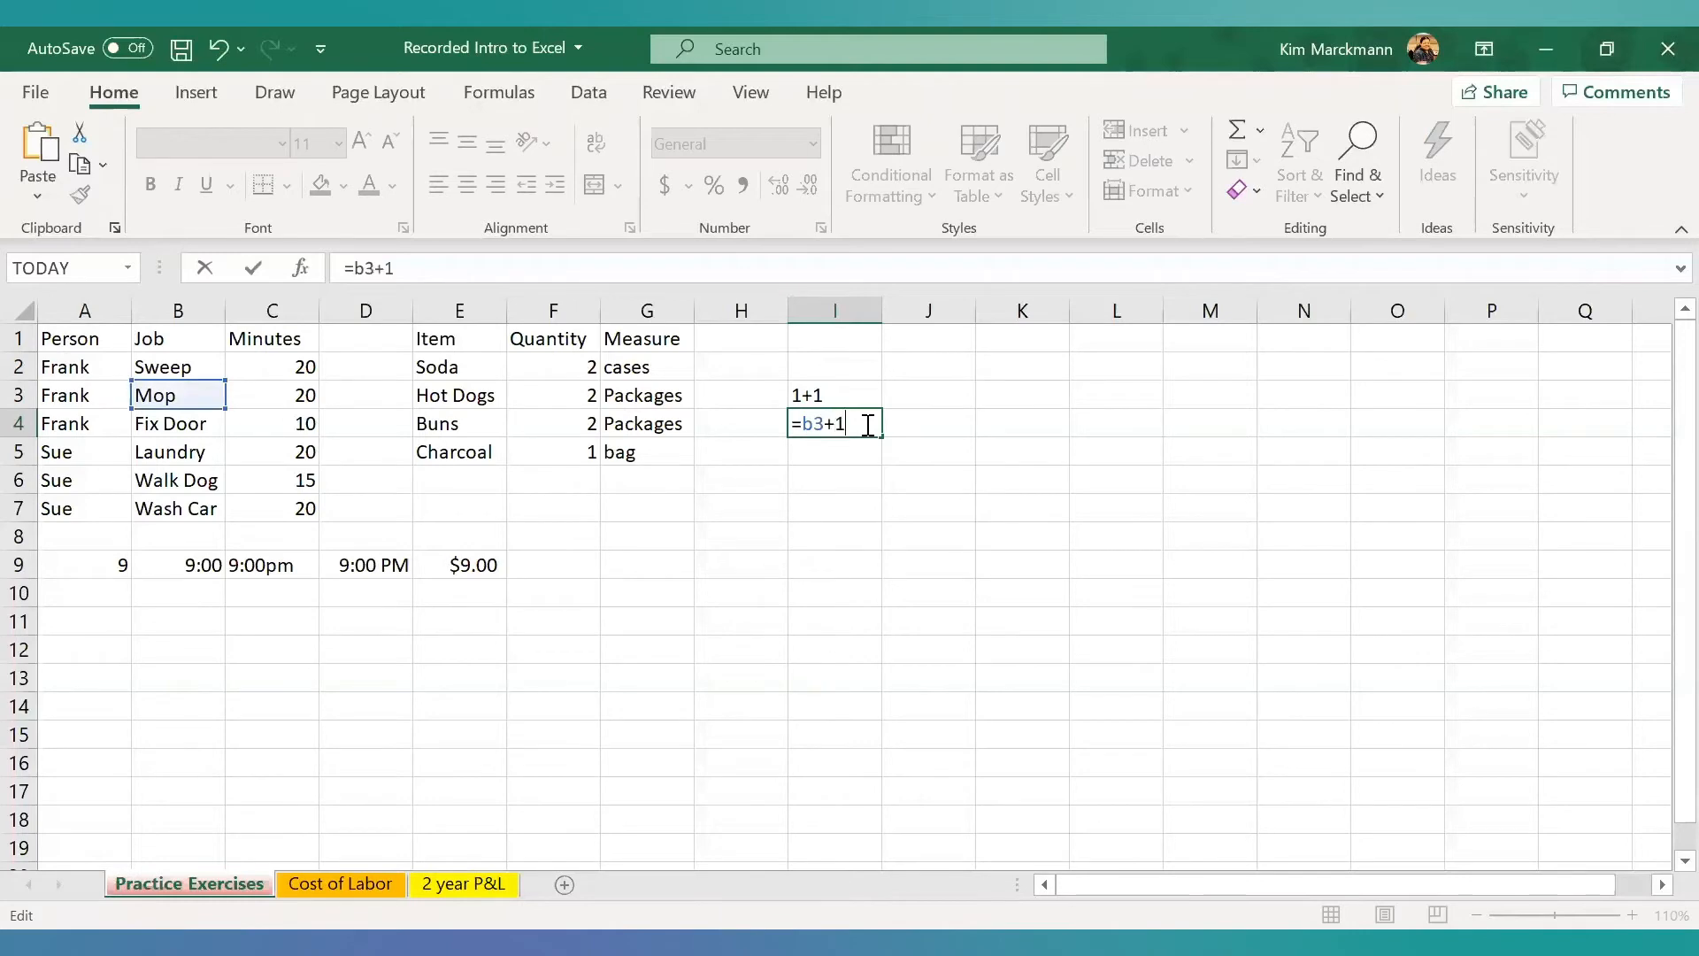
key(Return)
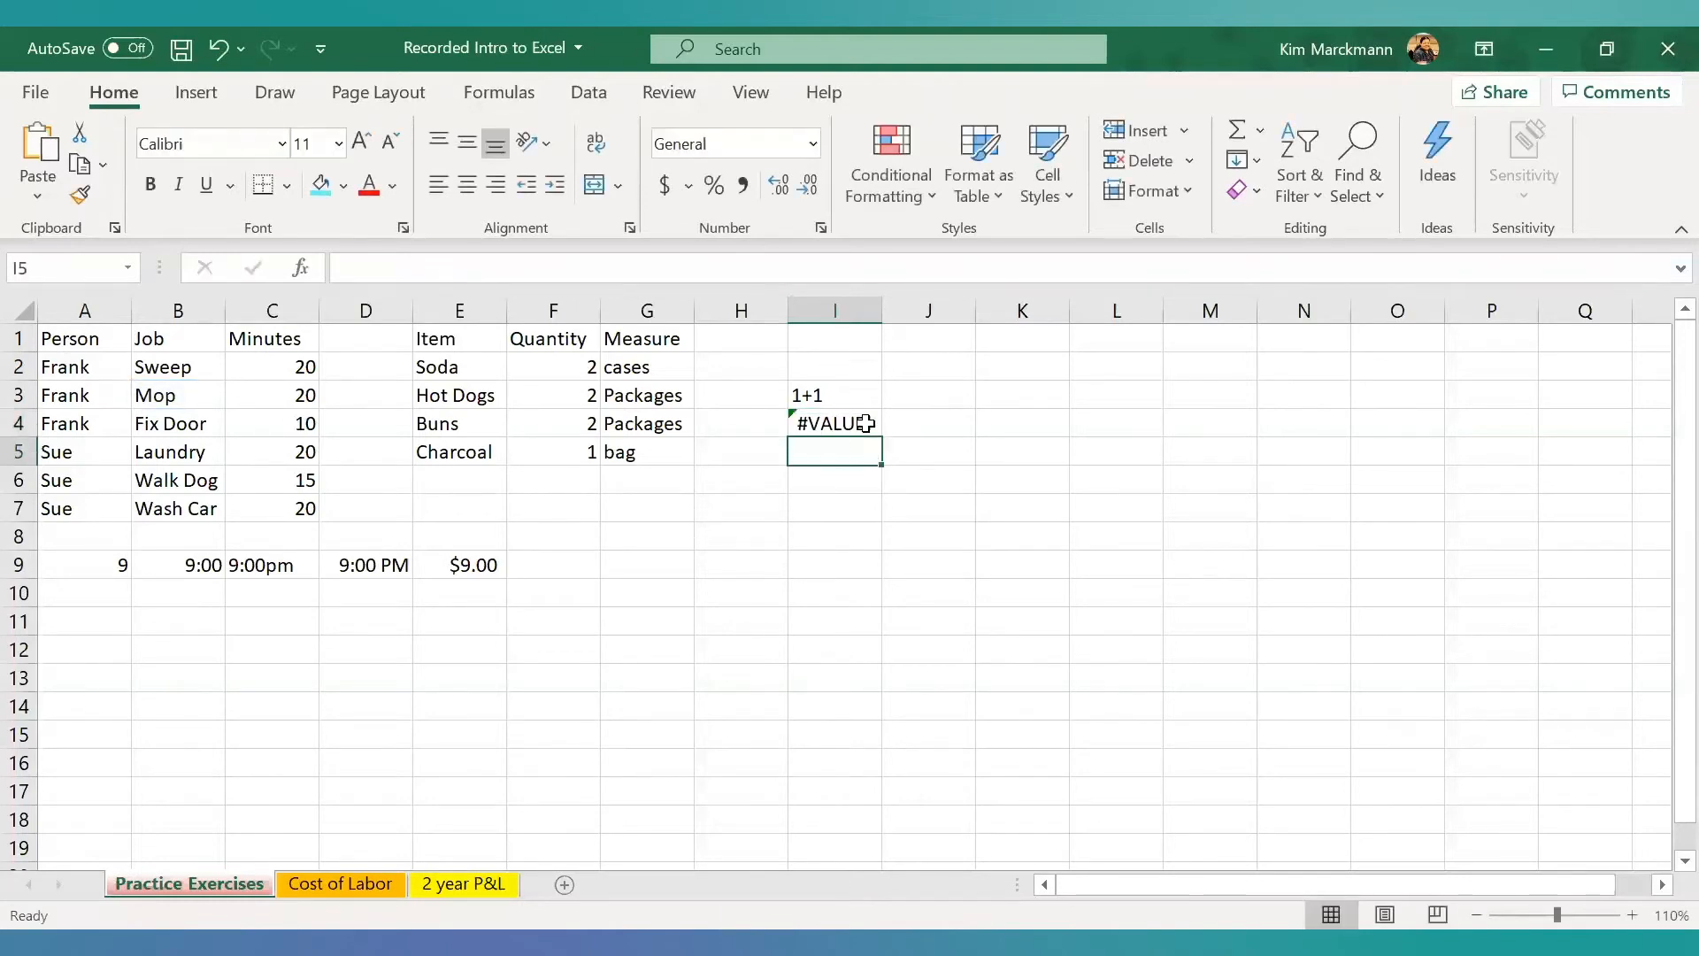
click(866, 423)
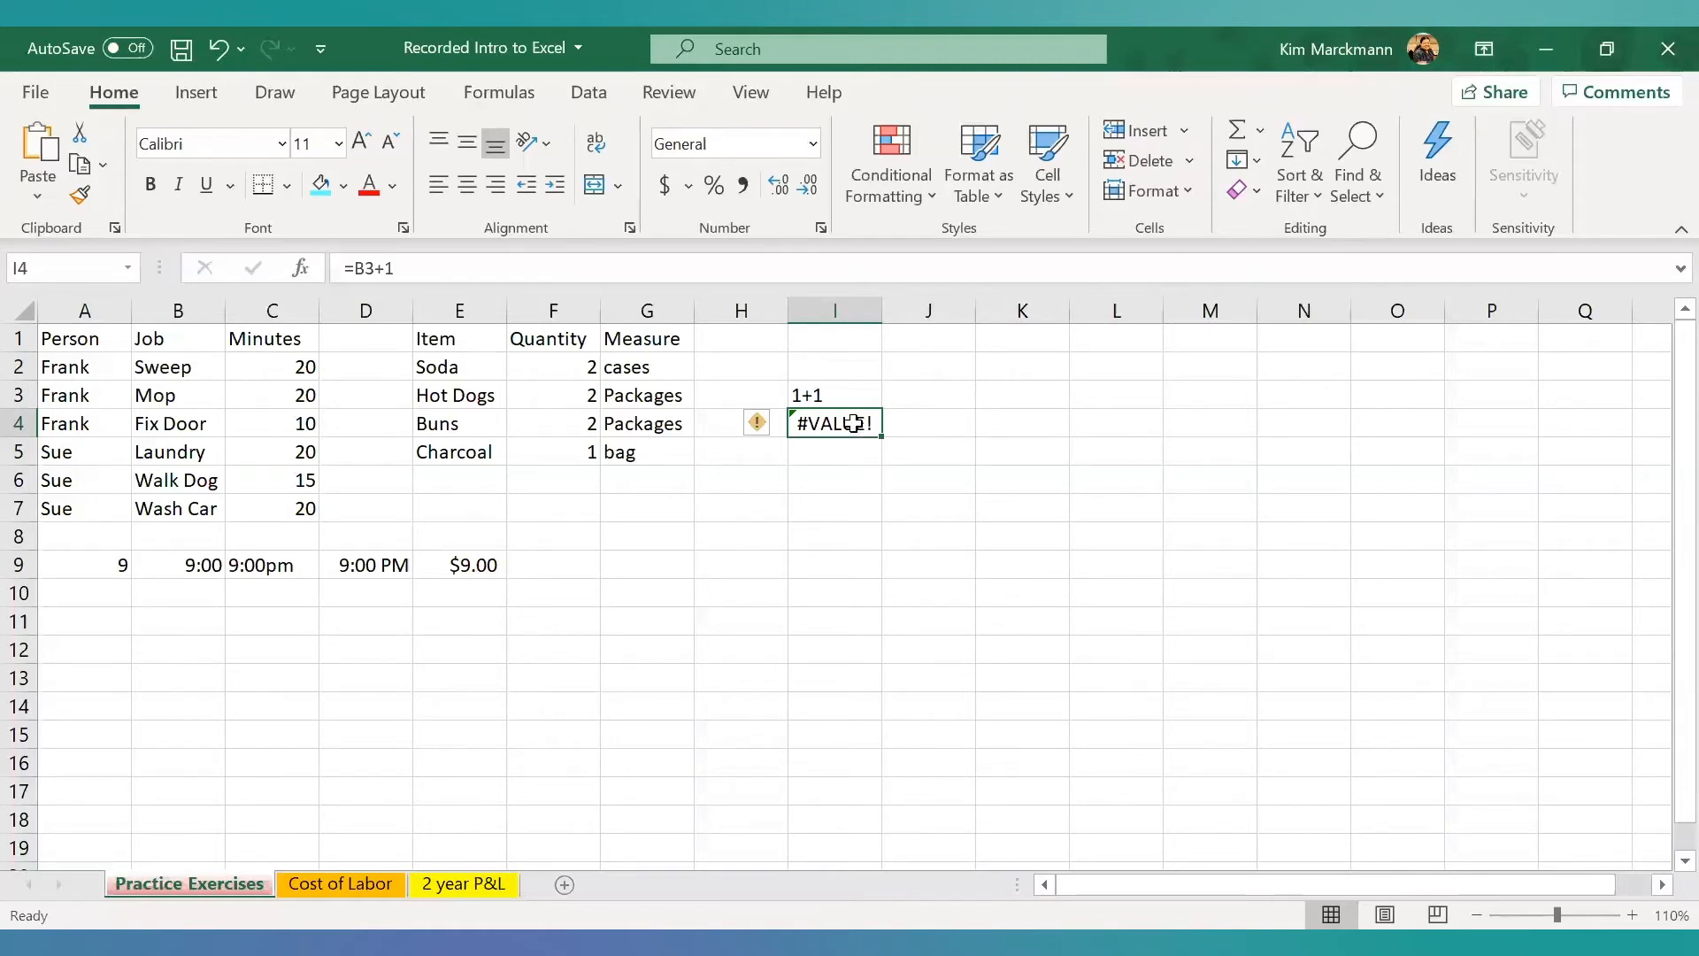
- Change the reference in I4 so the formula reads =C3+1, and compare it with source cell C3
double_click(854, 423)
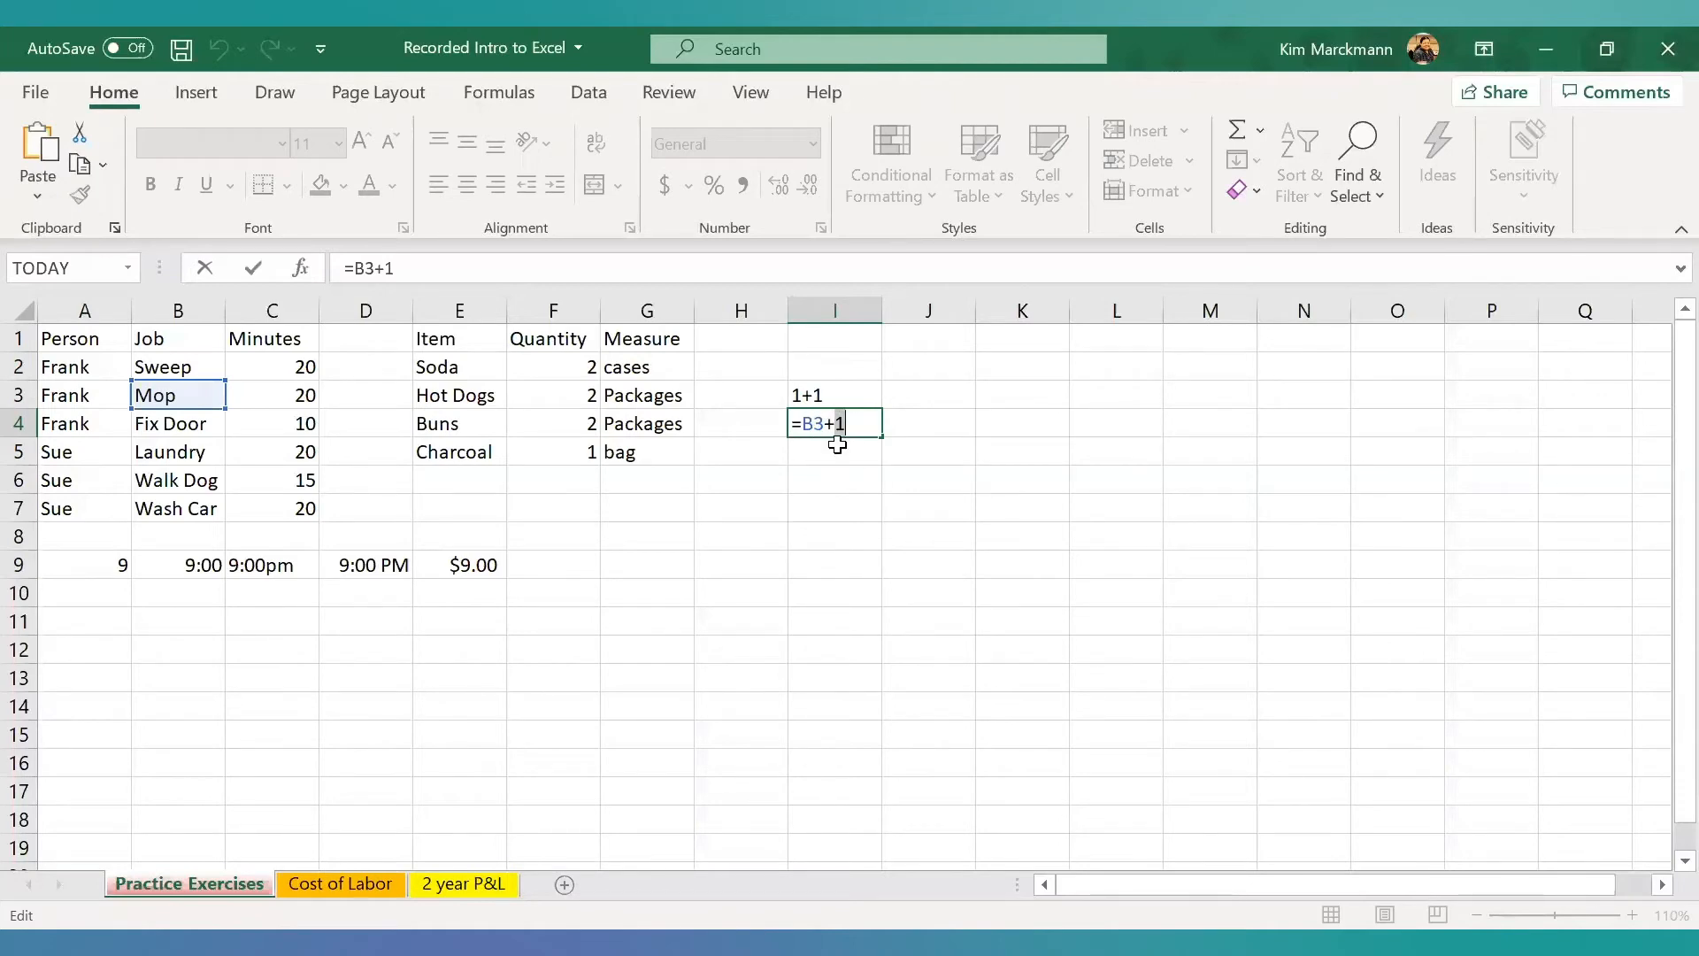
click(817, 424)
key(BackSpace)
text(C)
key(Return)
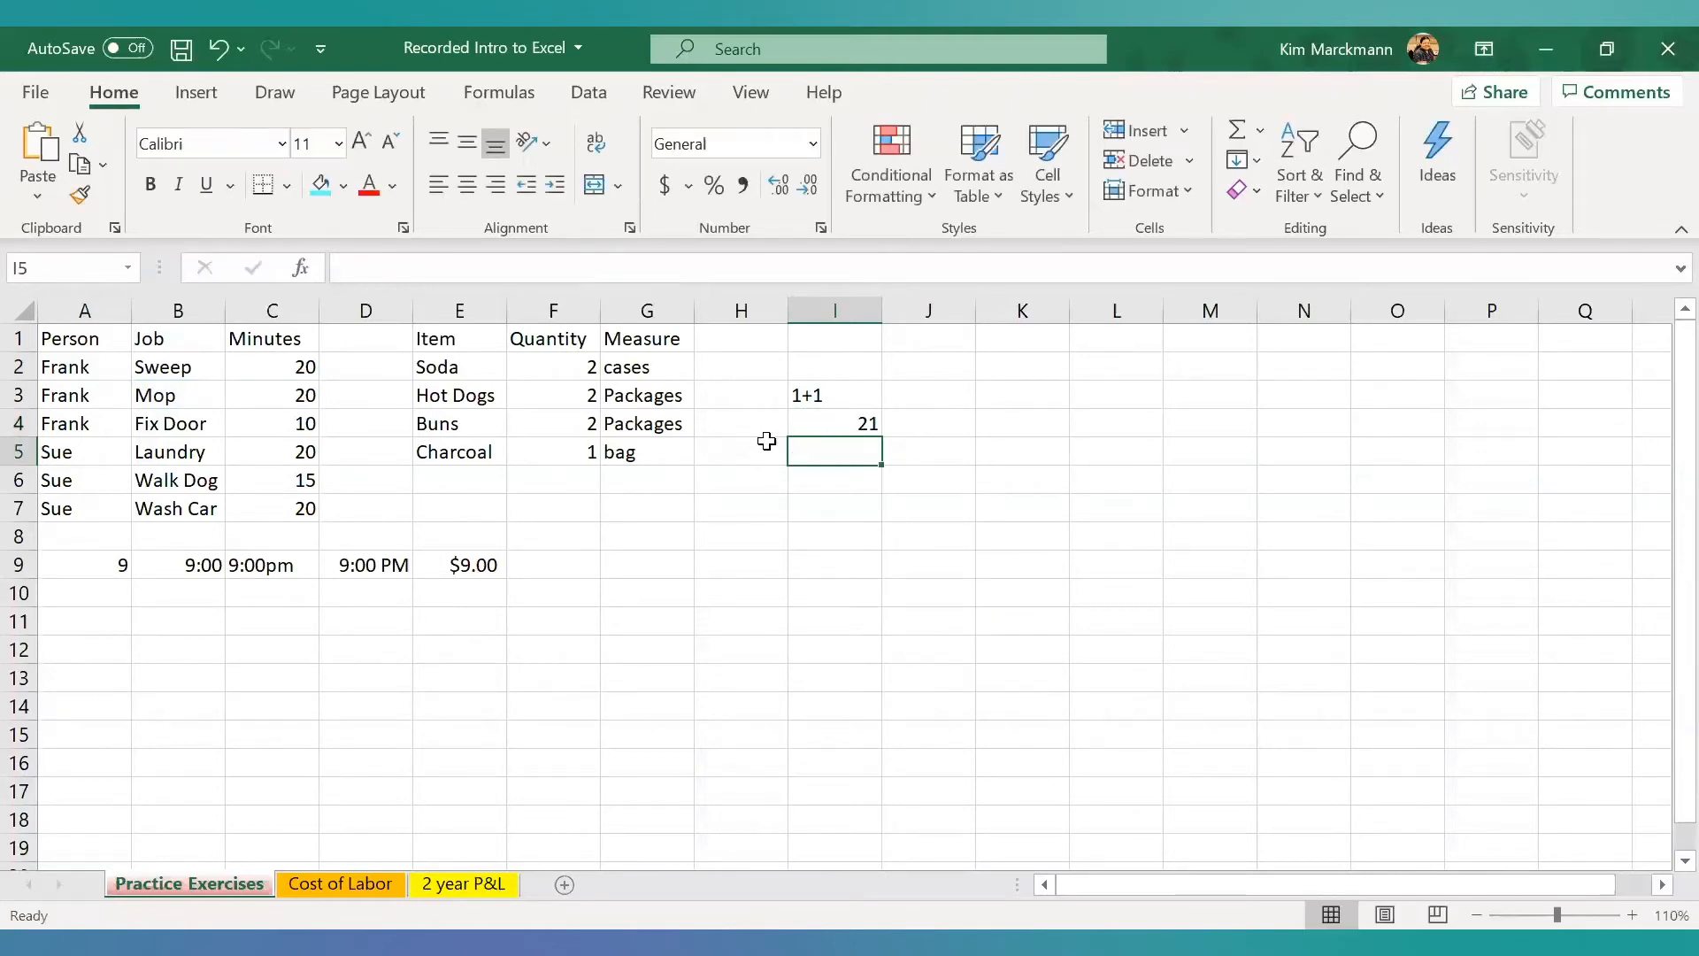
click(791, 426)
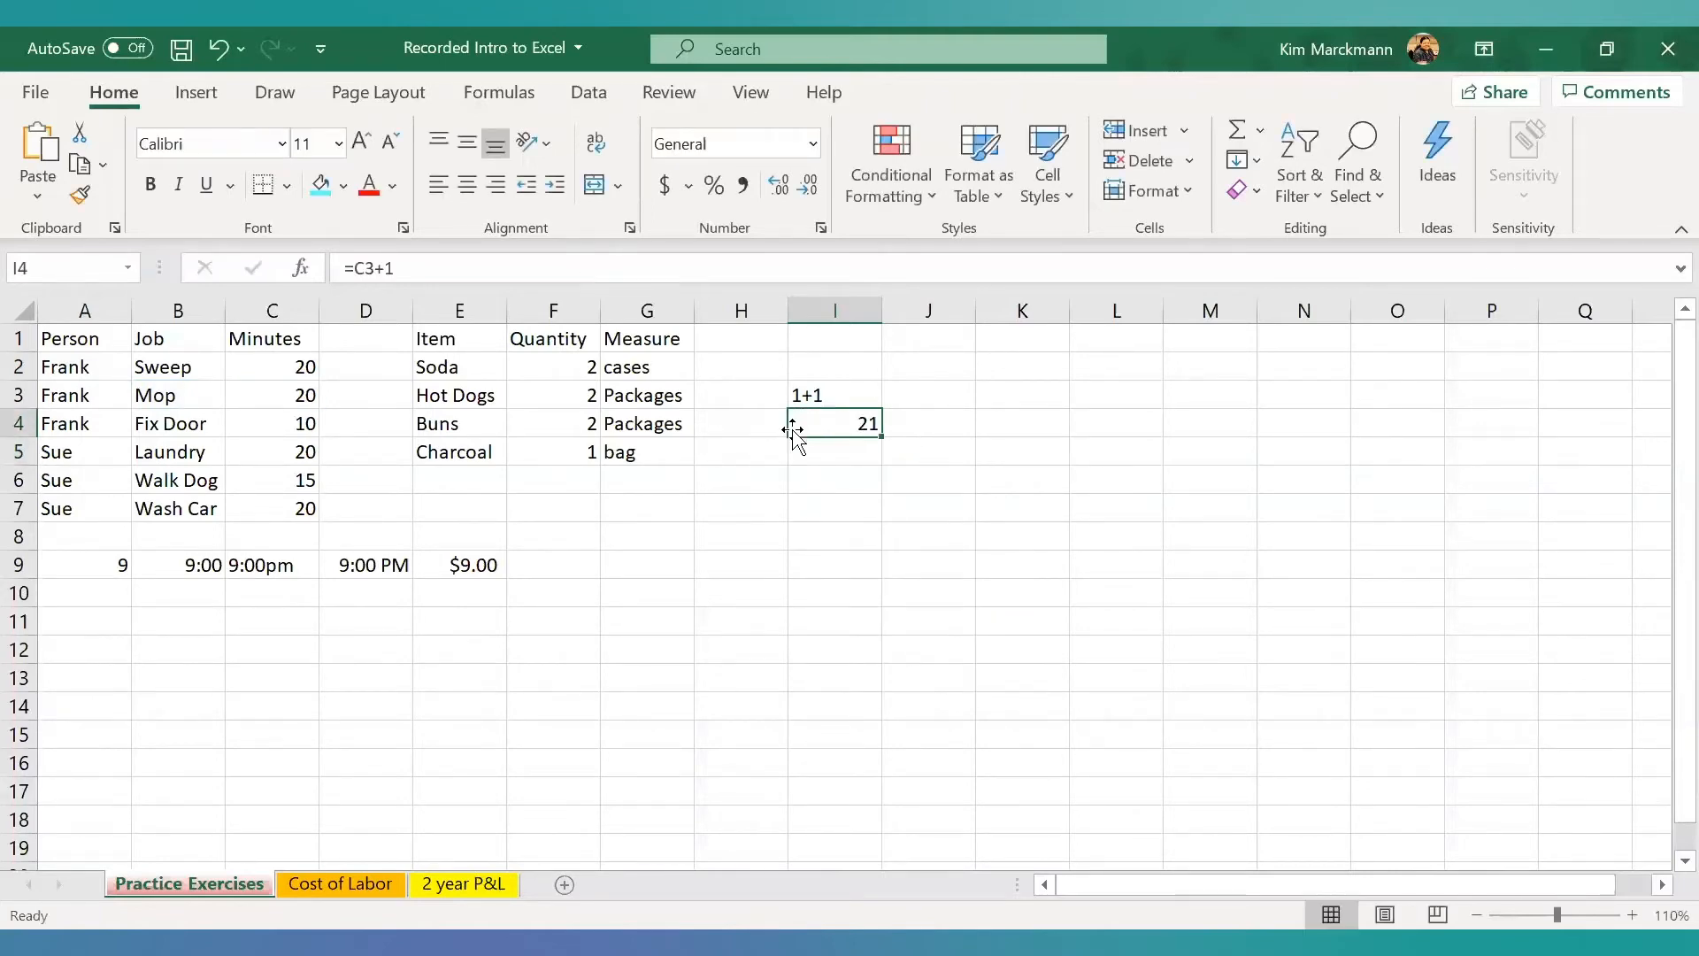
click(306, 395)
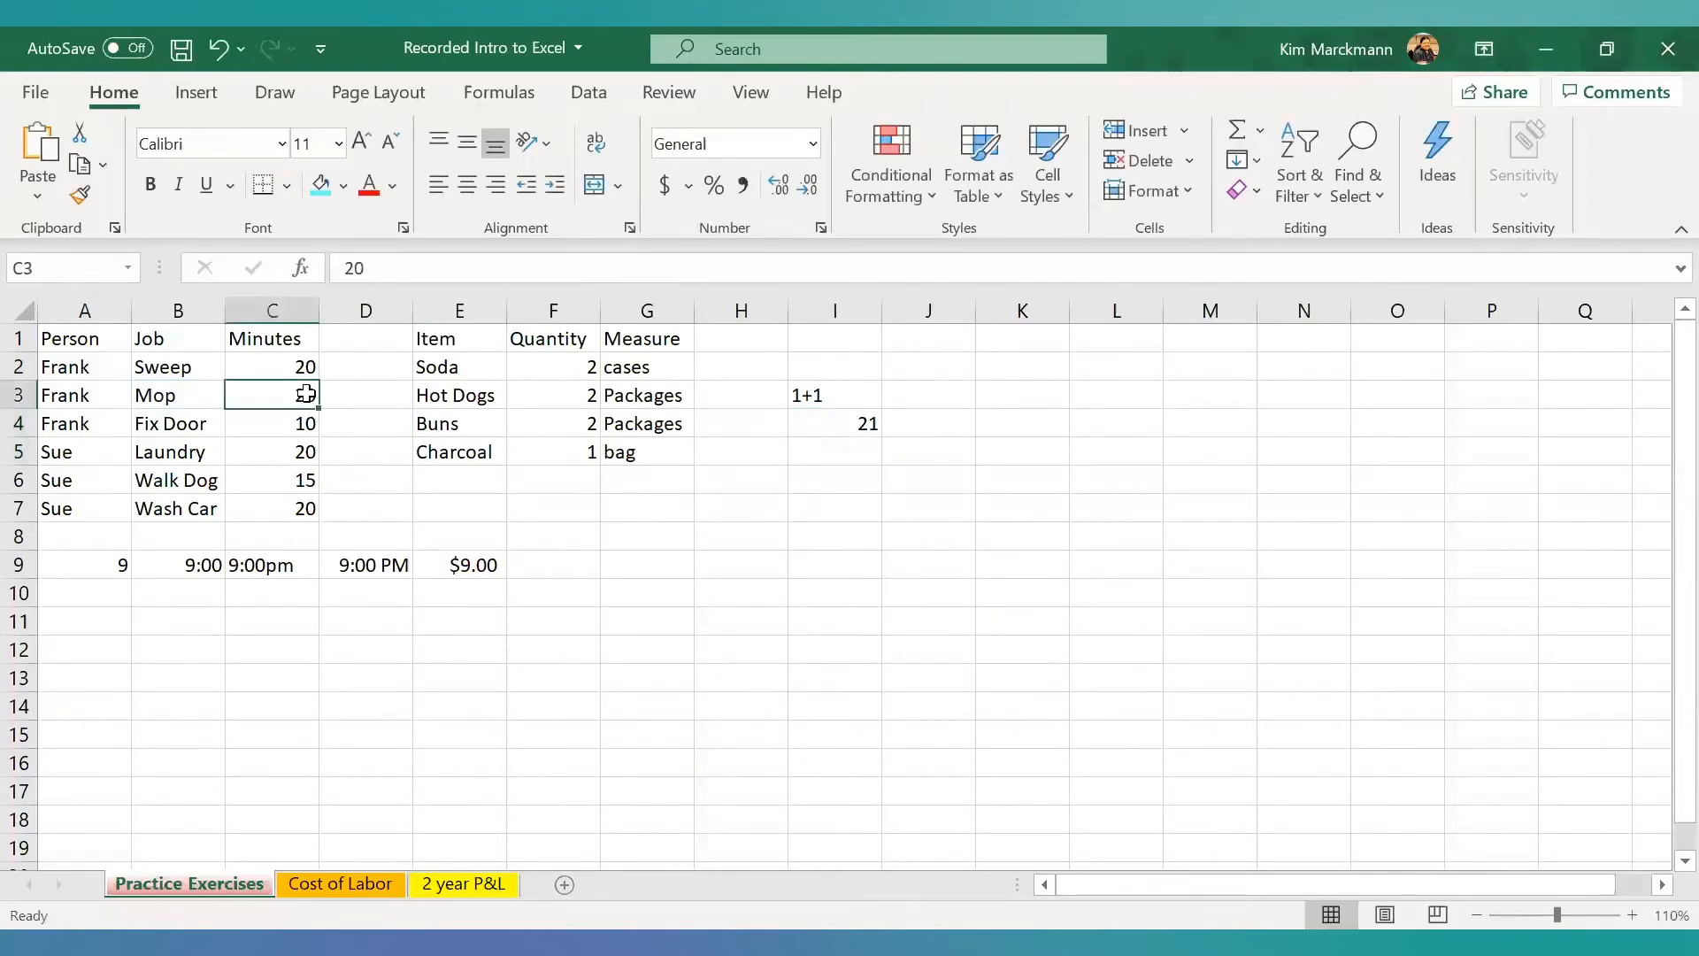
click(866, 425)
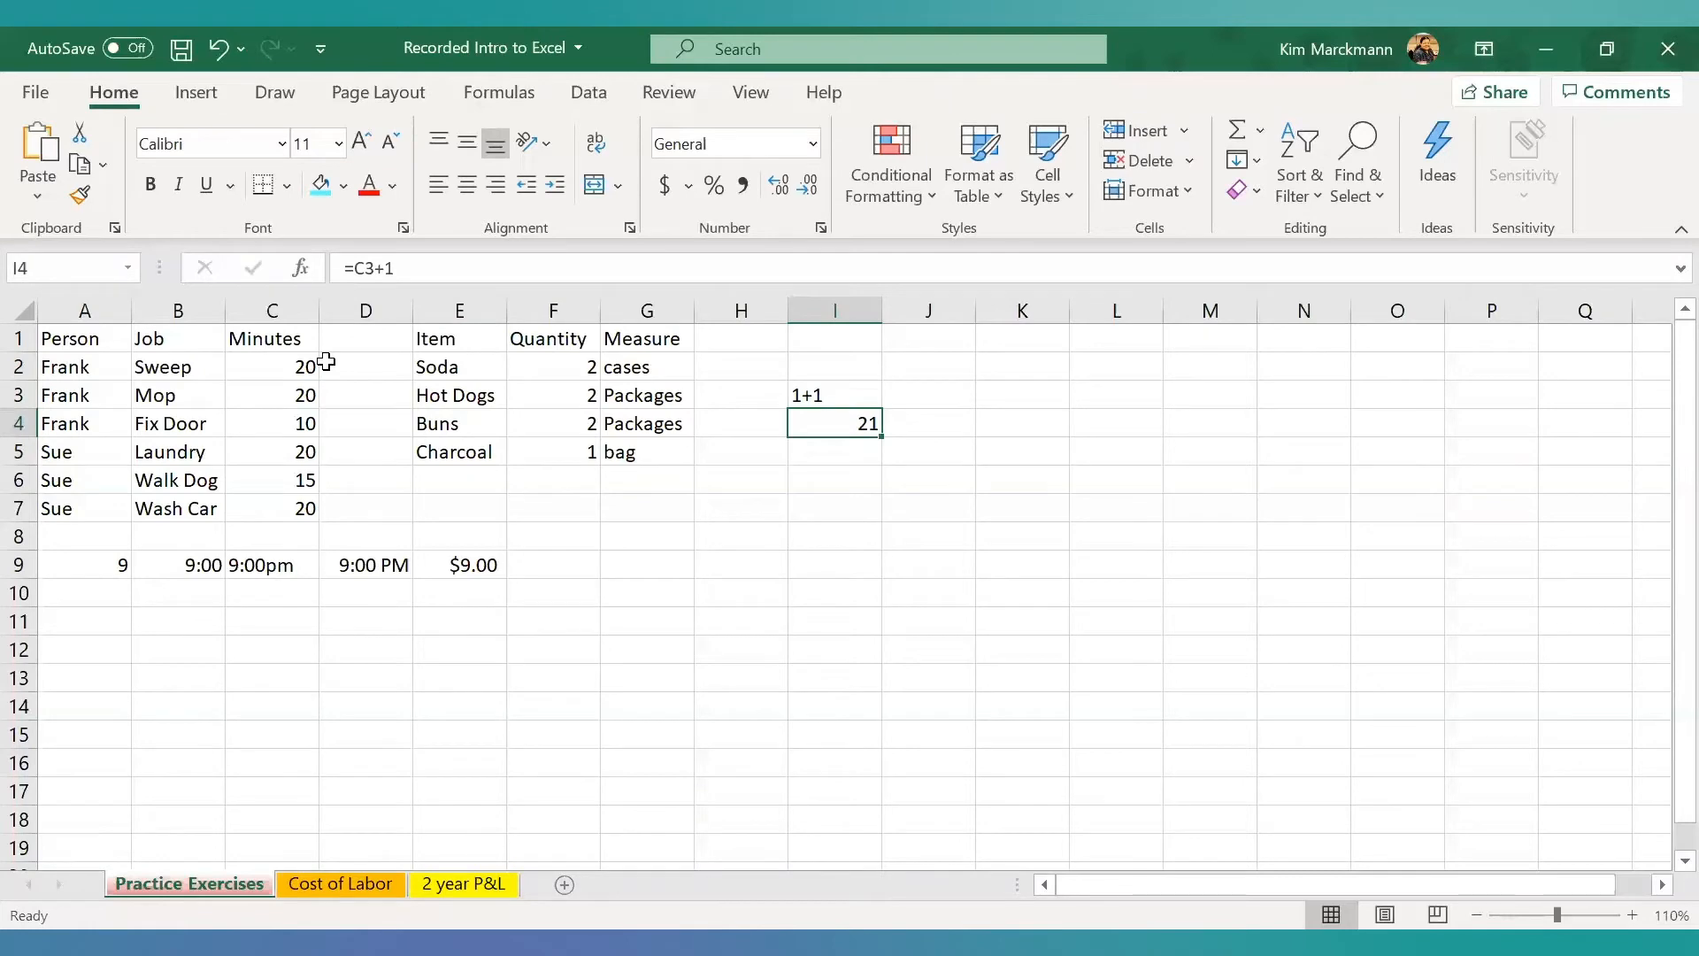
- Replace the formula in cell I4 with =C3+C4 to add the Mop and Fix Door minutes
double_click(849, 421)
double_click(850, 421)
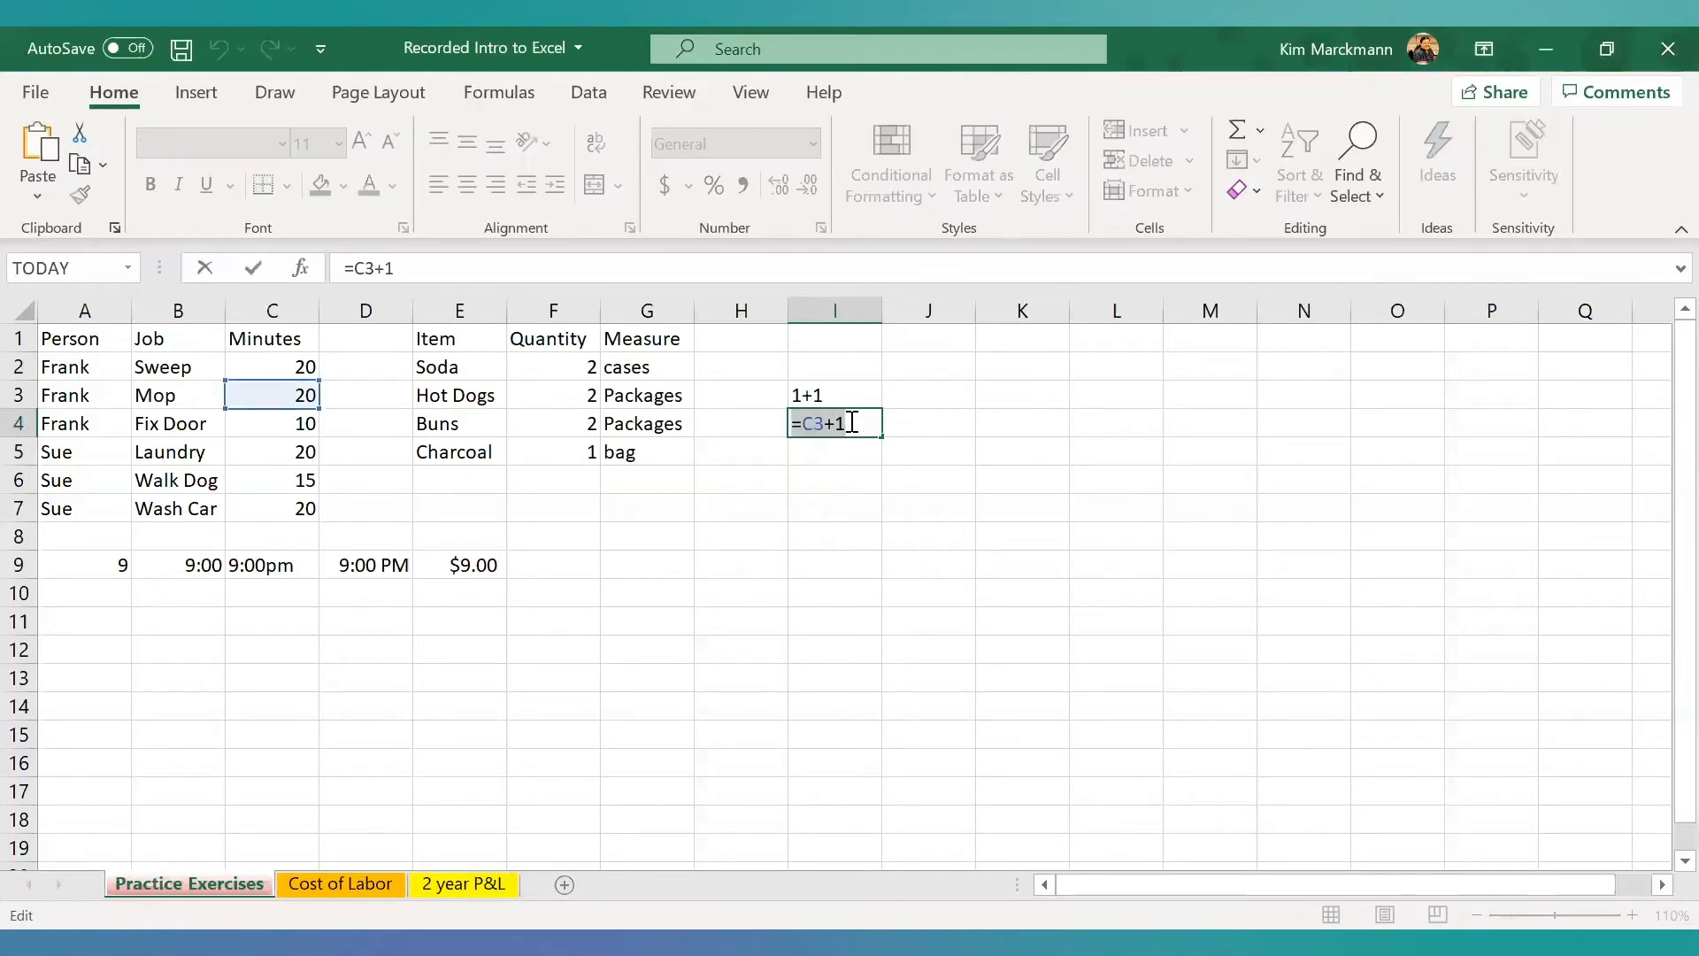
key(BackSpace)
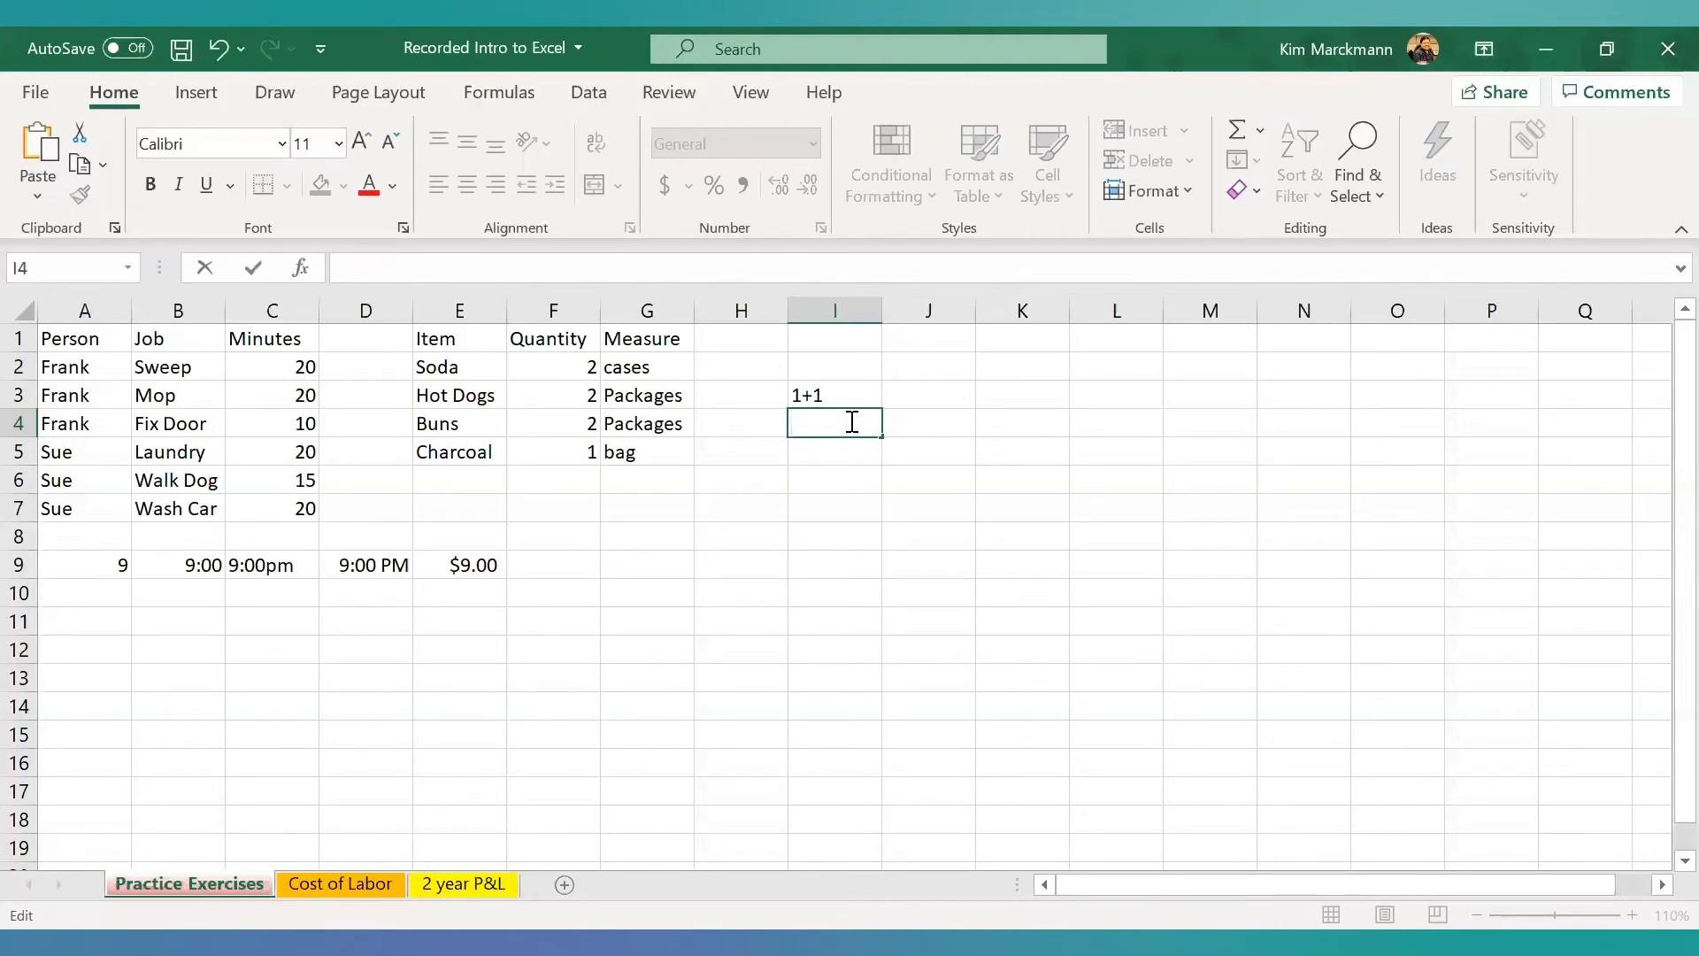
text(=c)
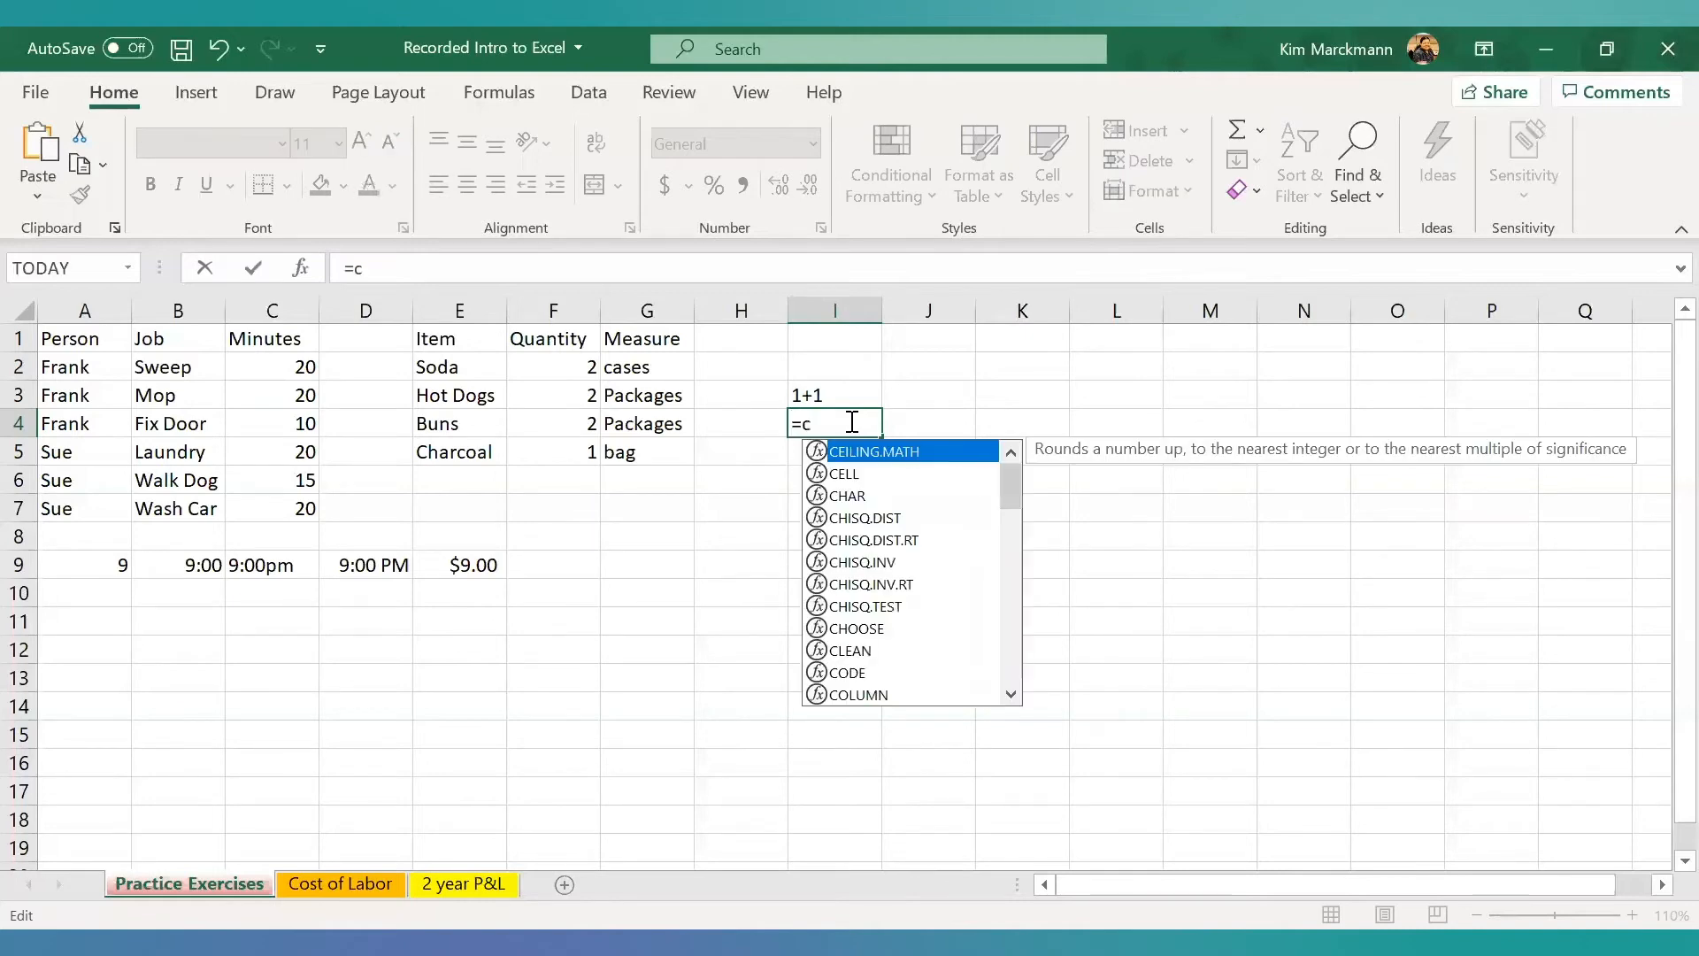
text(3+)
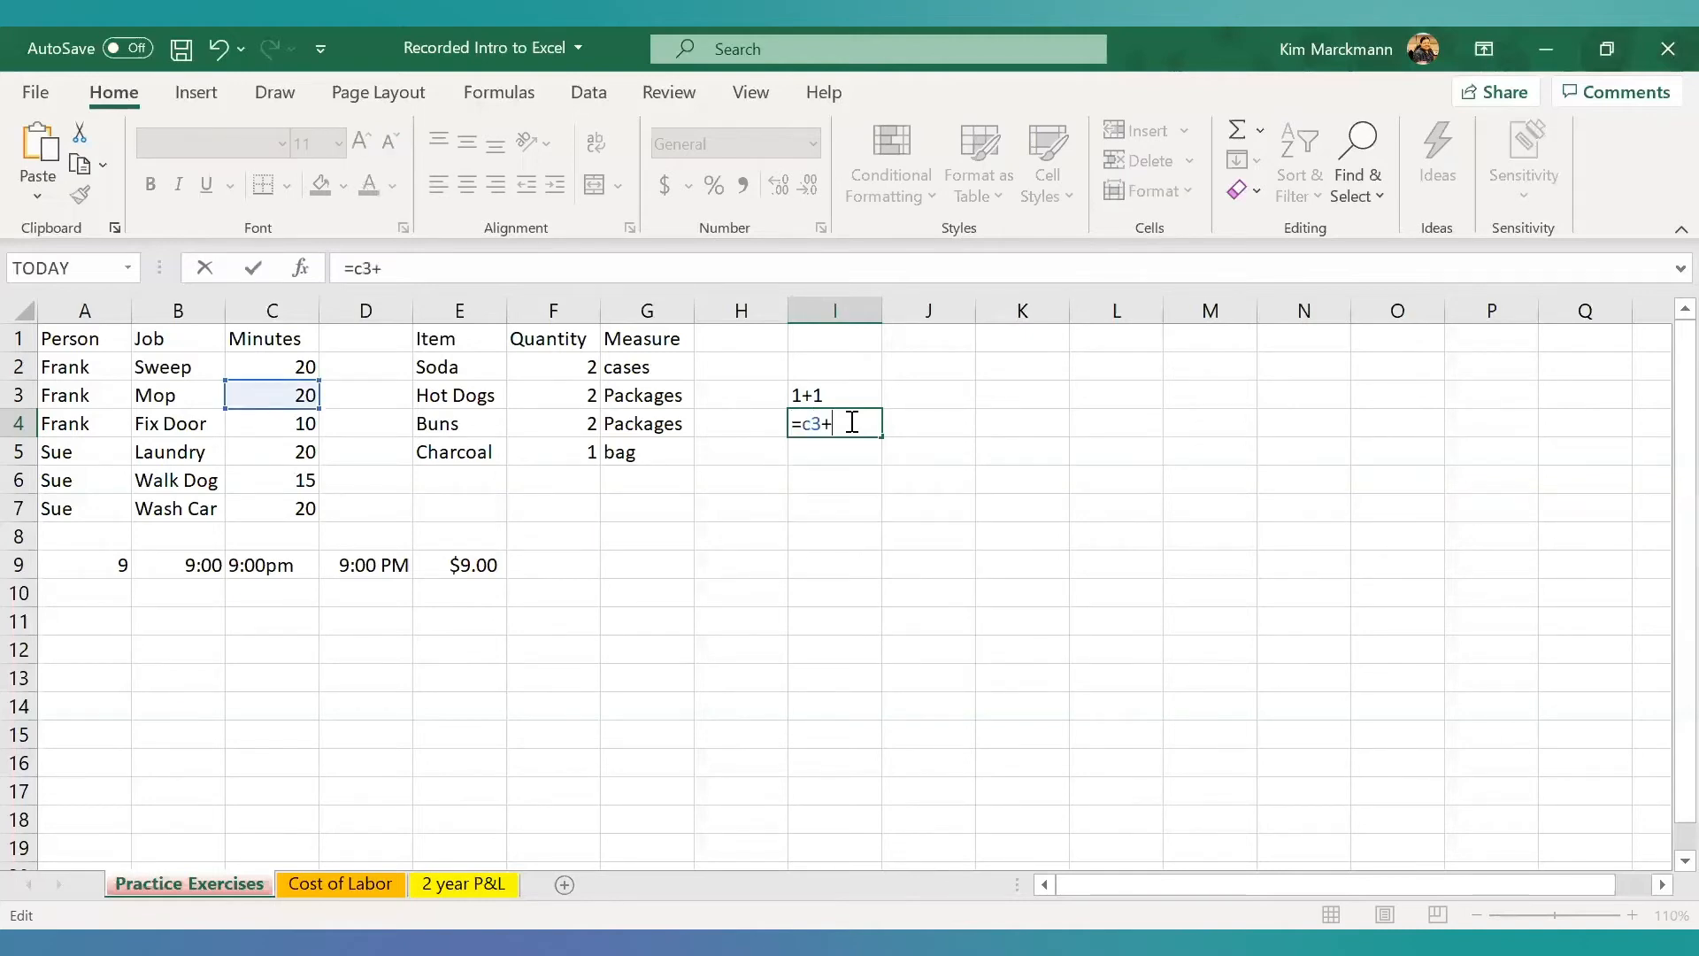
text(c4)
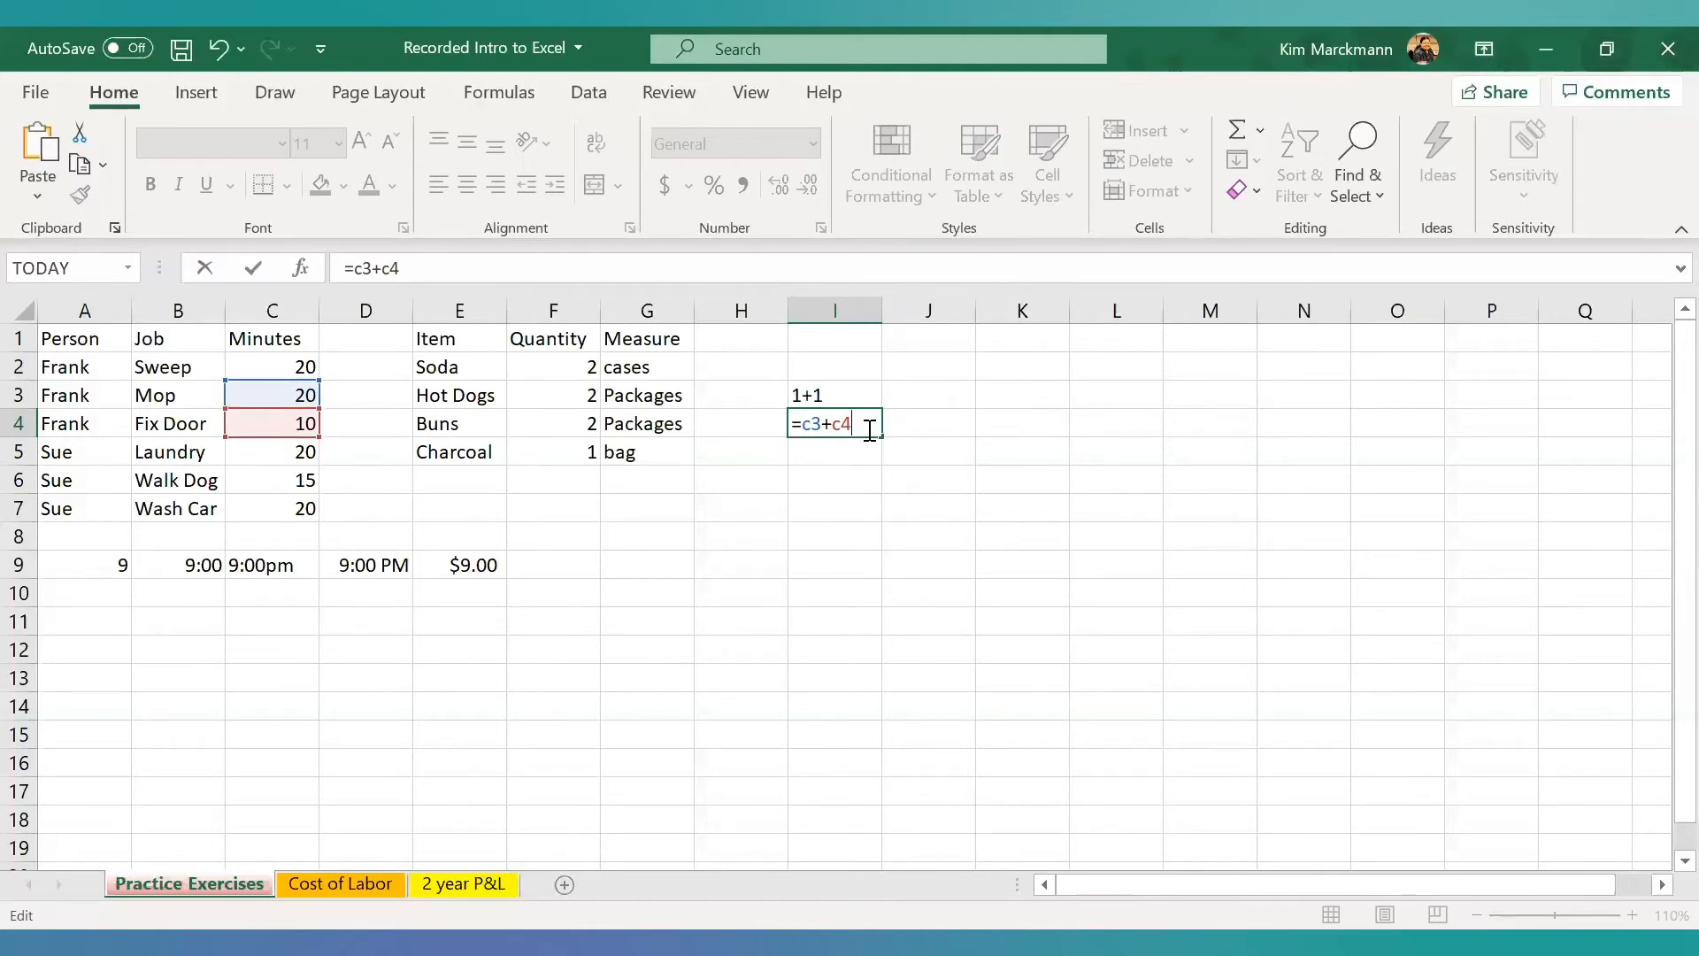
key(Return)
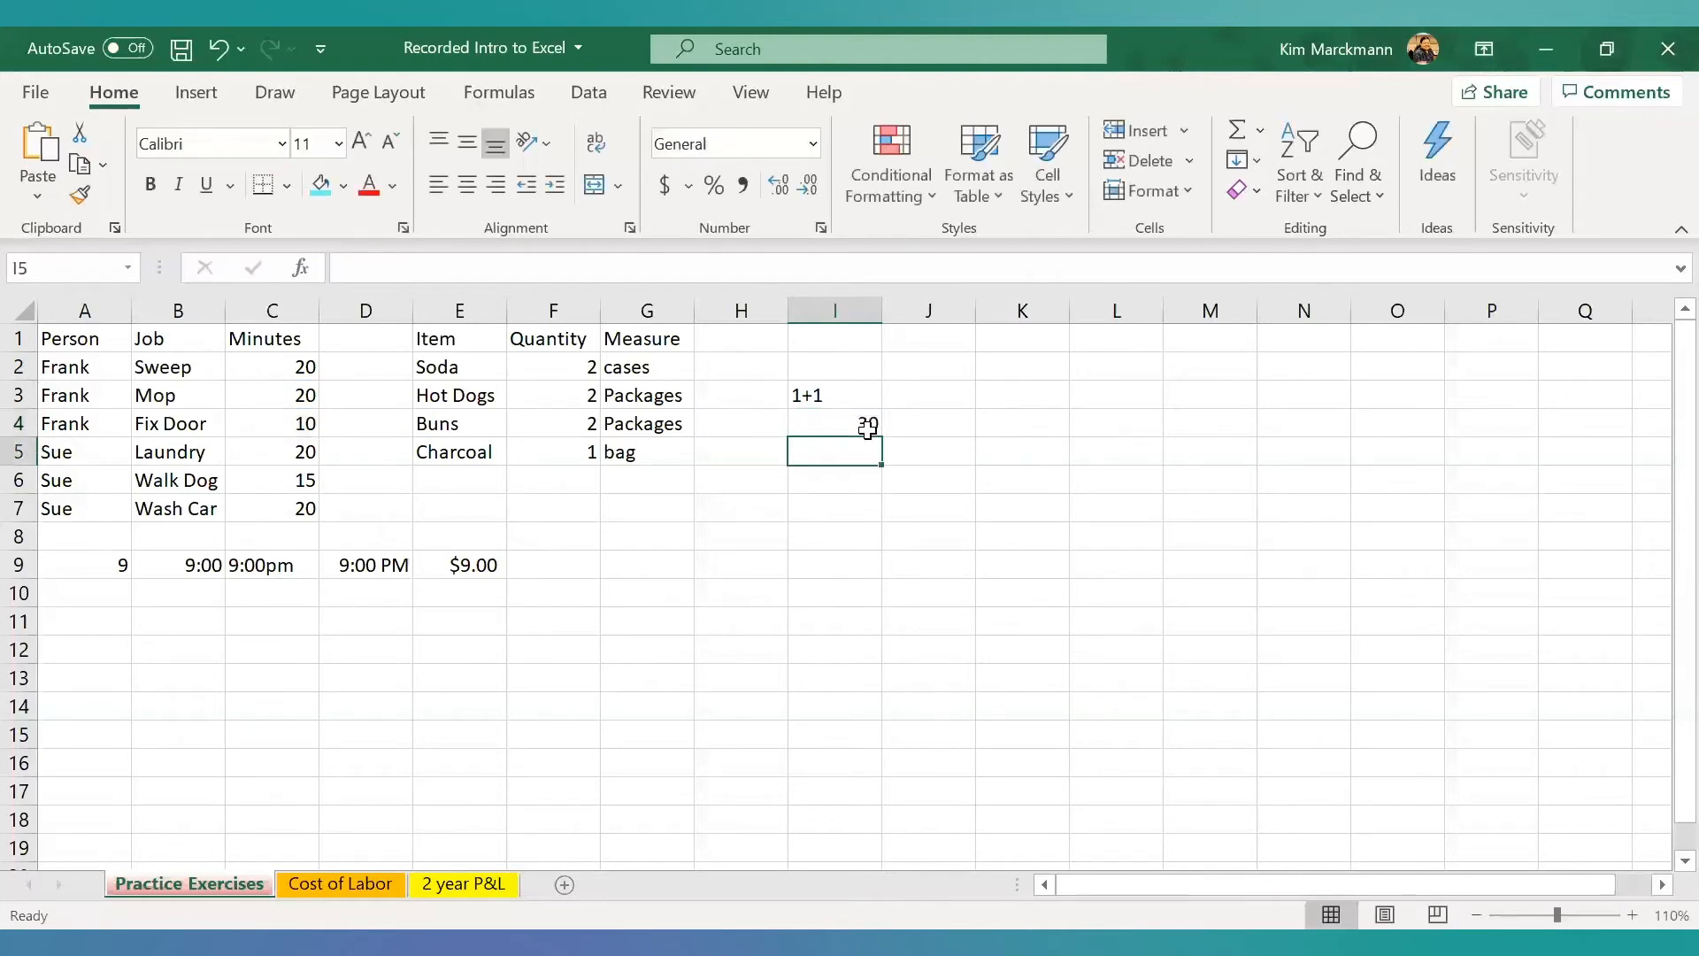
- Extend the formula in cell I4 with C5 and the constant 1 so it reads =C3+C4+C5+1
click(867, 429)
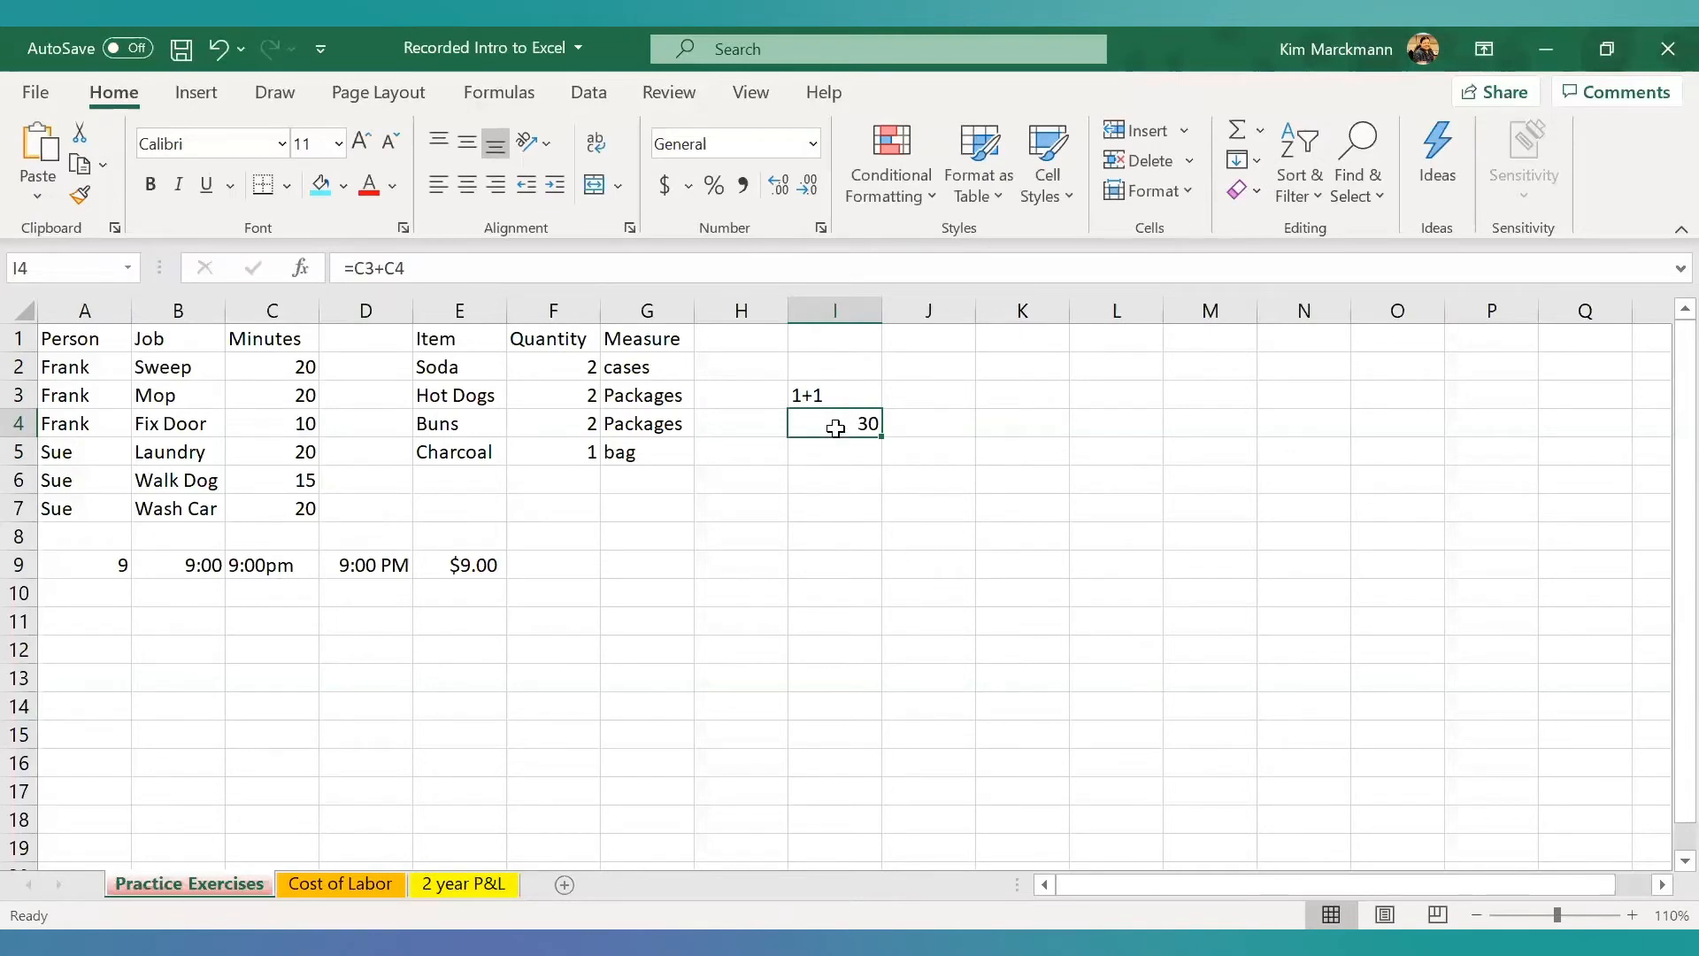
click(408, 270)
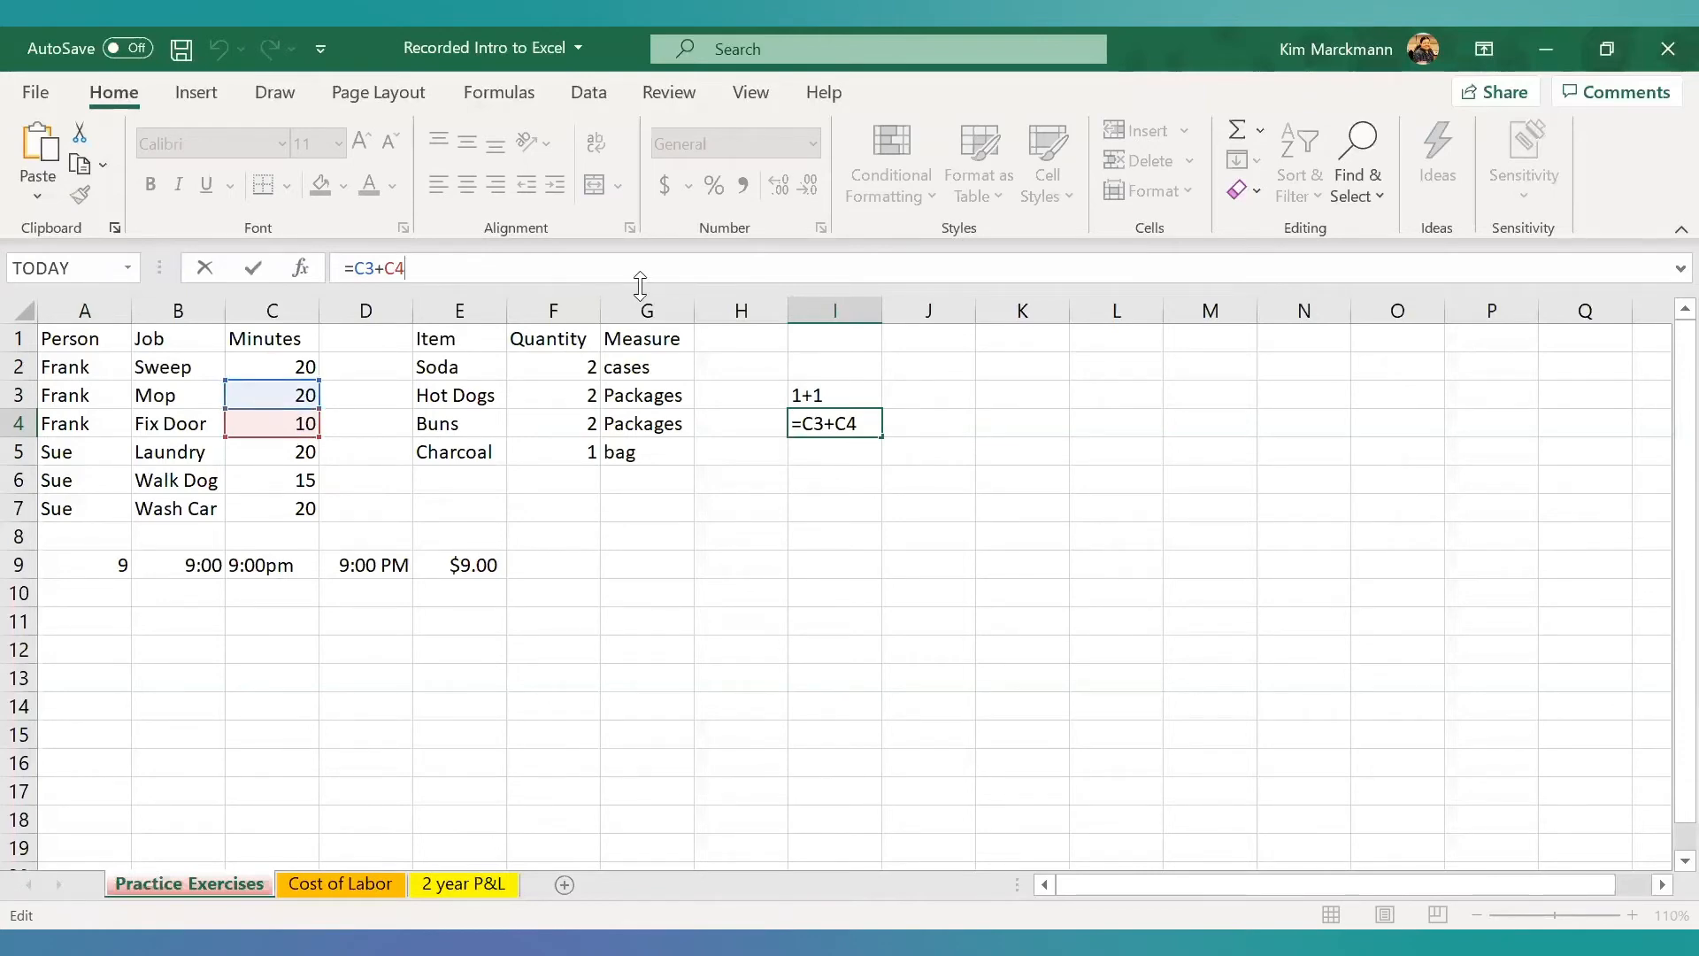
text(+)
text(c5)
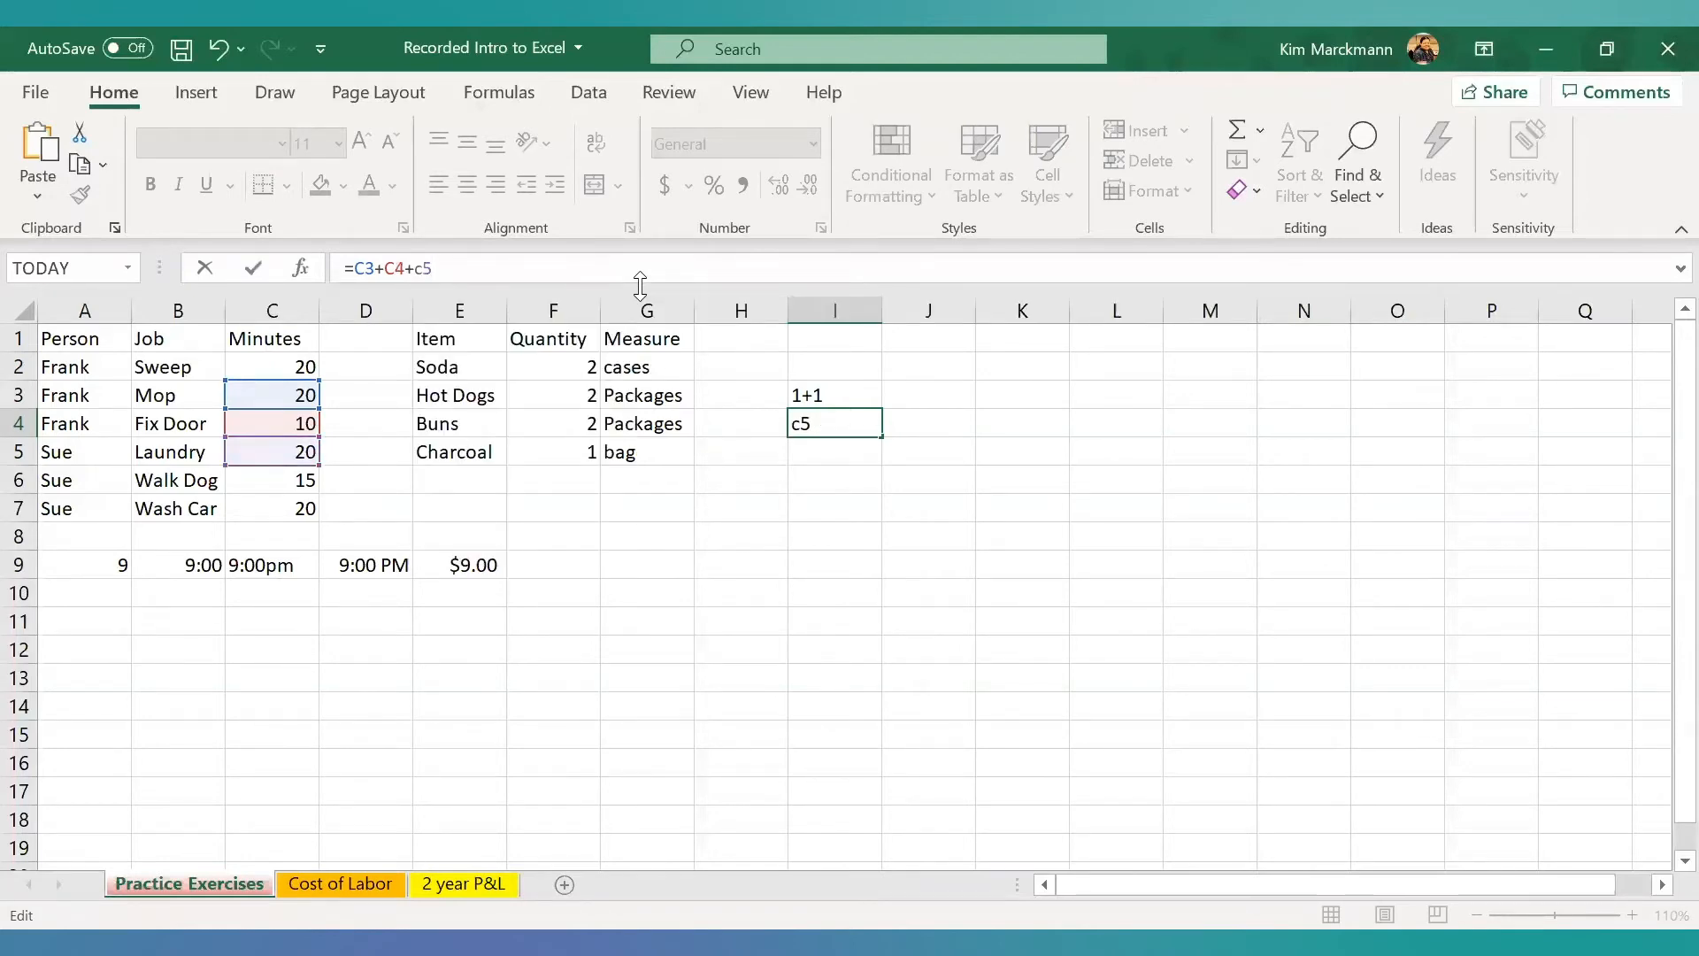
text(+1)
key(Return)
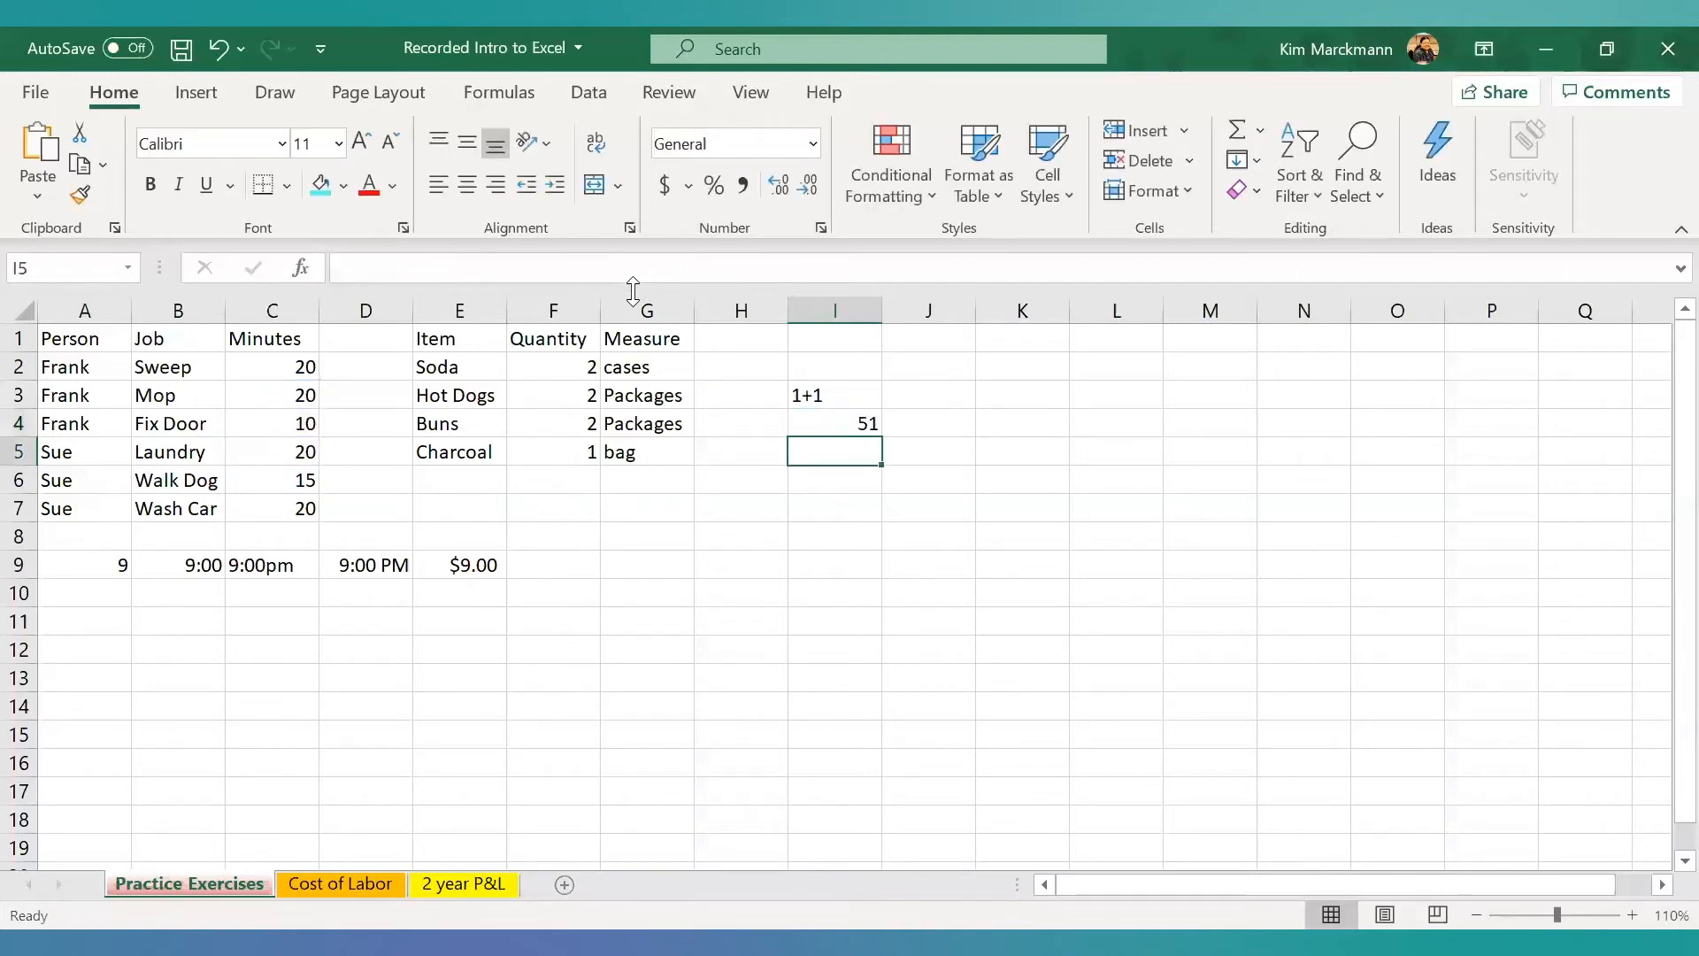
- Review the formula in I4 and check its source cells C3, C4 and C5
click(796, 427)
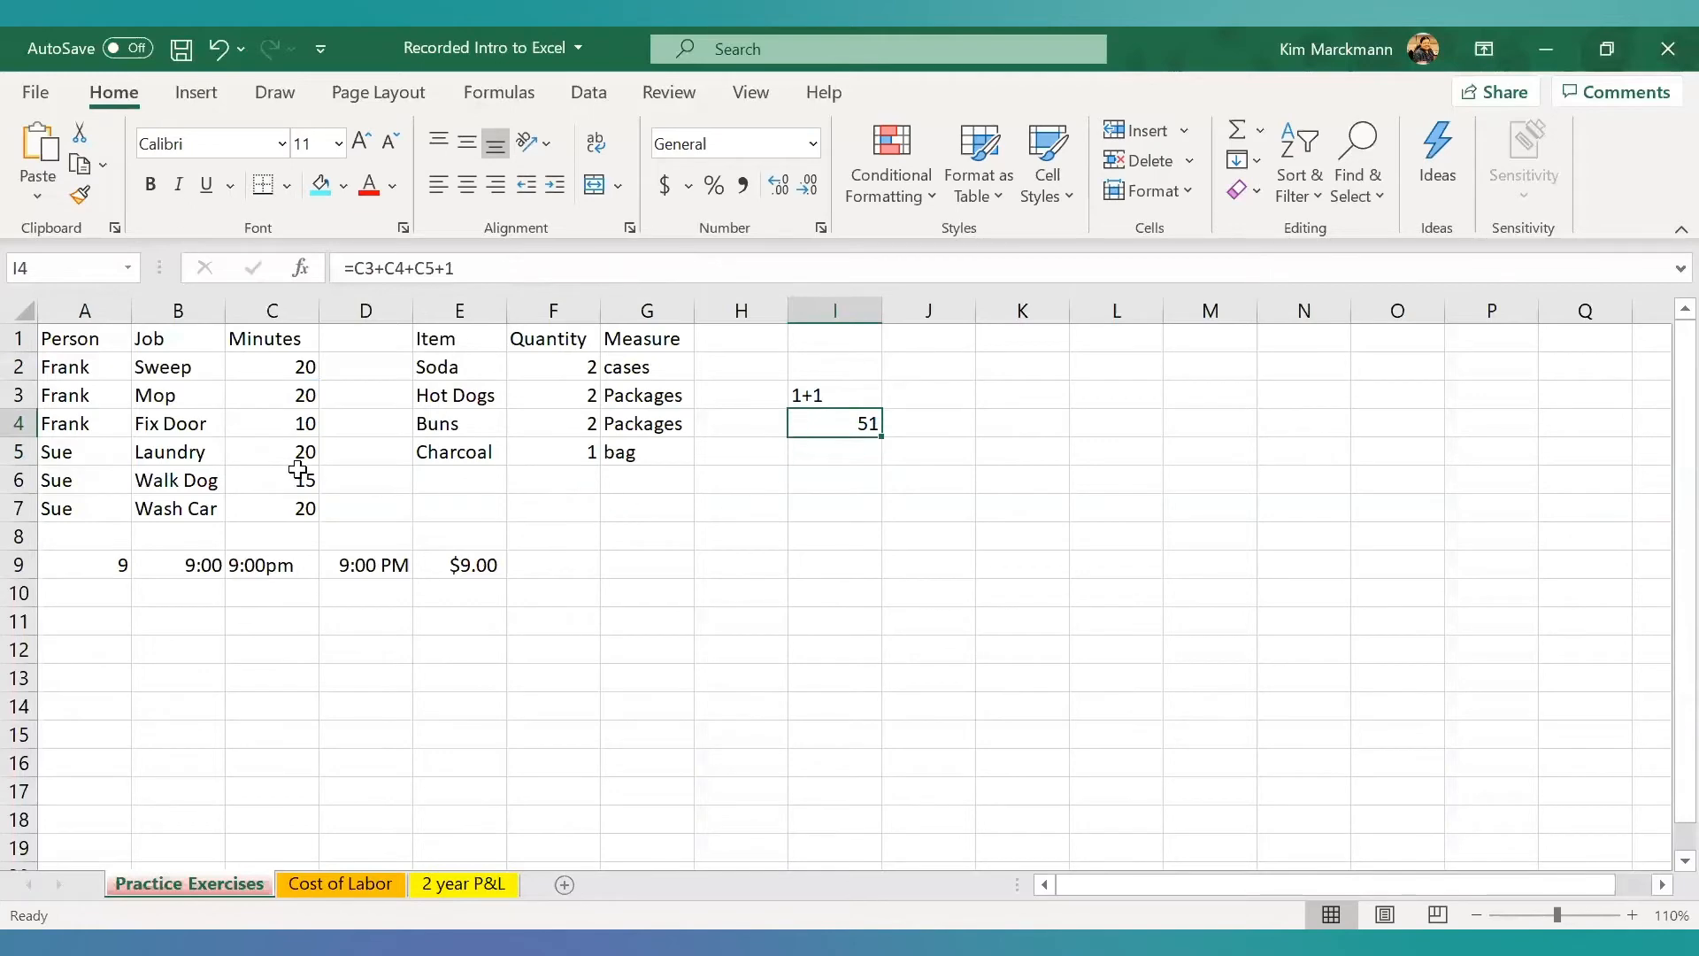
click(275, 395)
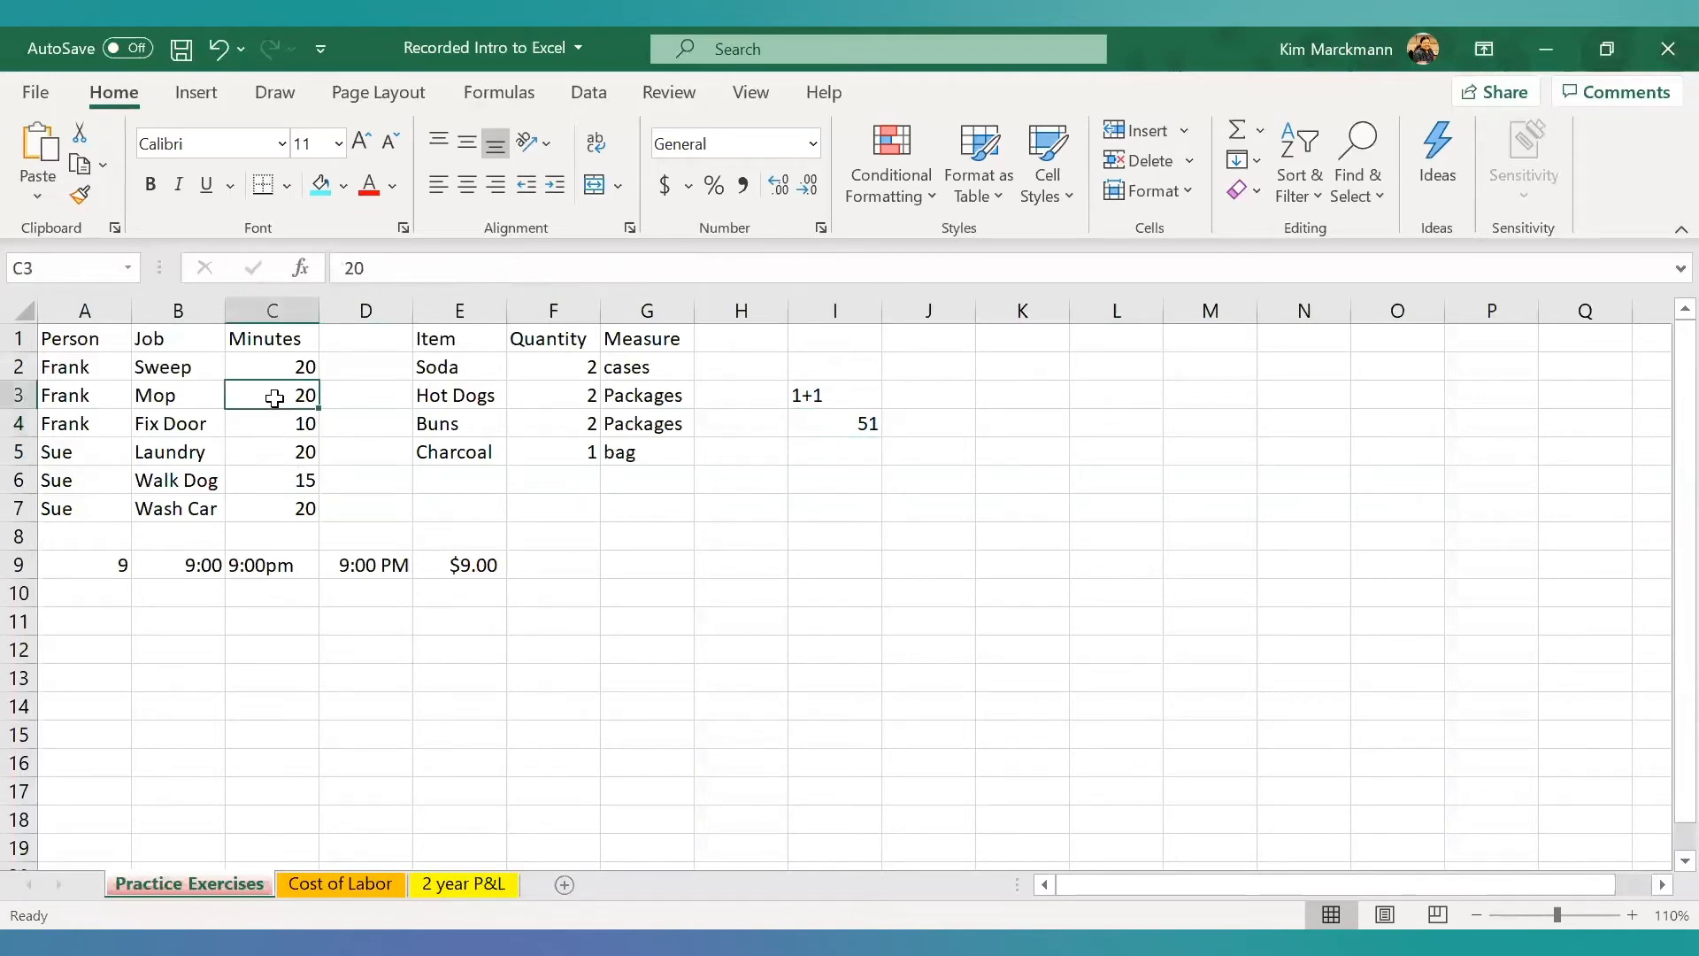
click(277, 427)
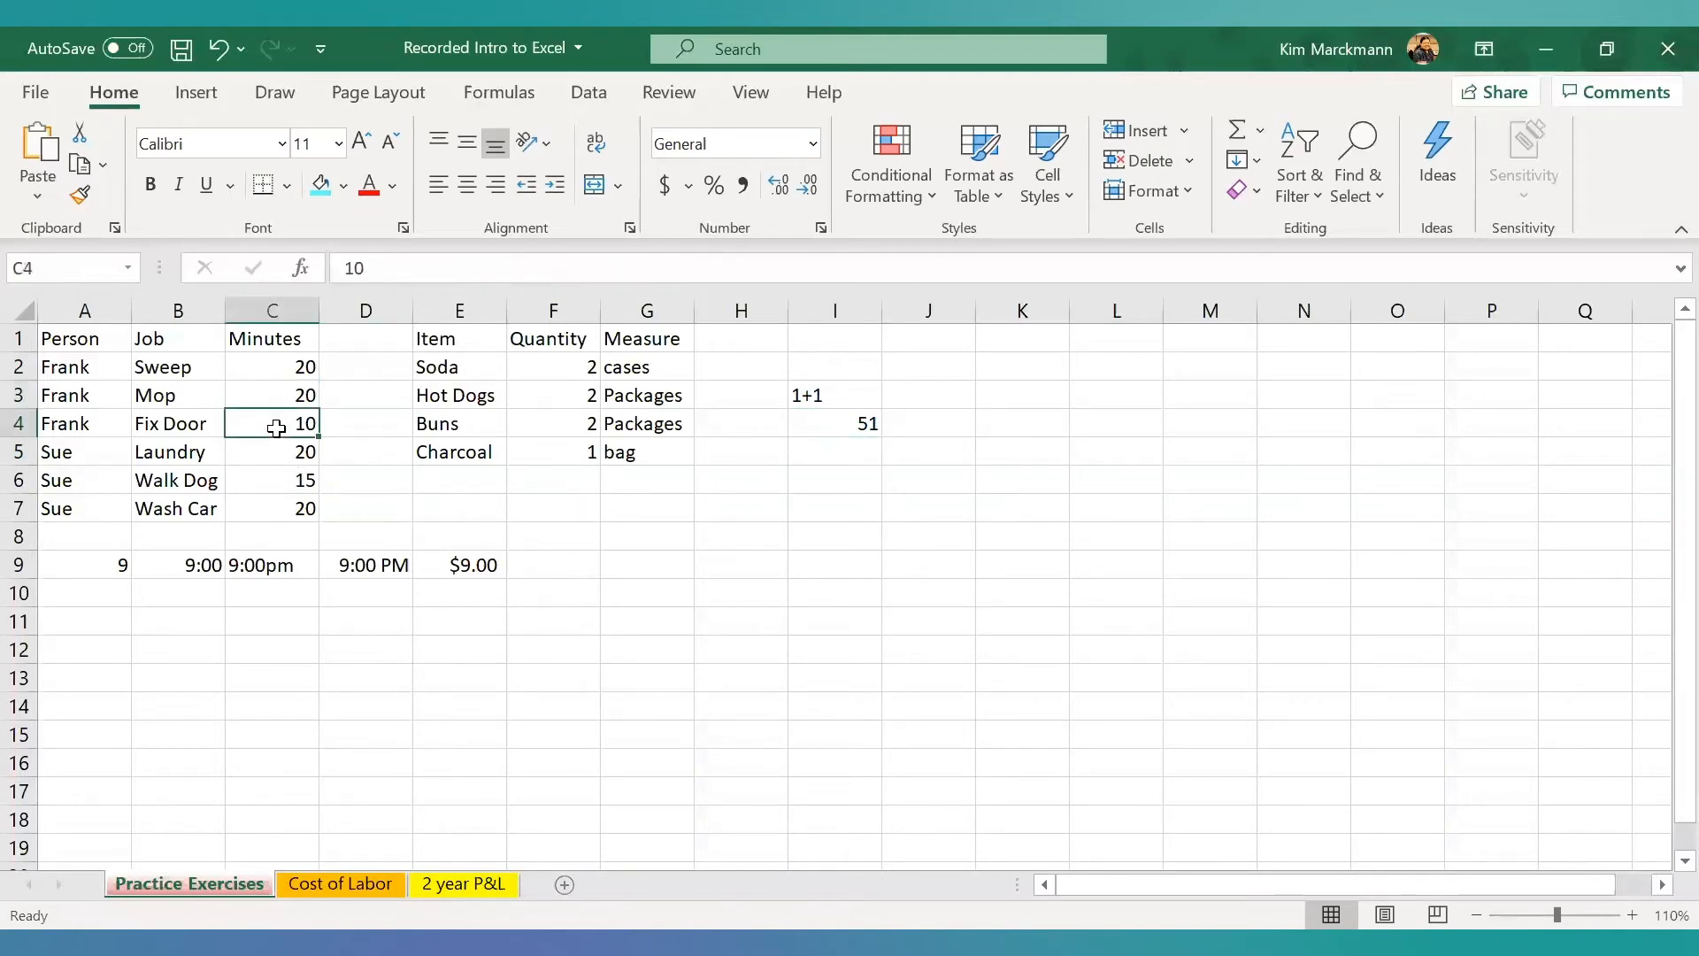
click(277, 449)
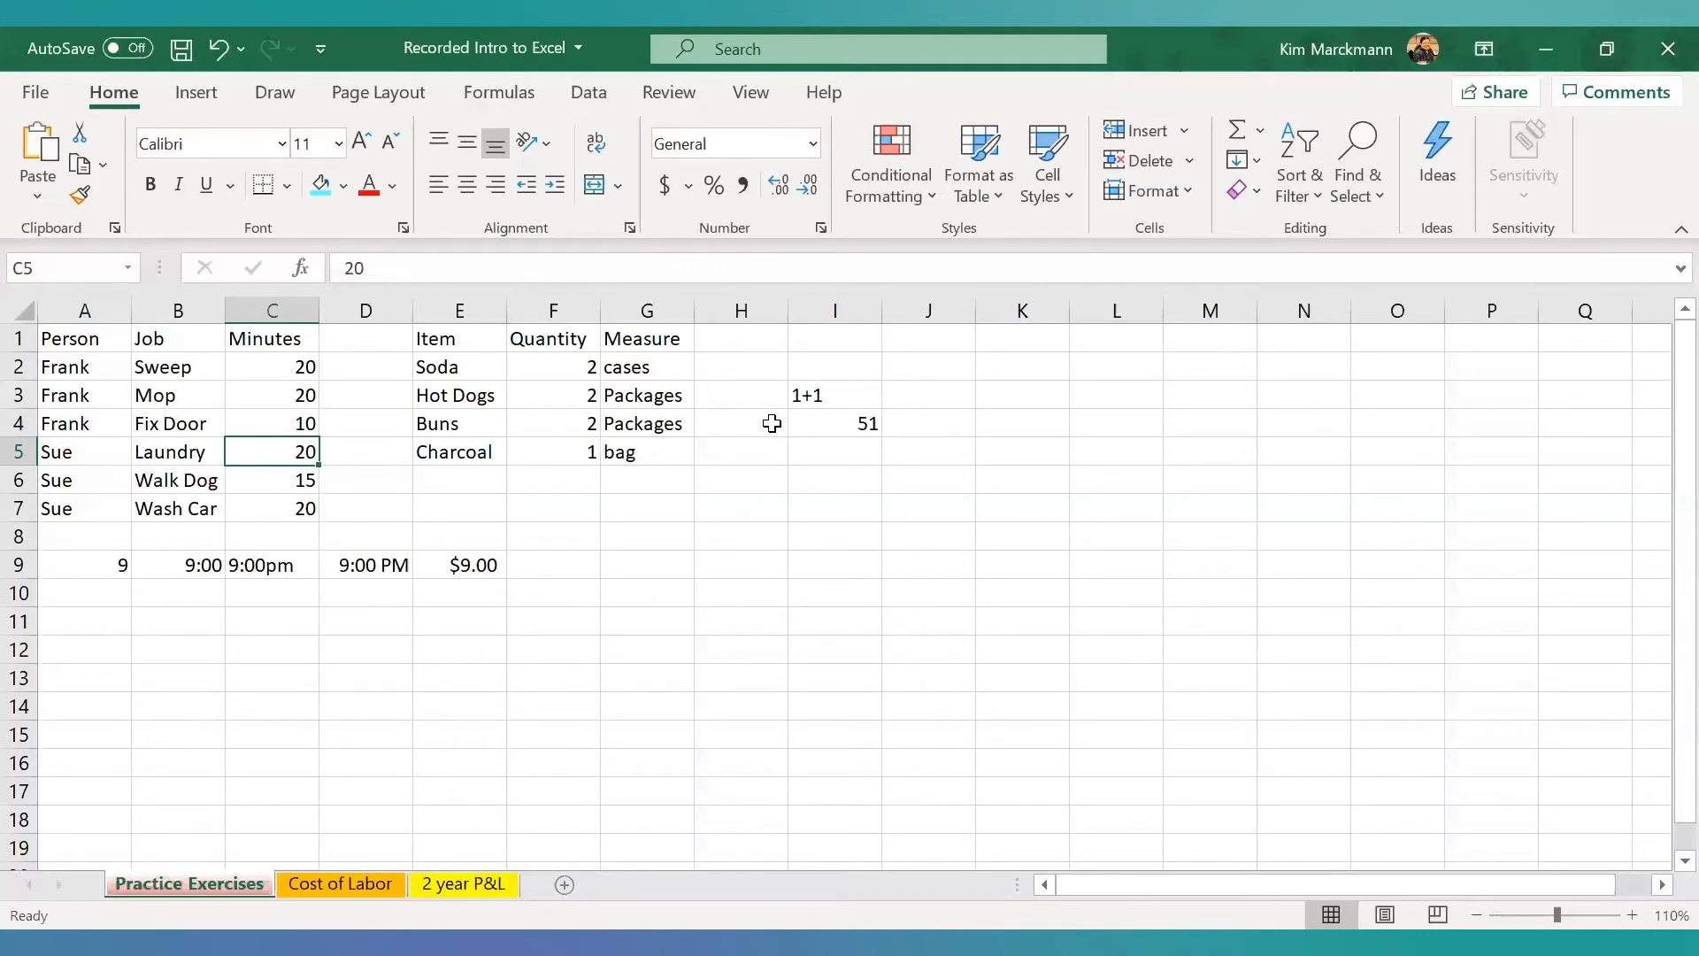
click(182, 389)
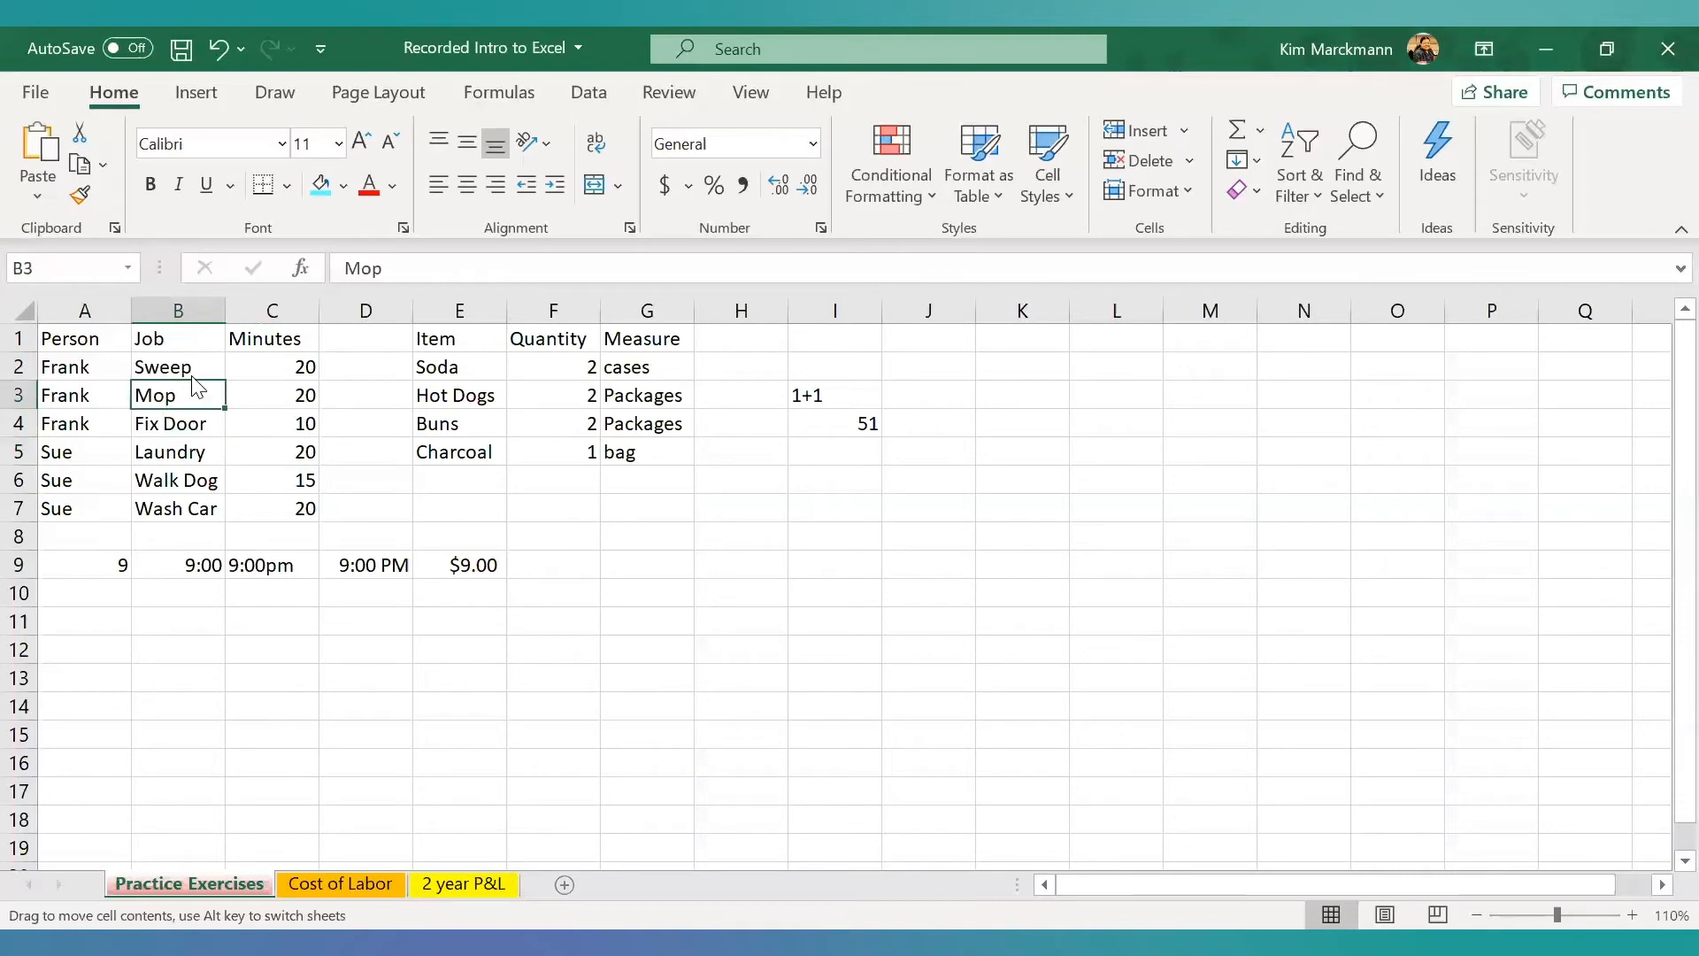
click(192, 351)
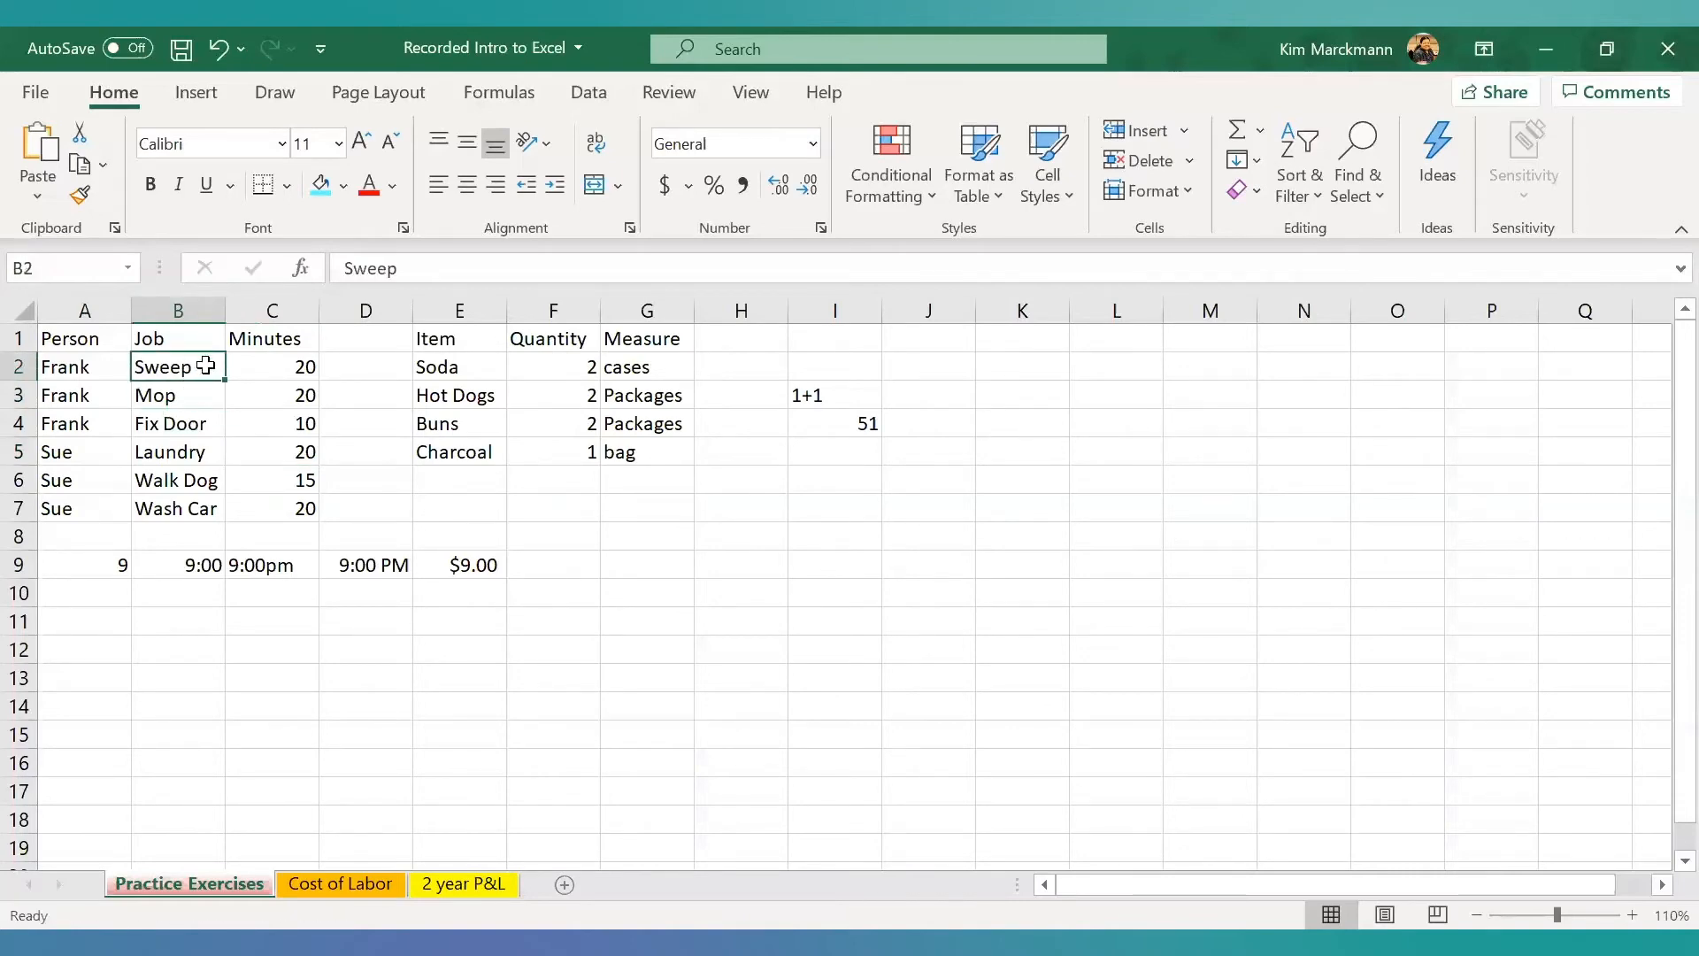
click(222, 403)
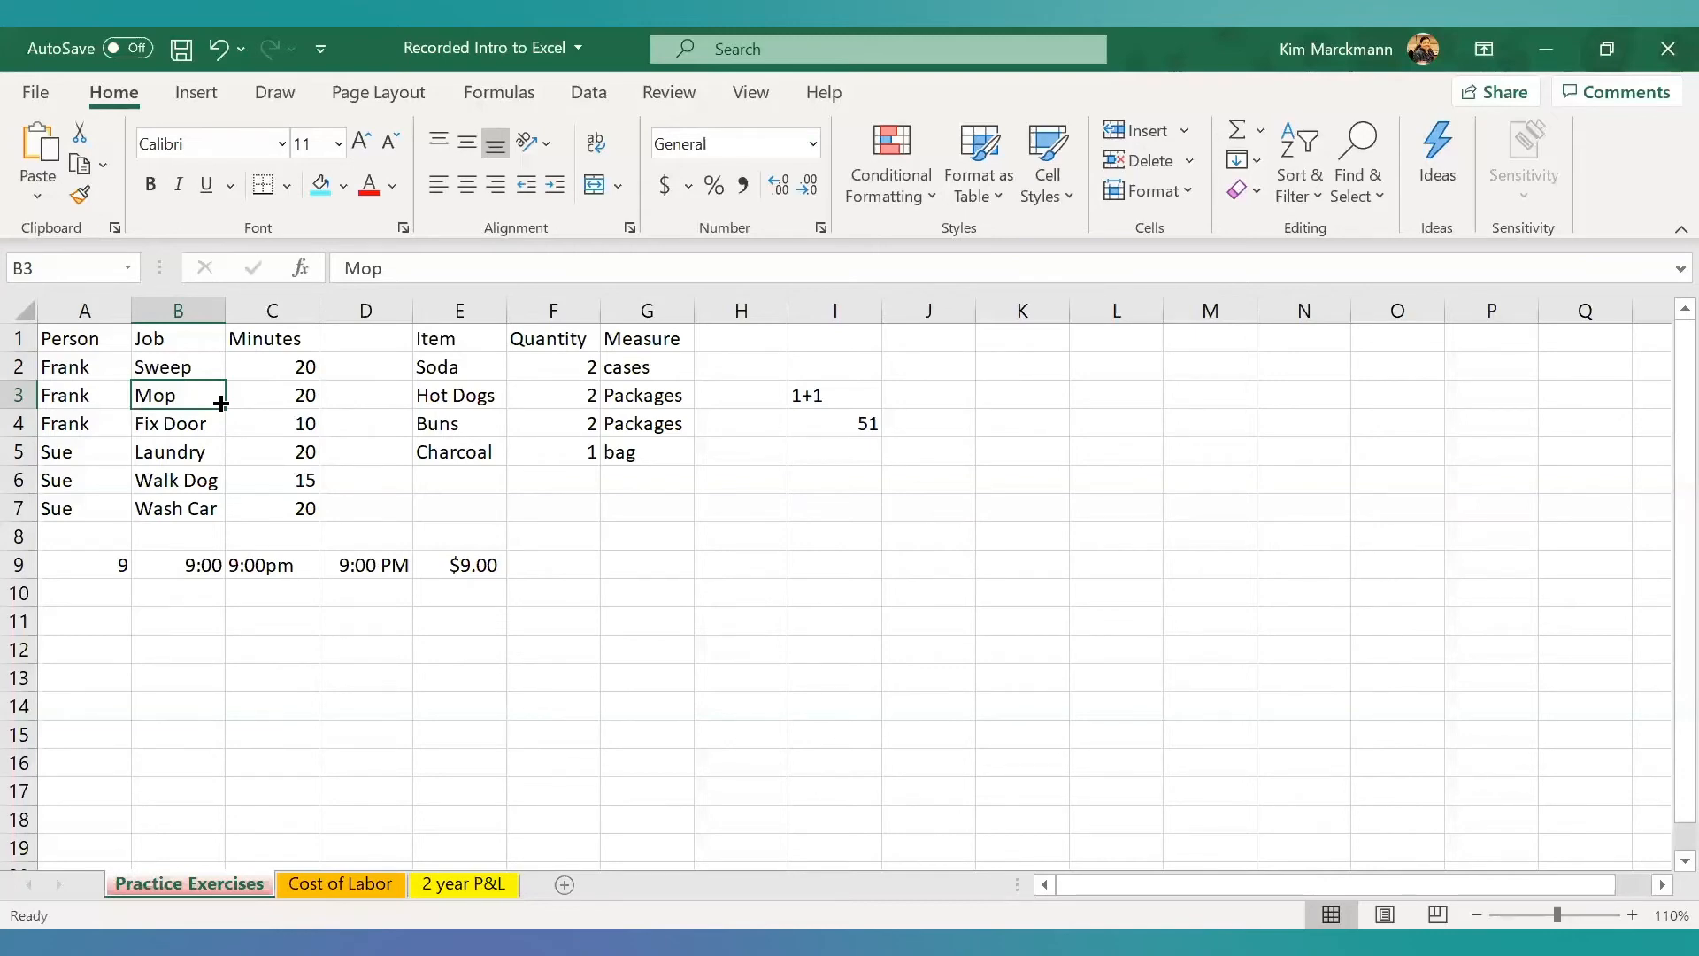
- Review the formula in I4, set the Fix Door minutes in C4 to 20, and recheck I4
click(827, 431)
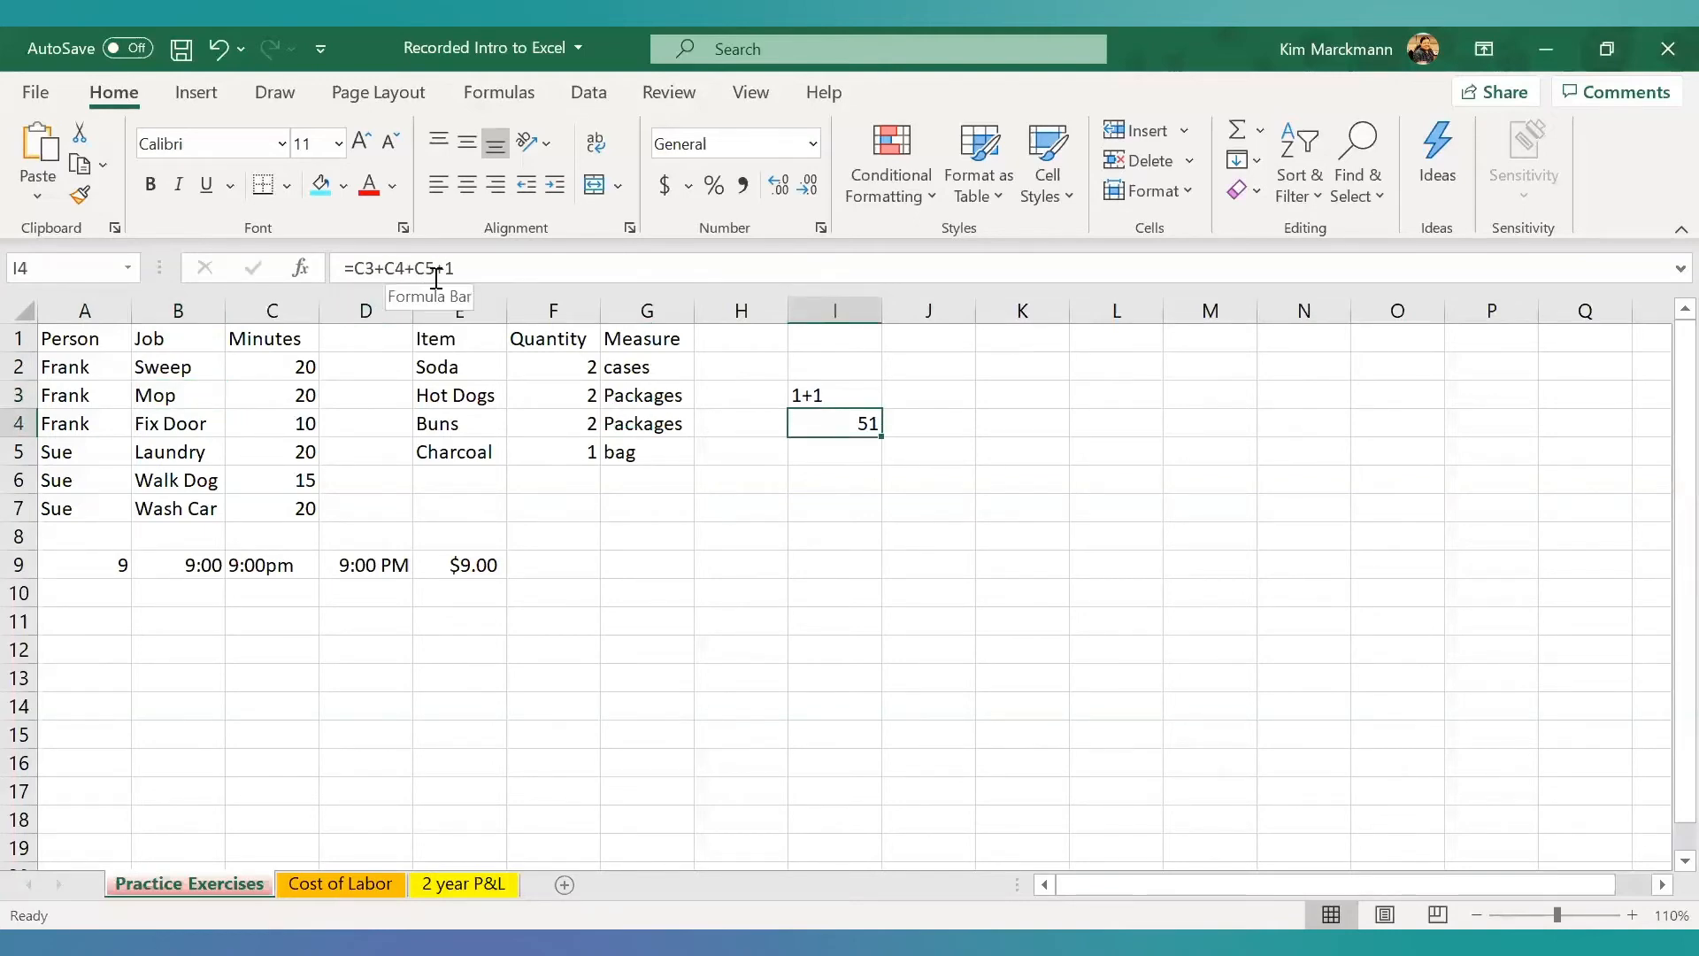
double_click(305, 422)
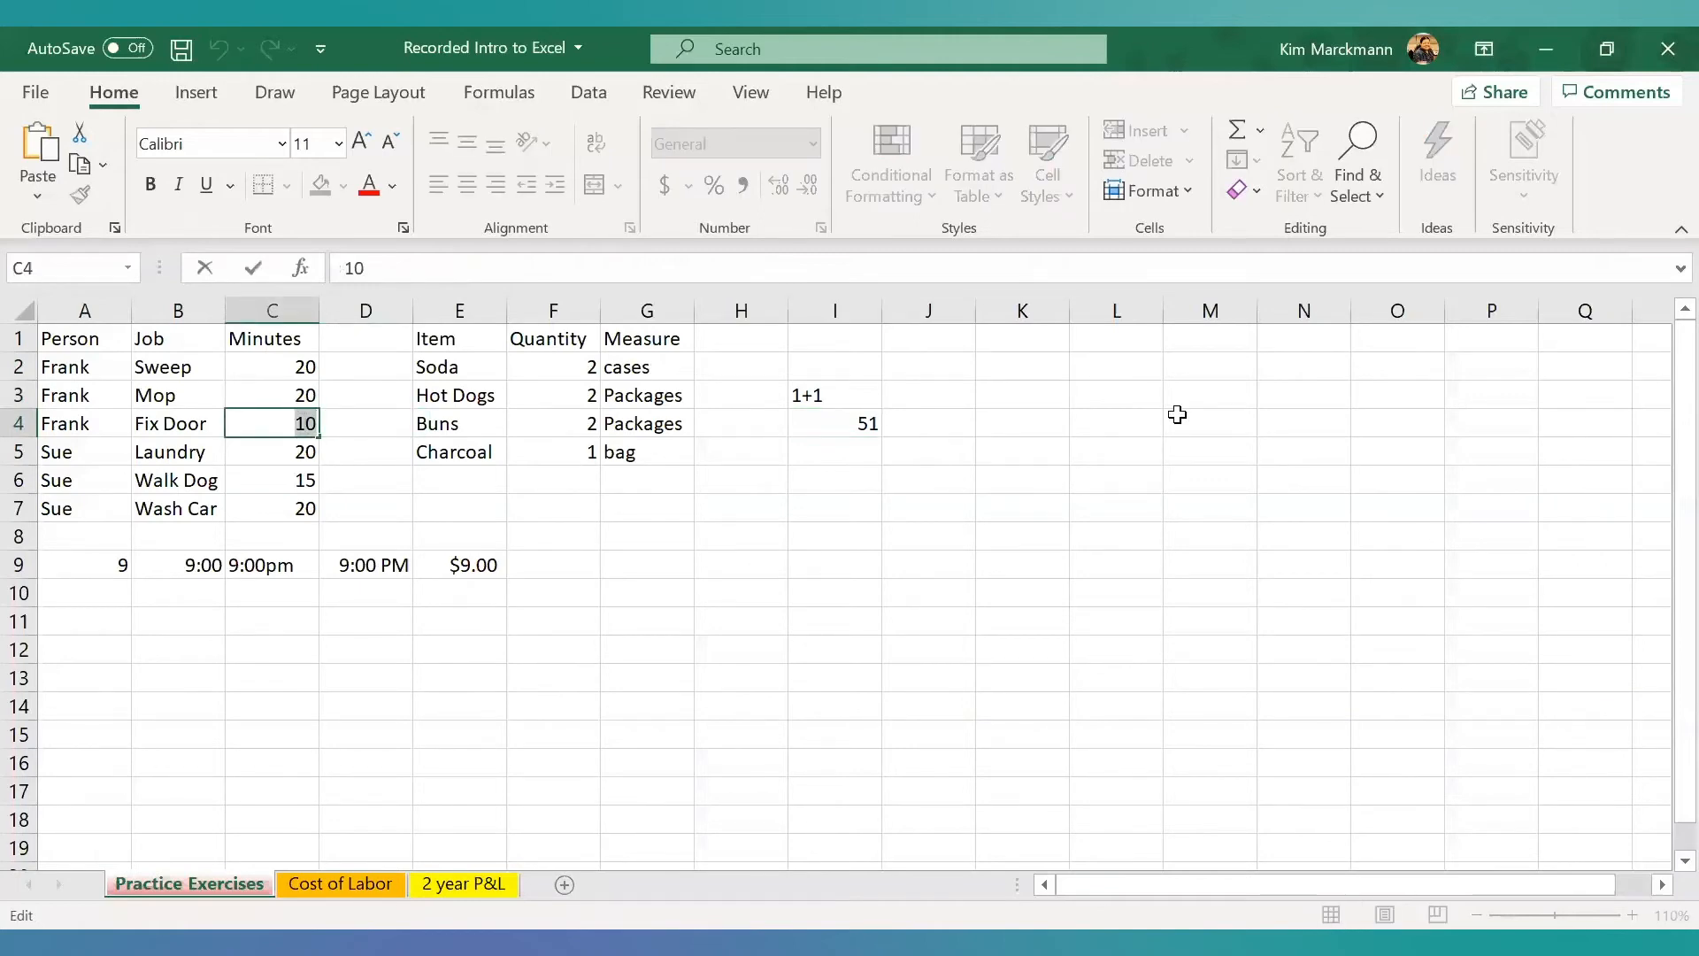
text(20)
key(Return)
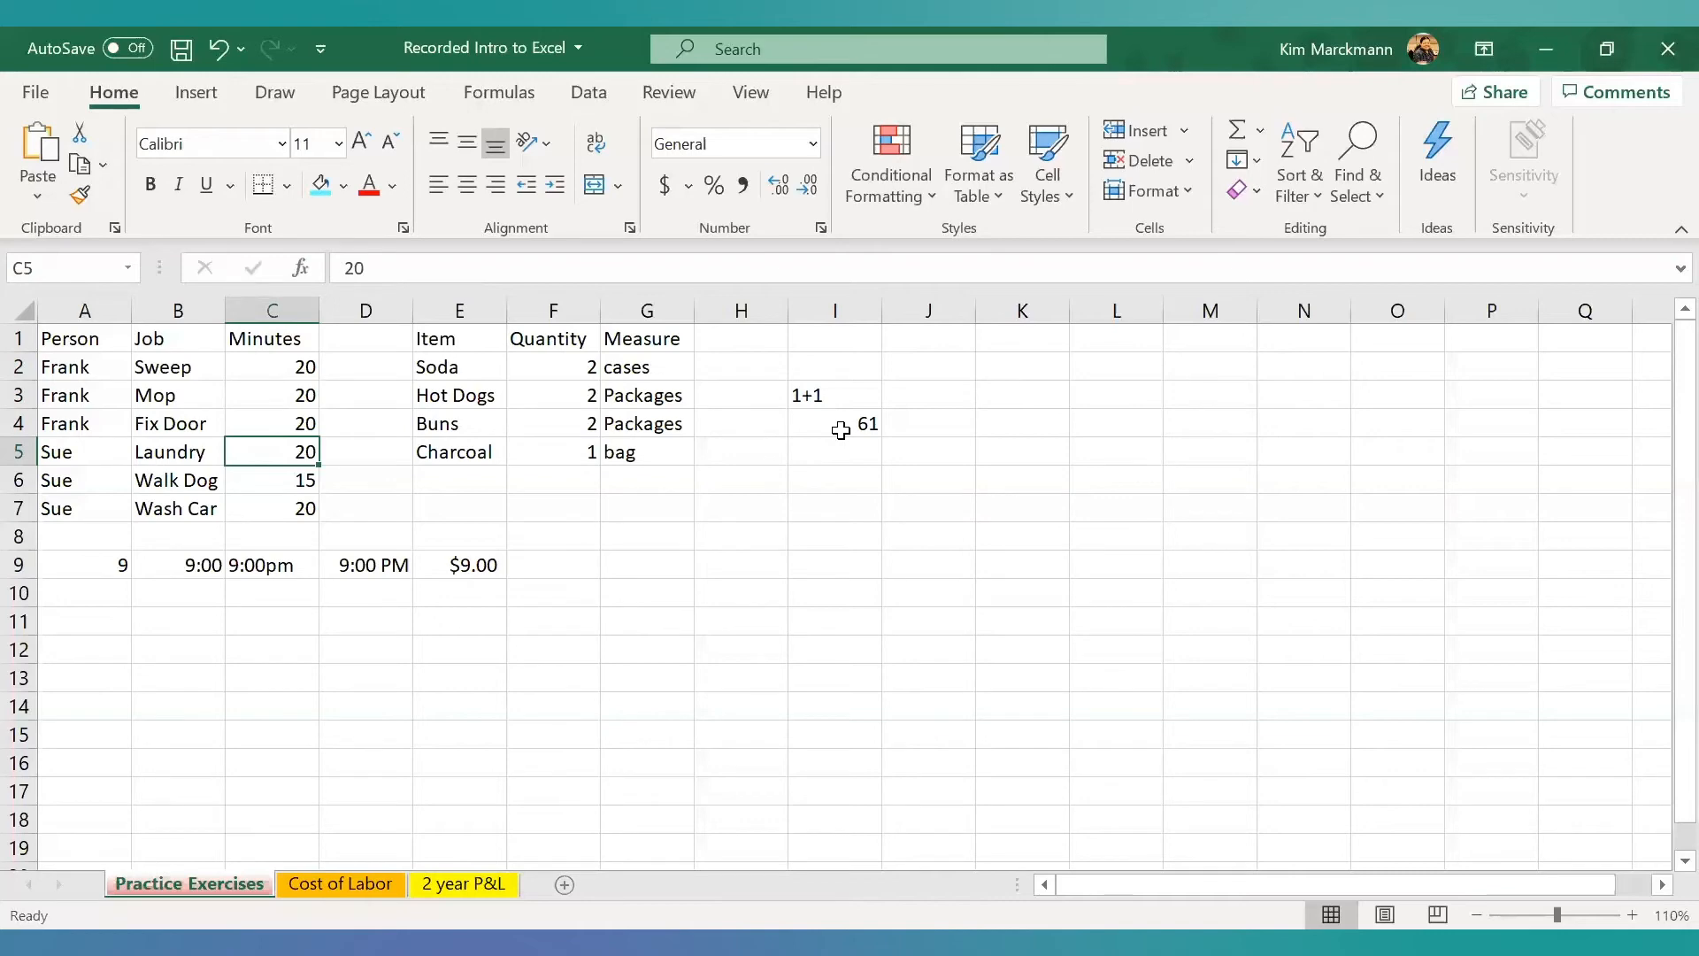
click(840, 430)
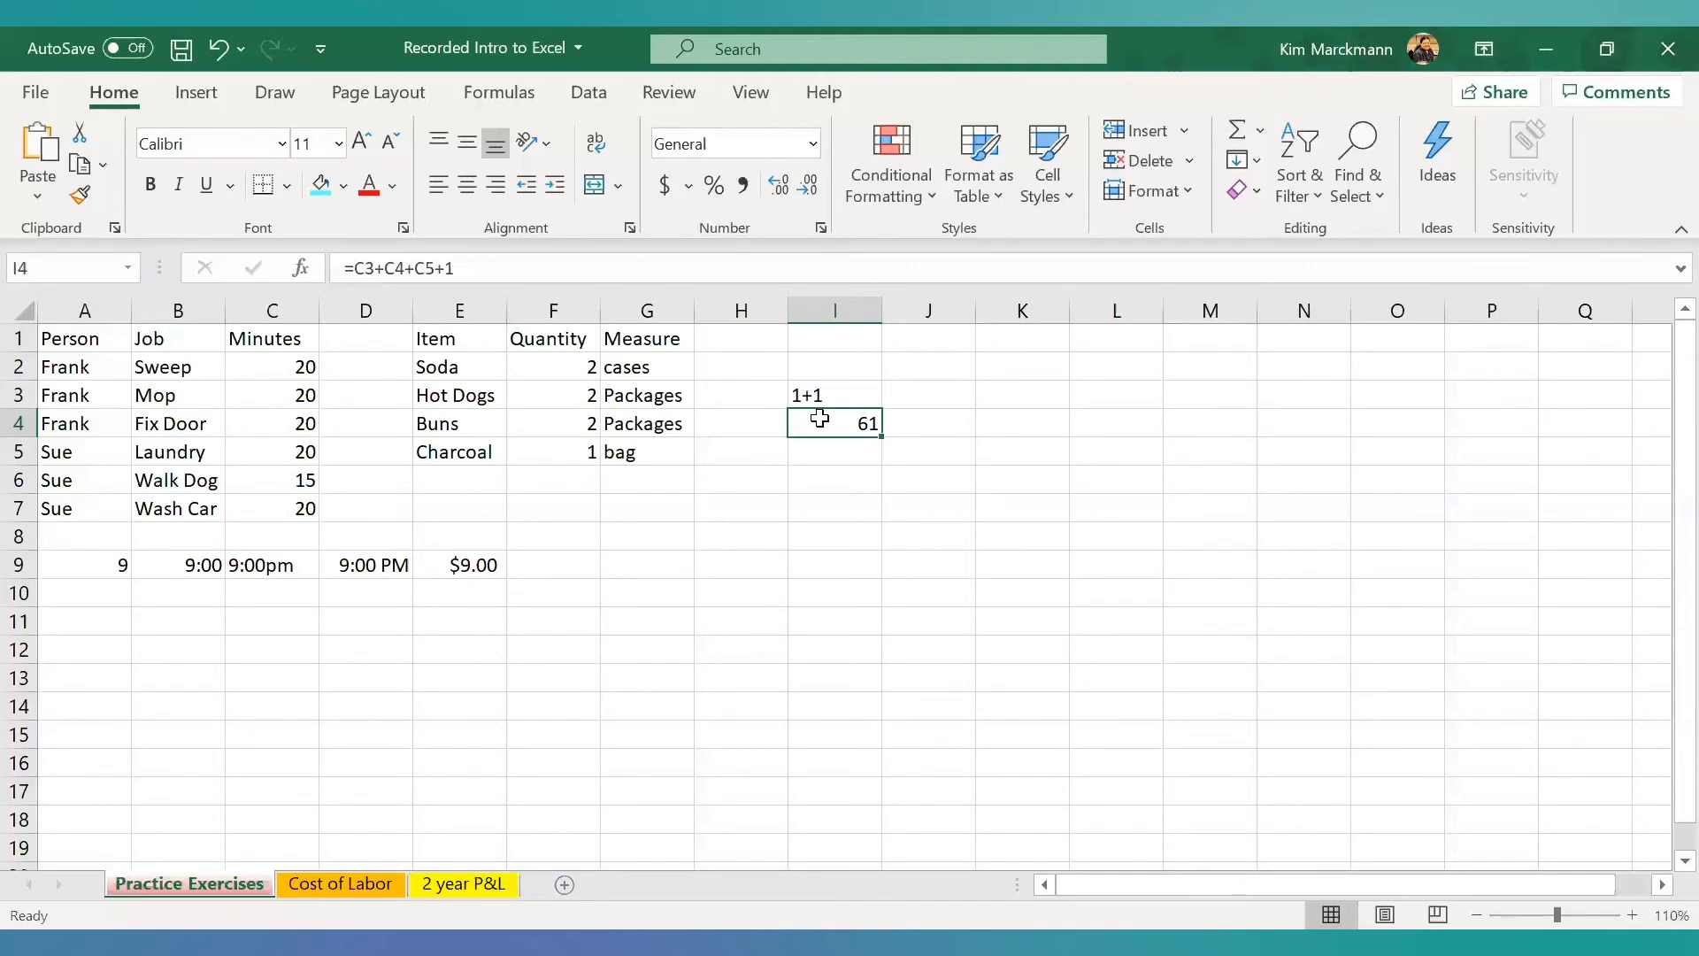
- Enter the formula =(1000.55+300.29)*.08 in cell J1
click(938, 342)
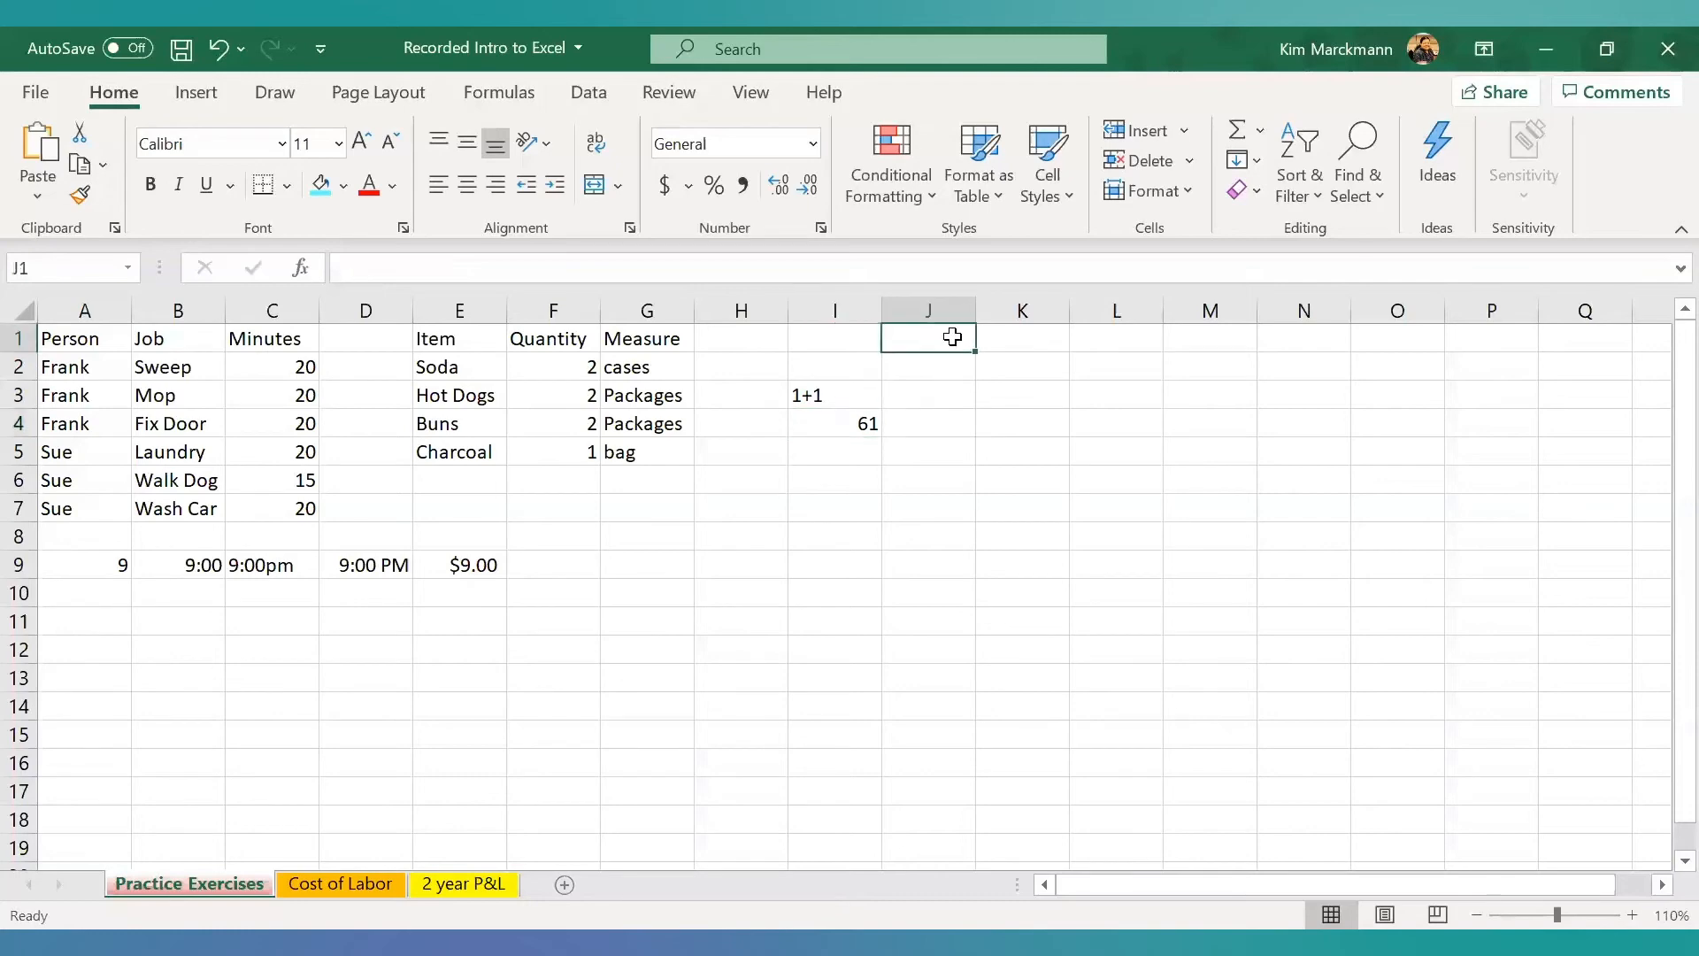
text(=)
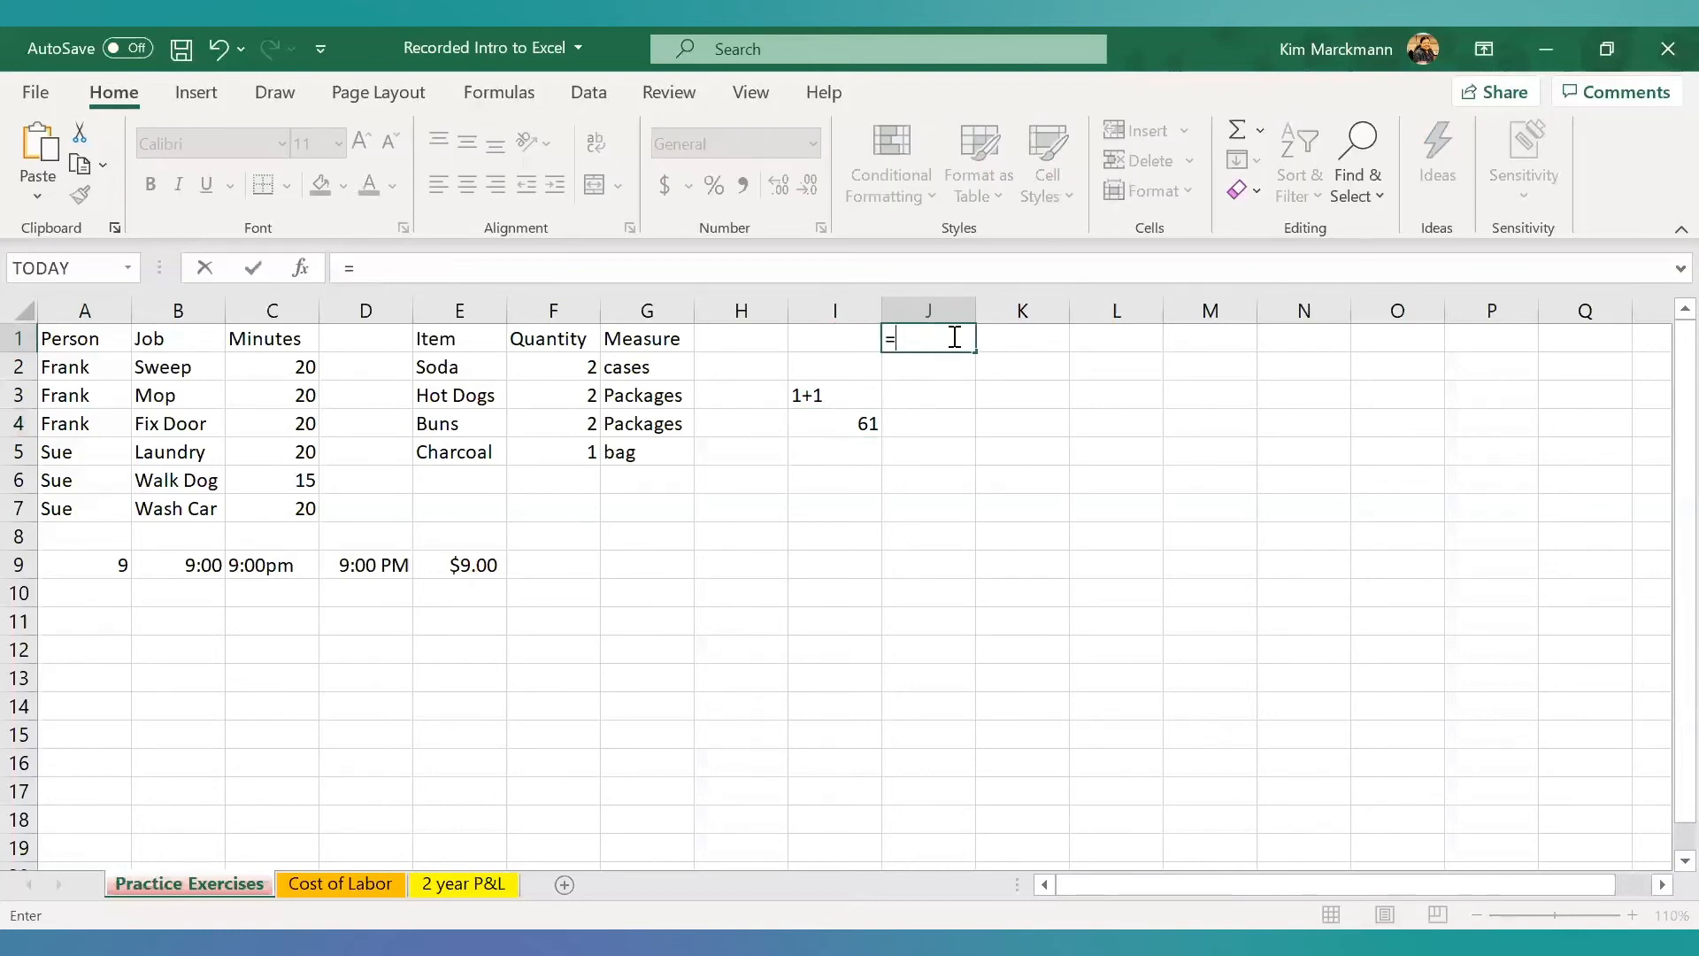
text((100.)
key(BackSpace)
text(0.55+300.2)
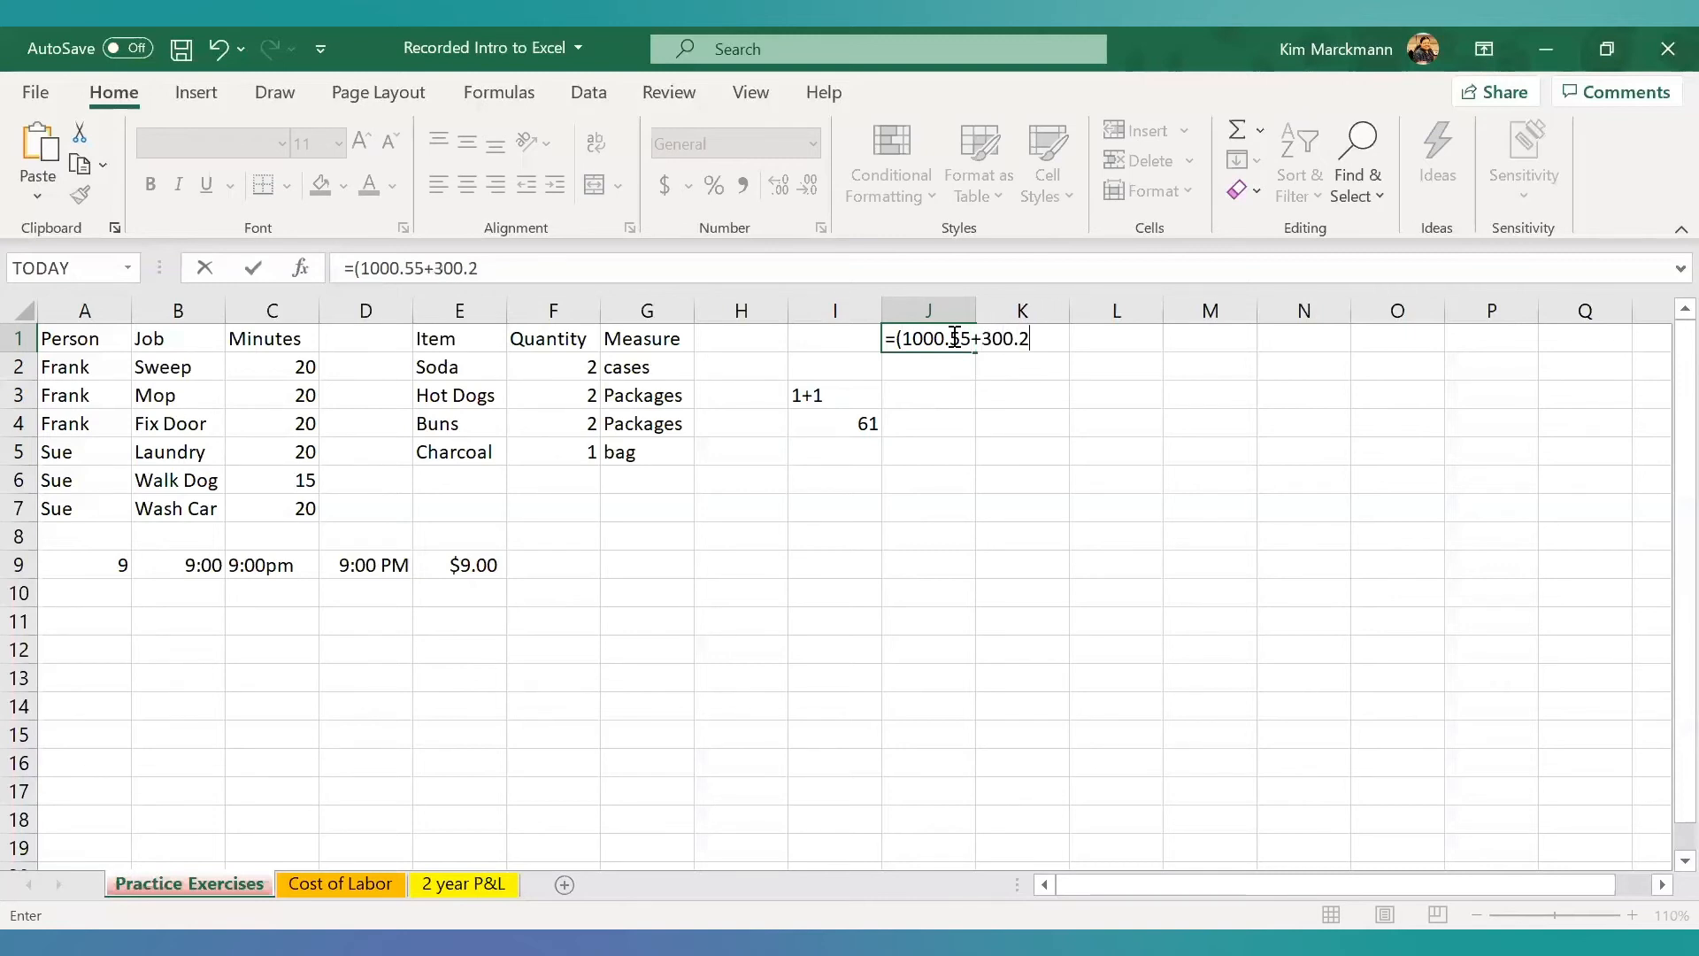
text(9))
text(*.08)
key(Return)
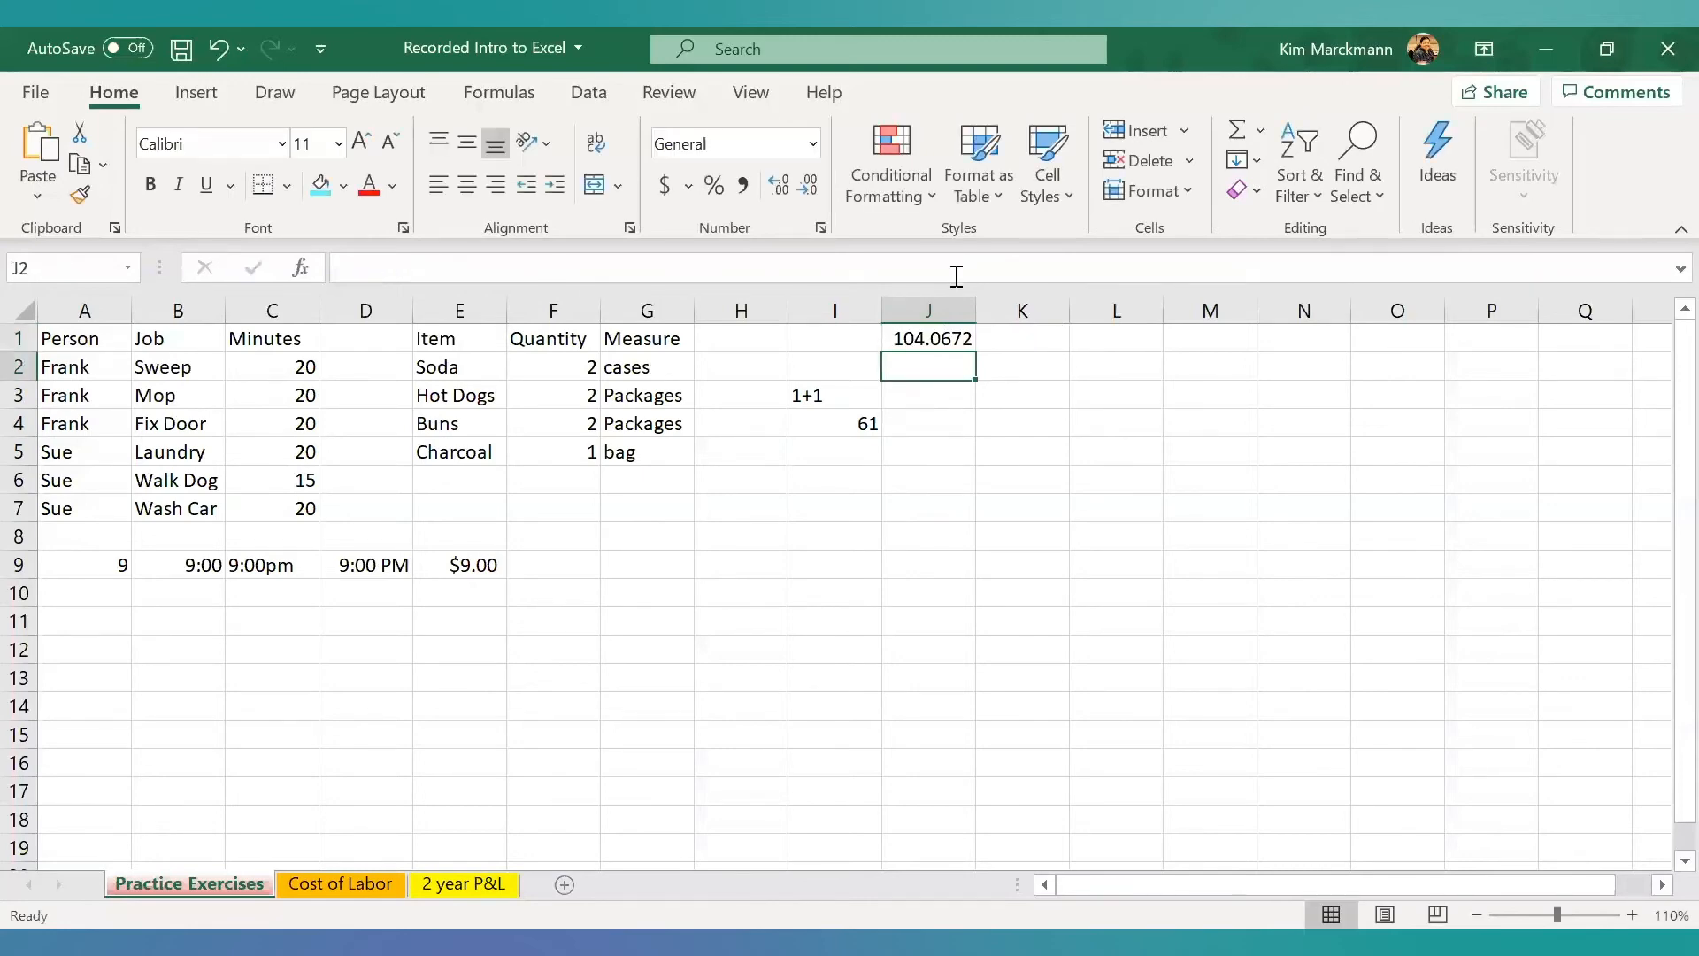
- Remove both parentheses from the formula in J1 so it reads =1000.55+300.29*0.08
click(896, 336)
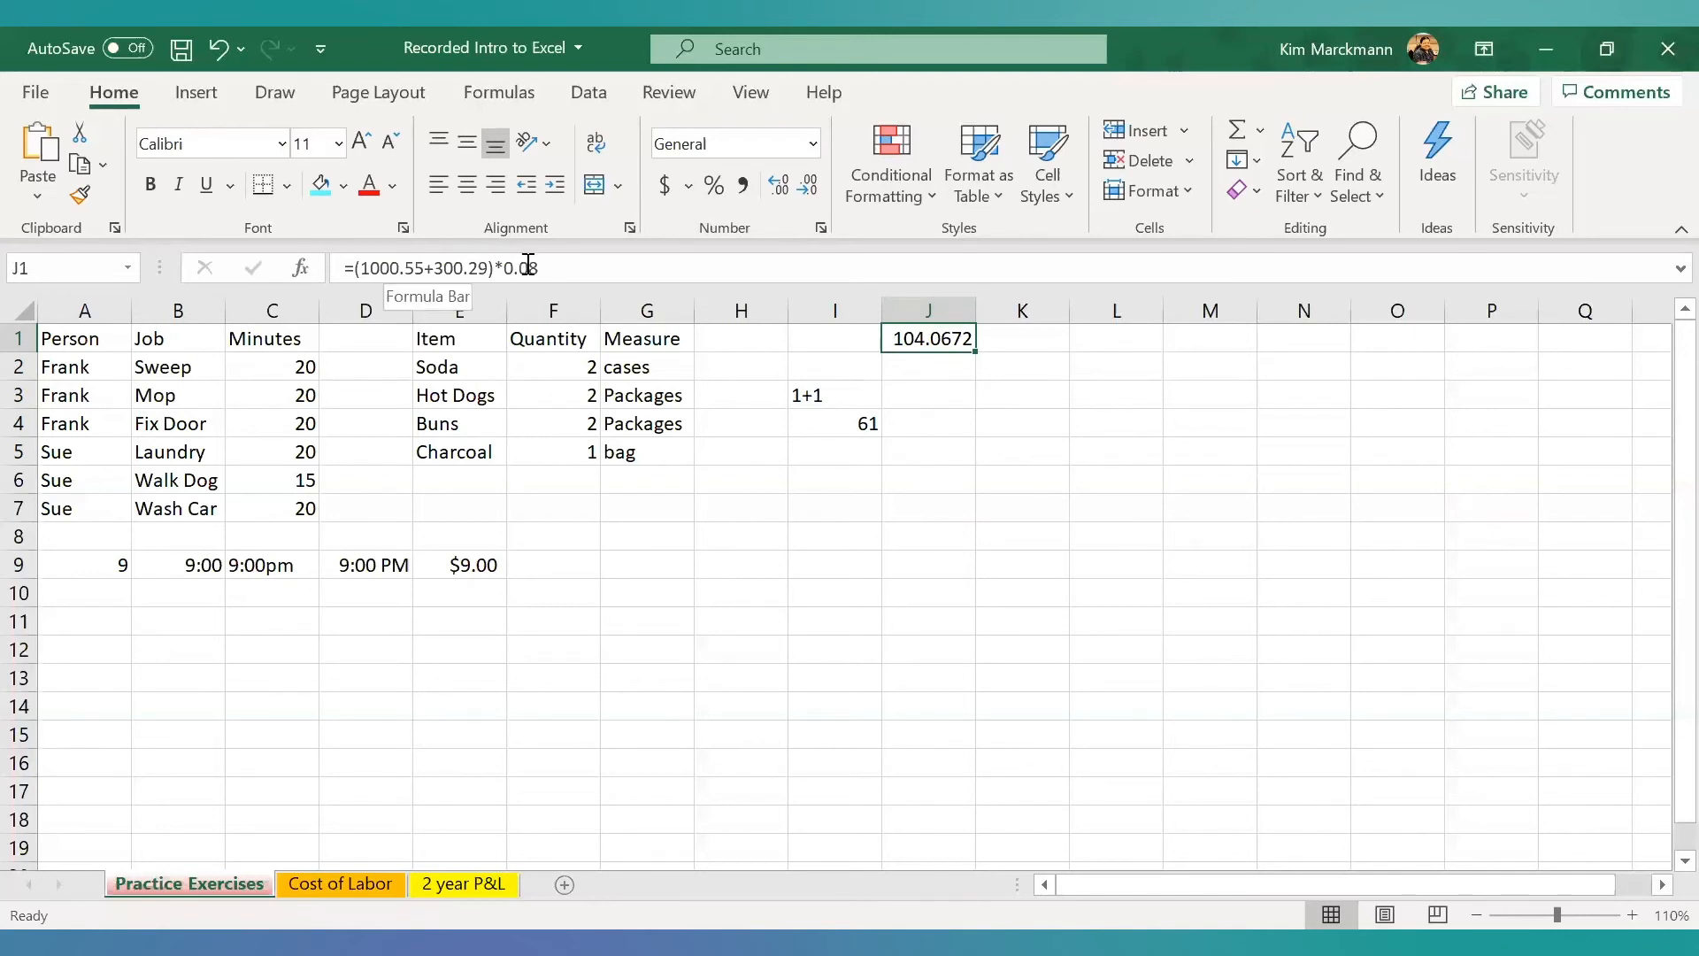
click(497, 270)
key(BackSpace)
click(368, 269)
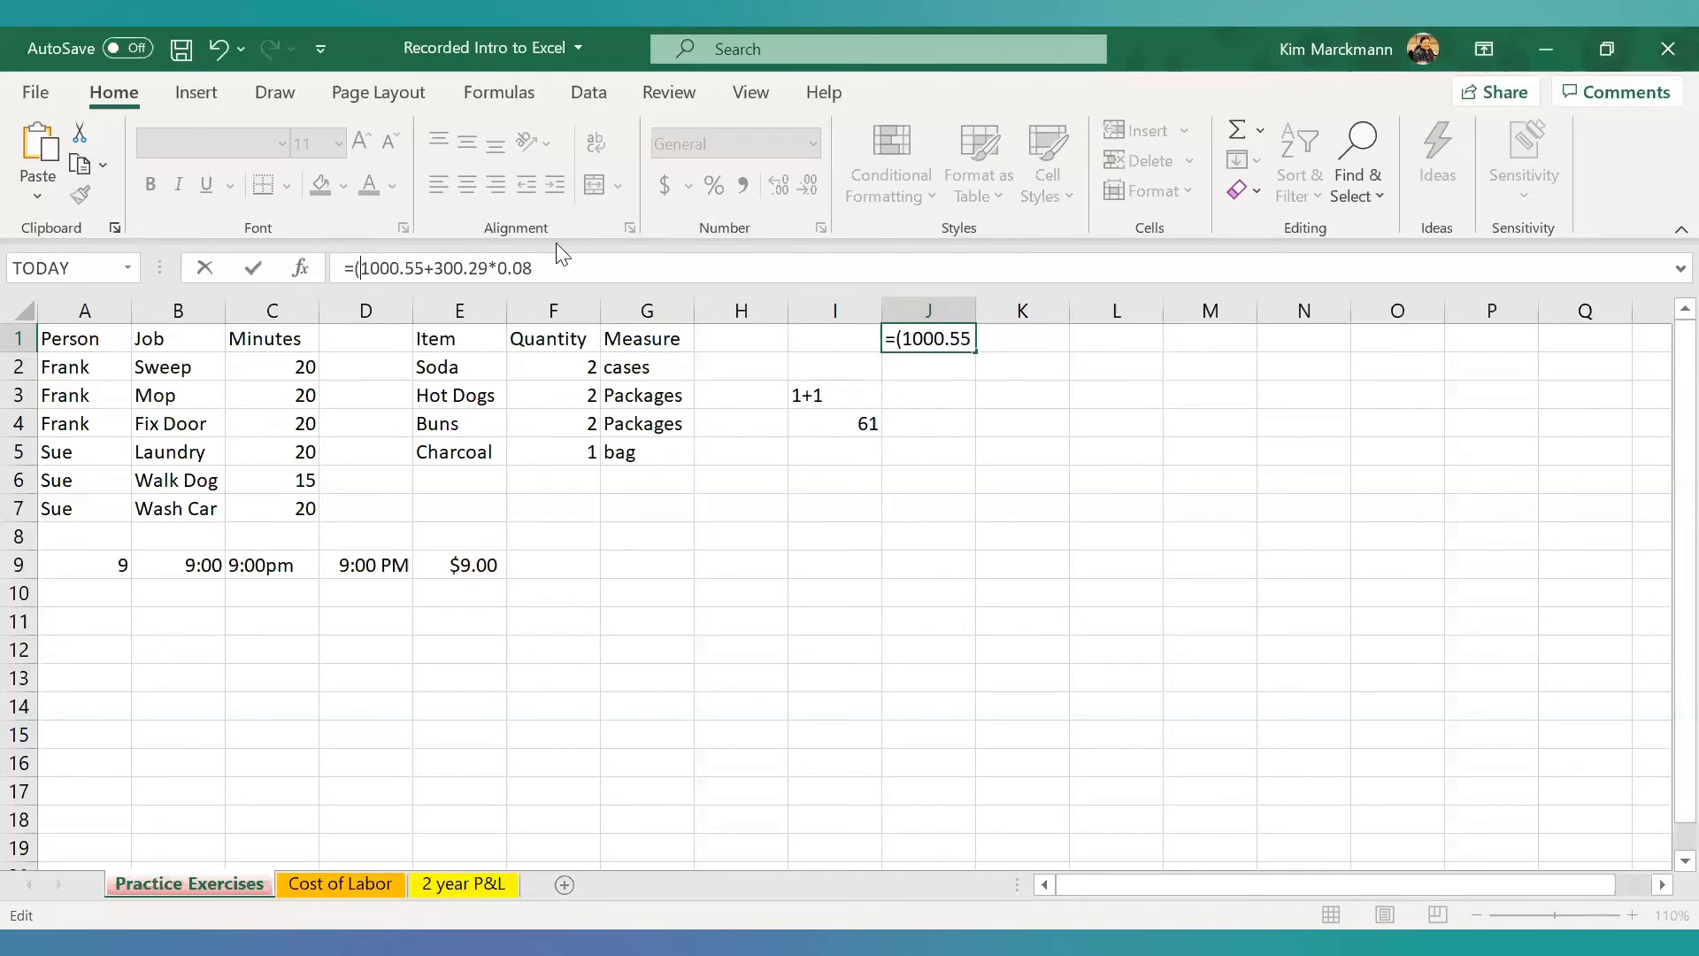
key(BackSpace)
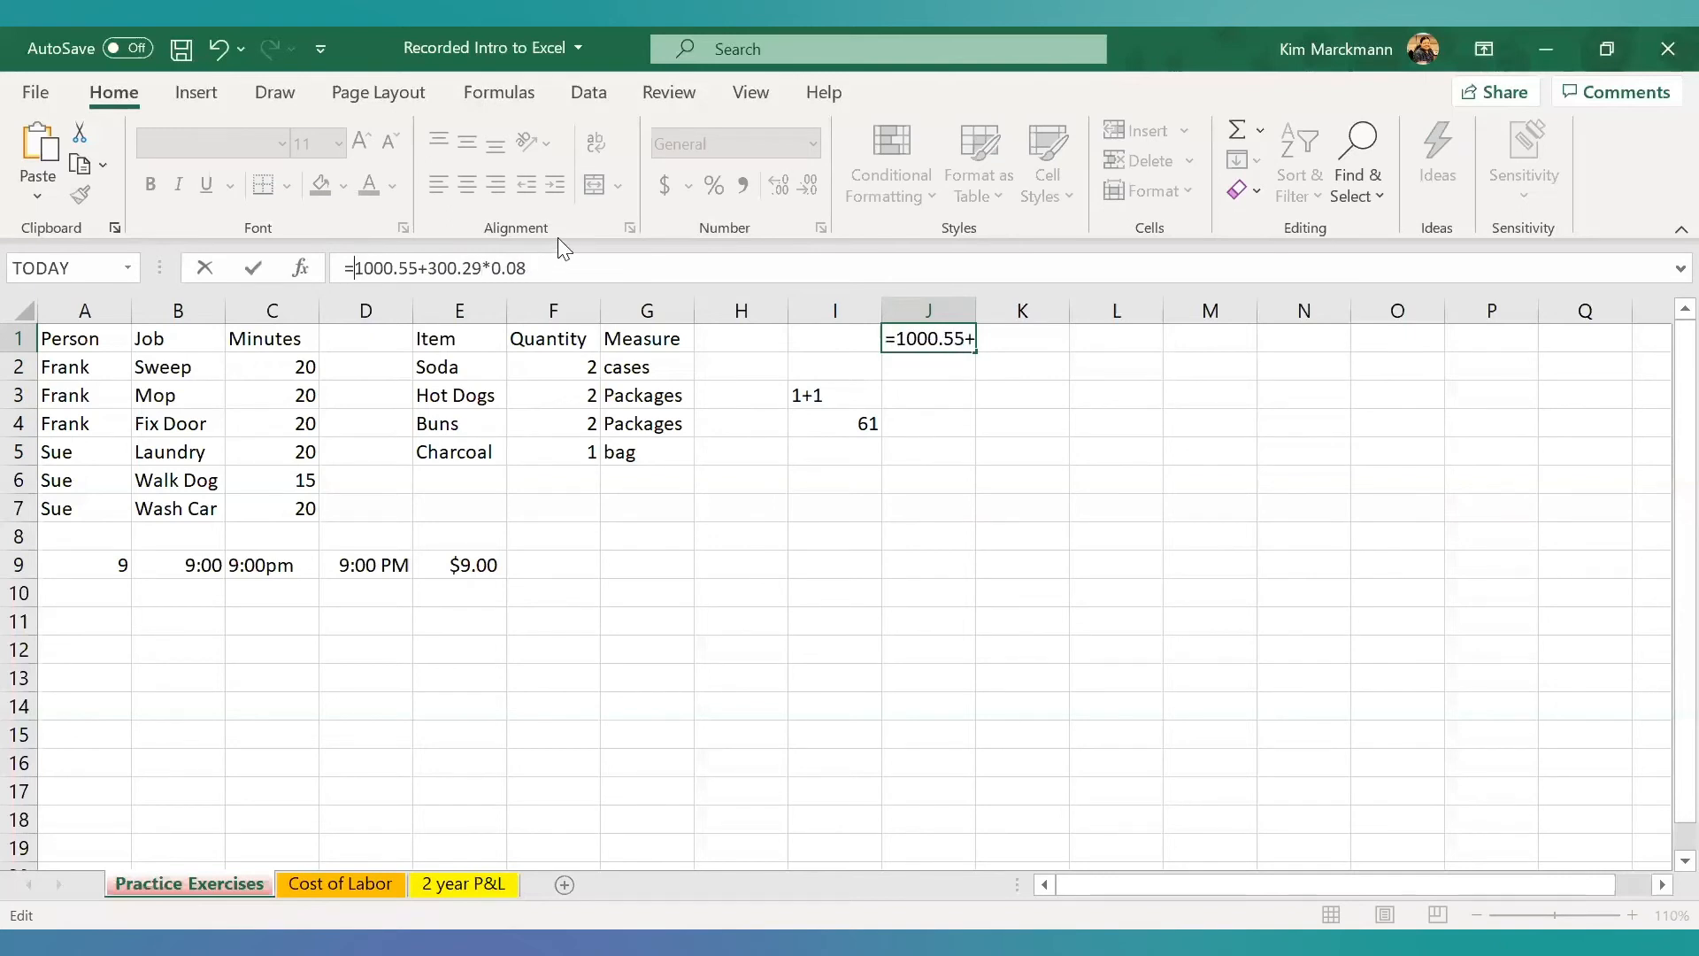
key(Return)
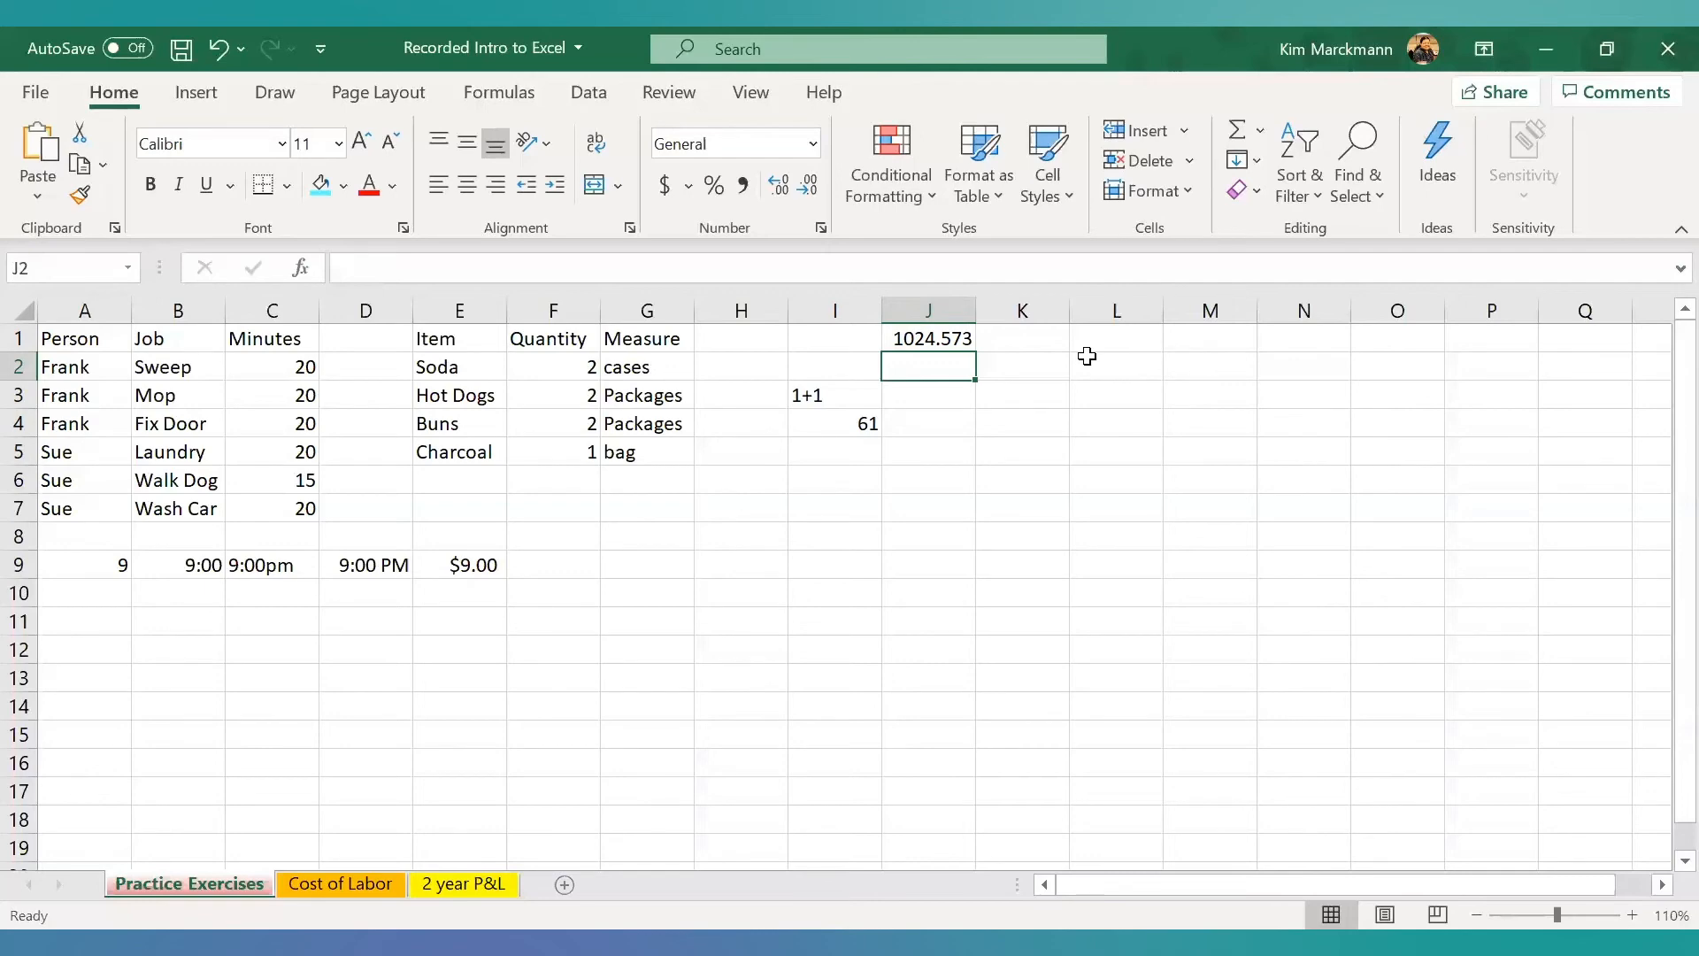
- Restore only the opening parenthesis before 1000.55 in J1, try to commit the formula, and decline the suggested correction
click(923, 343)
click(355, 267)
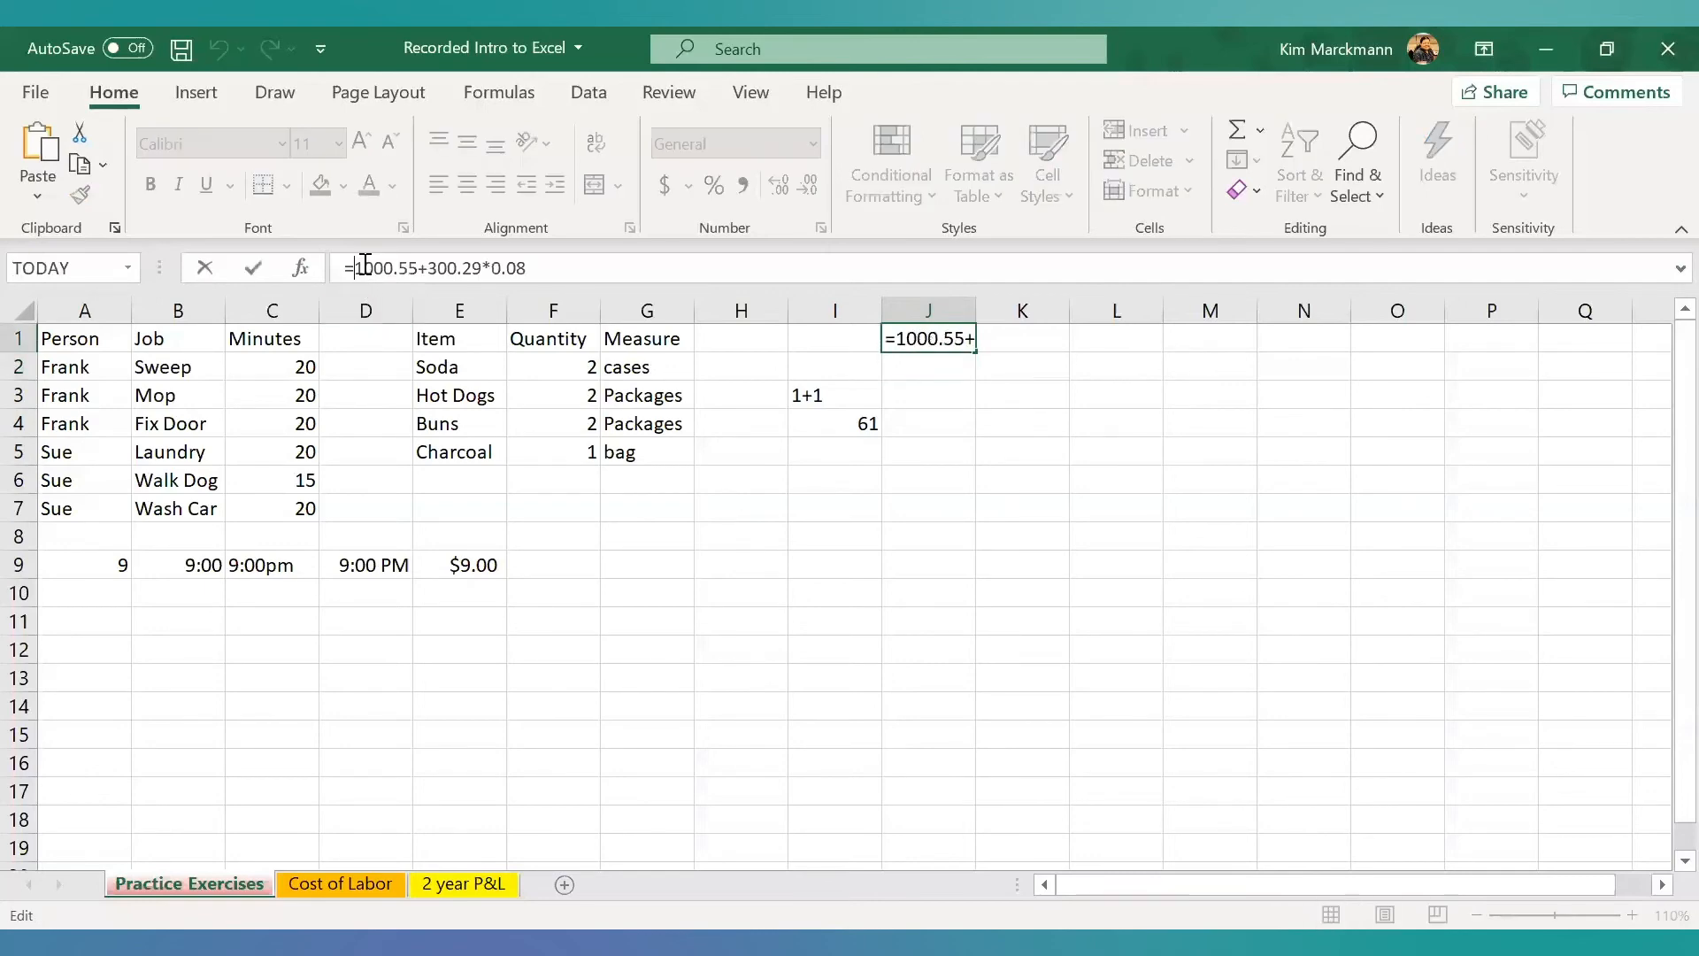
text(()
click(363, 265)
key(Return)
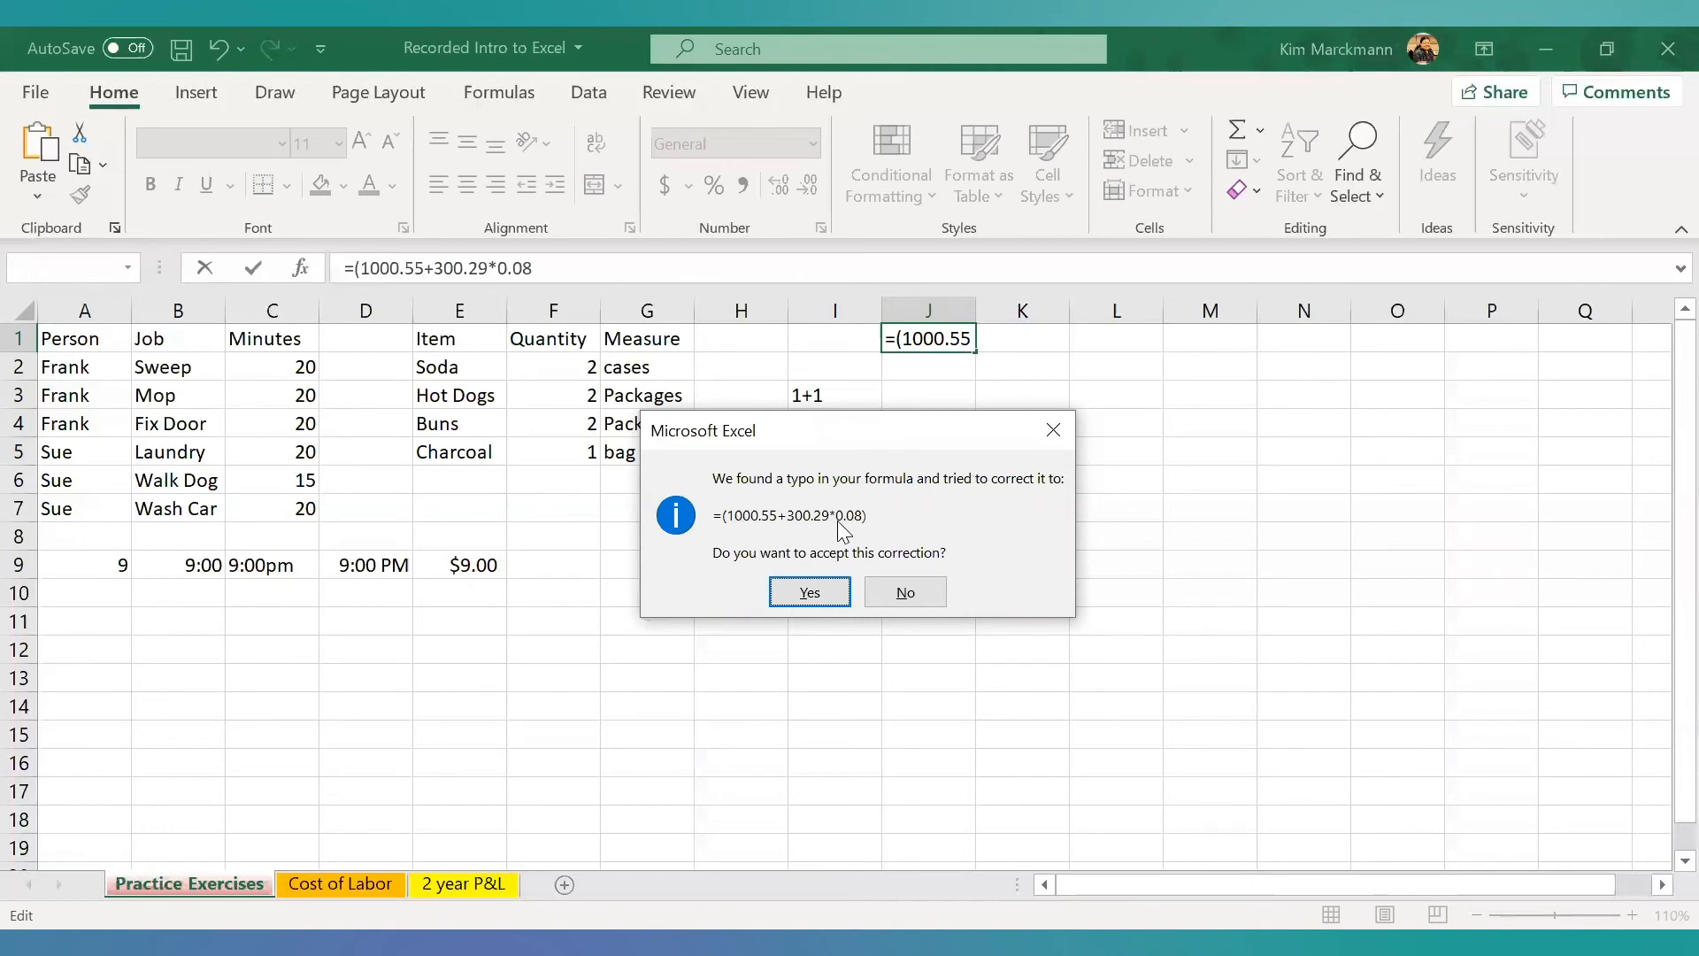
click(924, 588)
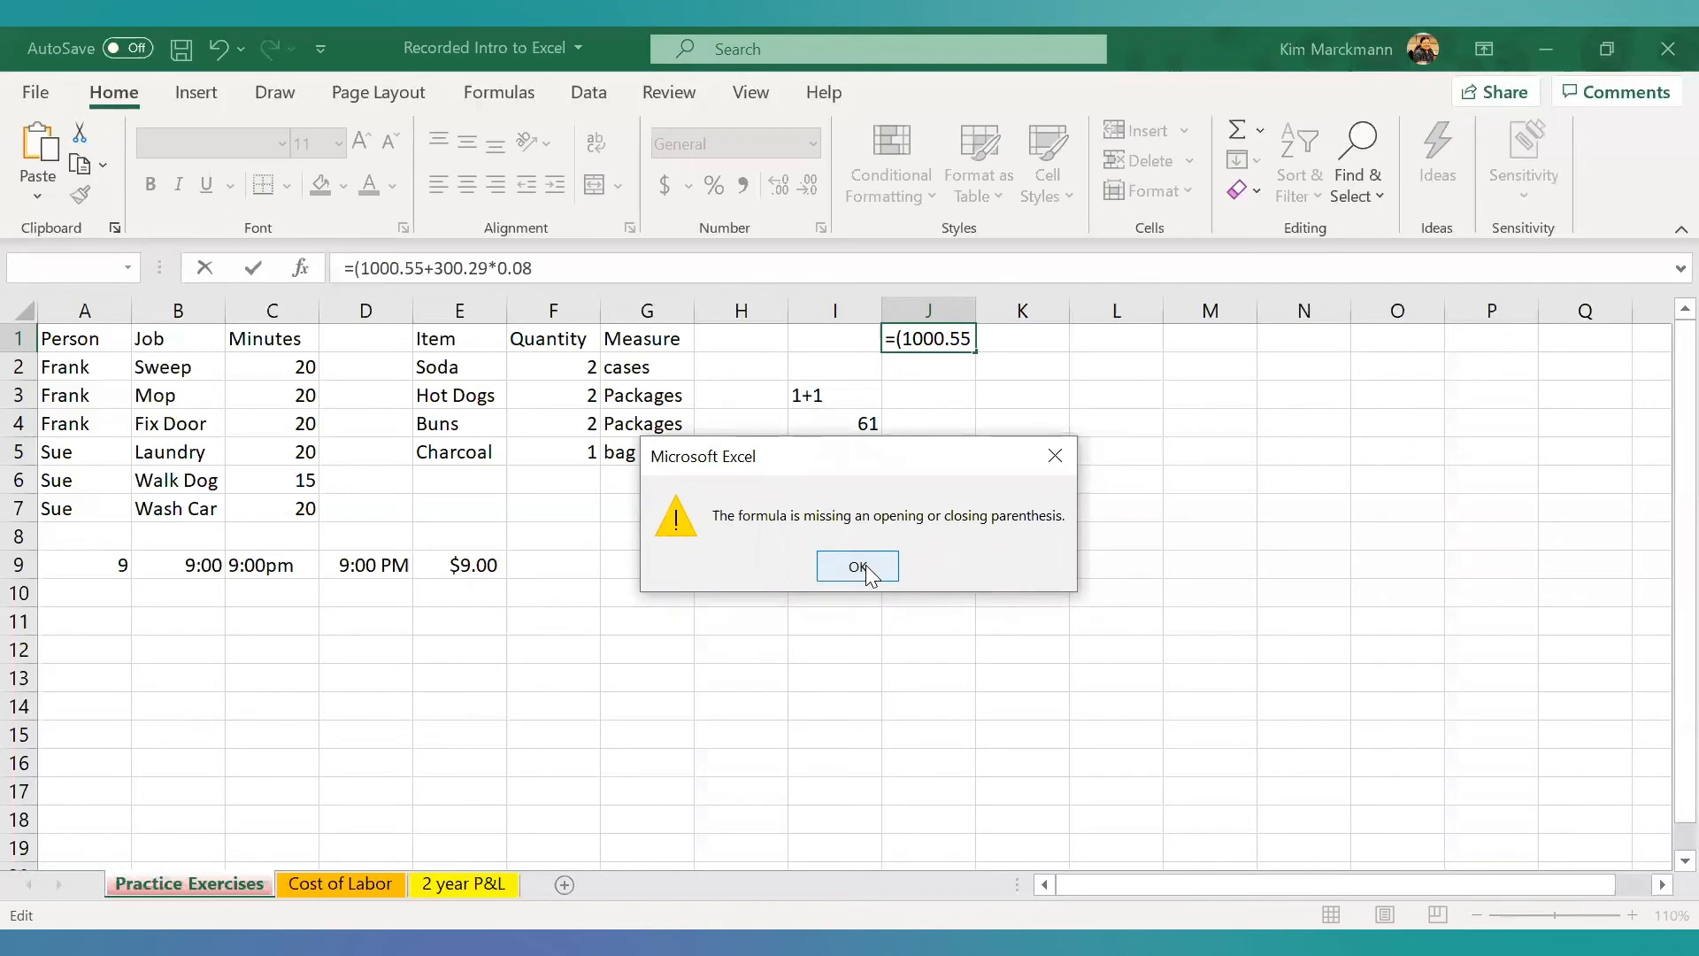
click(865, 567)
- Insert the closing parenthesis after 300.29 in J1 and commit the formula as =(1000.55+300.29)*0.08
click(489, 268)
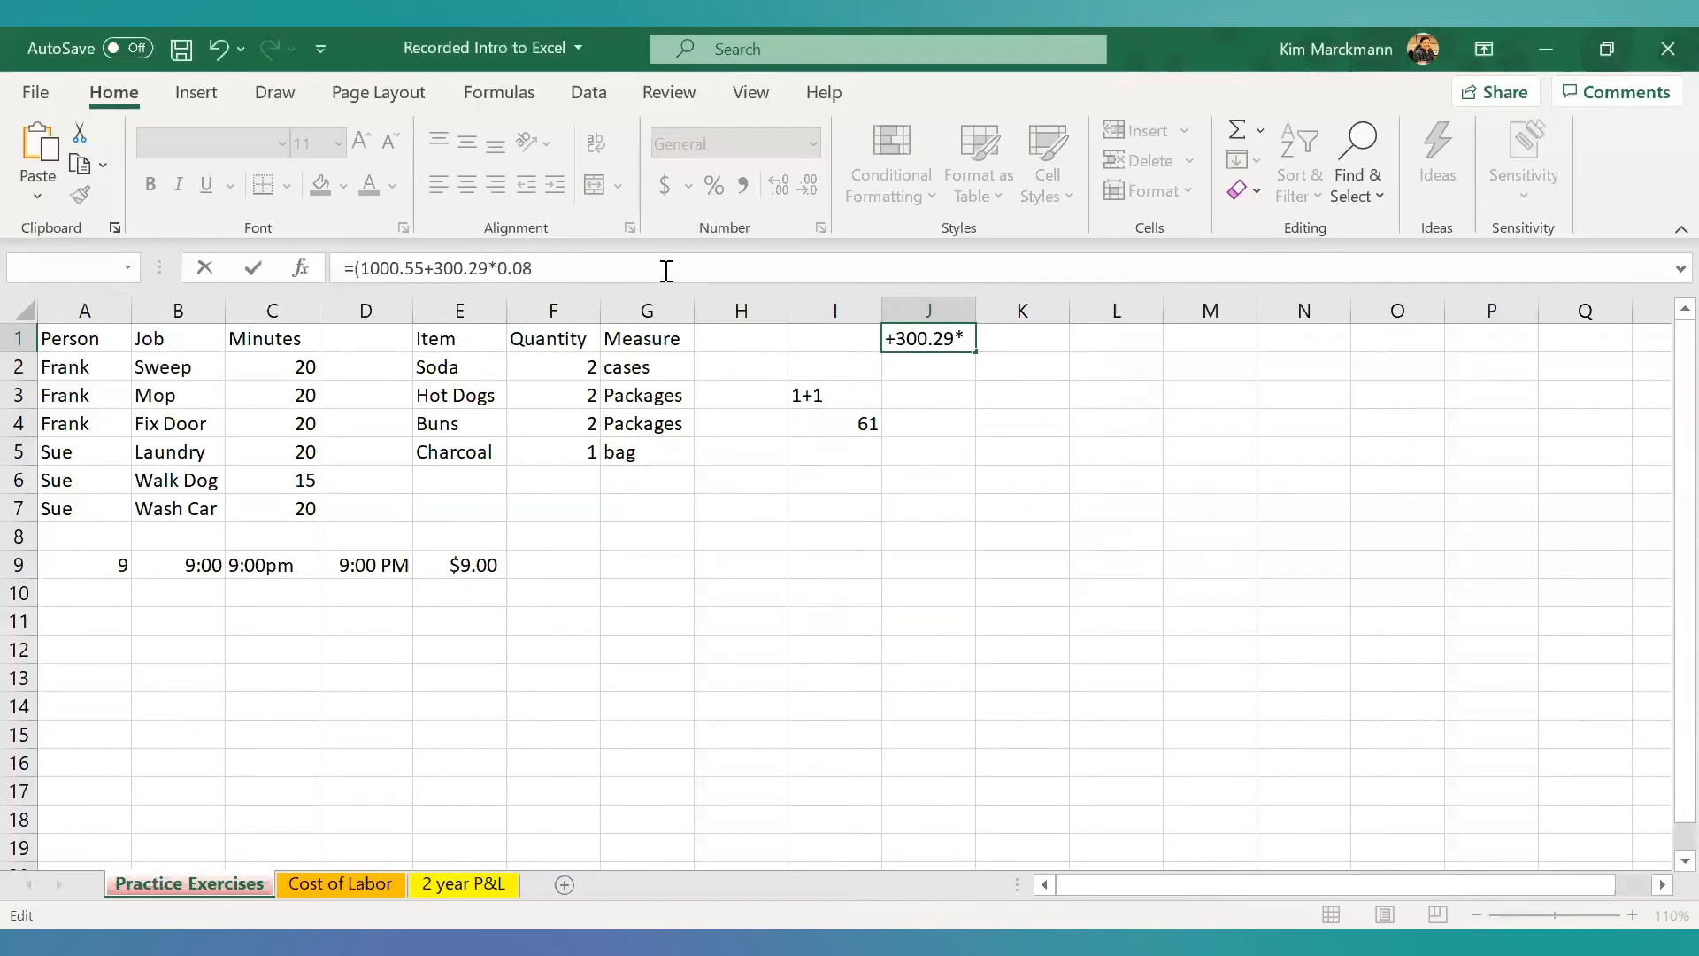
text())
key(Return)
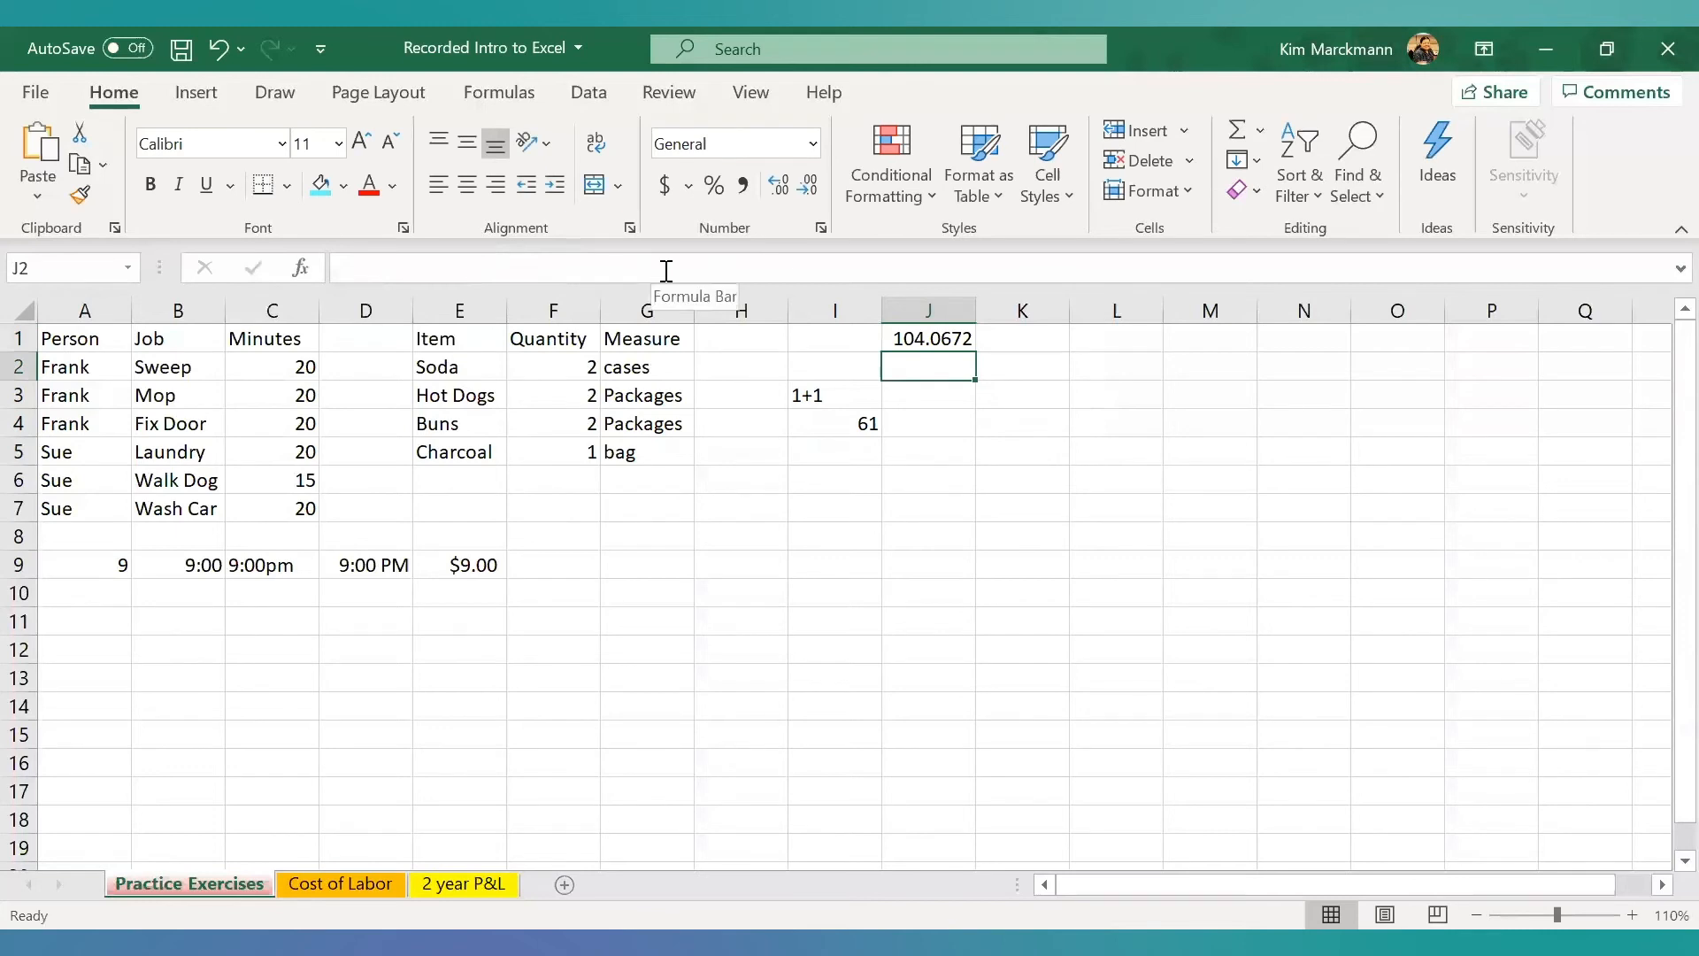
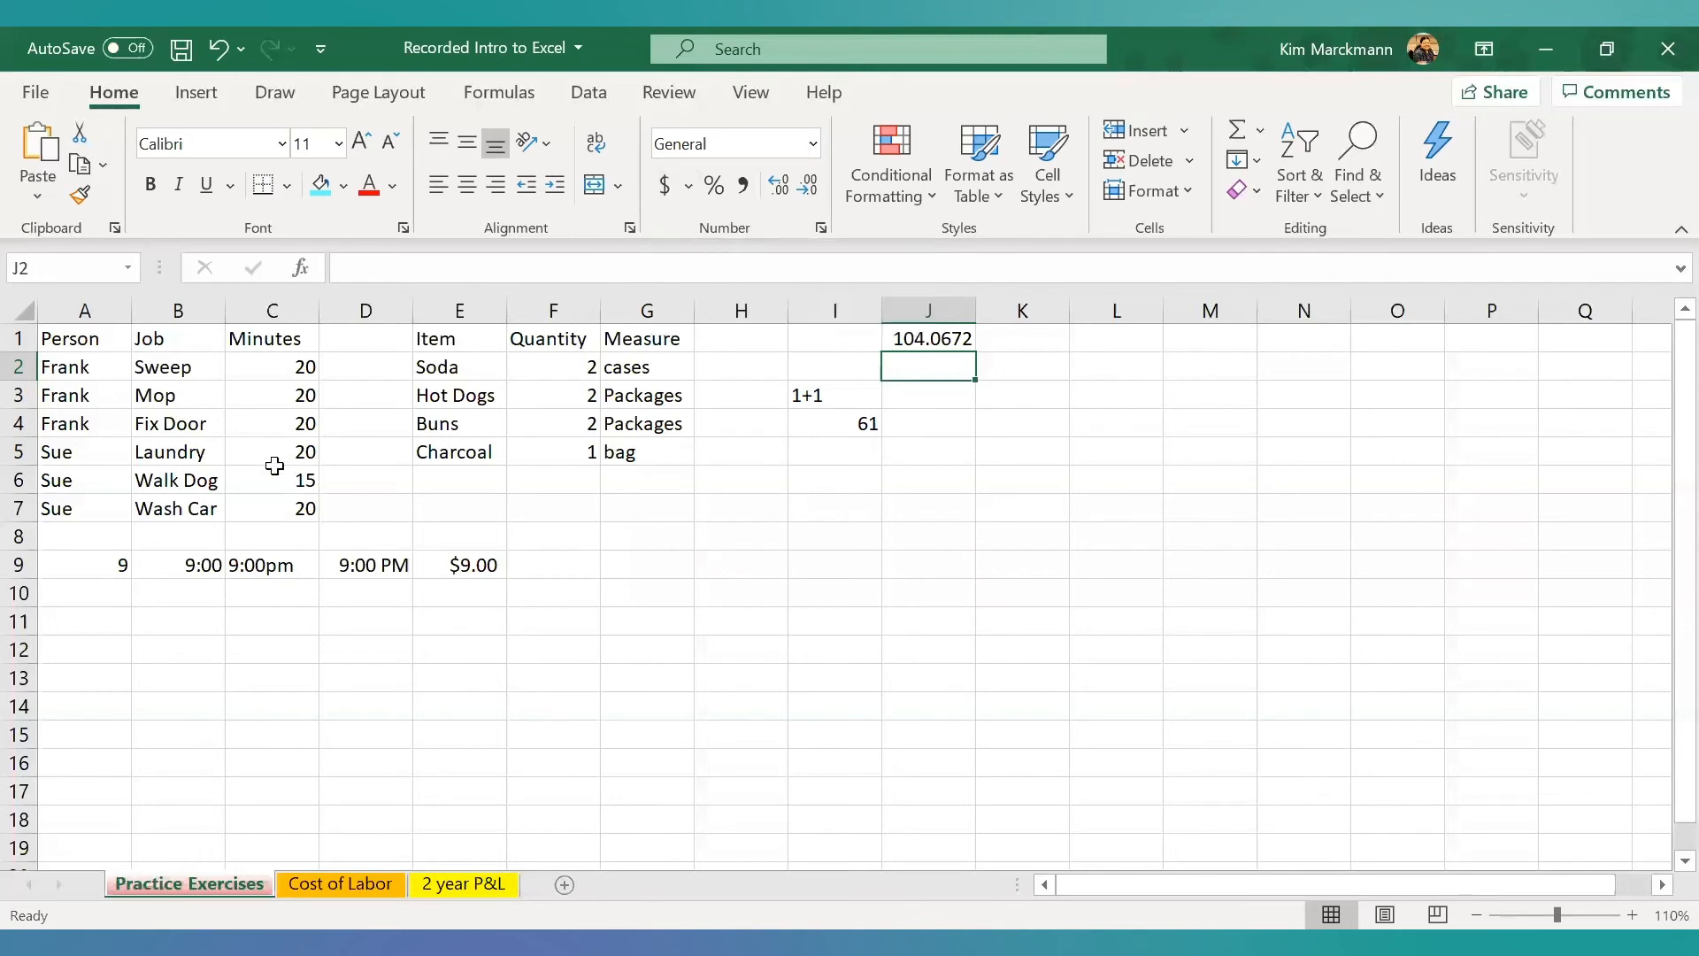
- Cut the row of 9 entries in A9:E9 and paste it starting at cell A12
drag(84, 563, 484, 565)
key(ctrl+c)
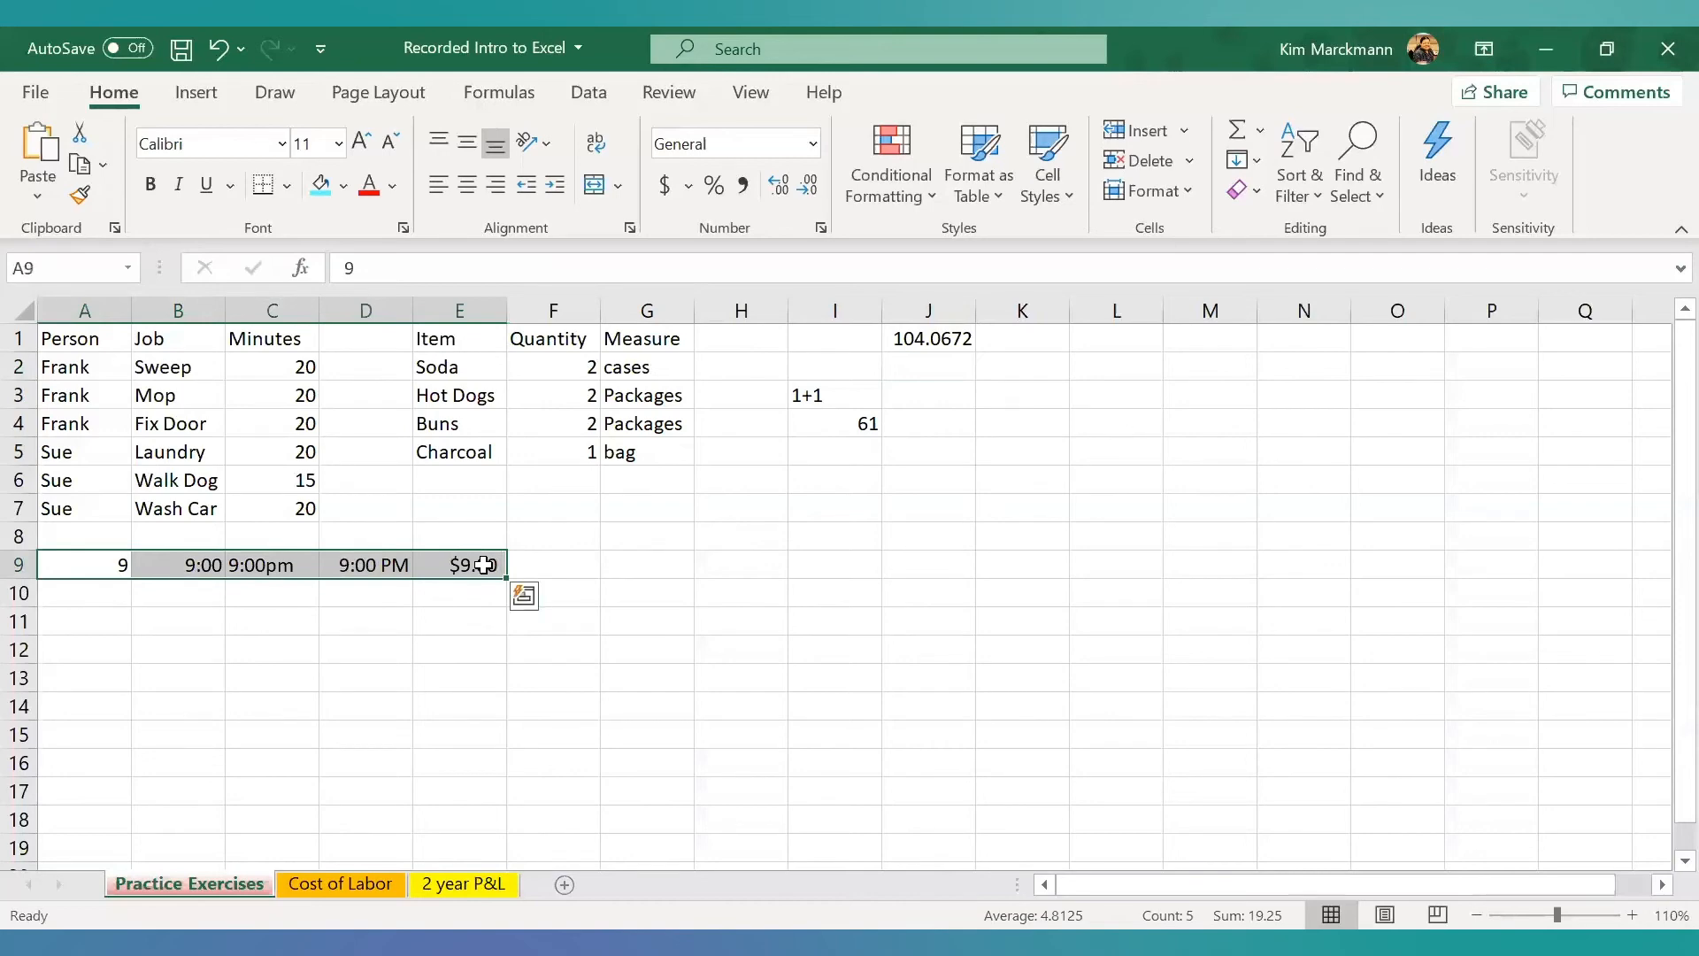
right_click(431, 565)
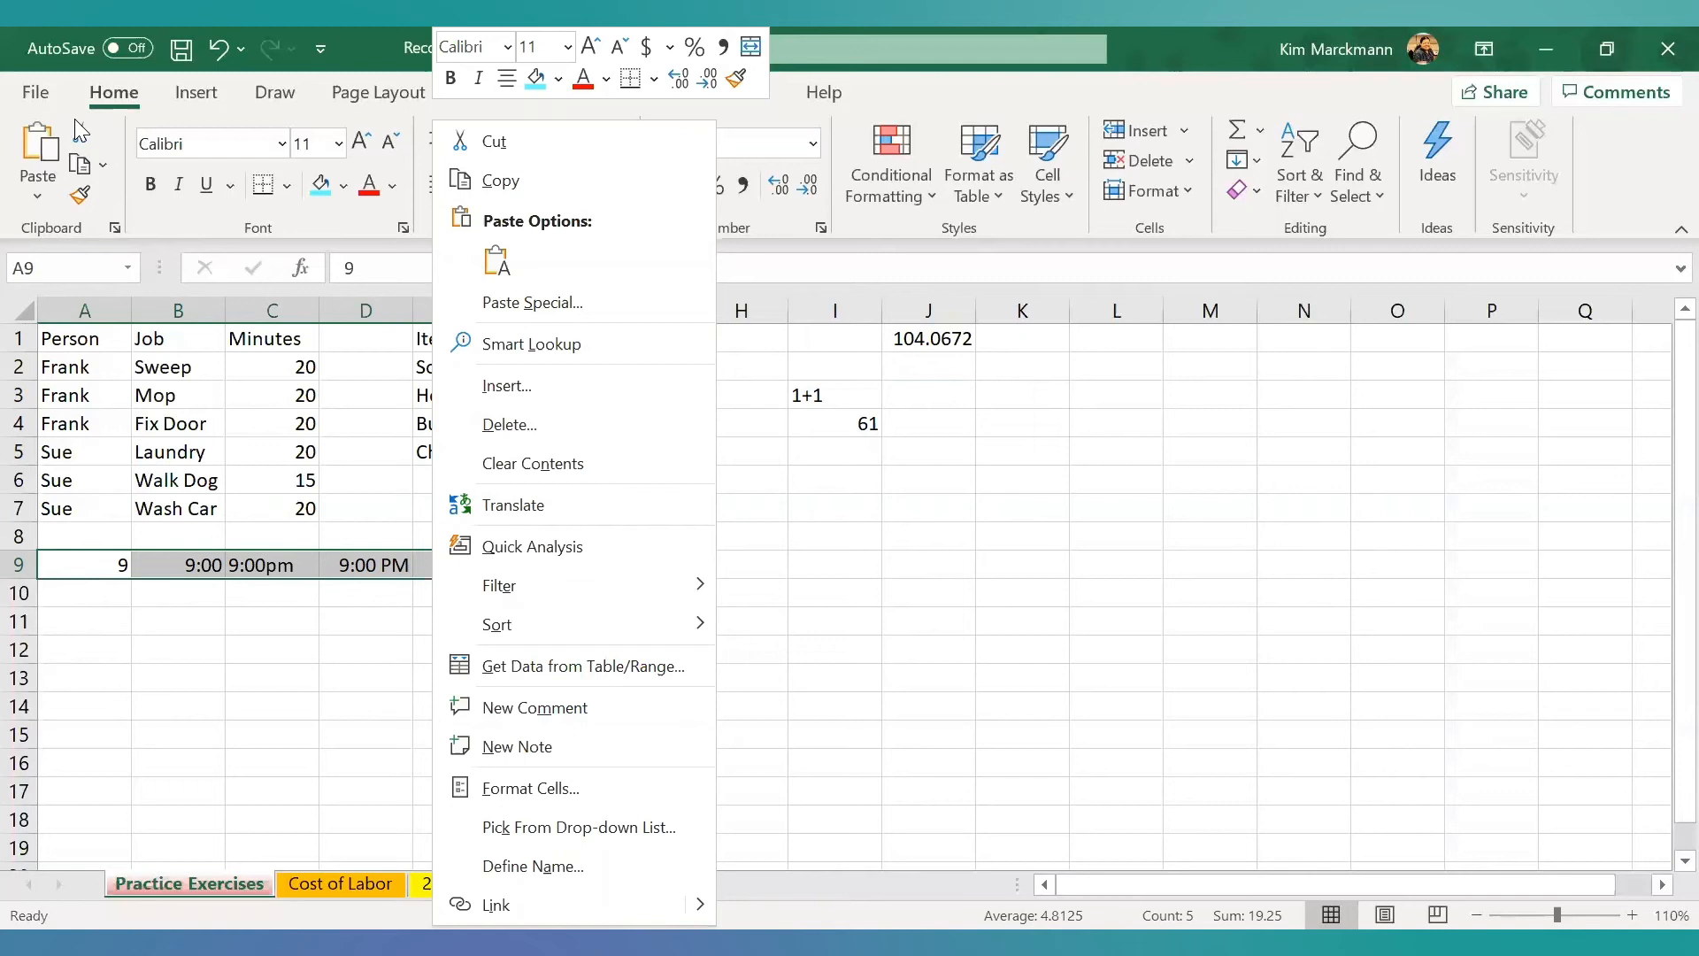
click(511, 142)
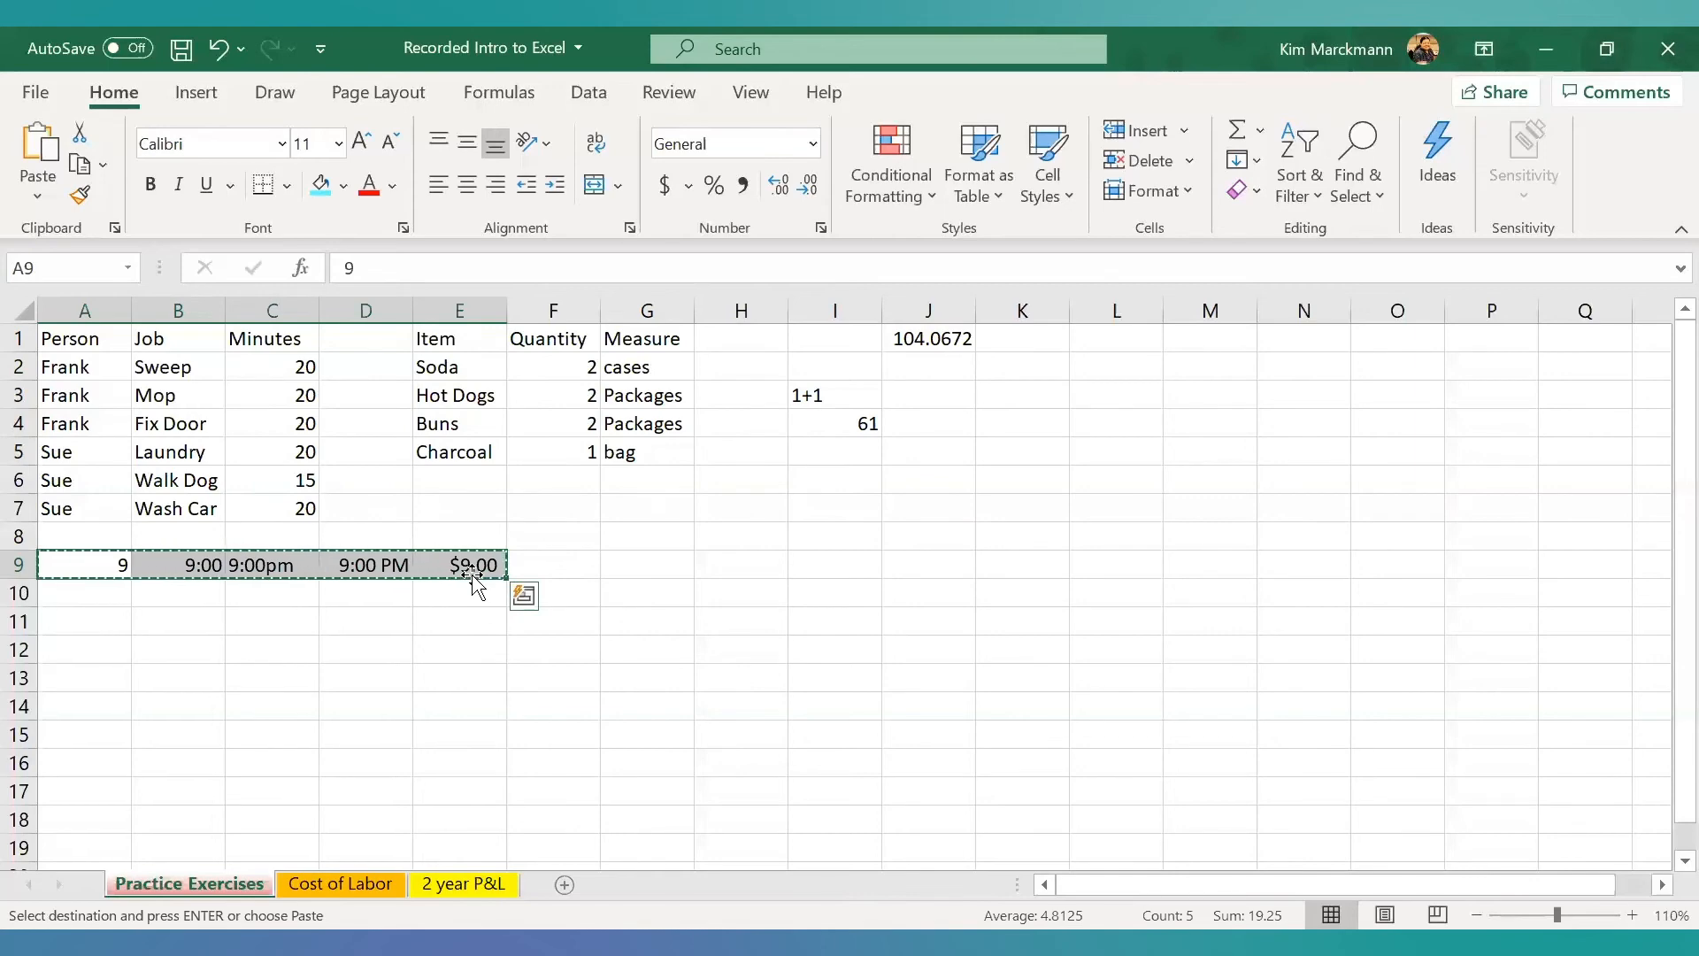
click(60, 647)
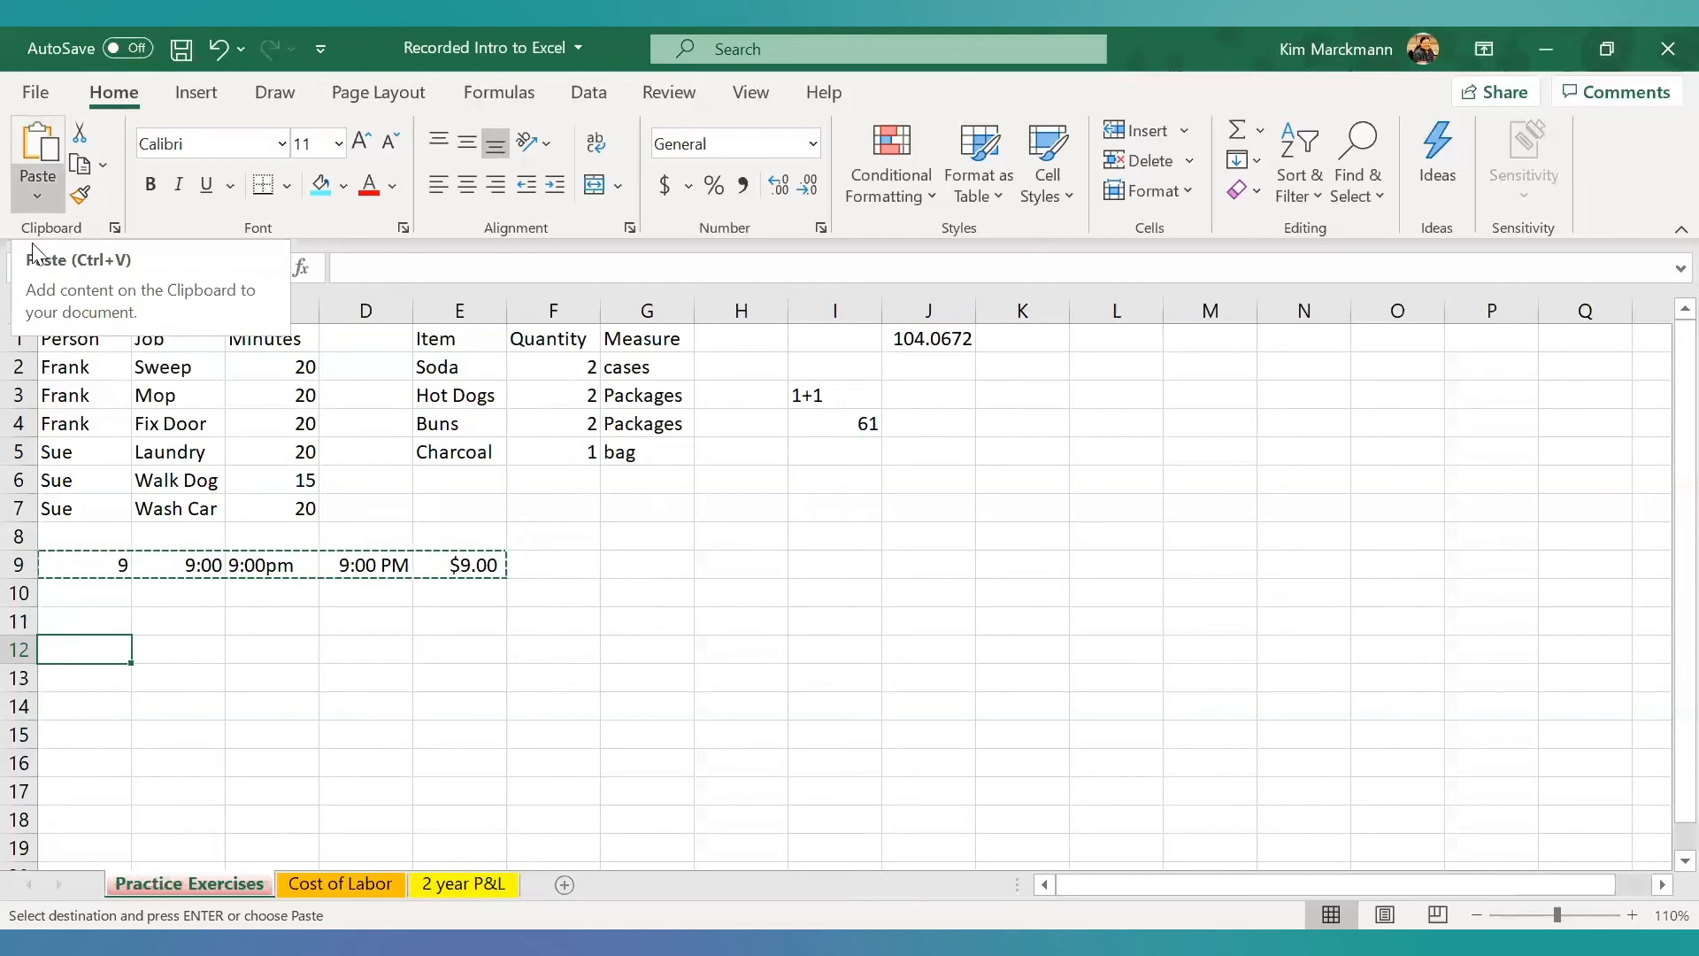
right_click(86, 653)
click(156, 303)
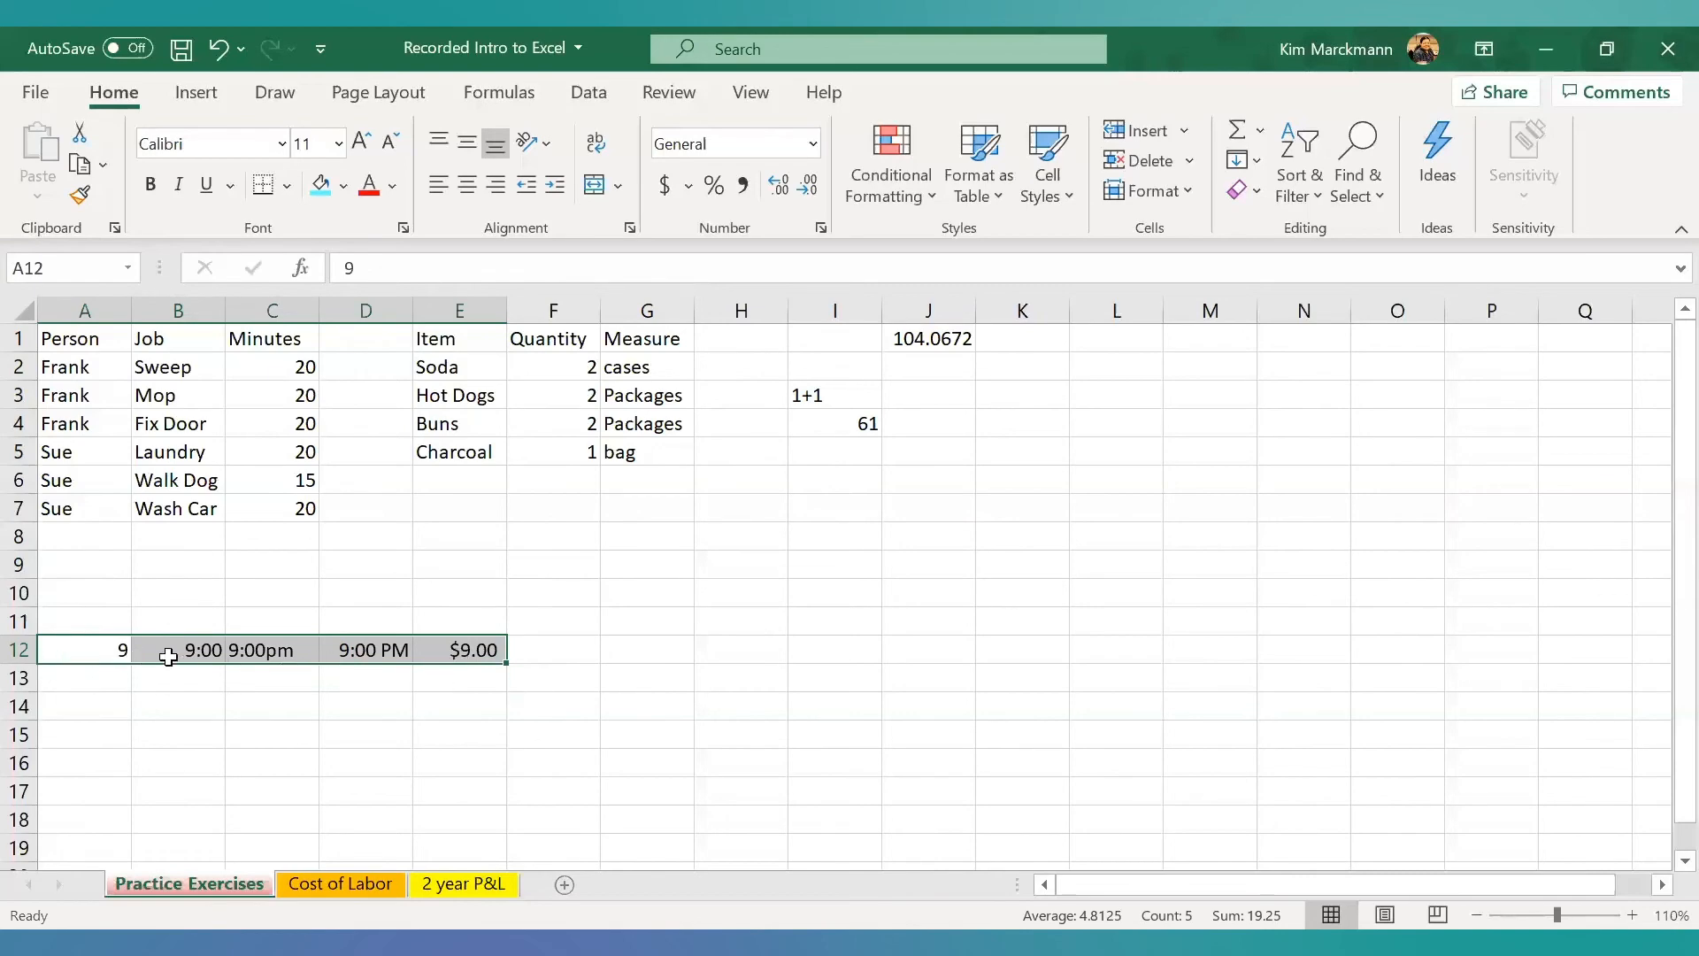
- Copy the entries in A12:E12, paste the copy starting at A13, and view the available paste options without changing them
right_click(79, 652)
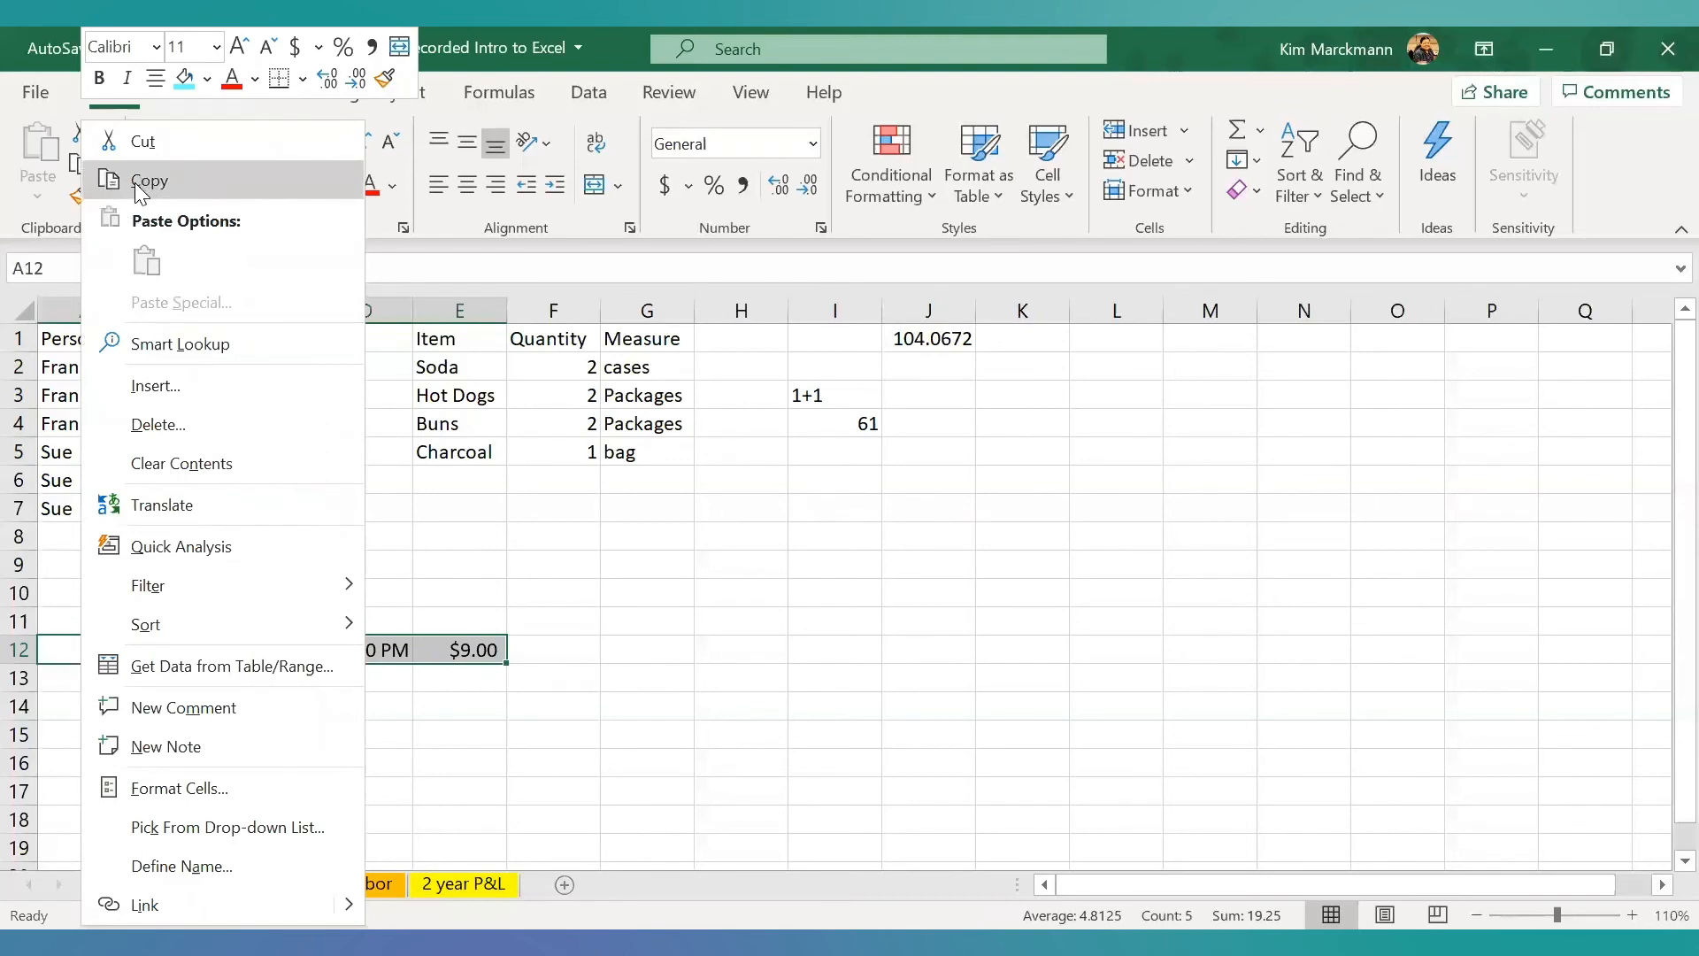
click(134, 183)
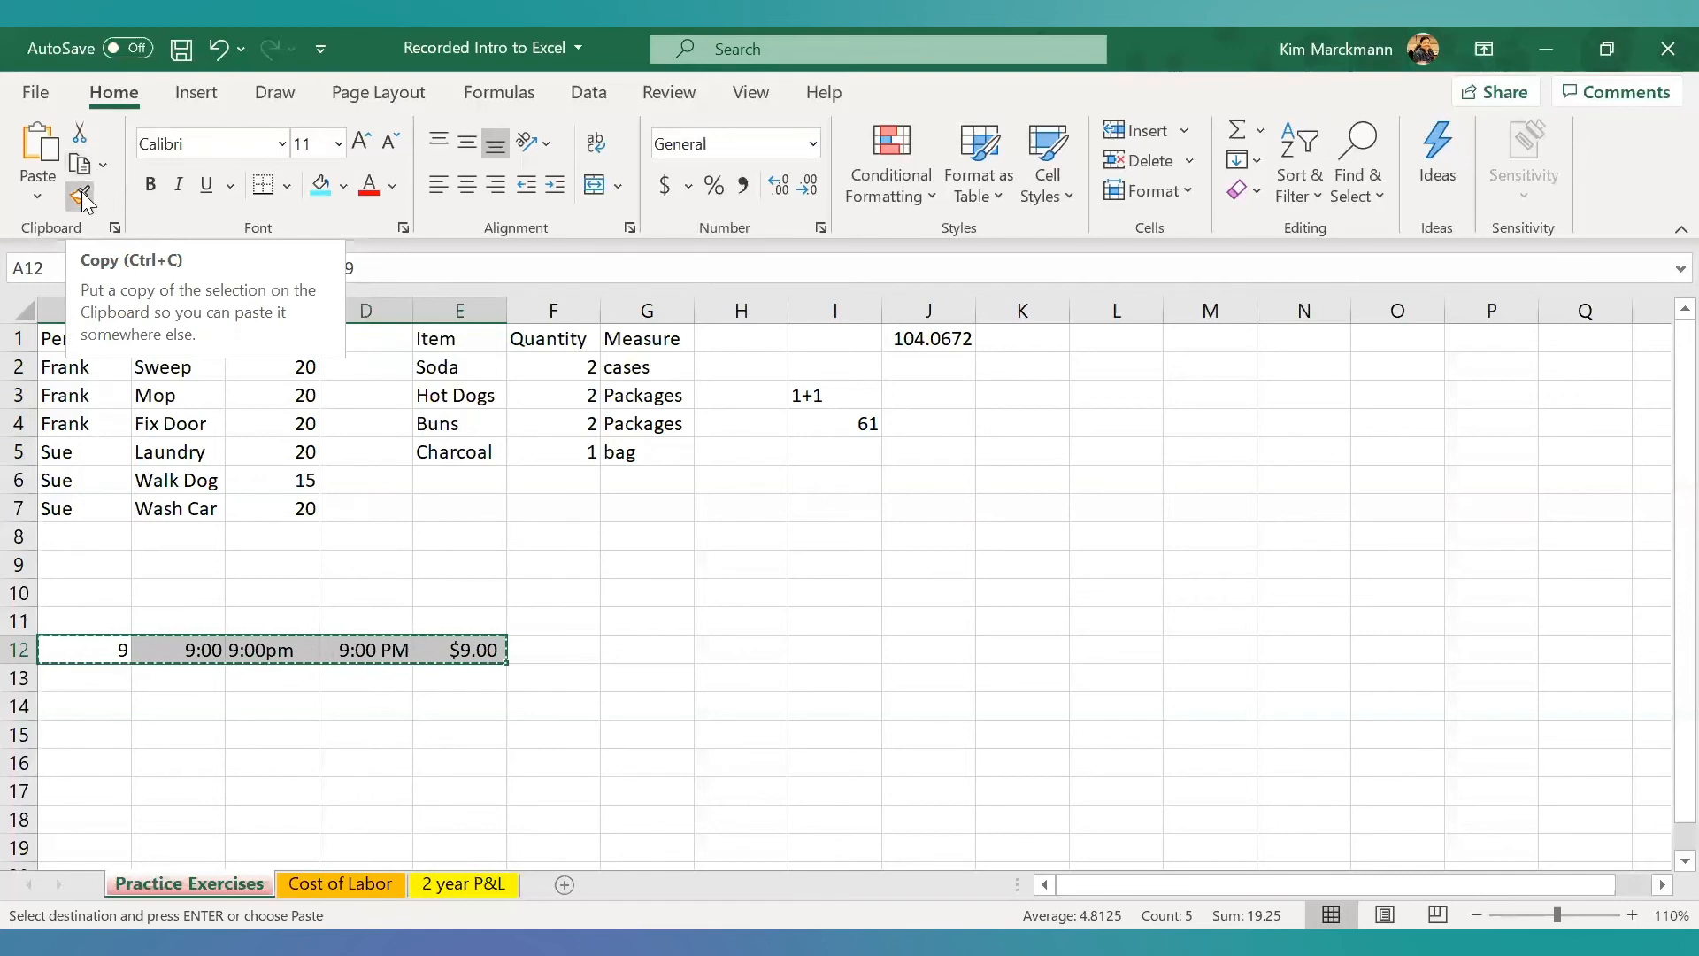
key(ctrl+v)
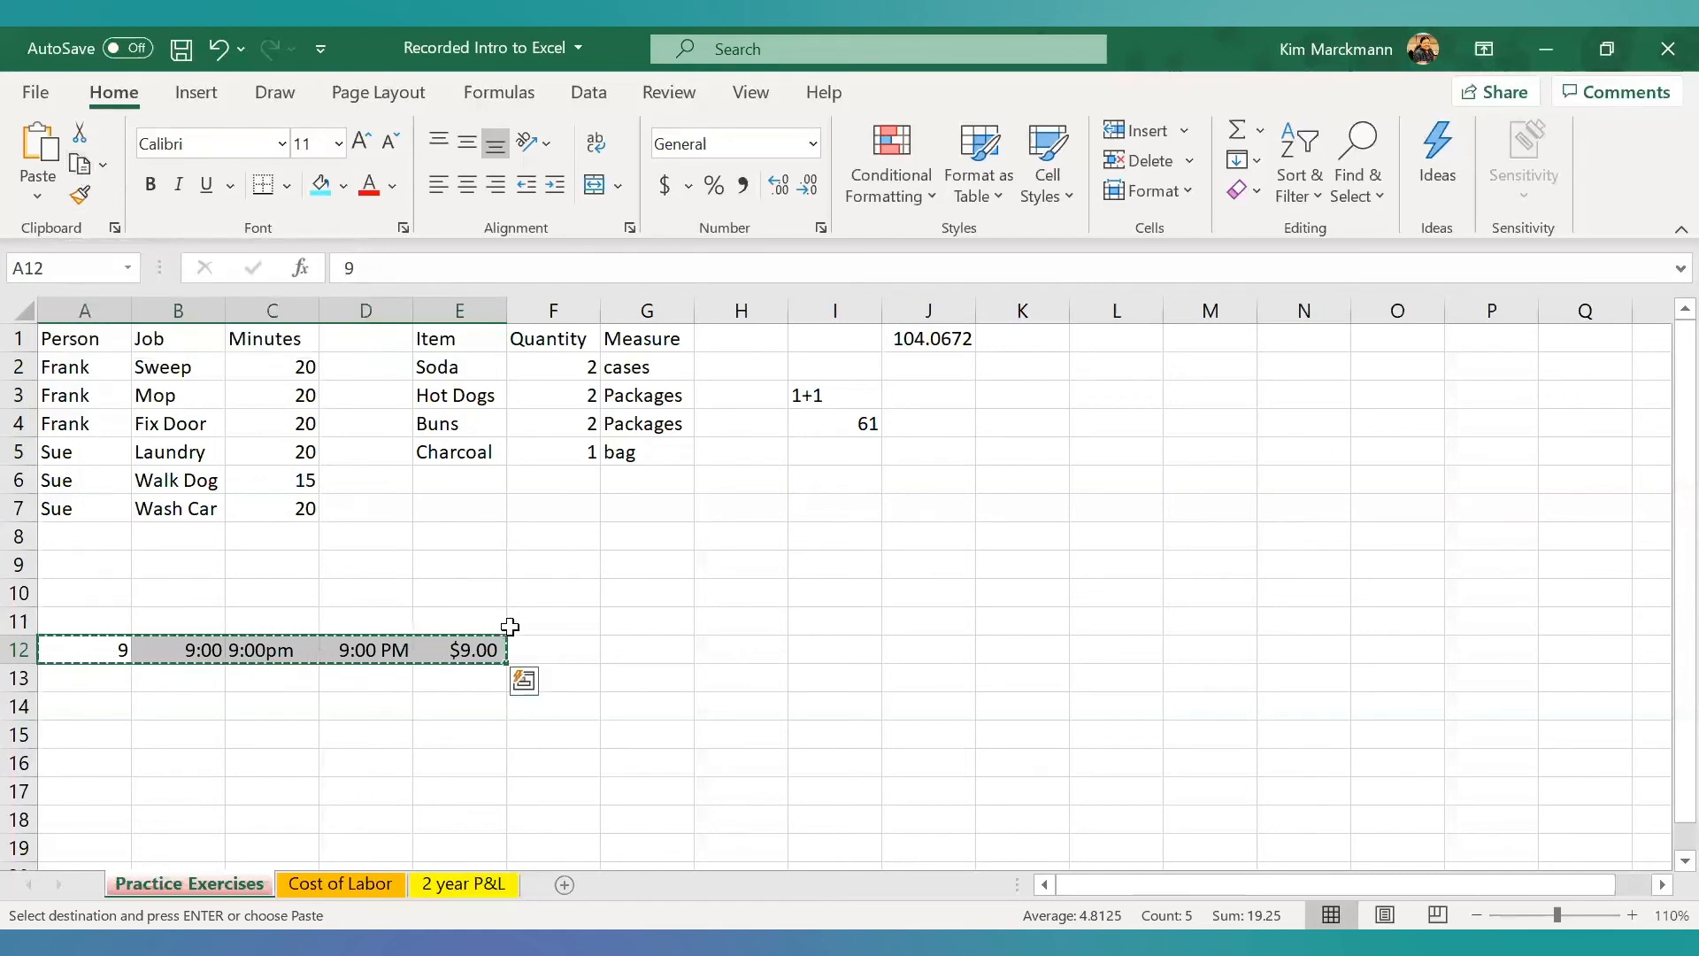
right_click(108, 678)
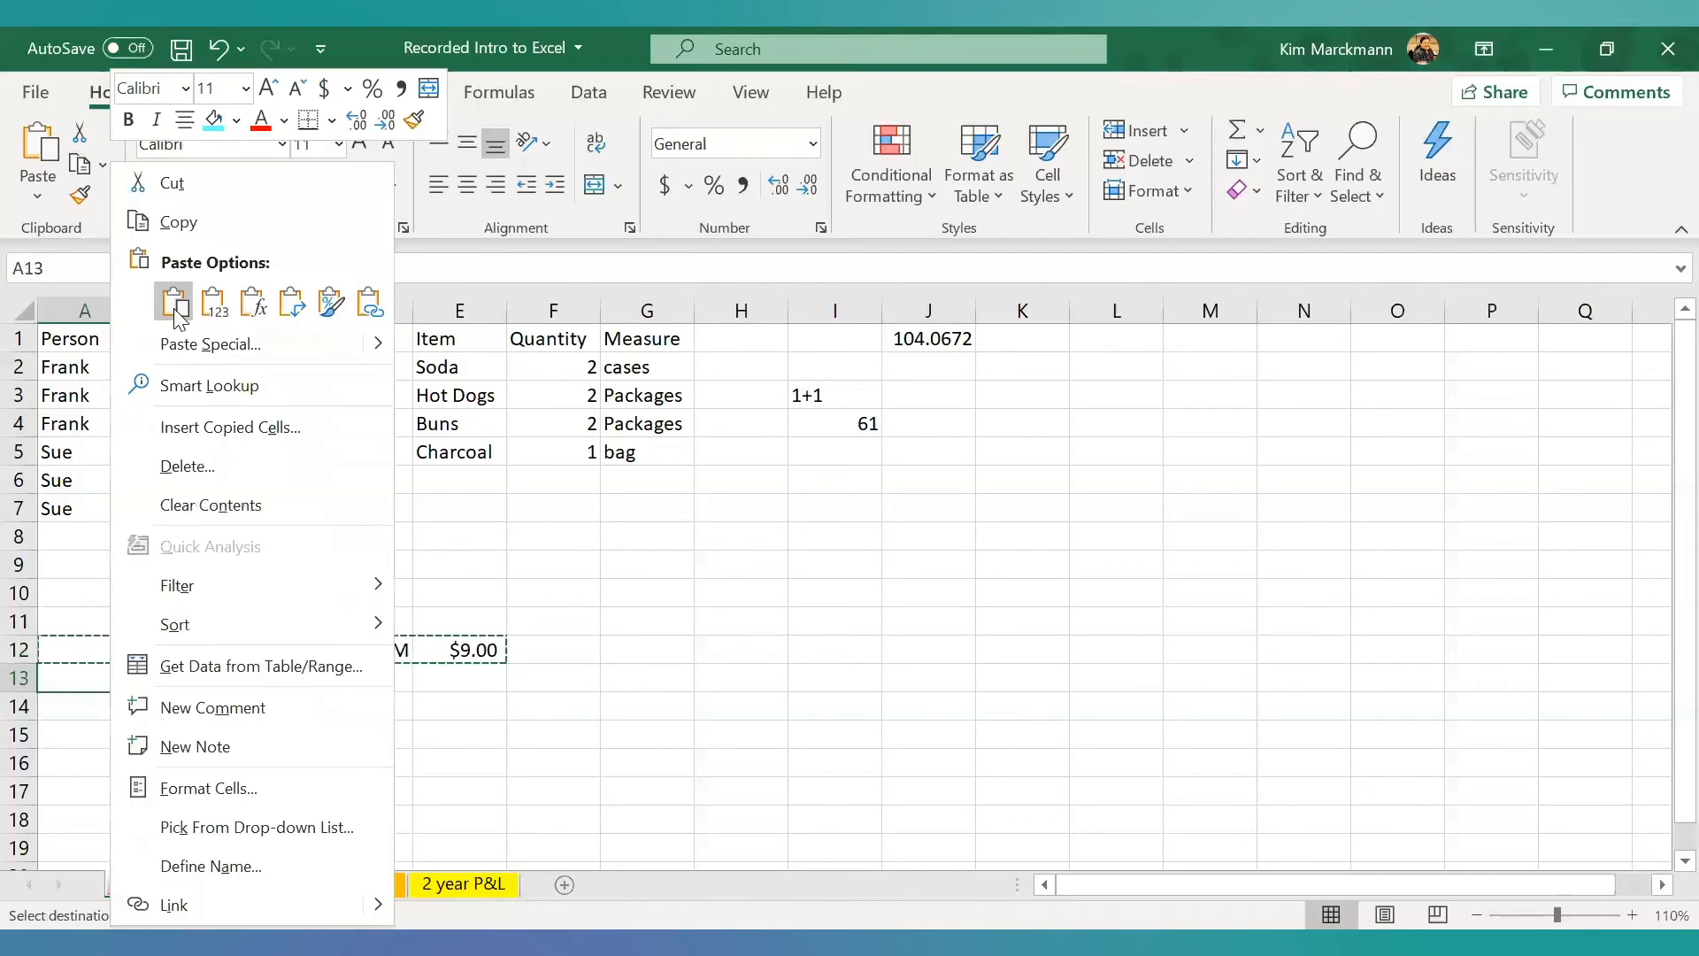
click(175, 312)
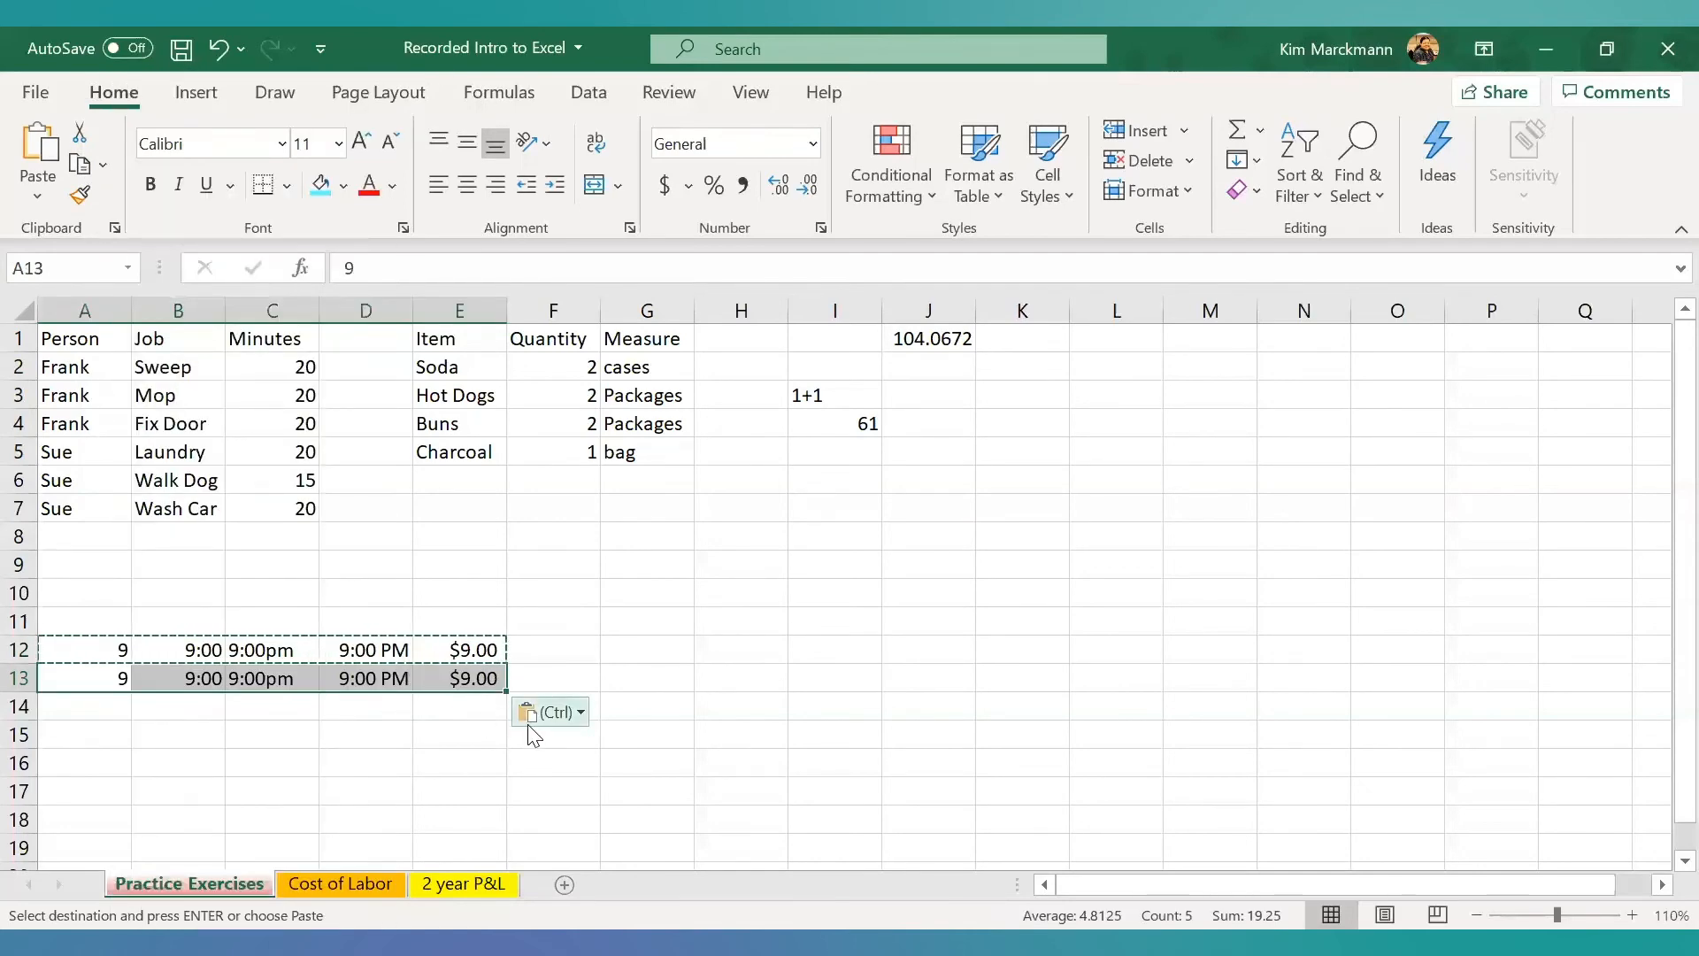
click(582, 713)
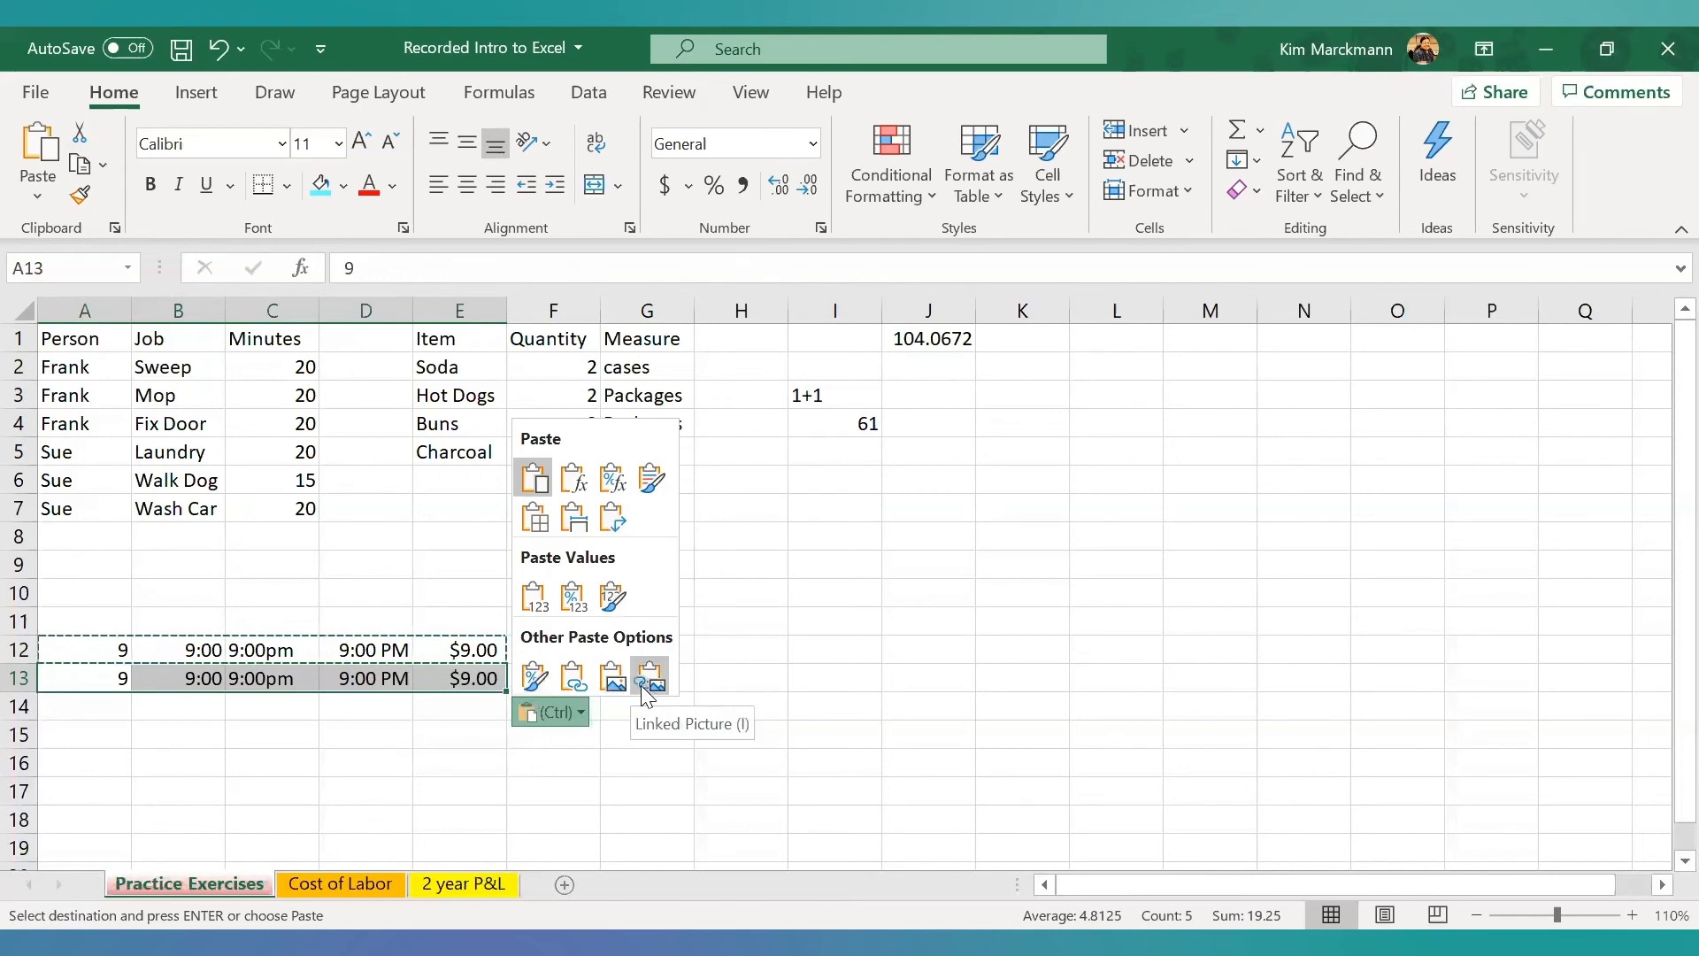
click(394, 763)
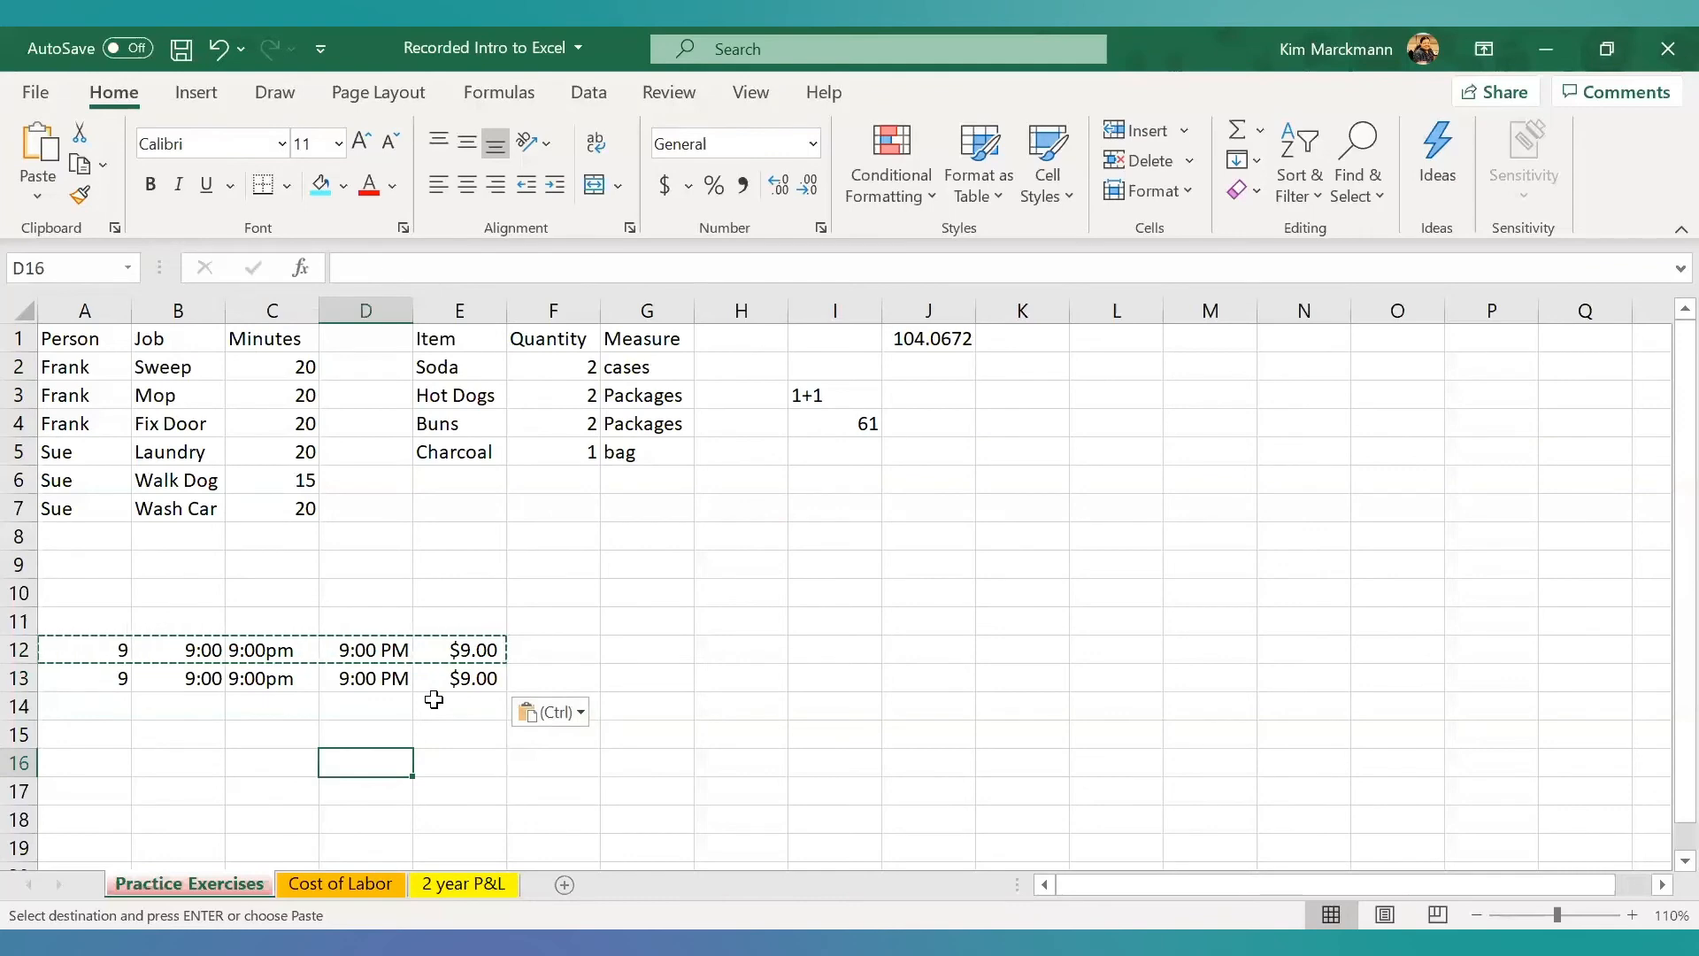
- Save the workbook and clear the contents of the entire Practice Exercises sheet, beginning with cell A1
click(181, 50)
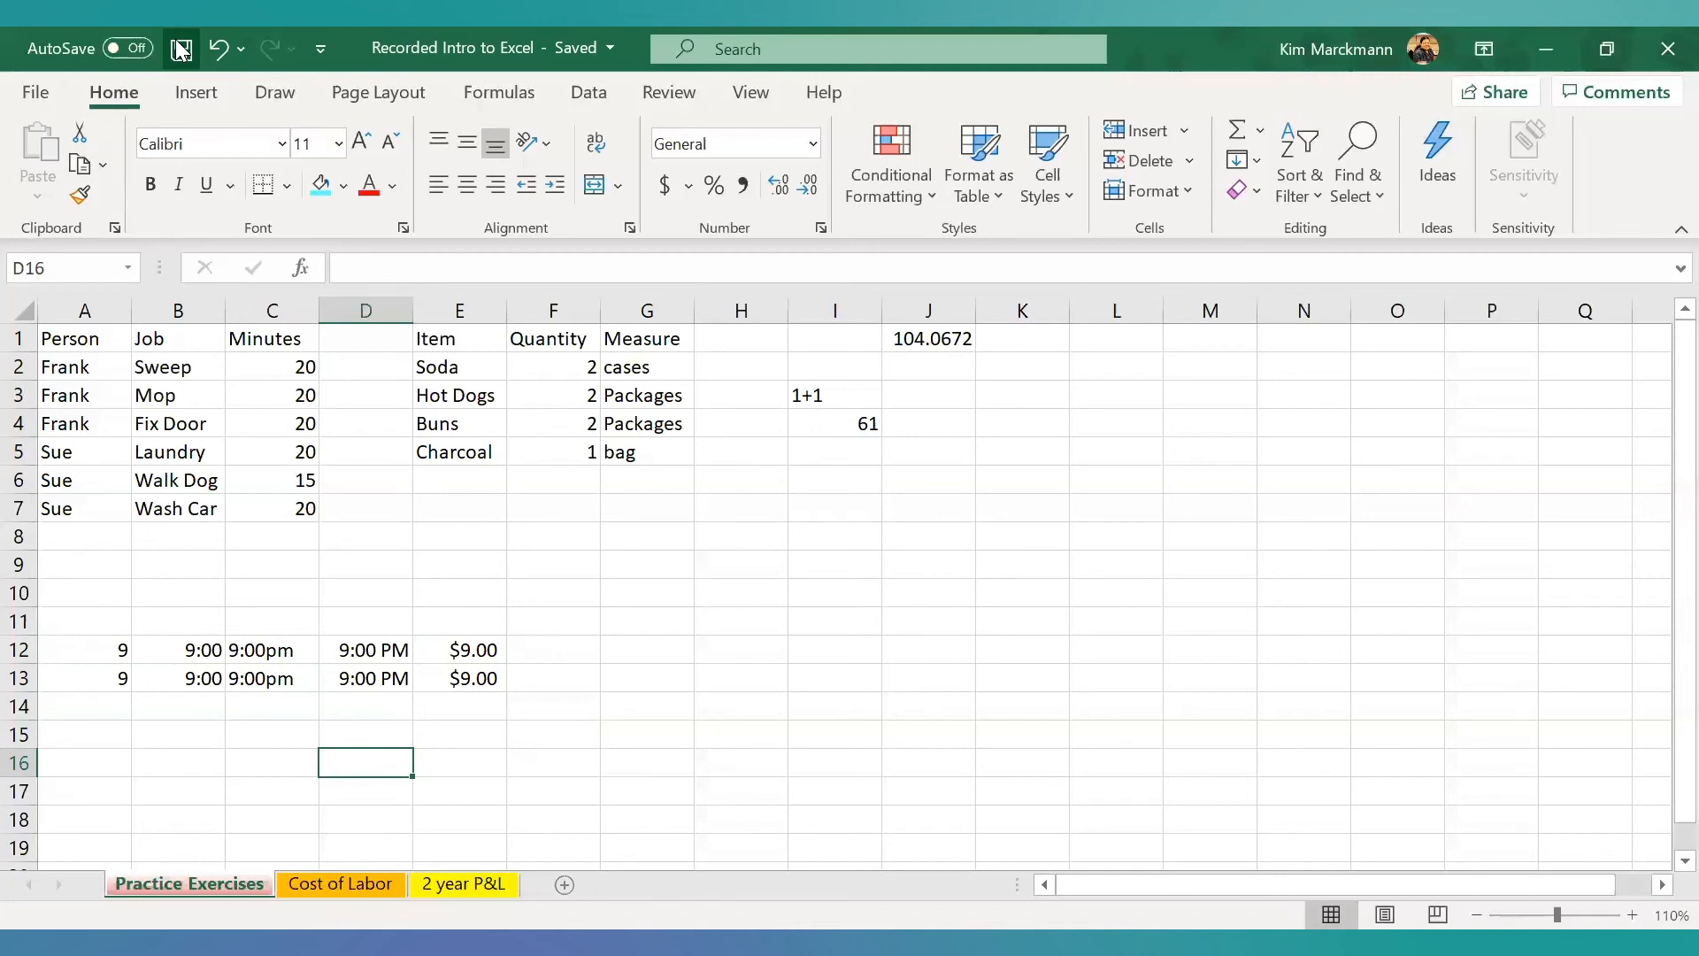
click(94, 342)
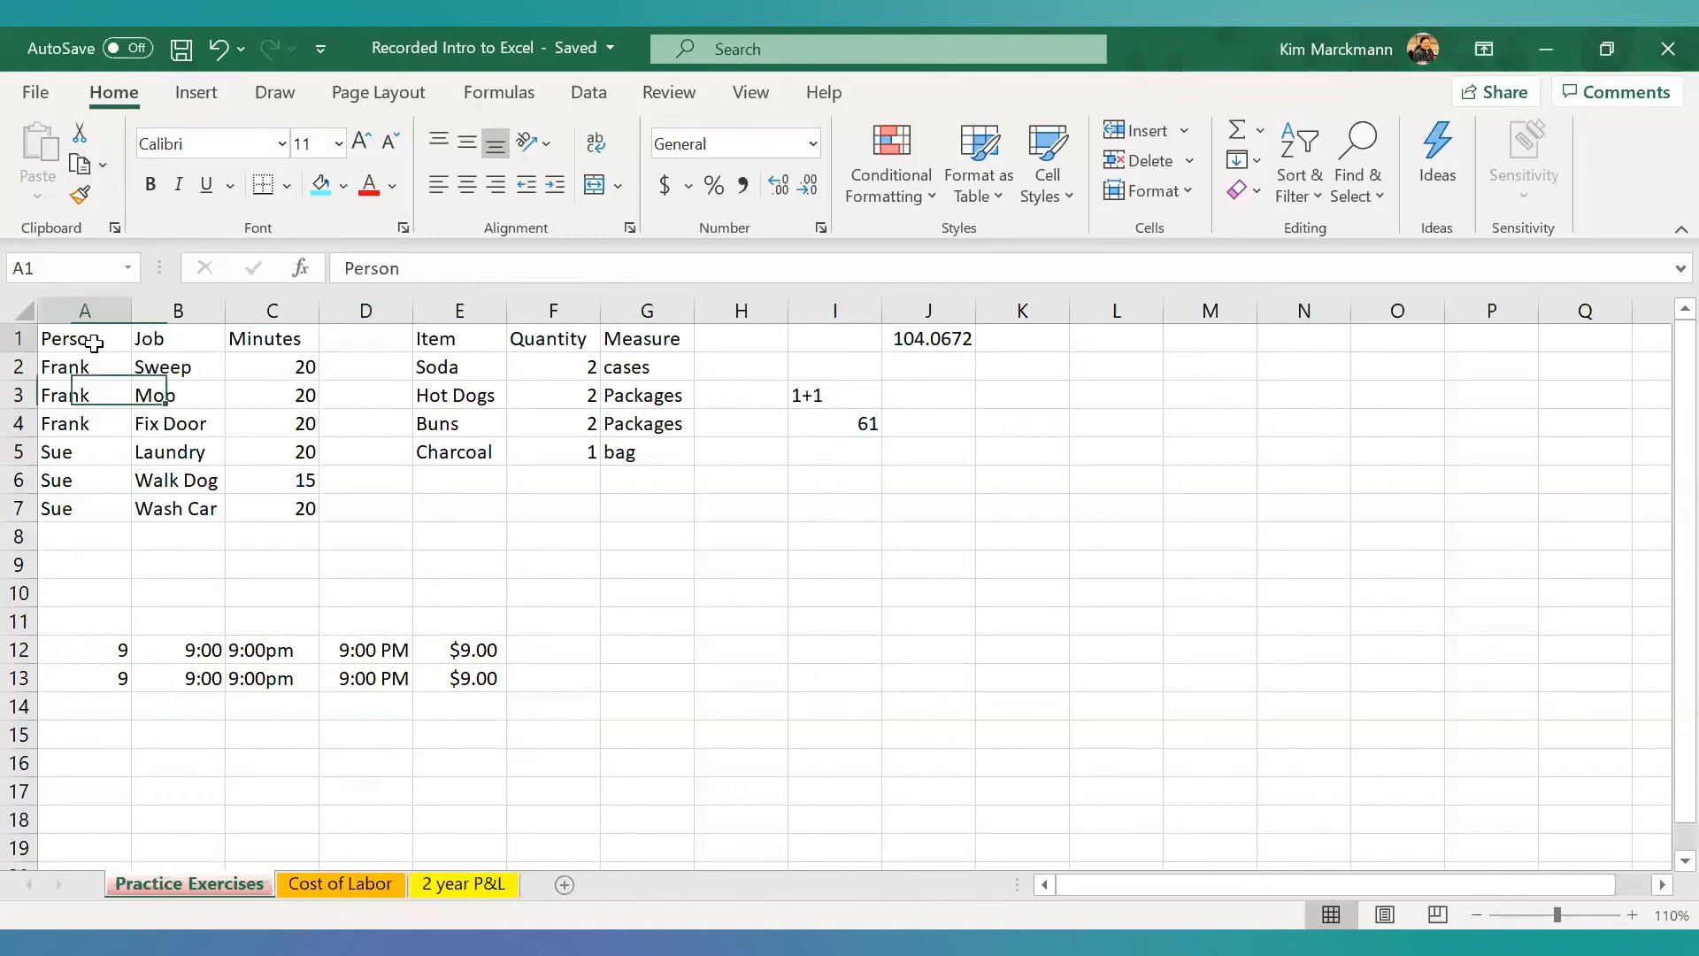
key(Delete)
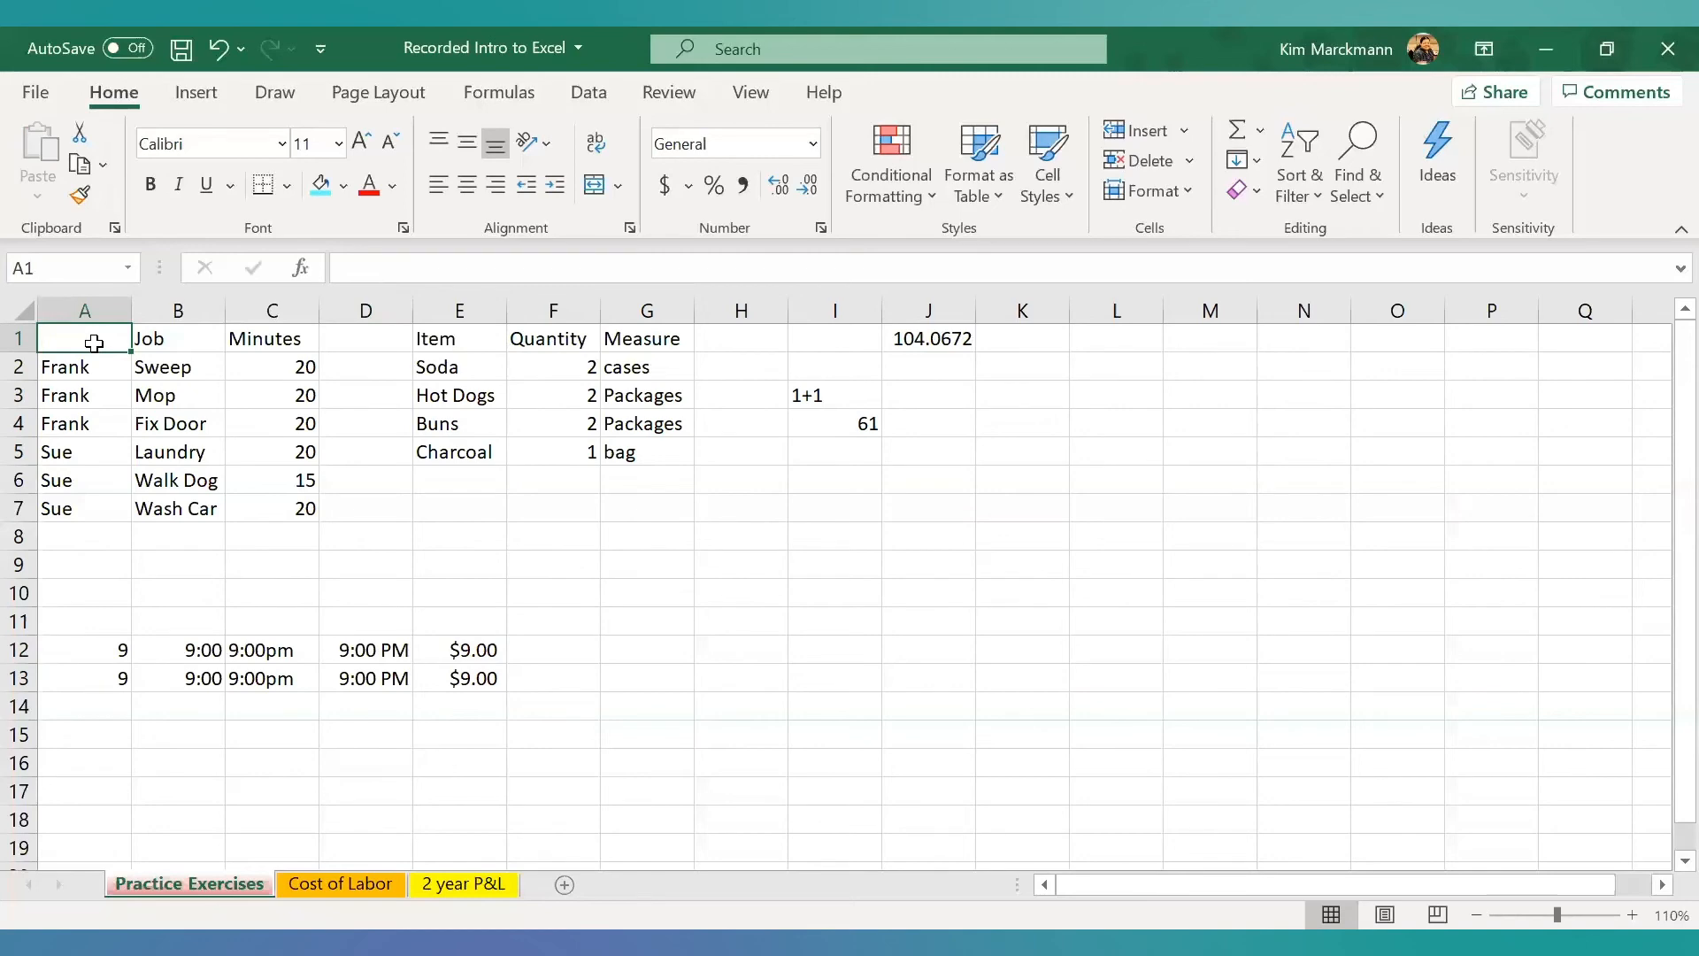
click(14, 301)
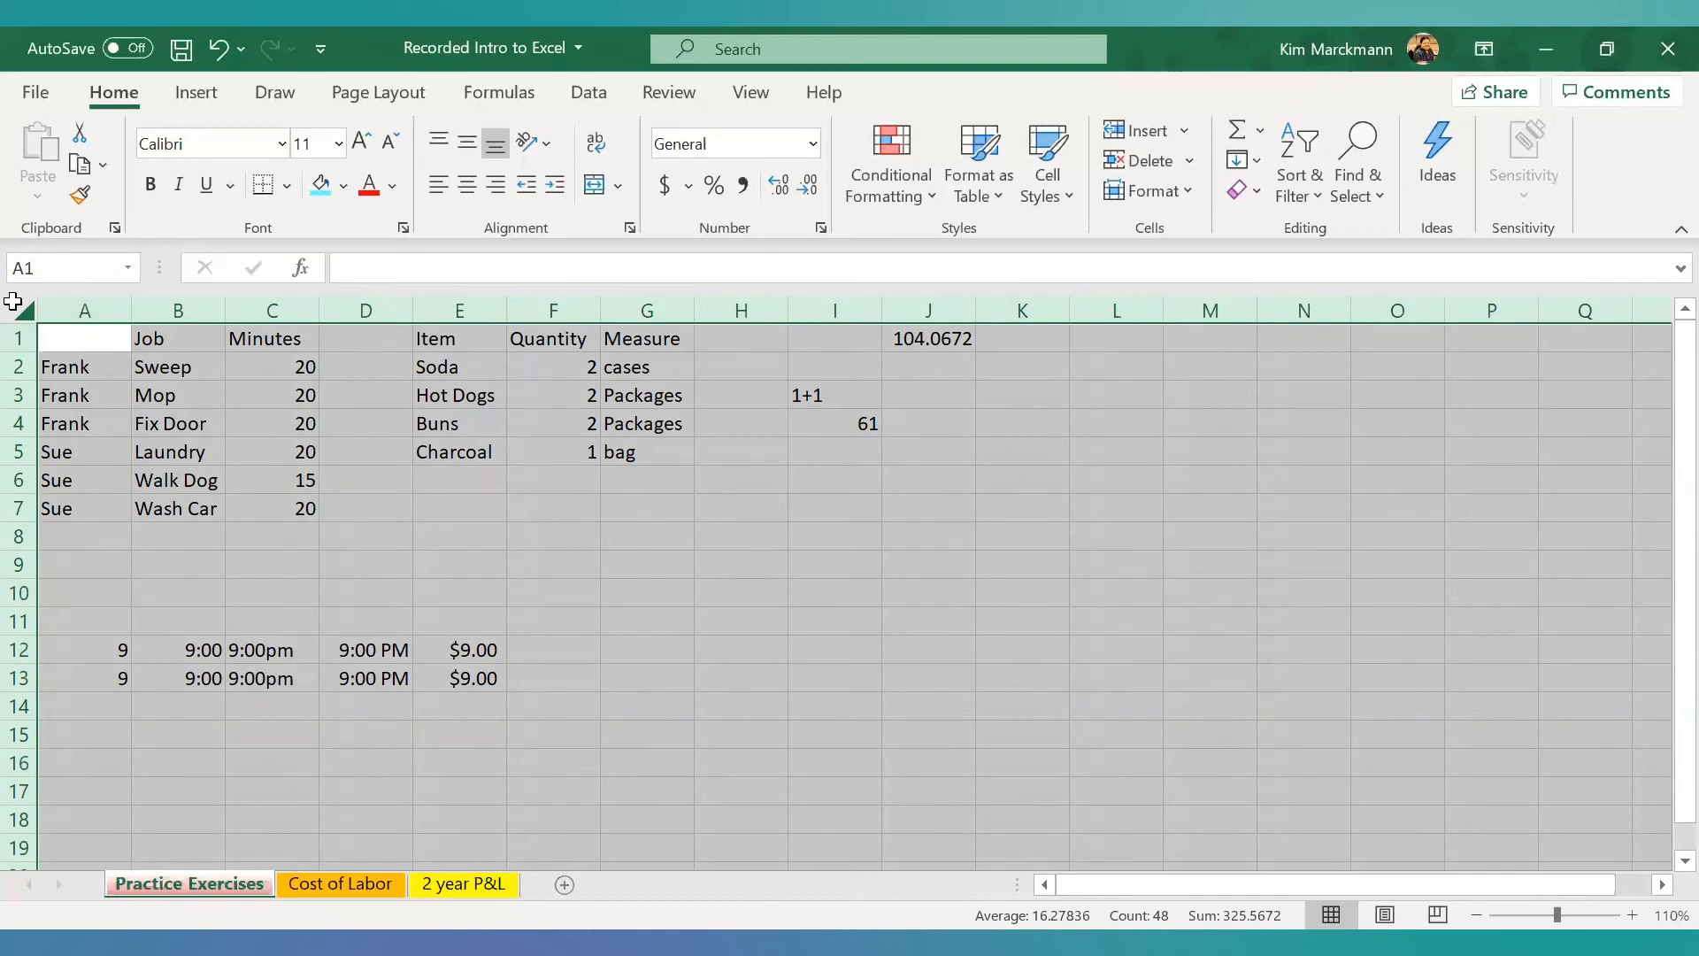
key(Delete)
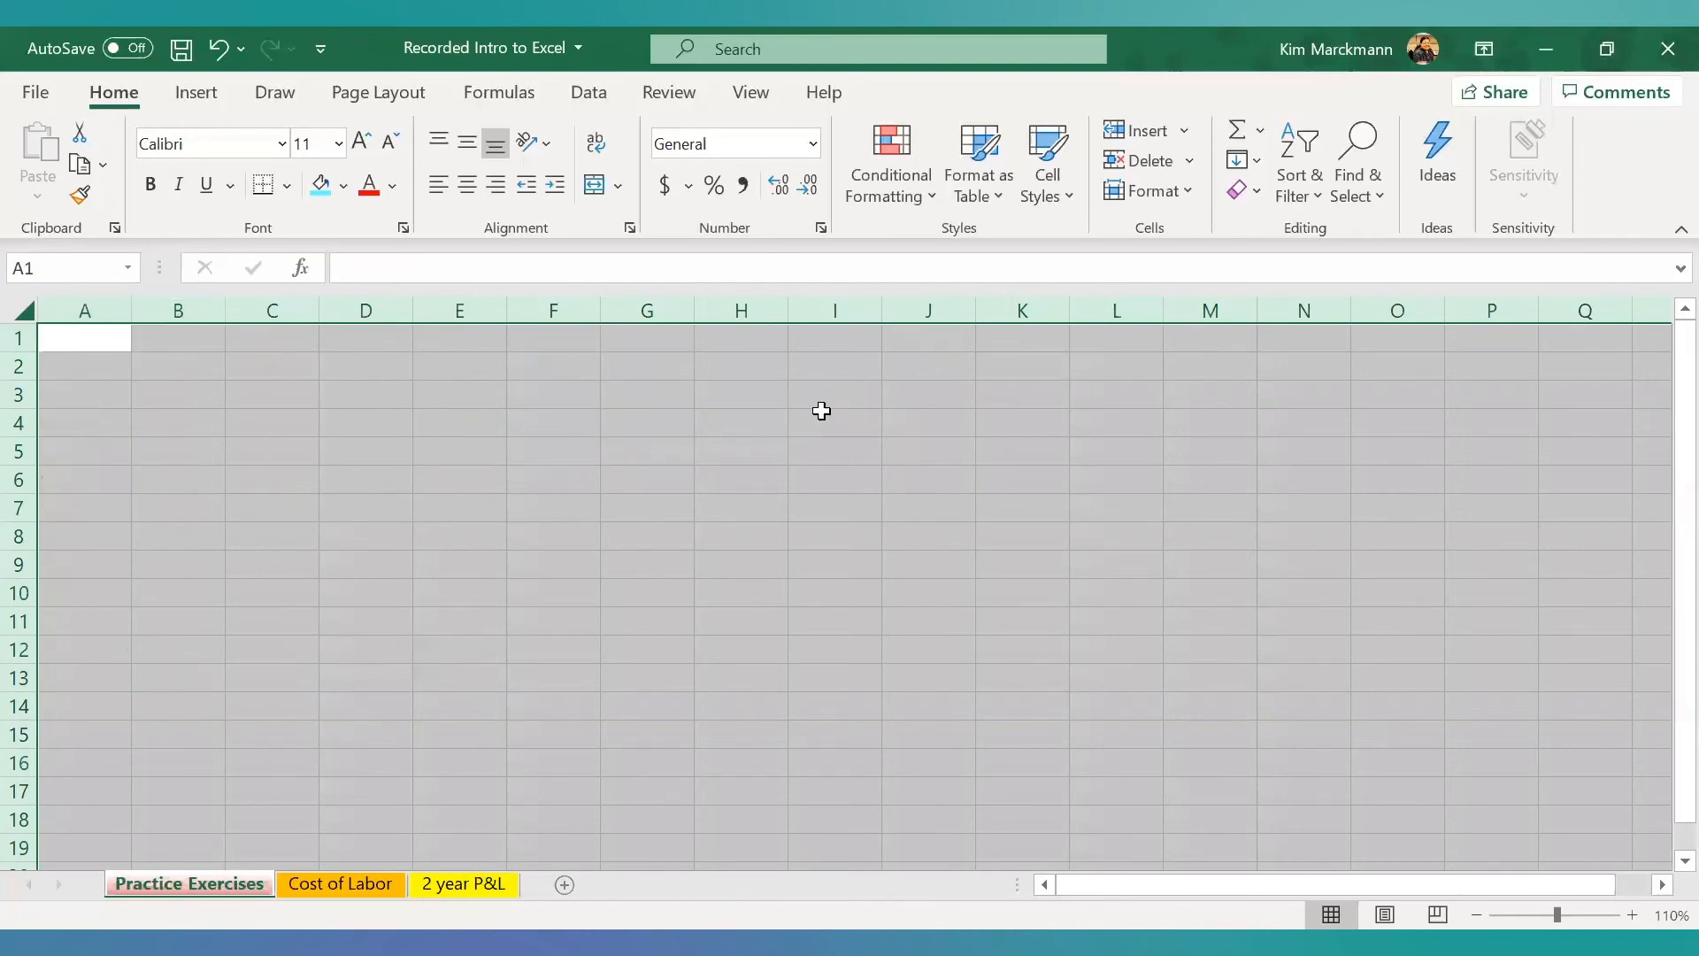
- Examine which number formats remain in emptied cell I1 and in the blank cells around rows 10 to 12
click(855, 345)
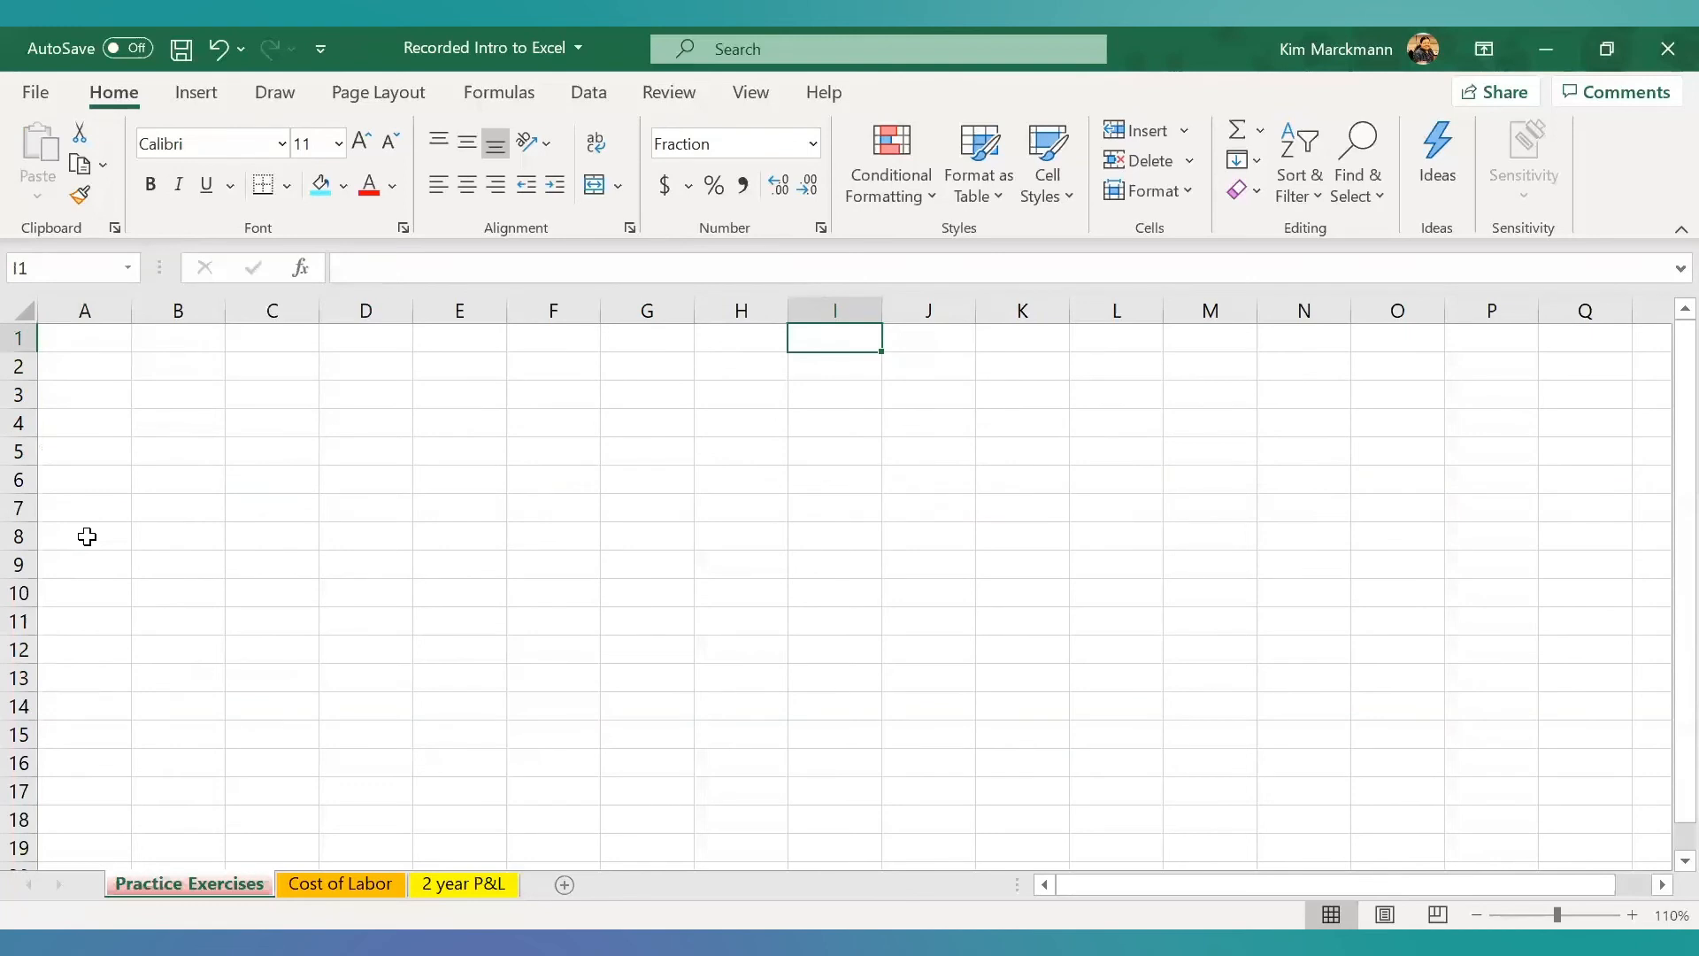
click(90, 591)
click(168, 598)
click(274, 596)
click(358, 598)
click(437, 596)
click(552, 596)
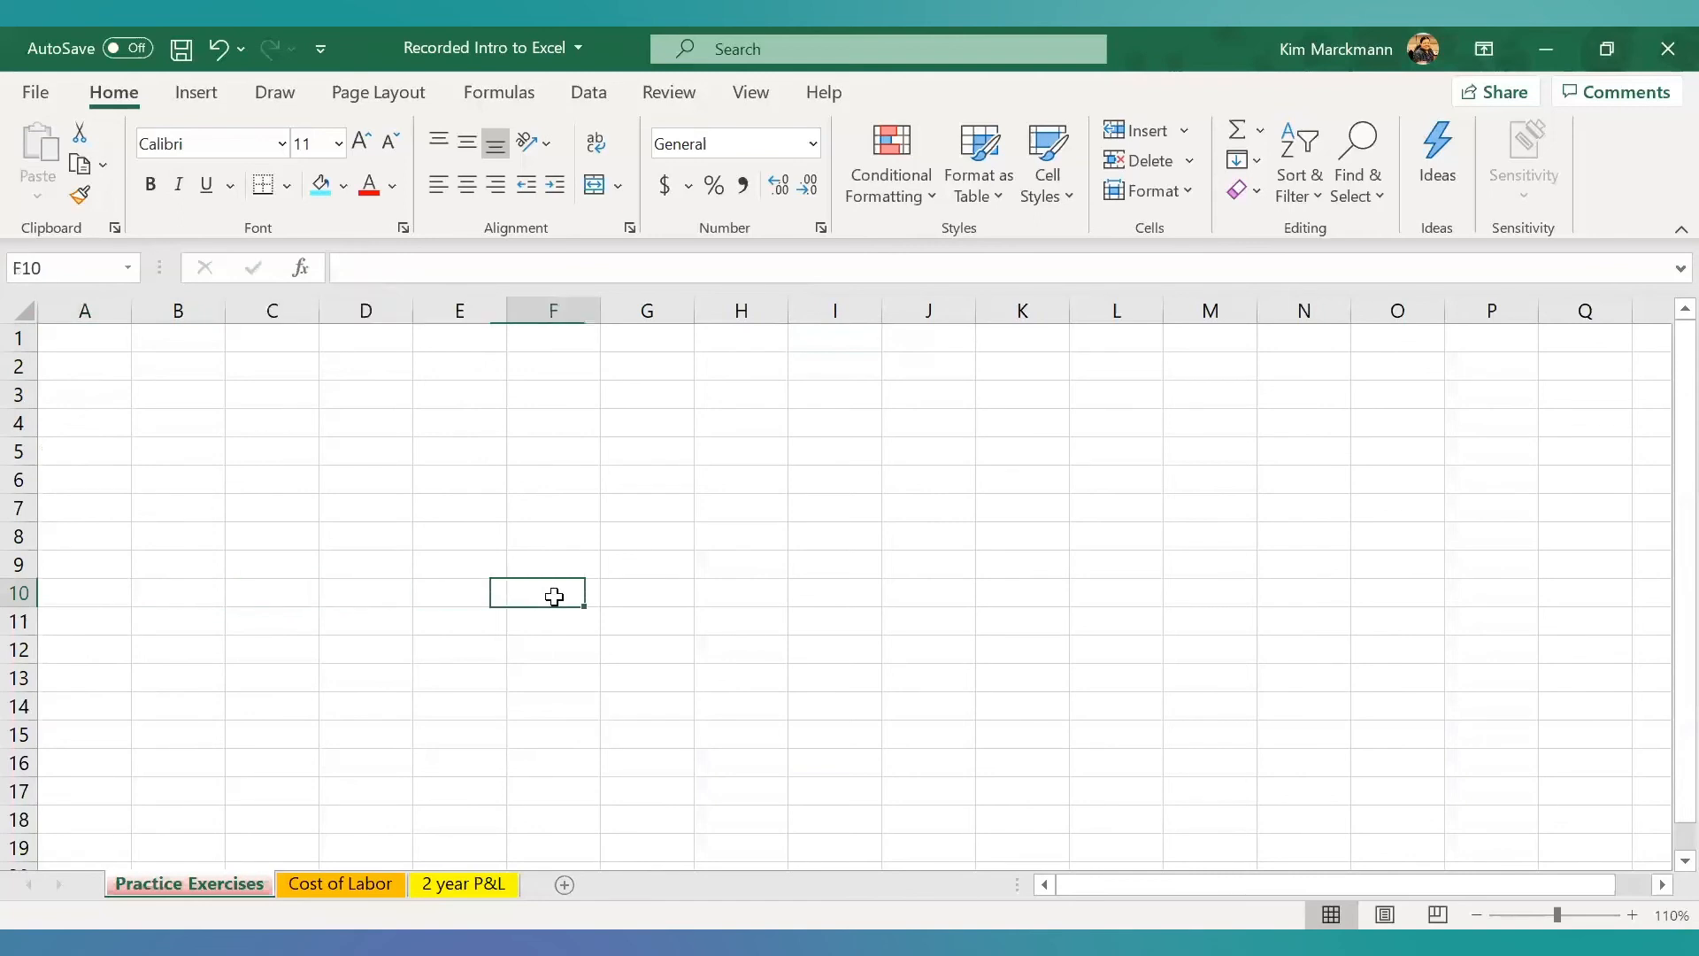
click(672, 595)
click(656, 644)
click(549, 623)
click(403, 622)
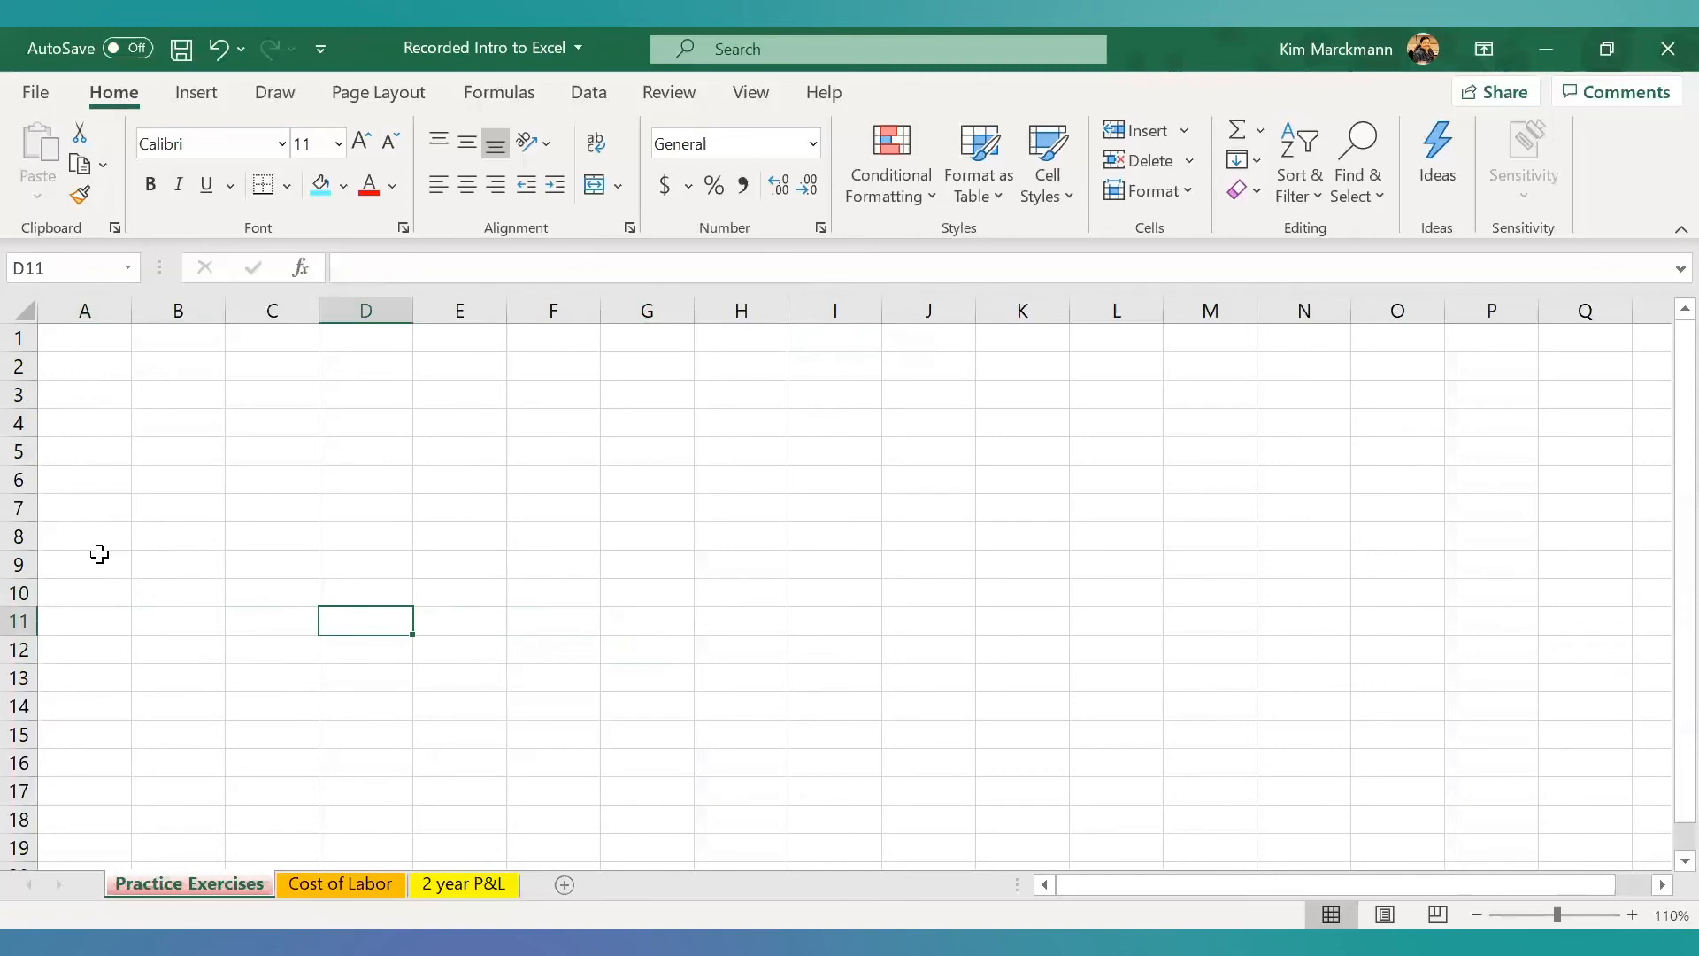
- Set the number format of cell I1 to General
click(842, 347)
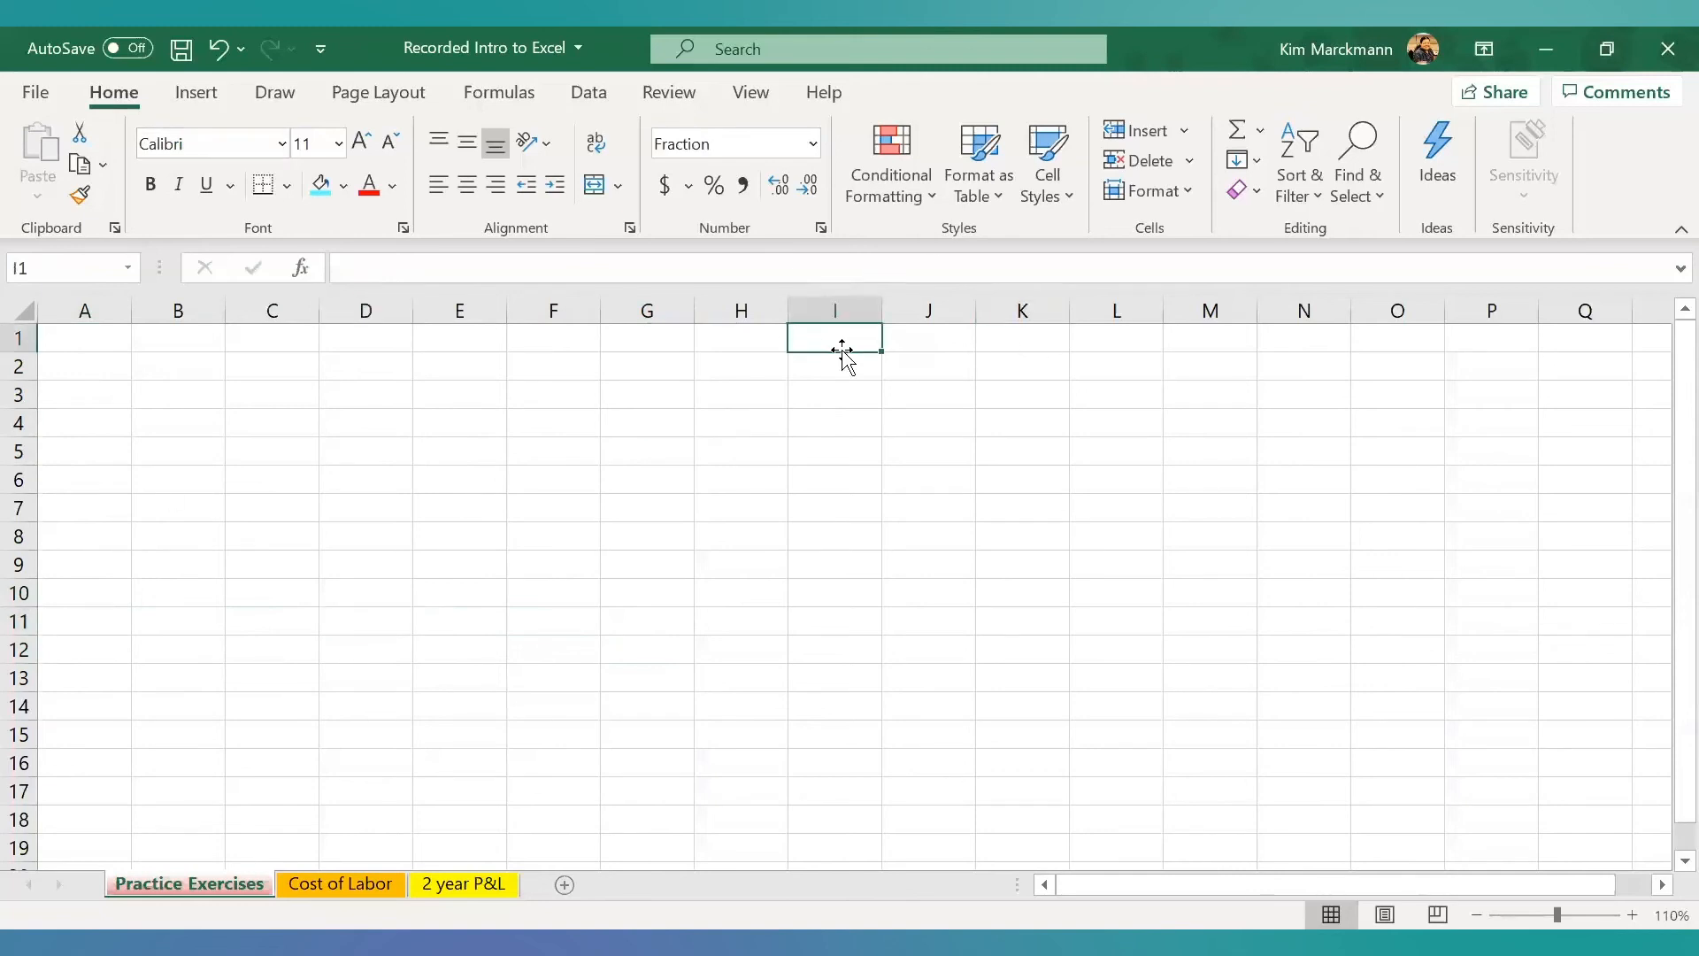
click(812, 143)
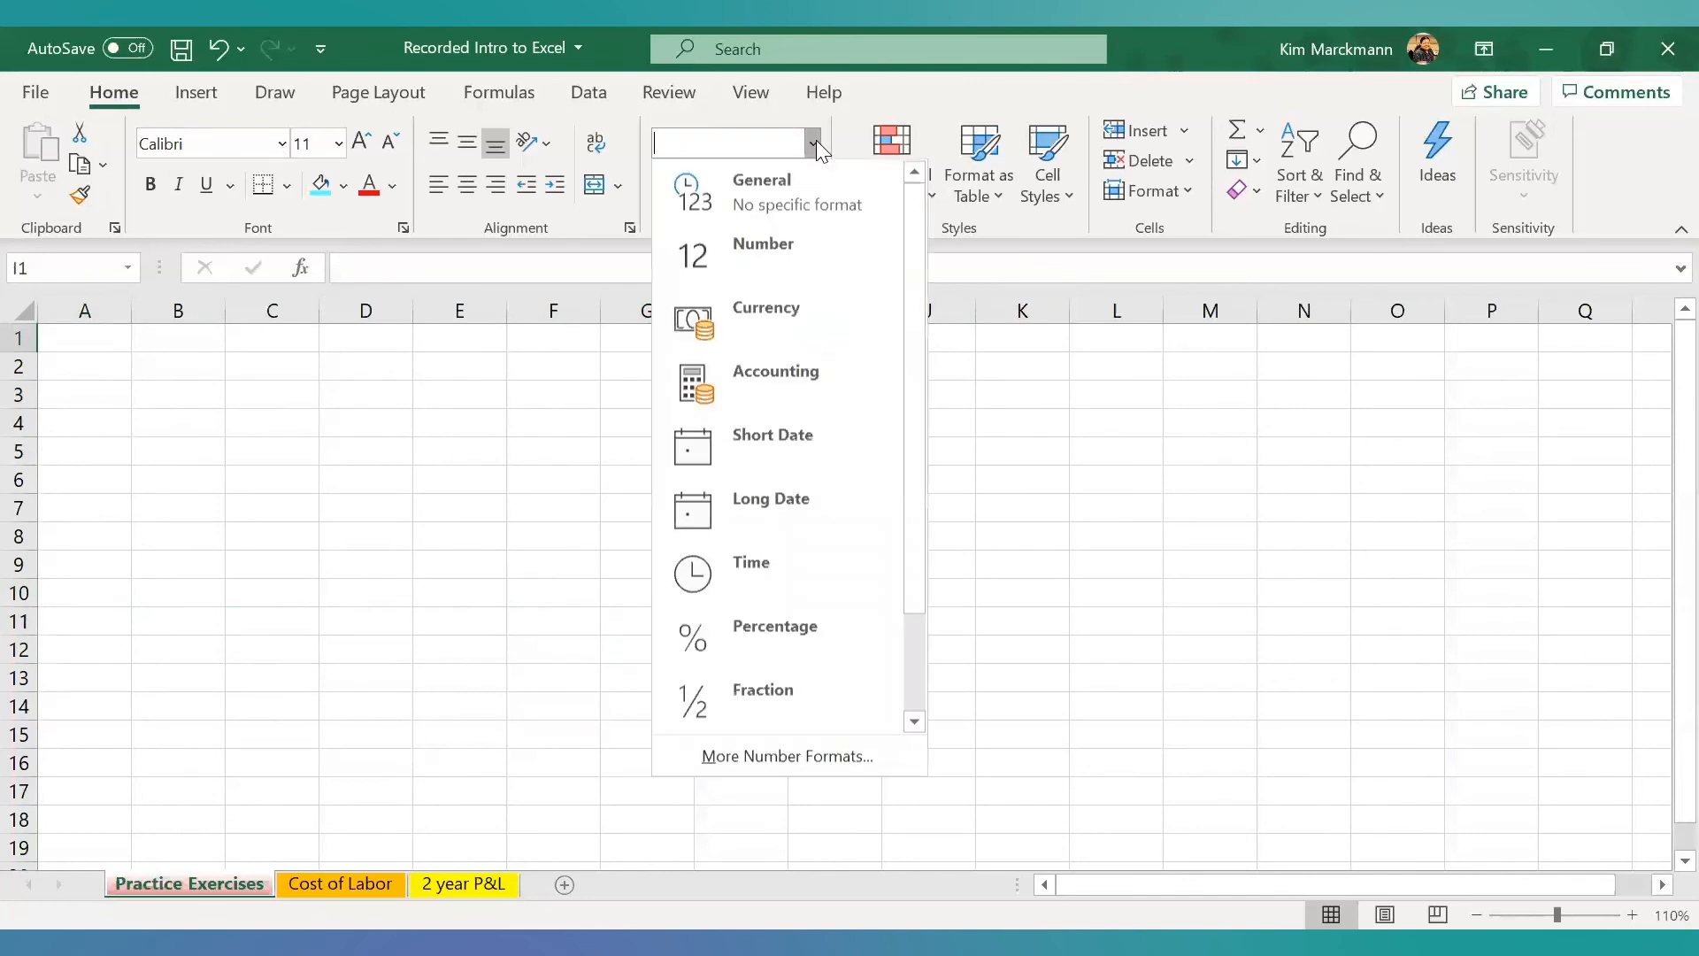
click(805, 200)
click(762, 534)
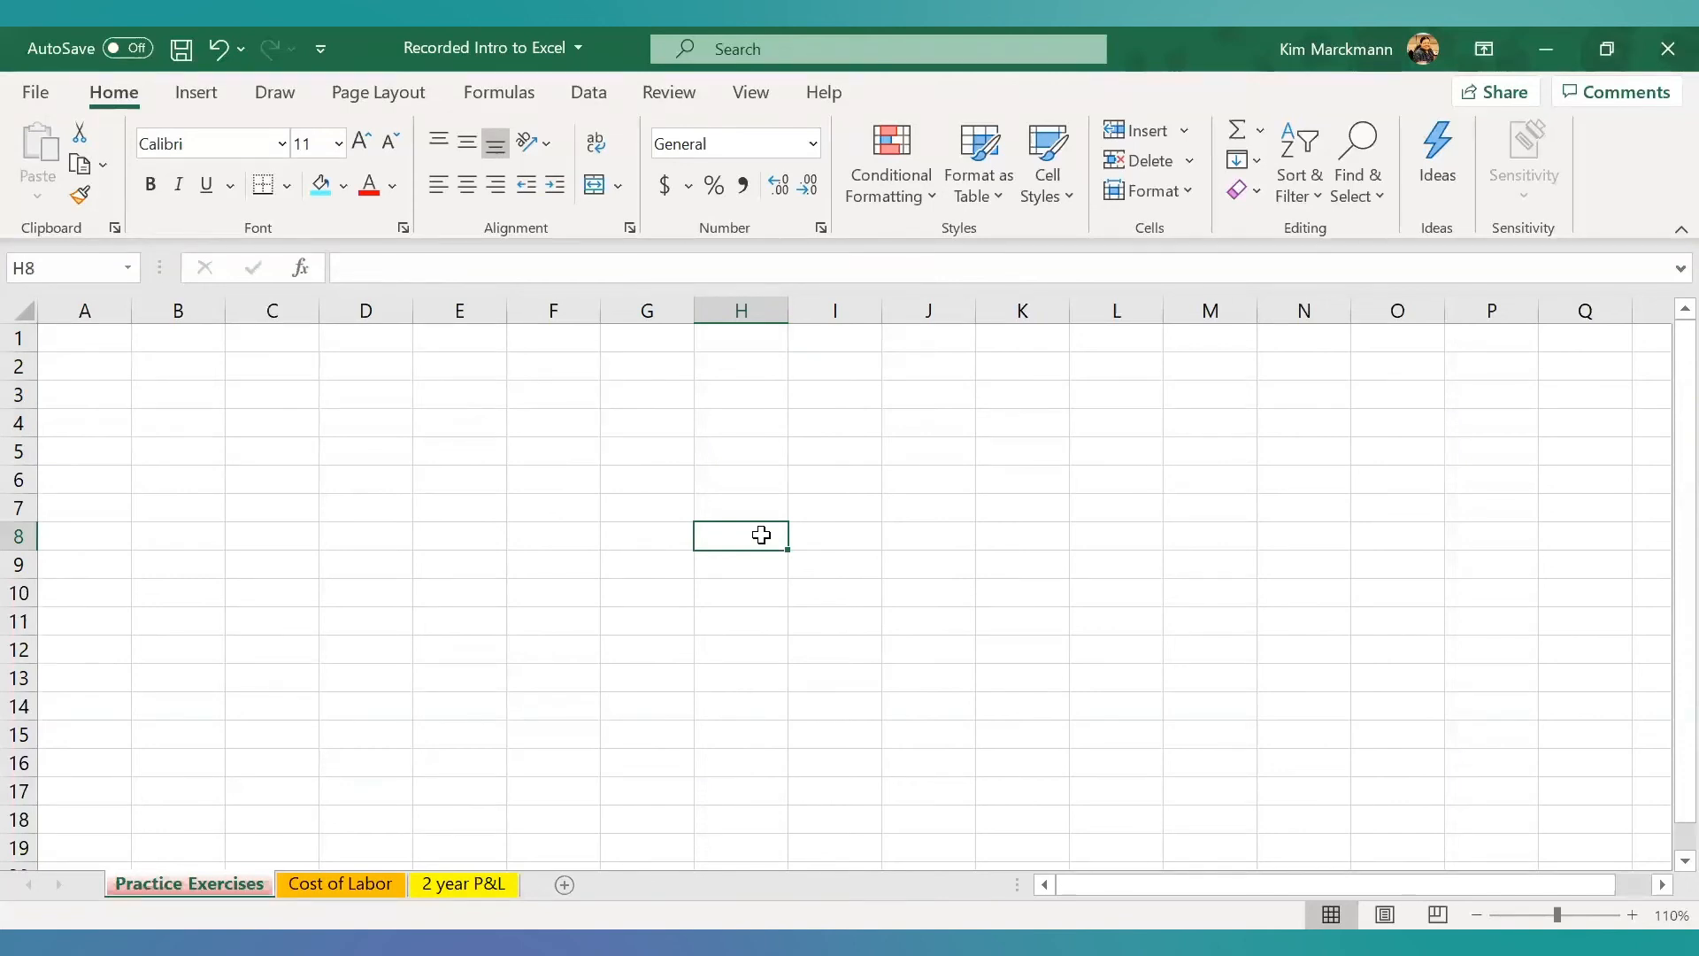
- Review the shift, entire row and entire column choices for deleting cell A1, and cancel without deleting anything
right_click(88, 335)
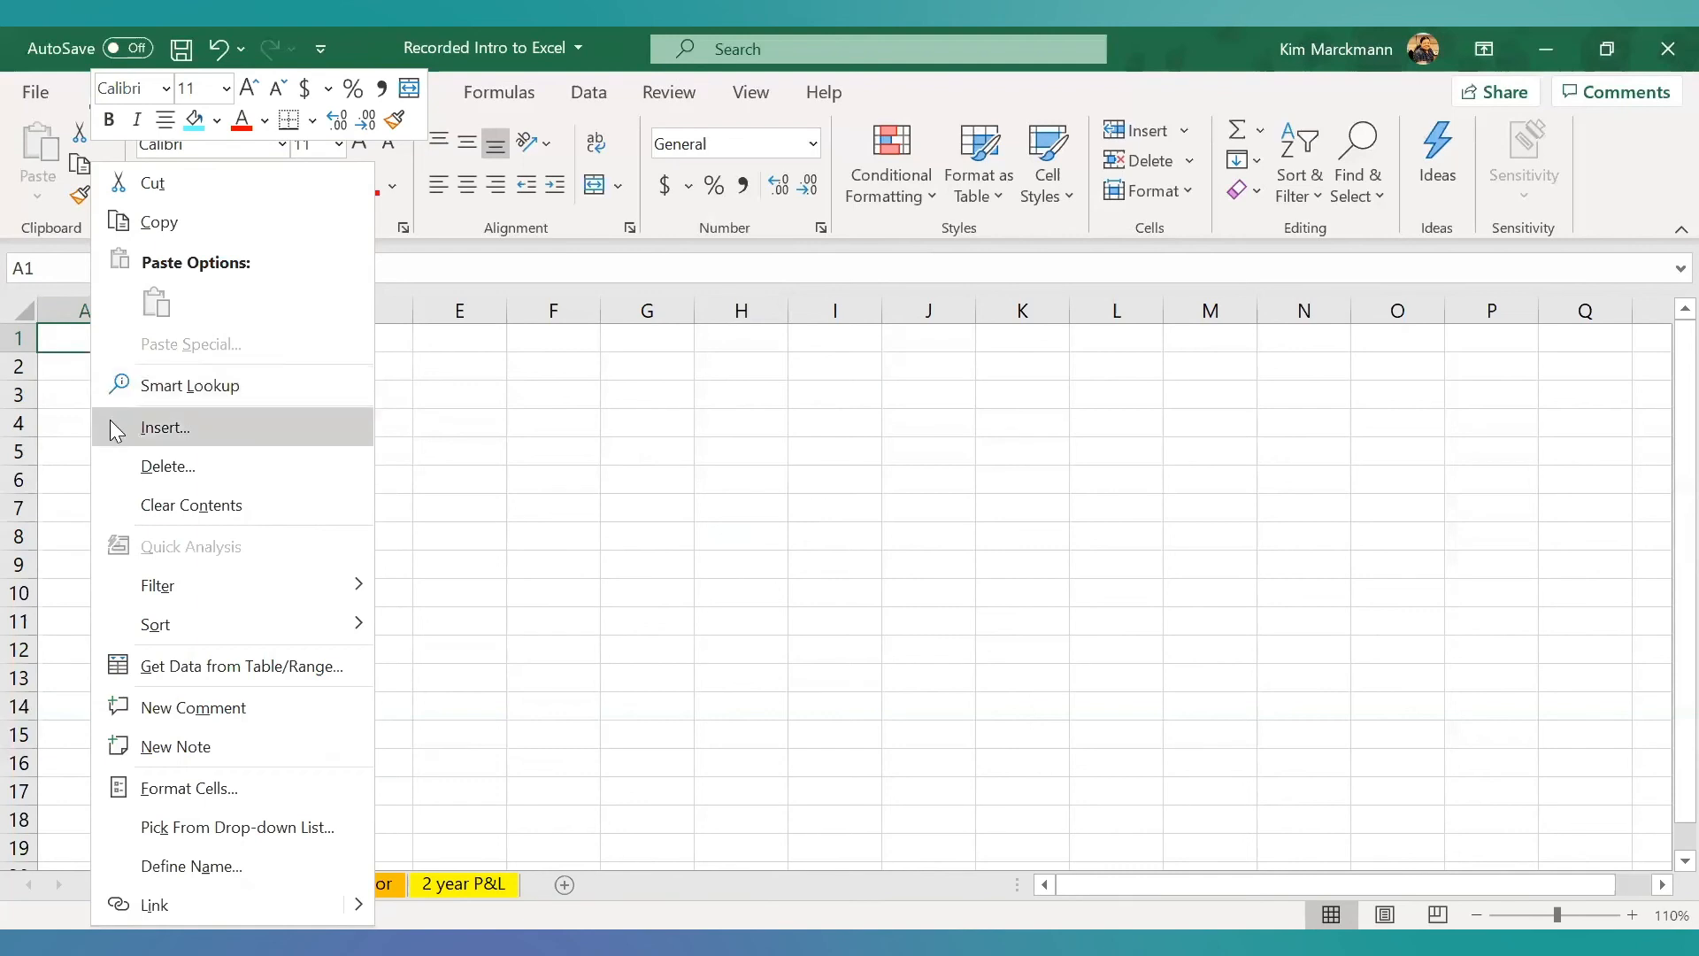
click(168, 471)
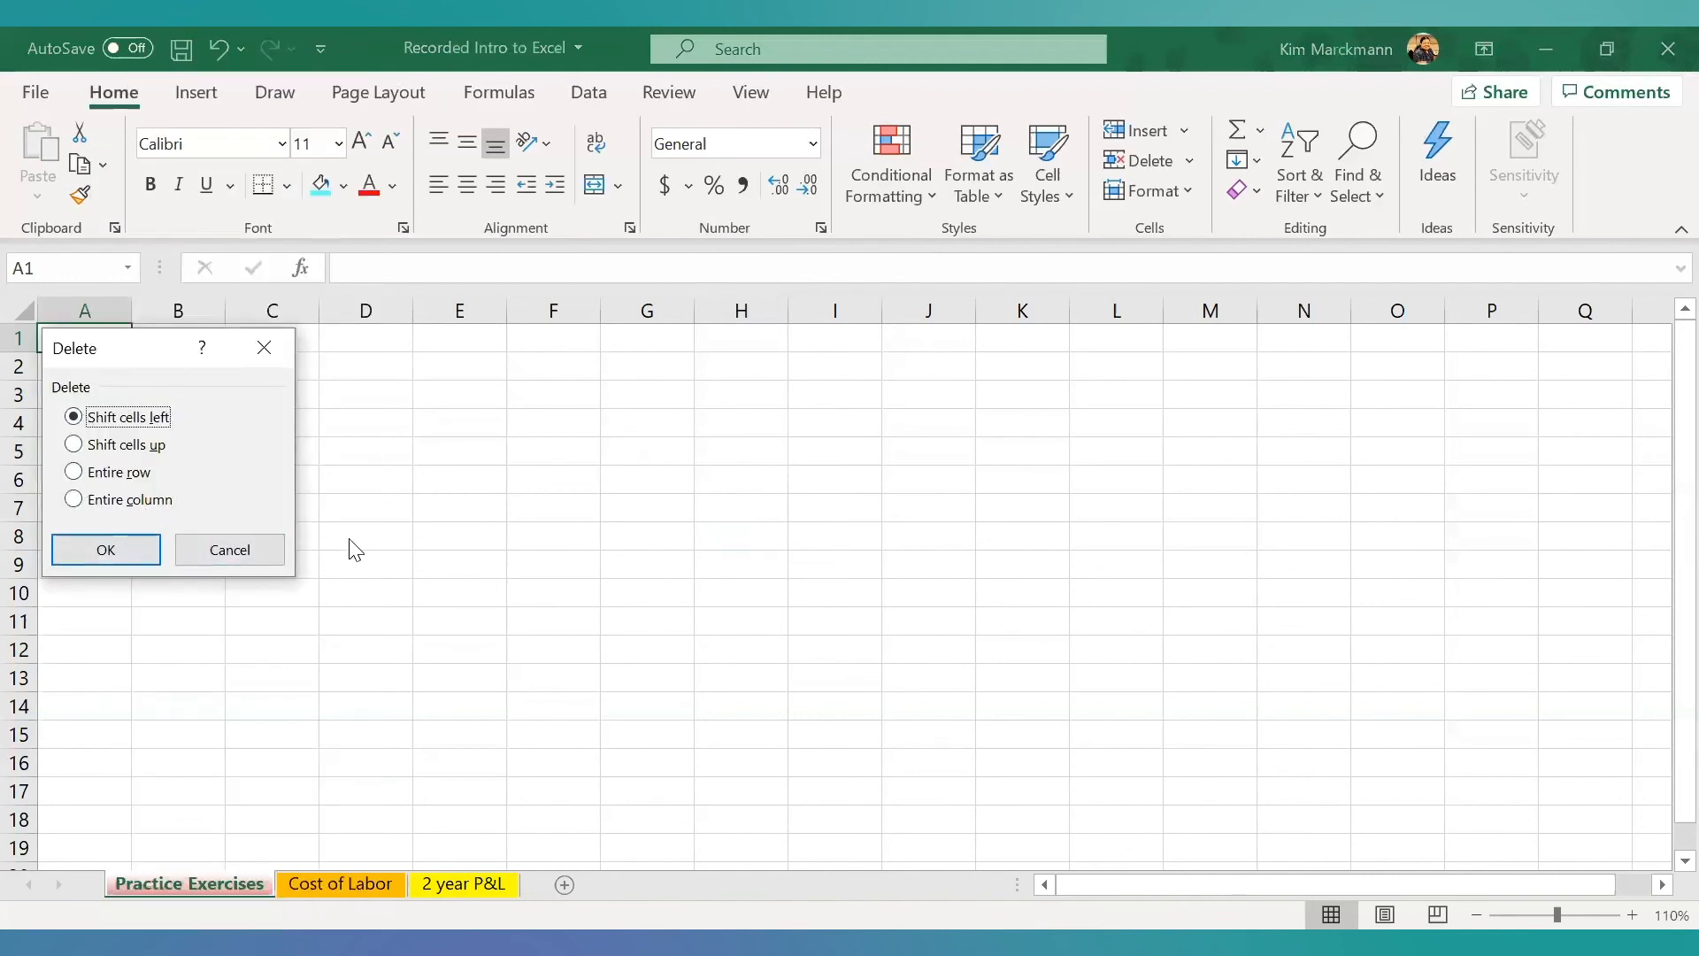
click(247, 565)
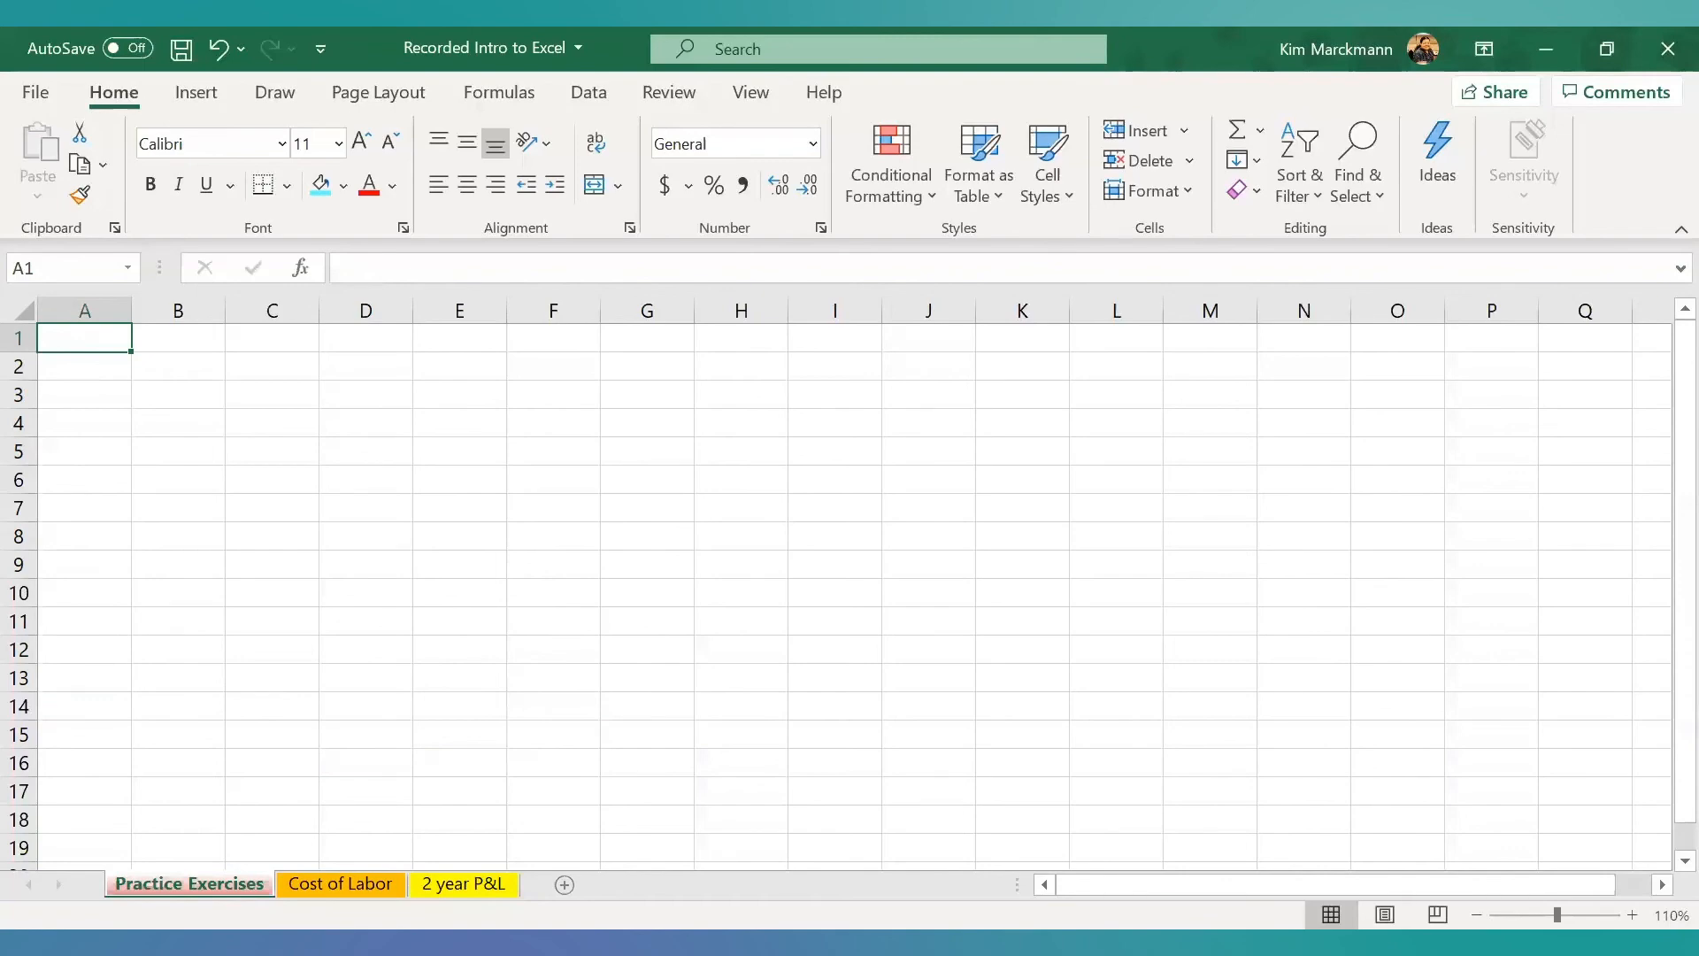
- Create a copy of the Practice Exercises sheet in the same workbook, placed before the Cost of Labor sheet
right_click(199, 883)
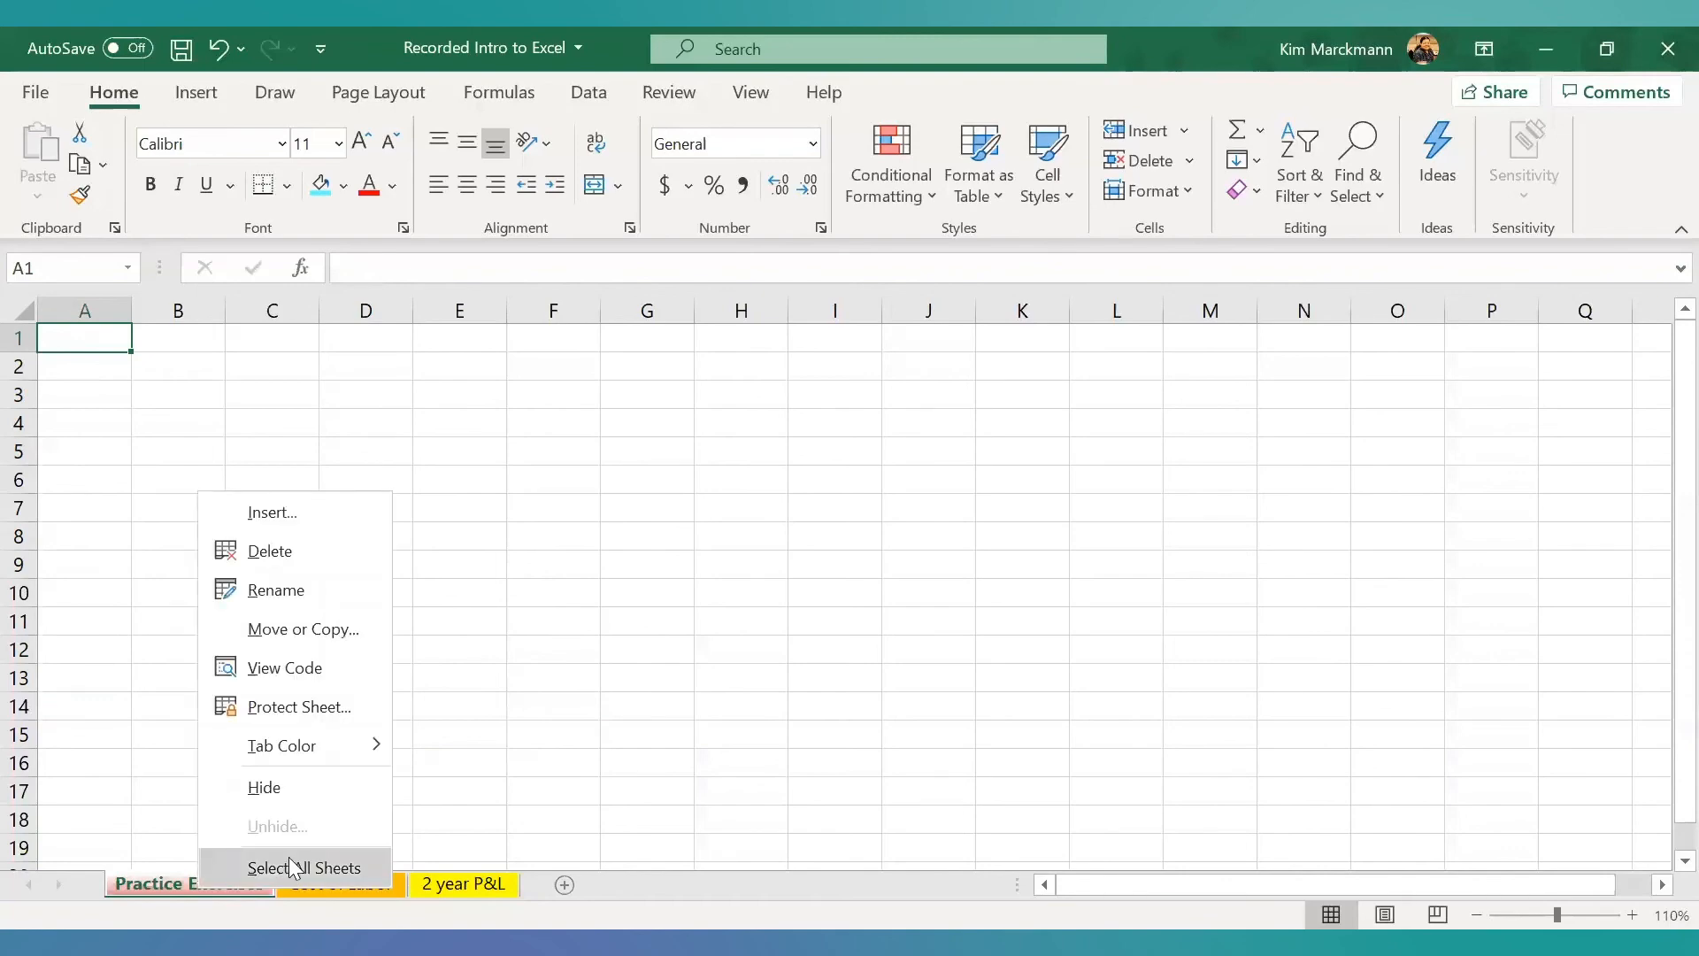
right_click(176, 882)
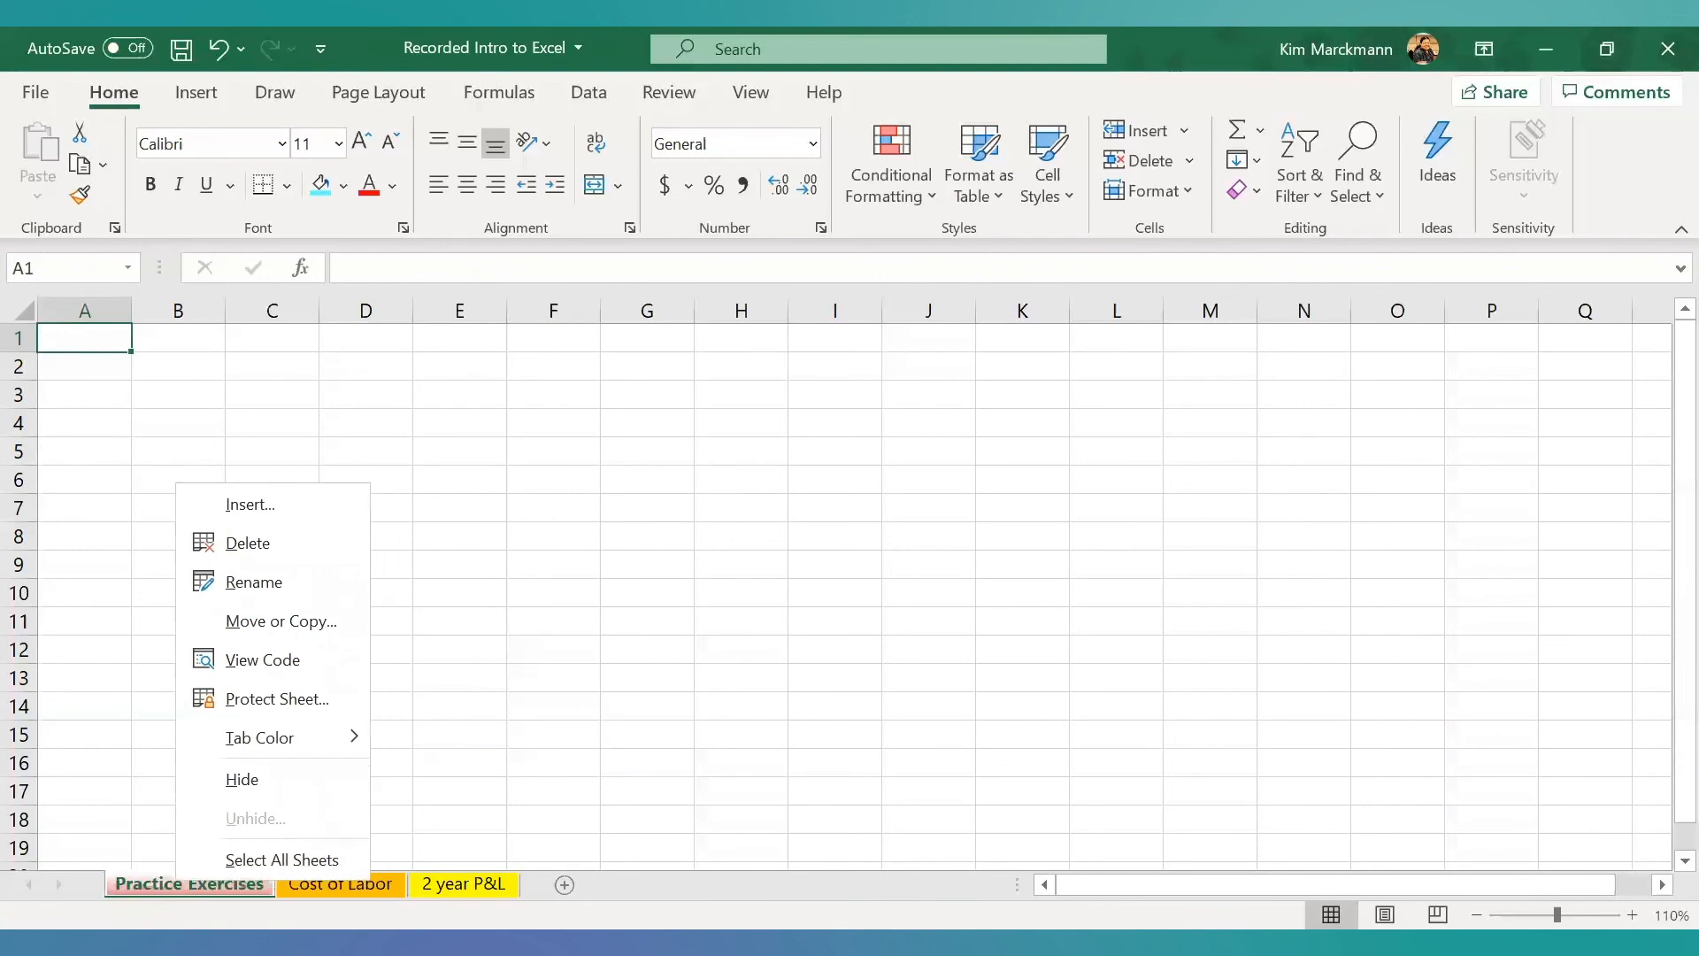
click(299, 623)
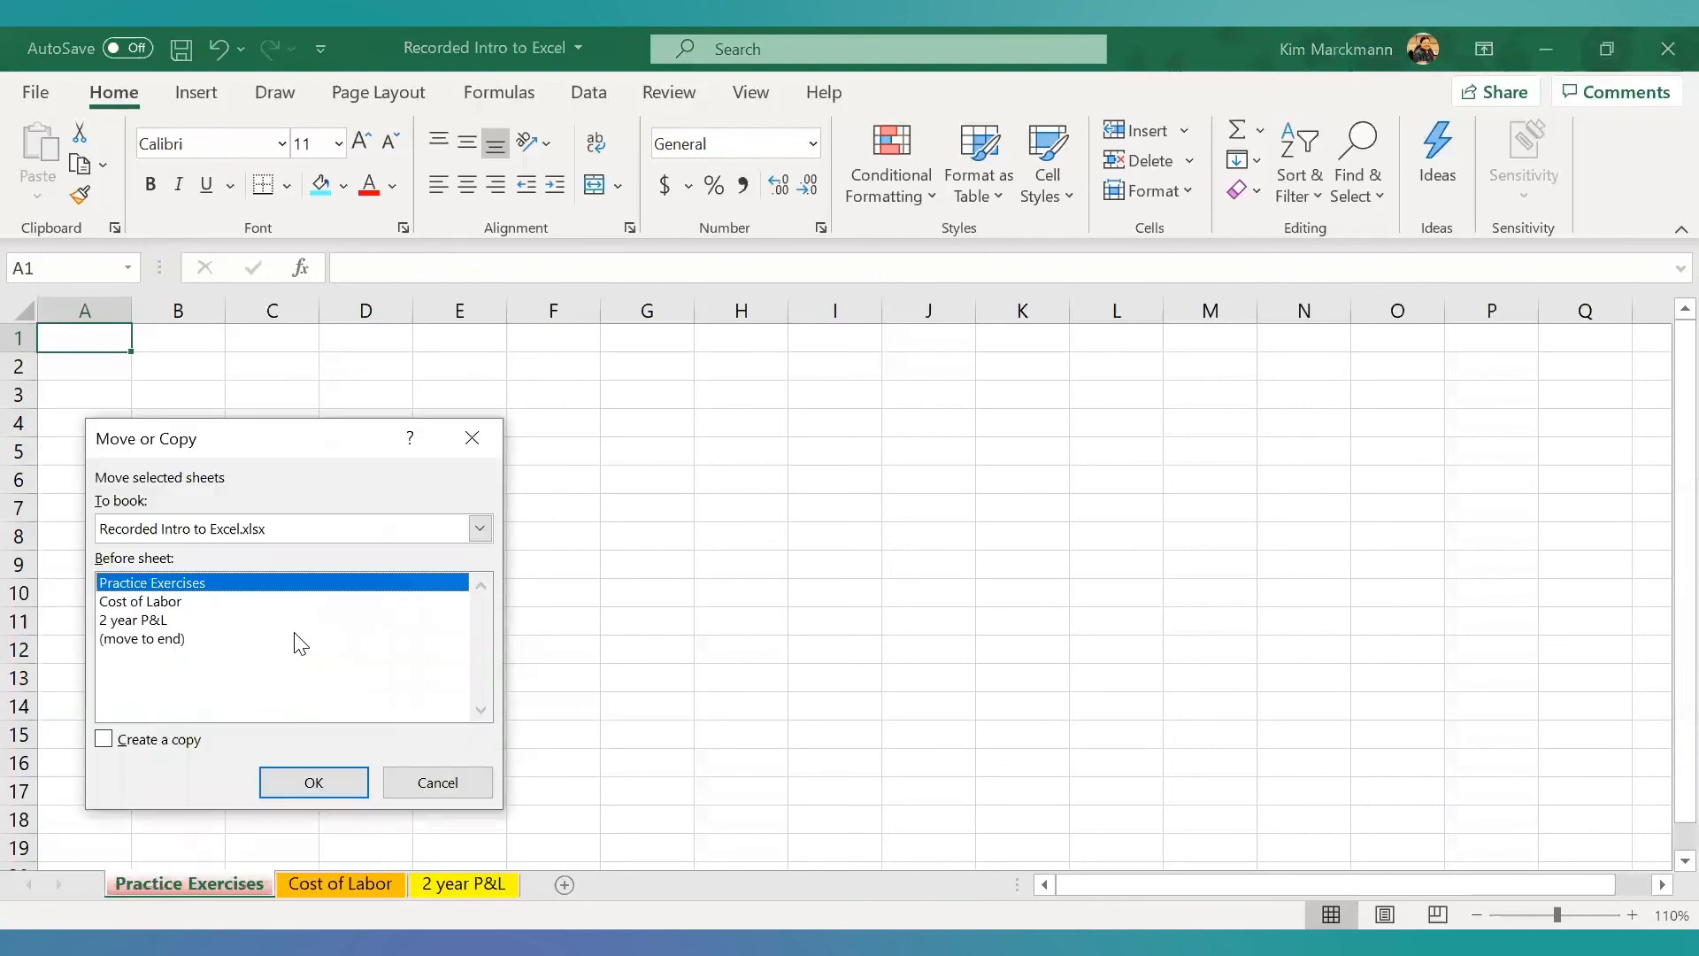
click(165, 603)
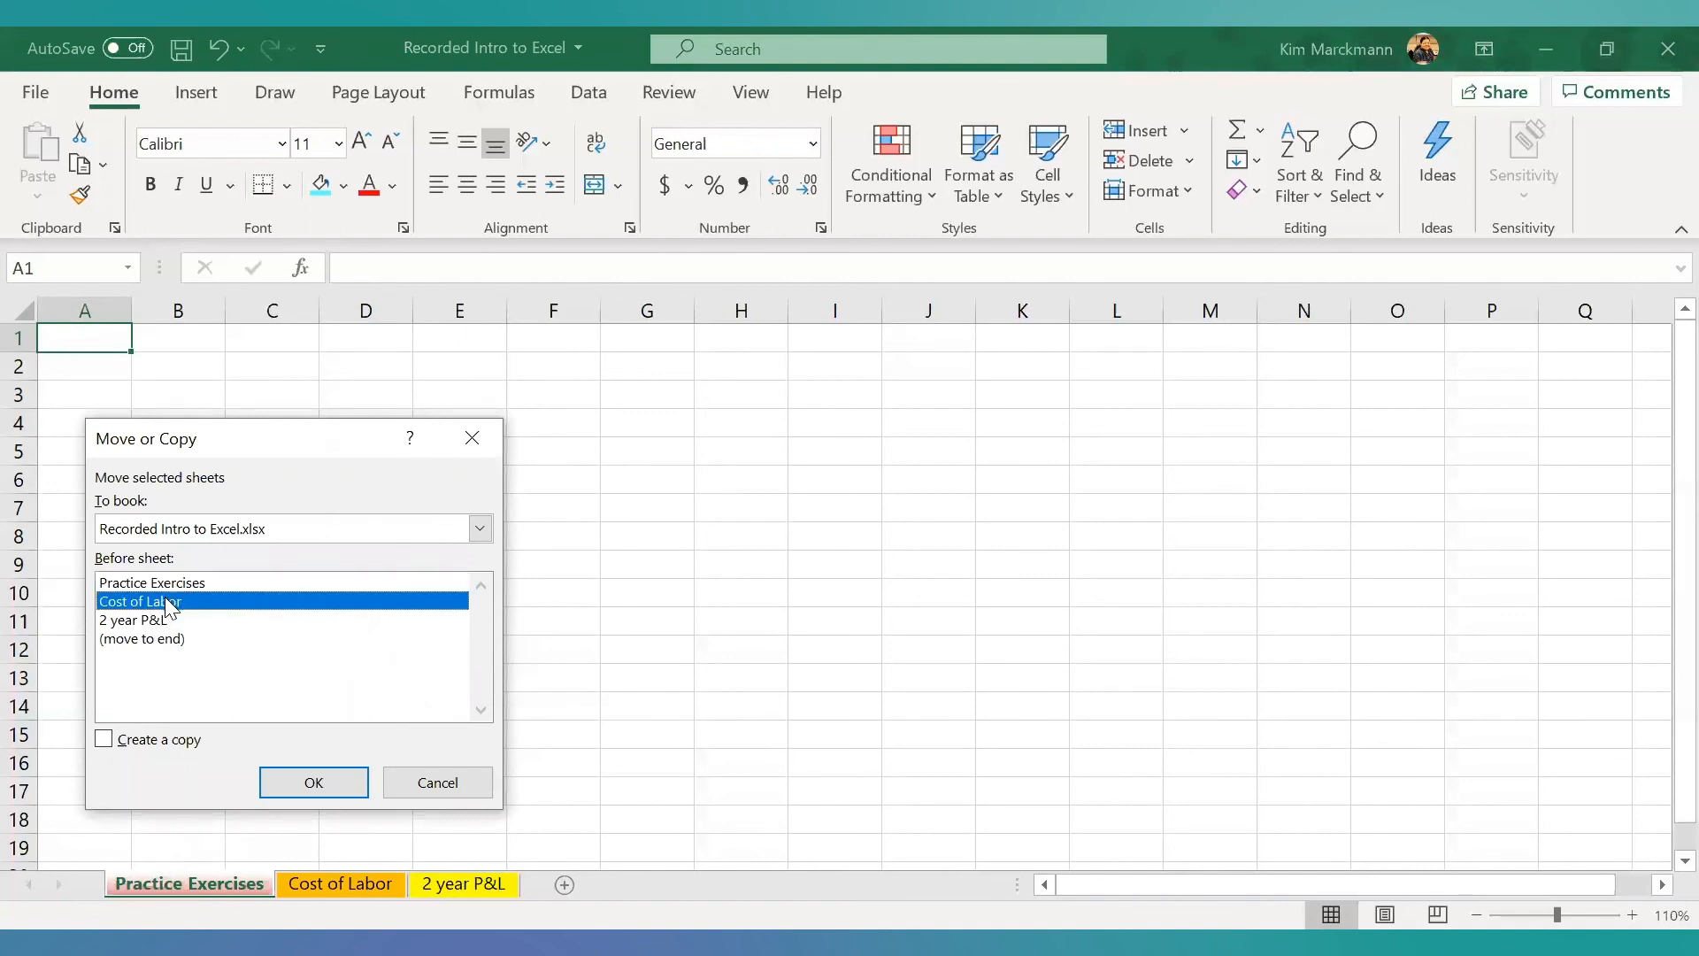
click(105, 739)
click(292, 784)
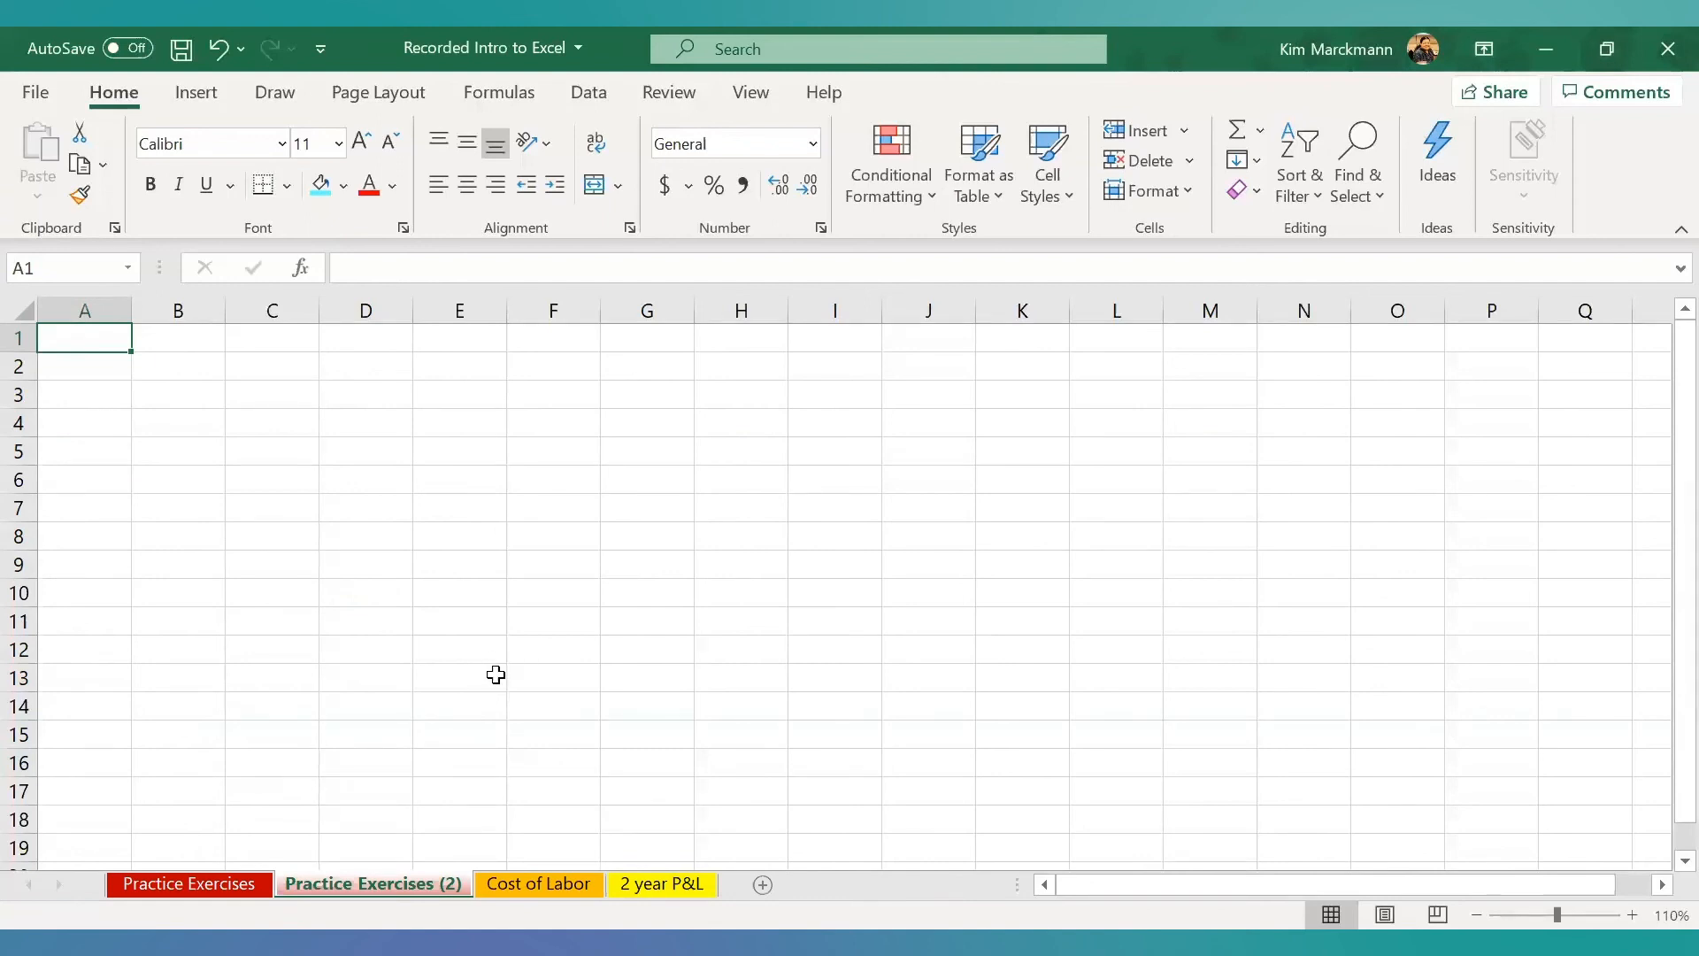
- Enter Train A in cell A1 of the copied sheet and fill A1:E1 with the current turquoise fill color
double_click(79, 338)
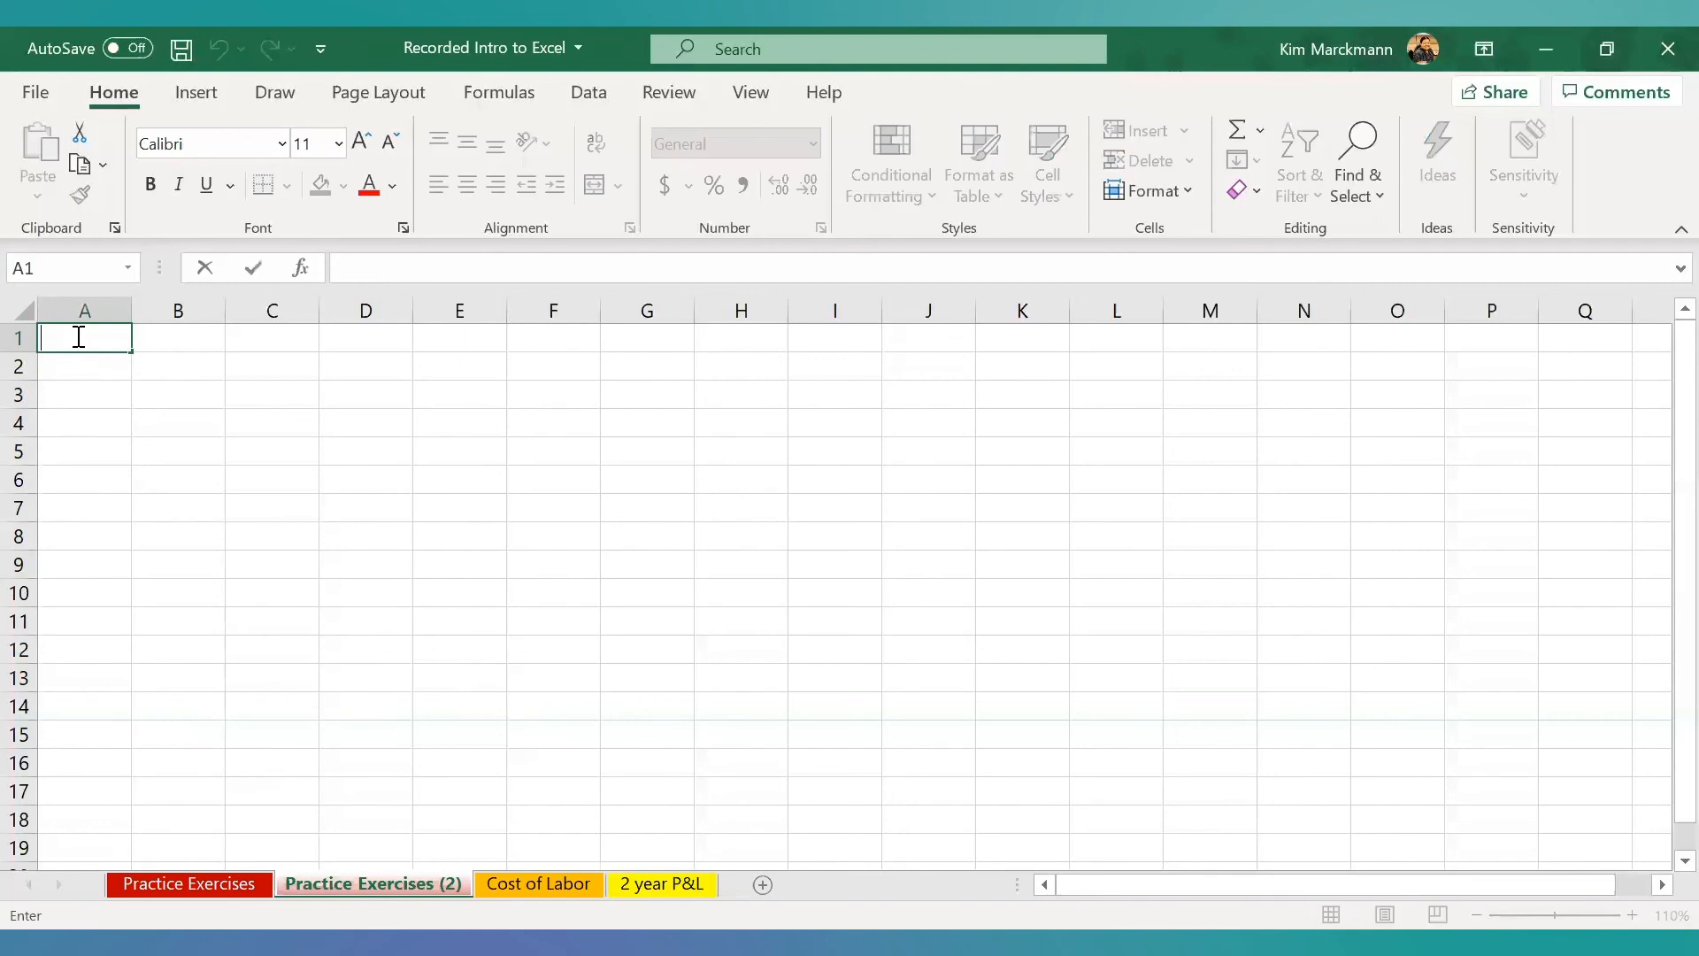
text(Train A)
key(Return)
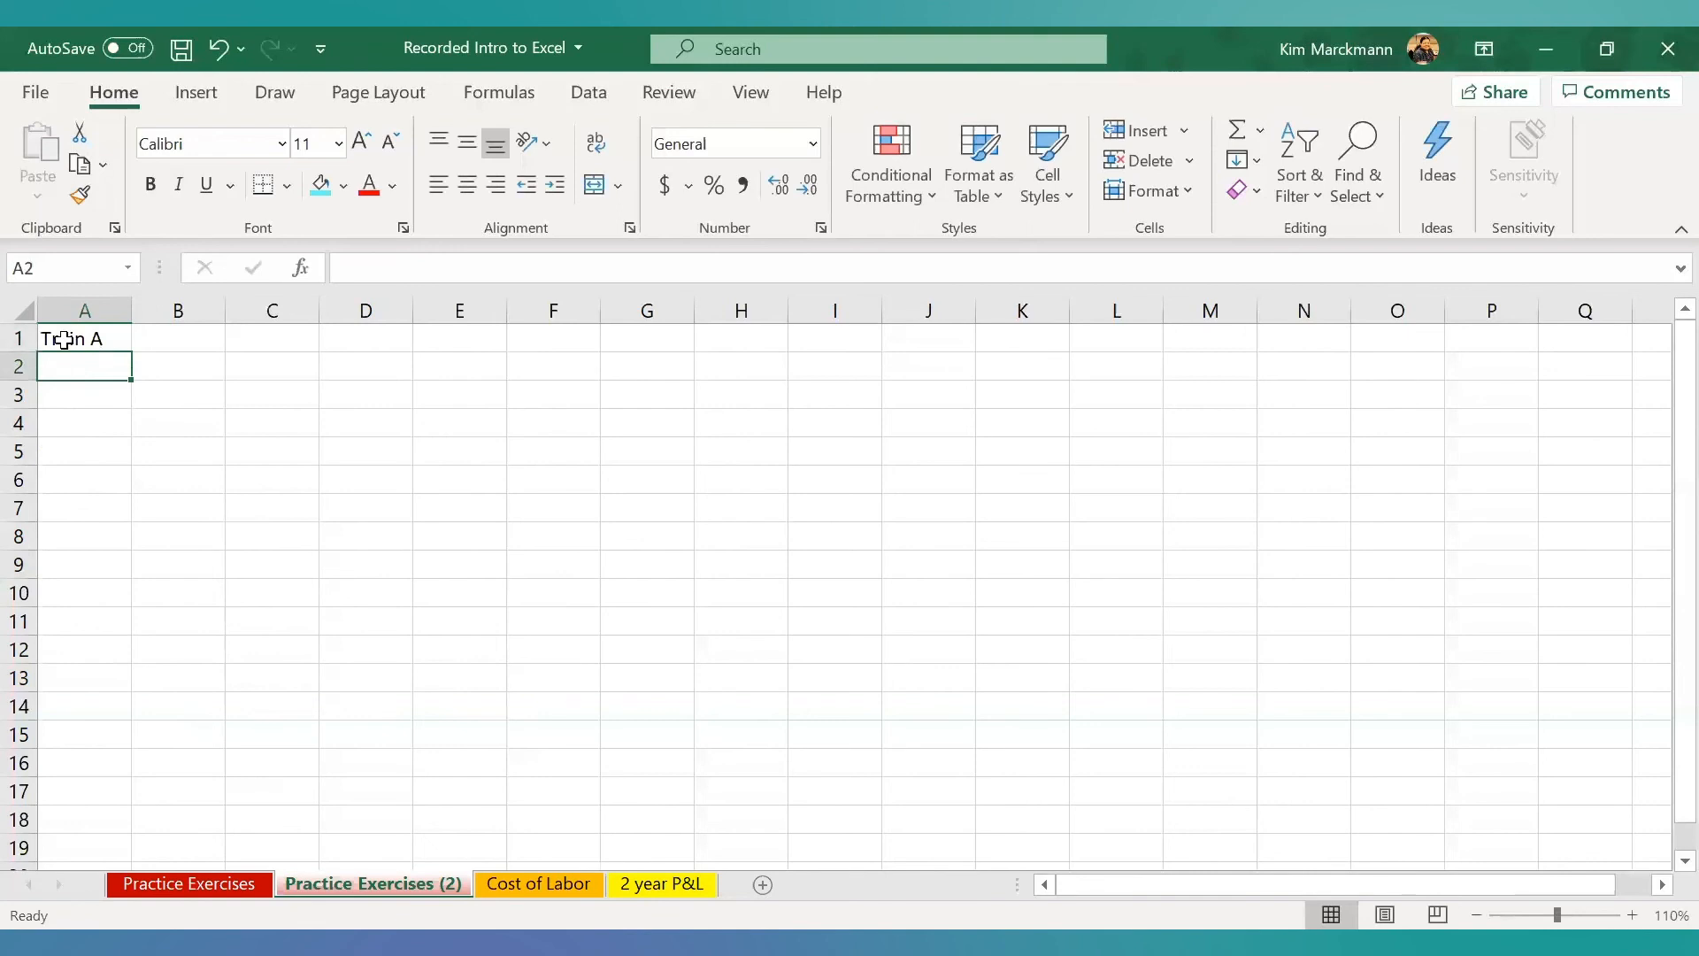
drag(63, 339, 451, 339)
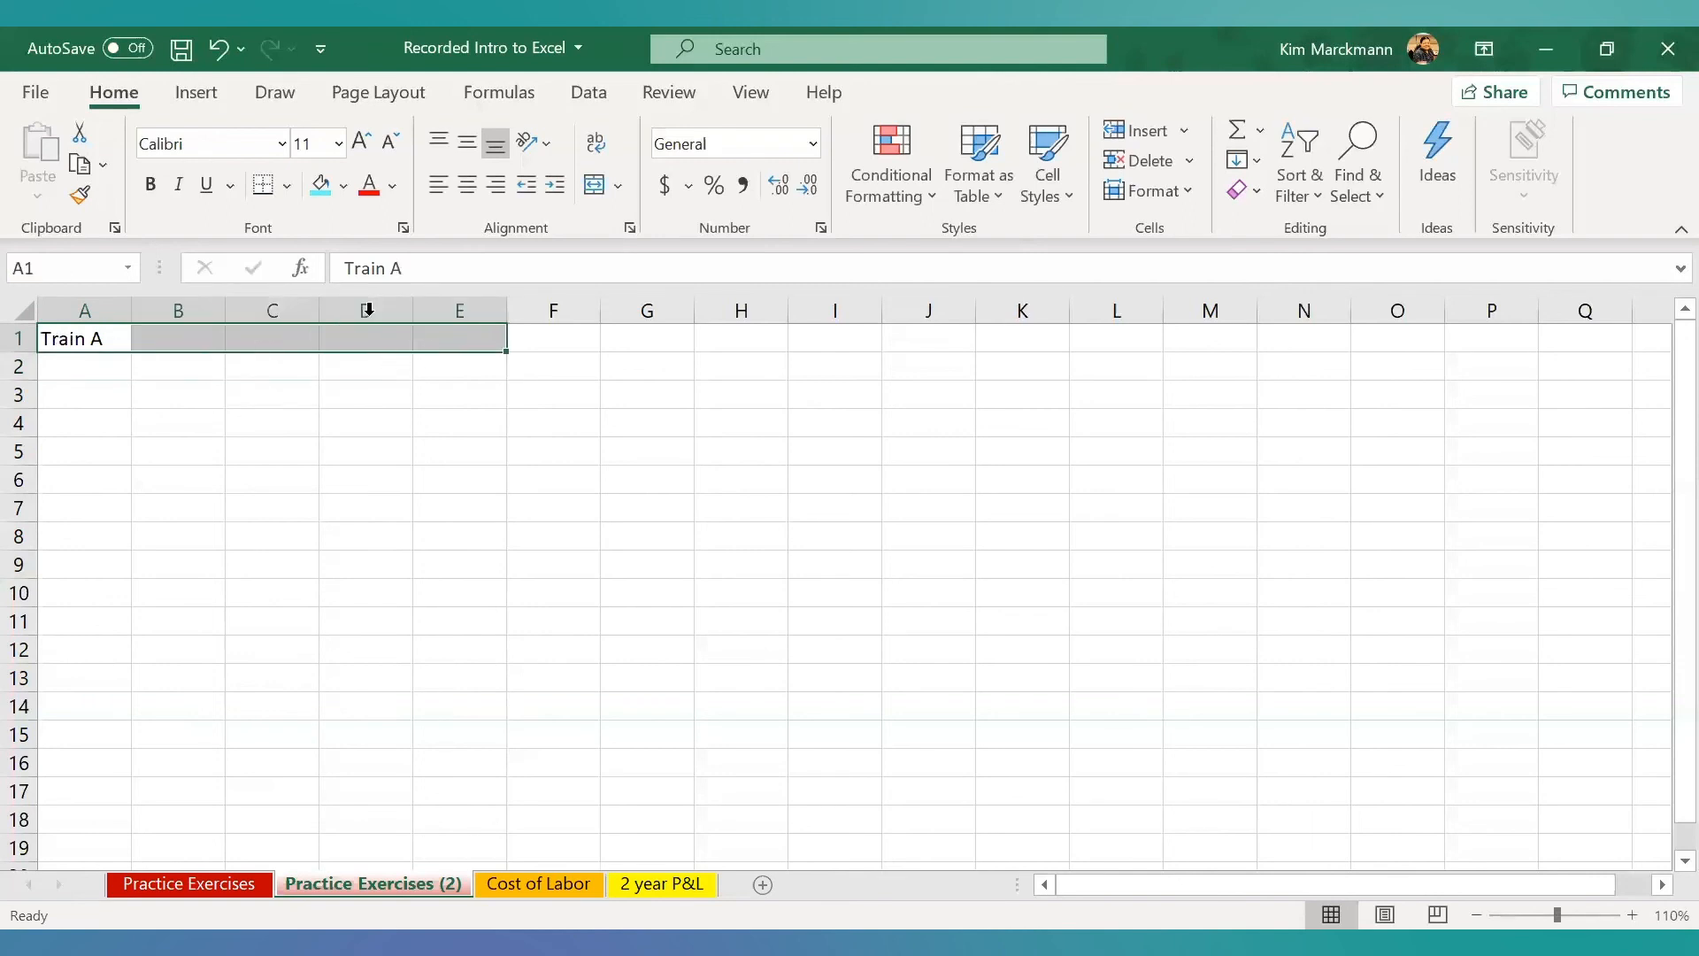
click(320, 186)
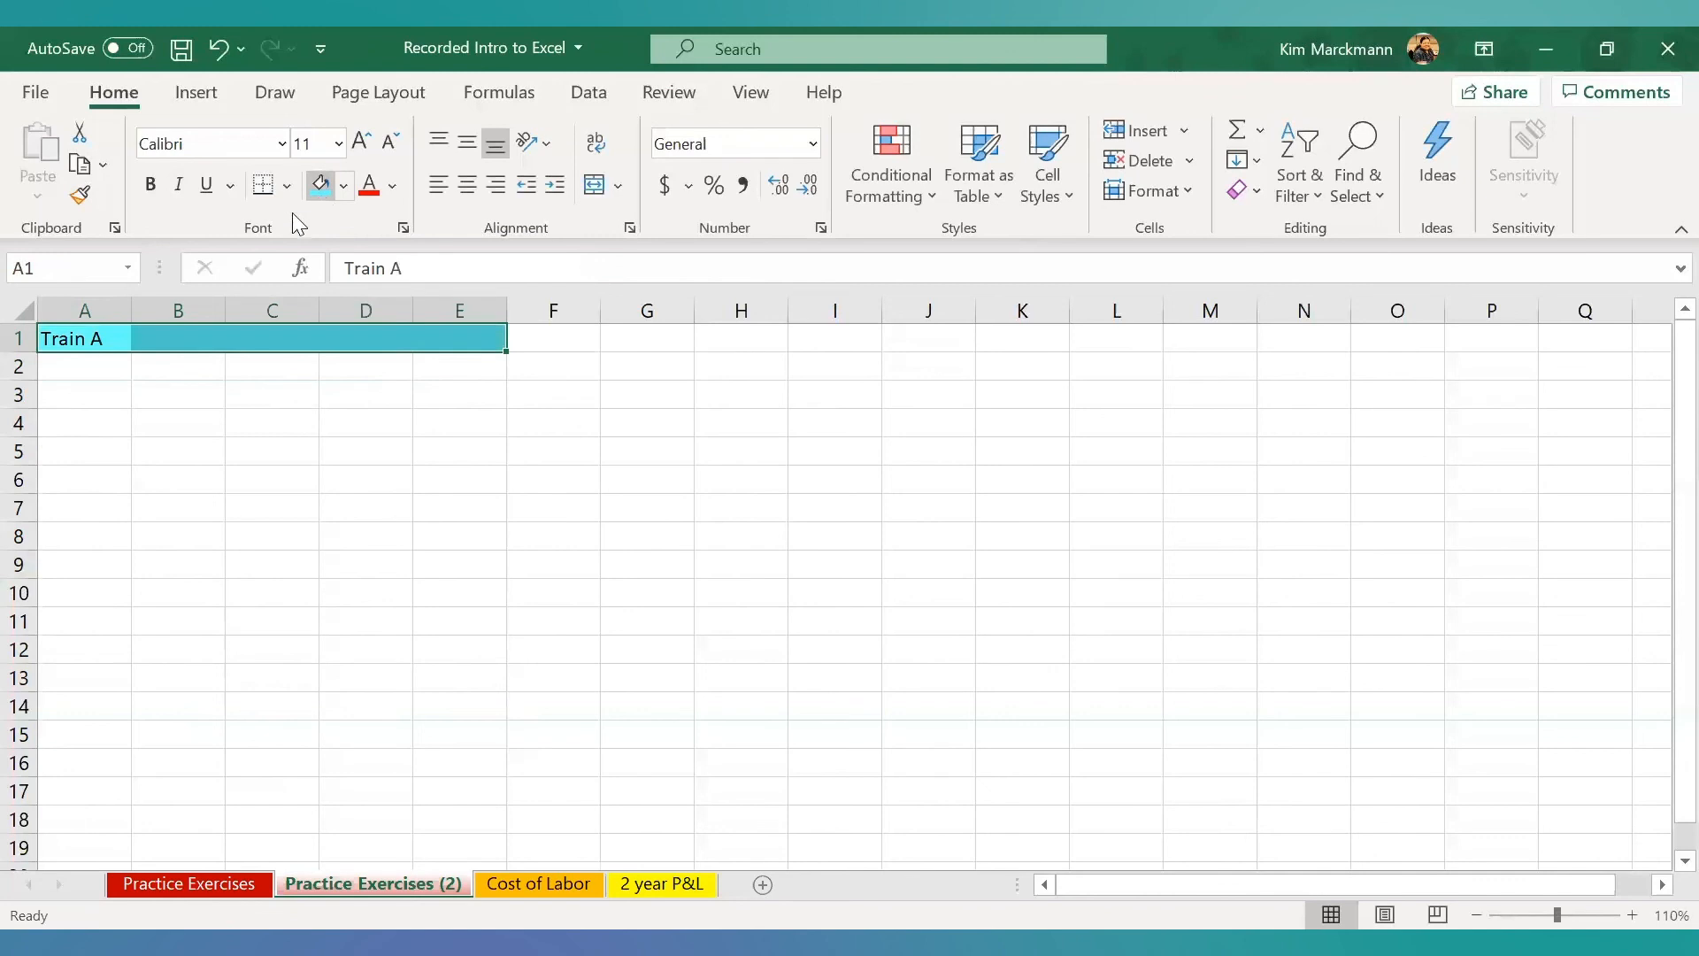
- Make the Train A title row A1:E1 bold and enter the headers Arrival Station in A2 and Arrival Time in B2
click(151, 185)
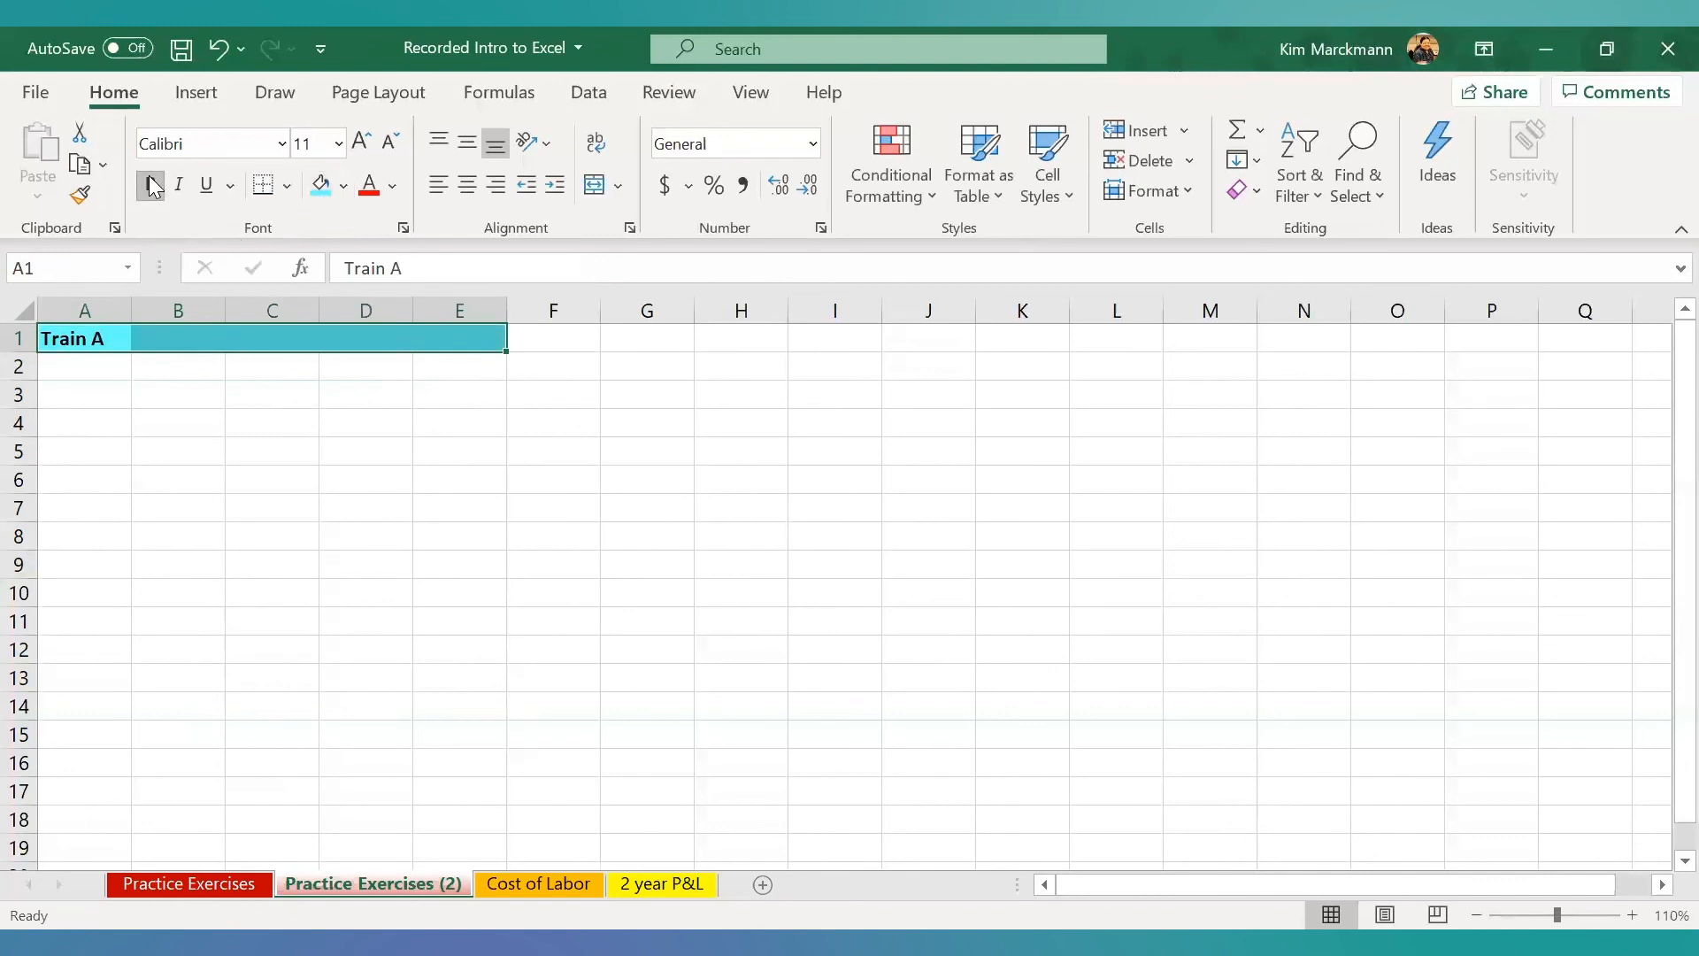
click(74, 366)
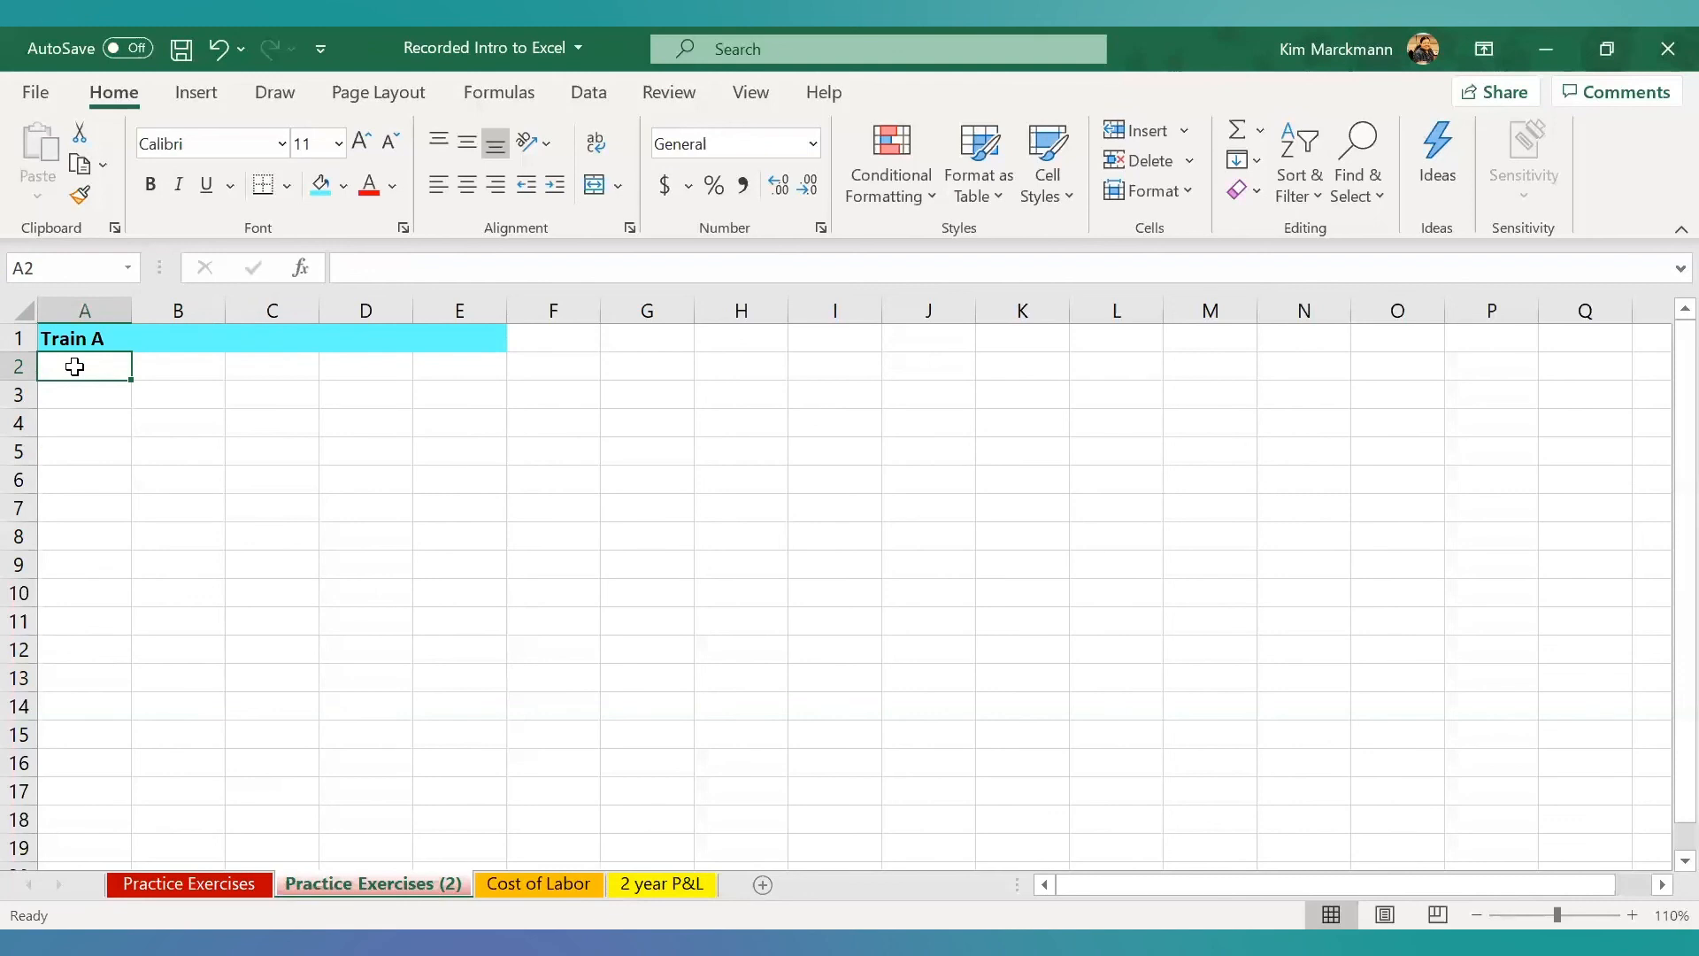
text(Arr)
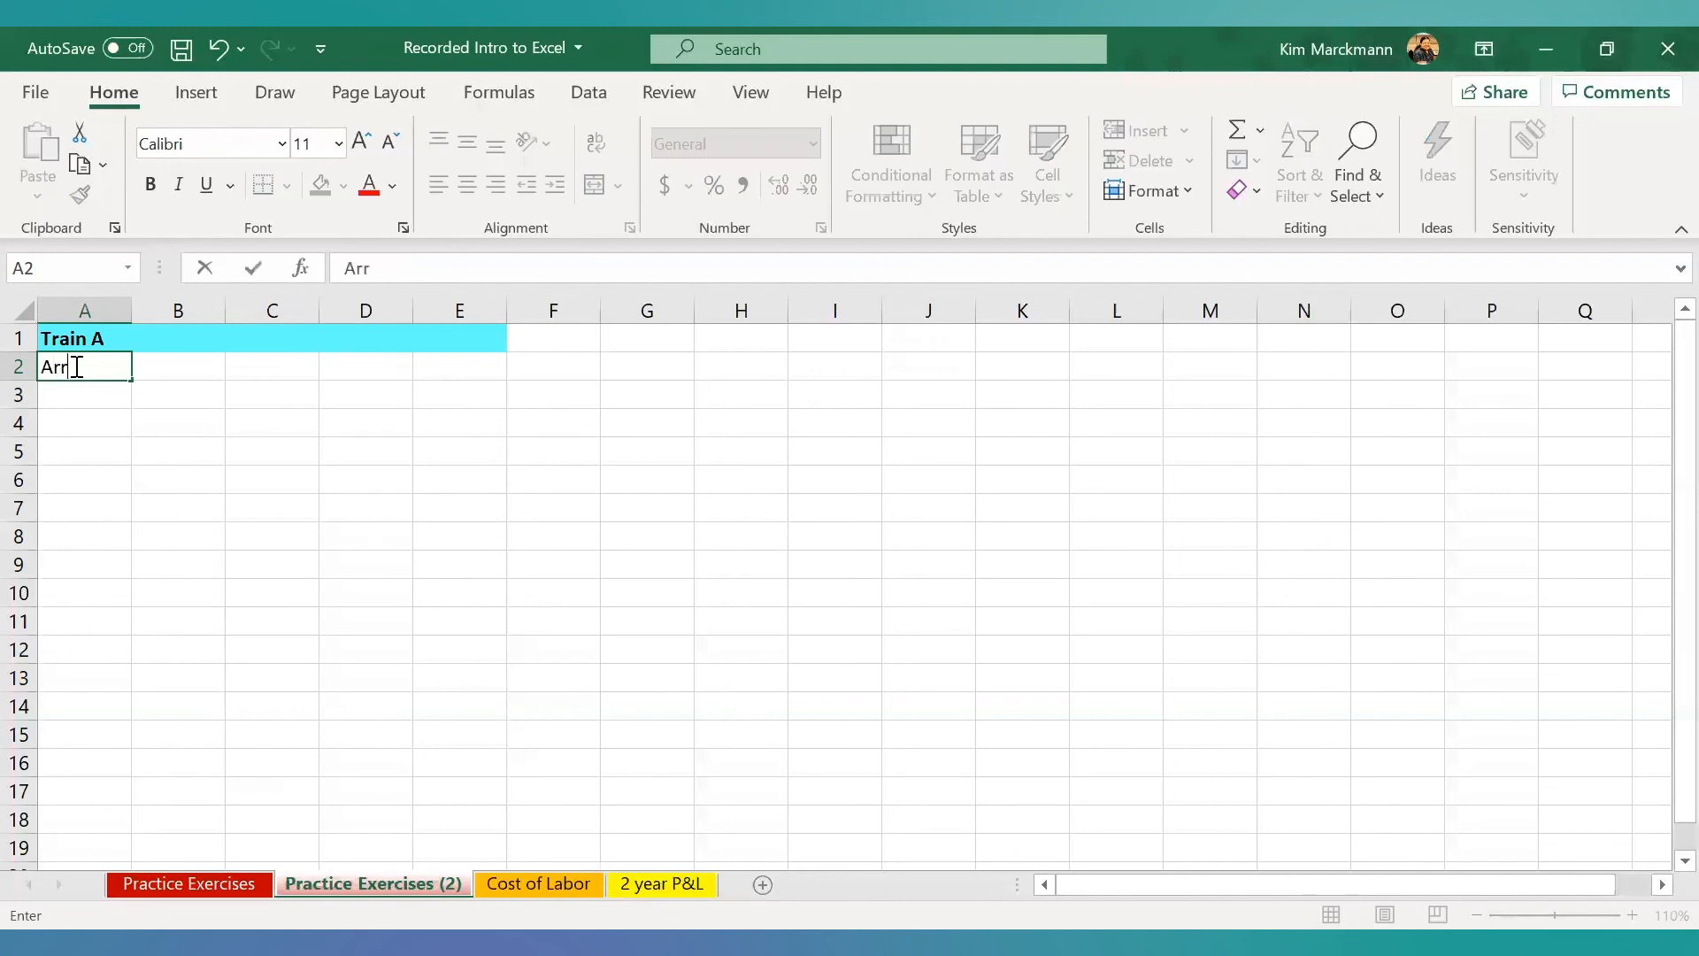
text(ival Station)
key(Tab)
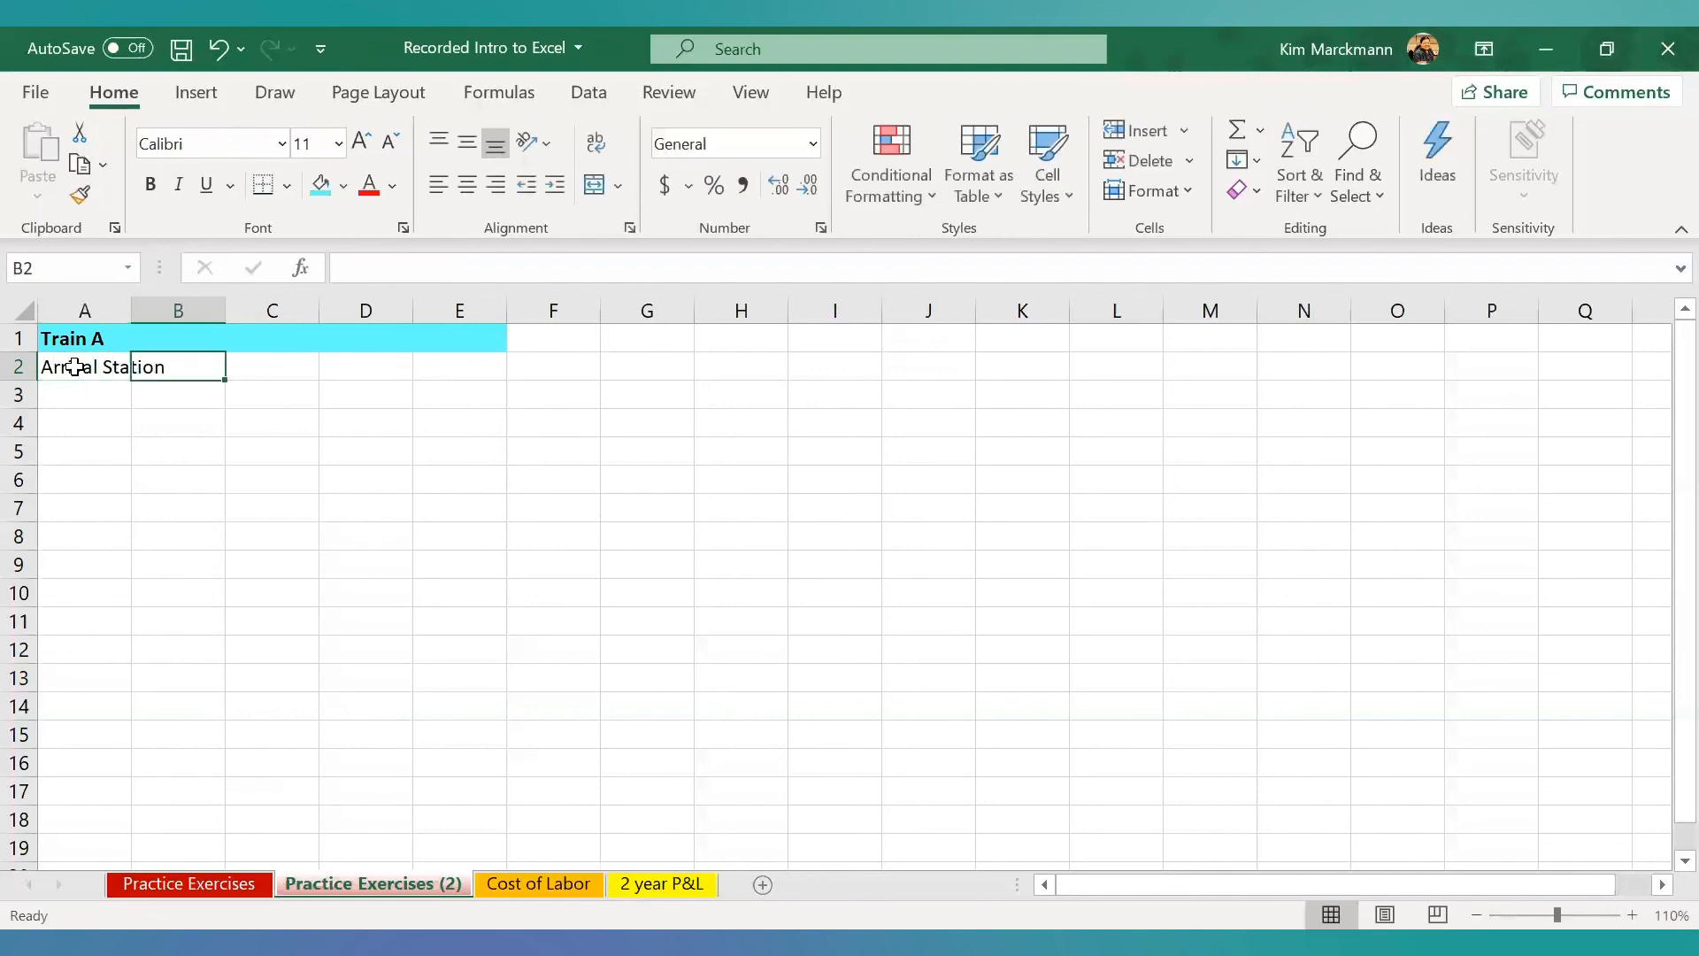
text(Arrival)
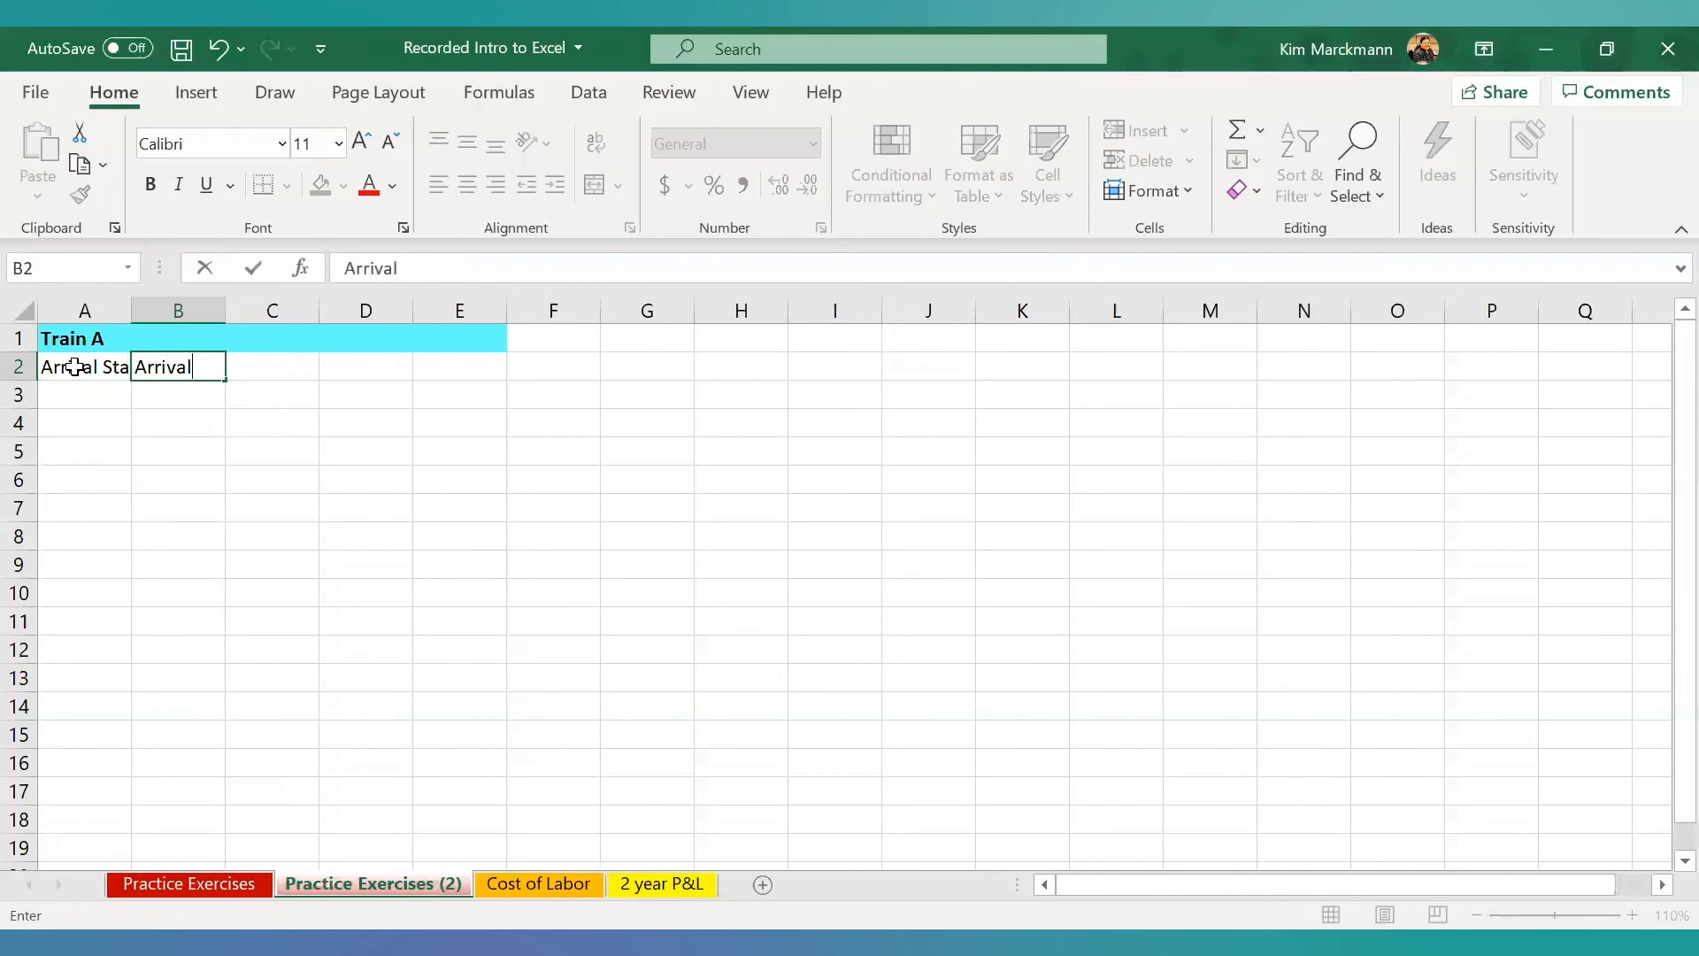
text( Time)
key(Tab)
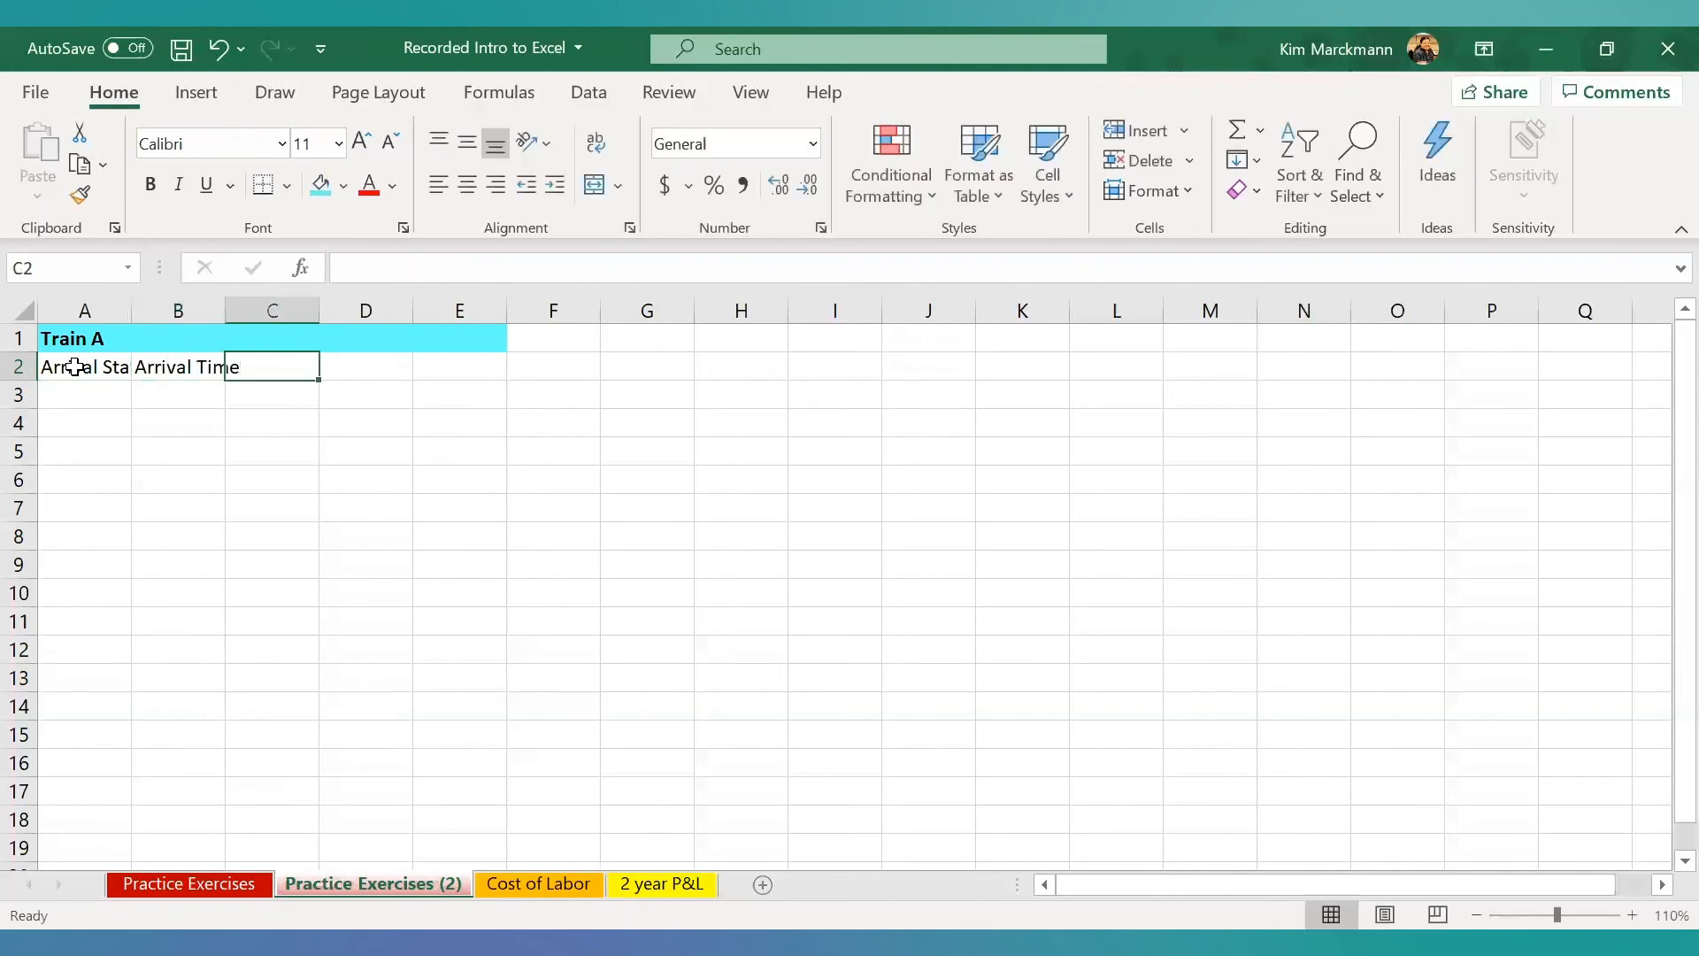
- Enter the headers Departing To in C2, Departure Time in D2 and Ticket Cost in E2
text(Depart)
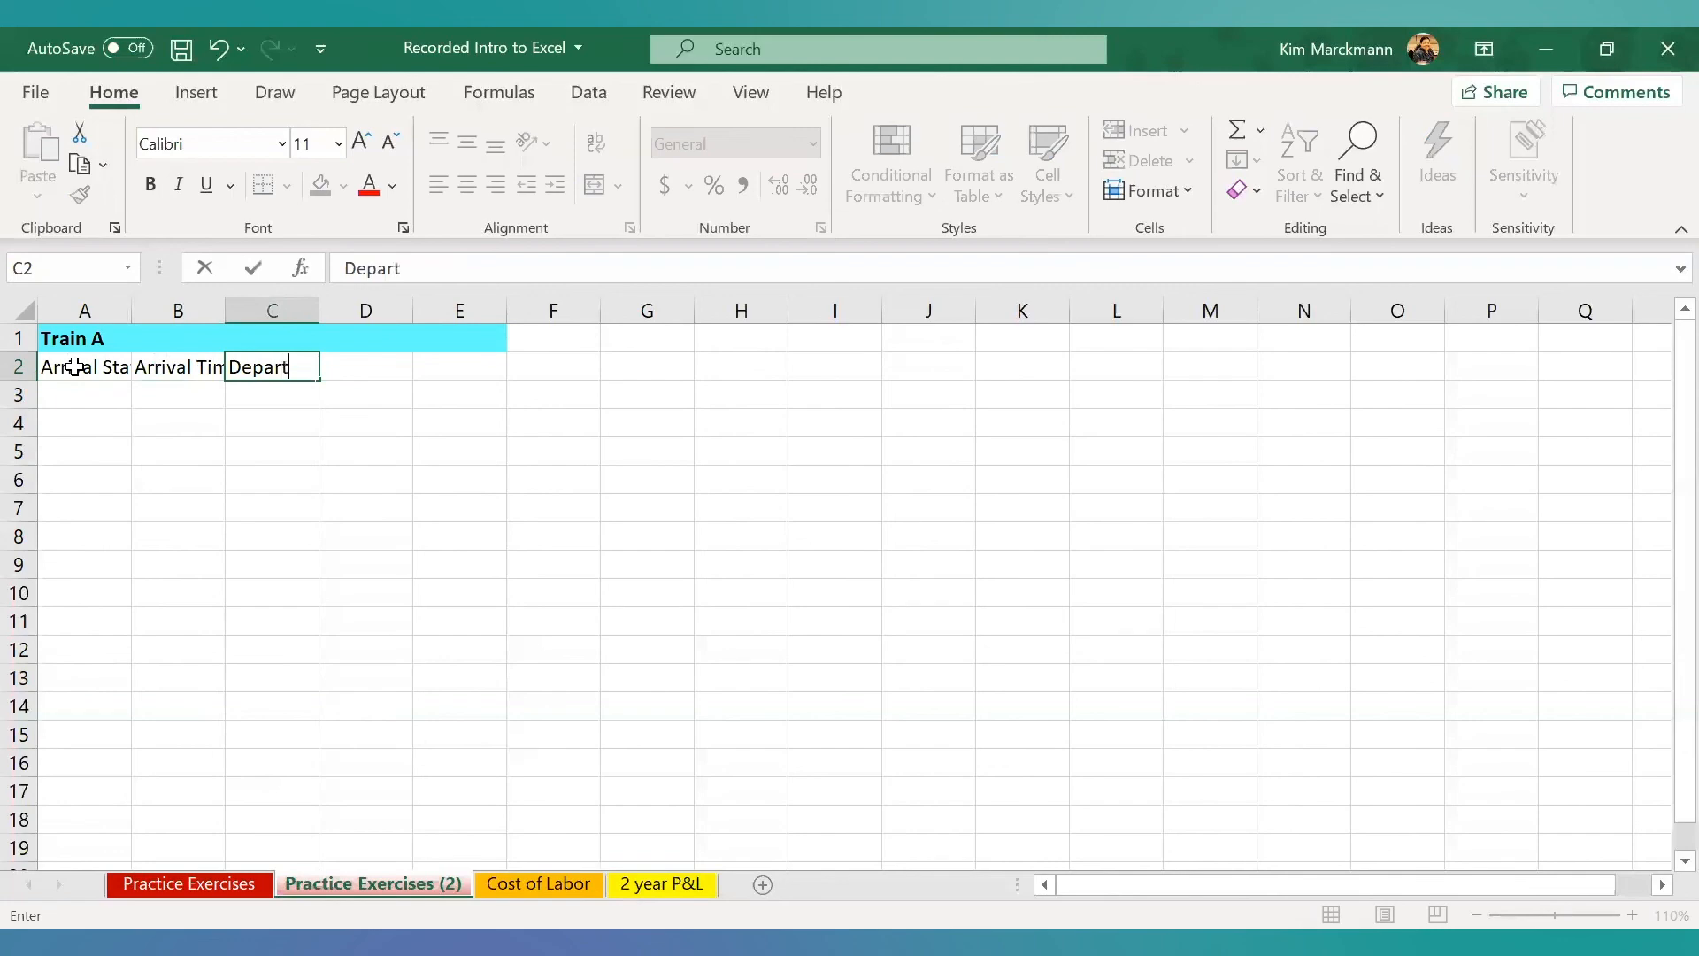
text(ing To)
key(Tab)
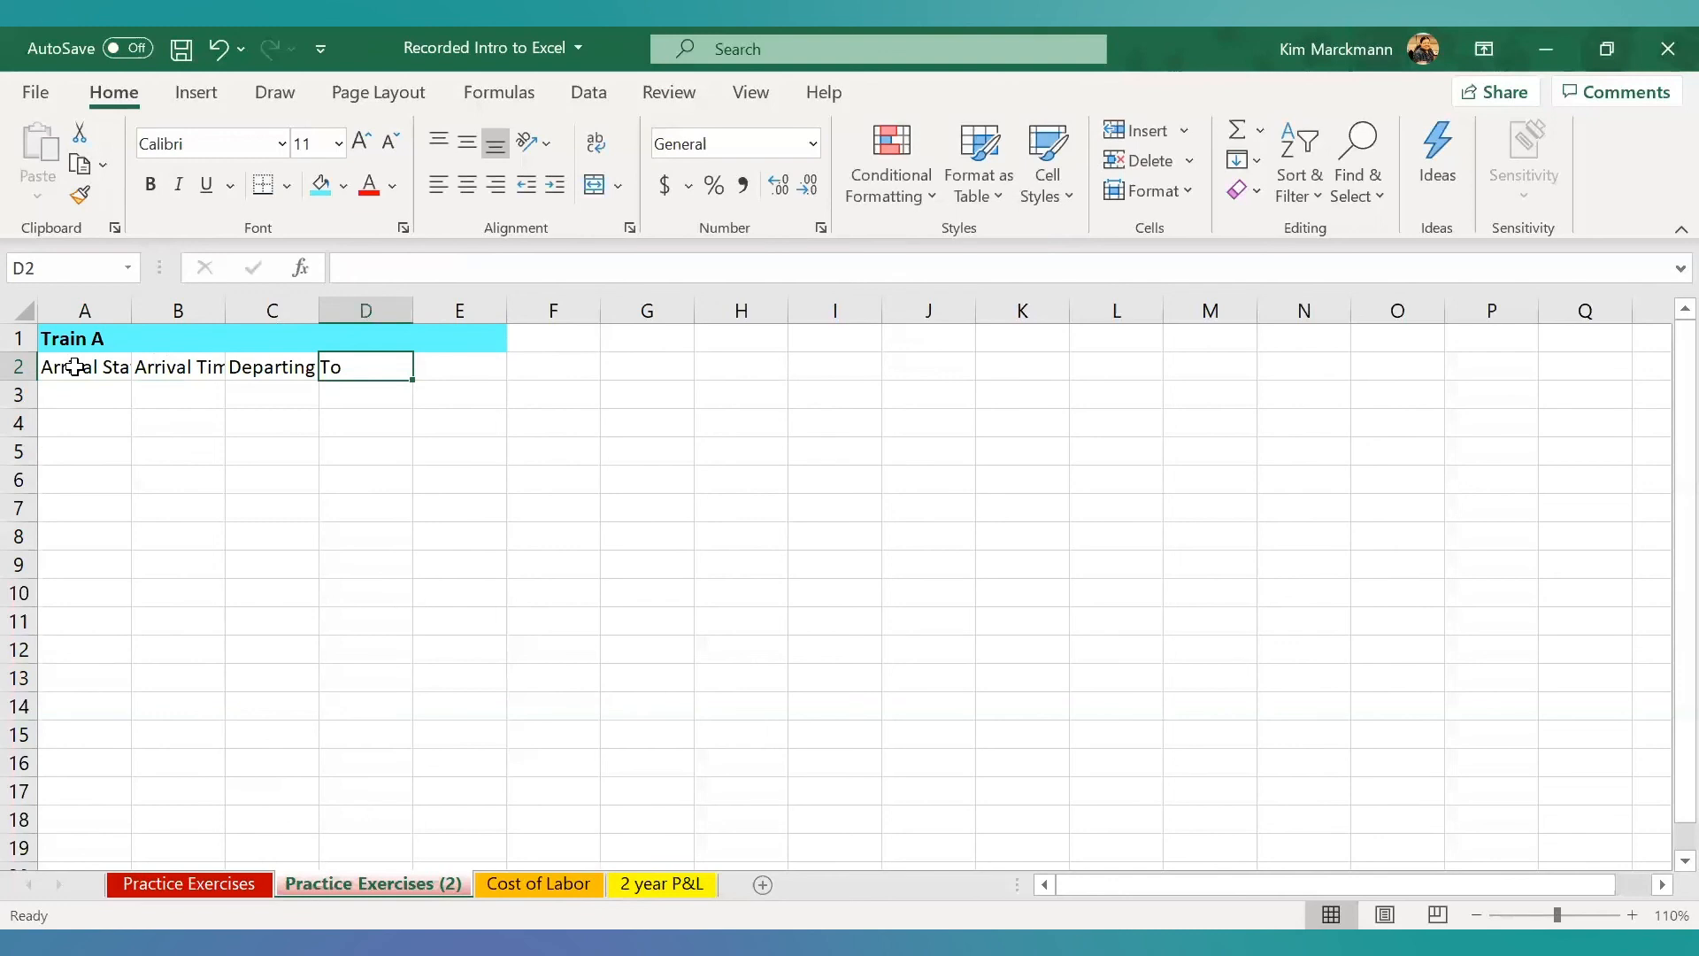
text(Depar)
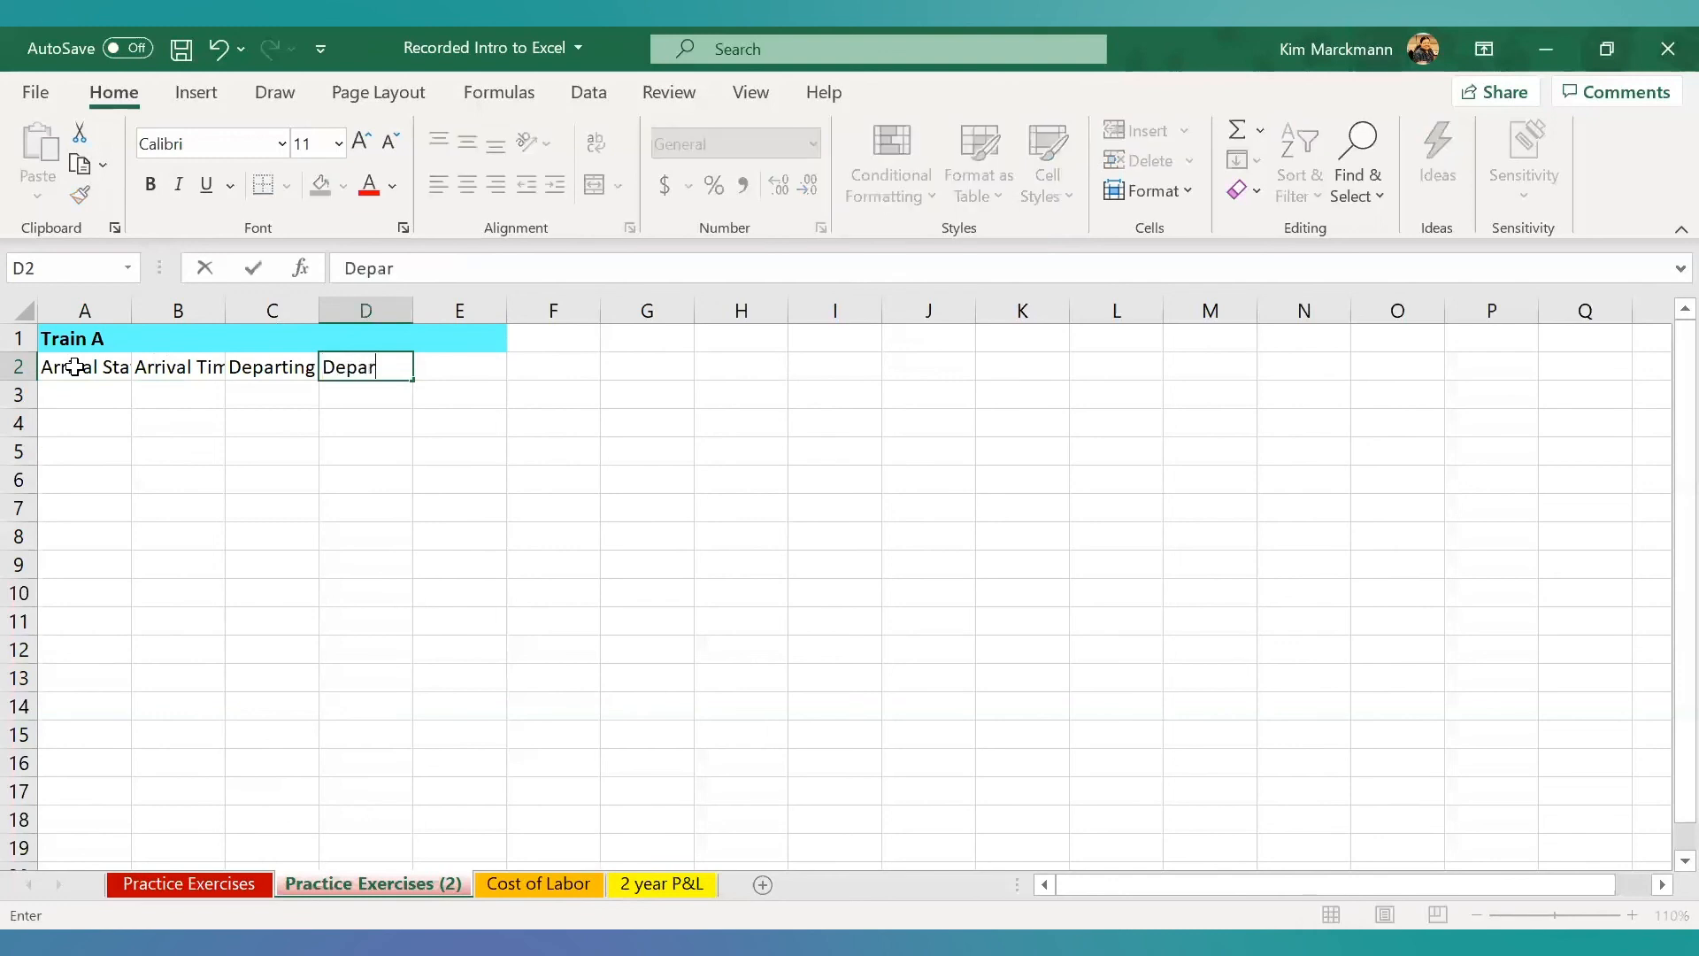
text(ture Time)
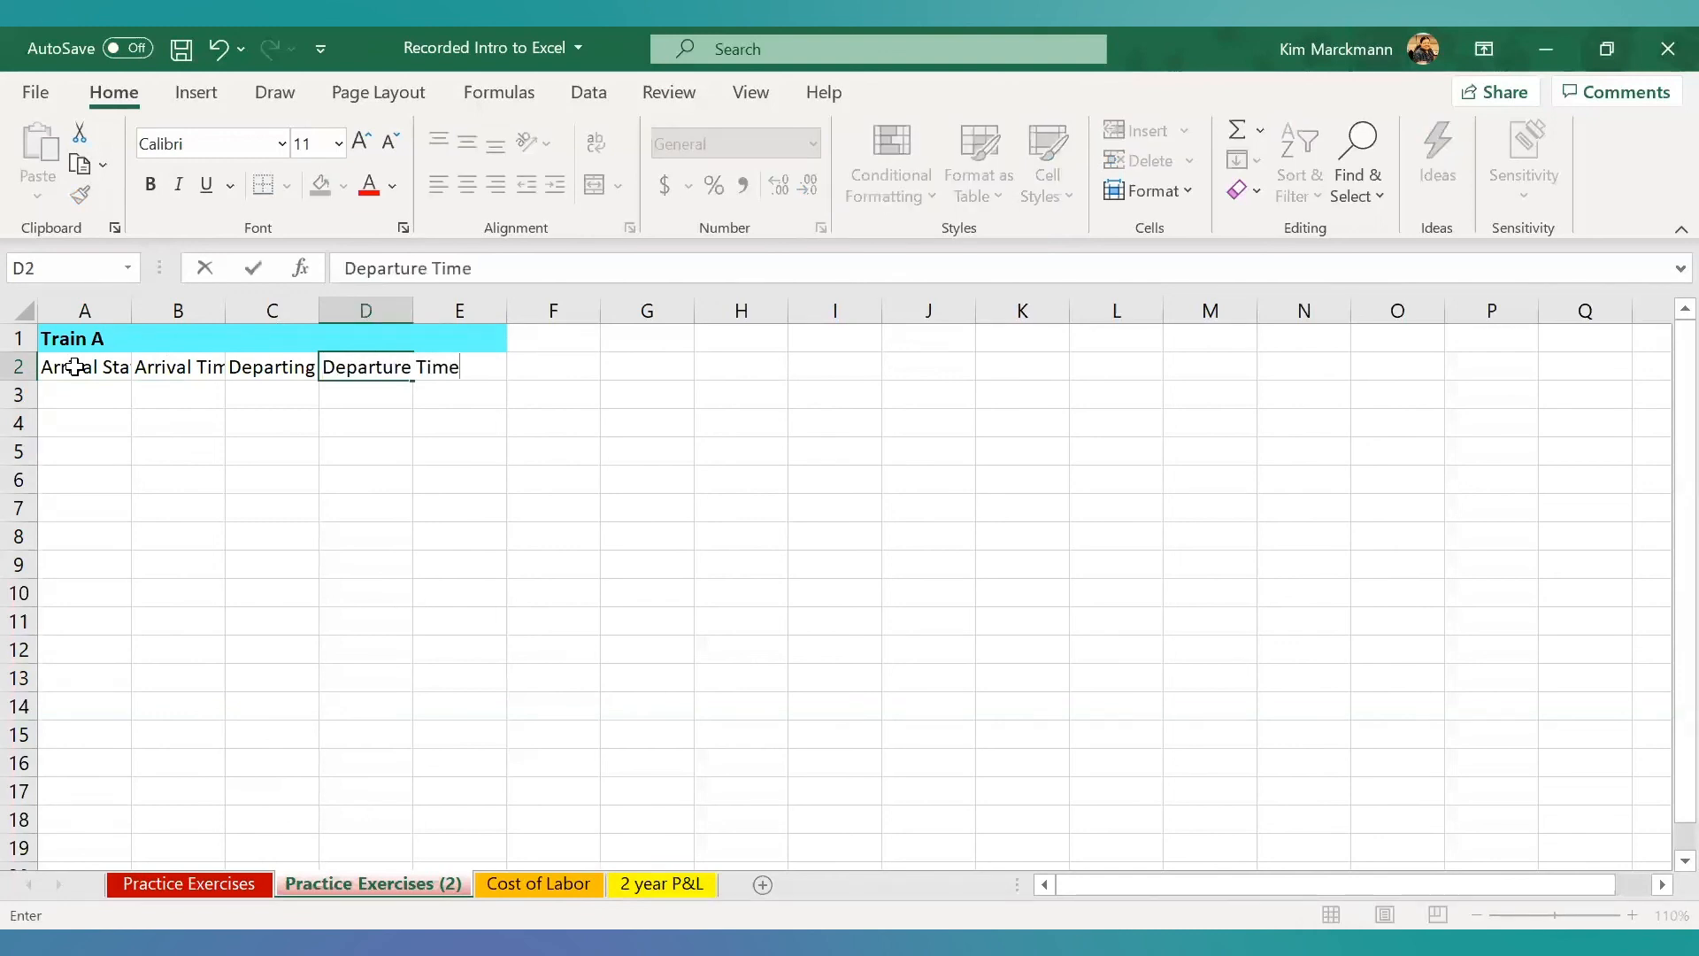
key(Tab)
text(Ticket Cost)
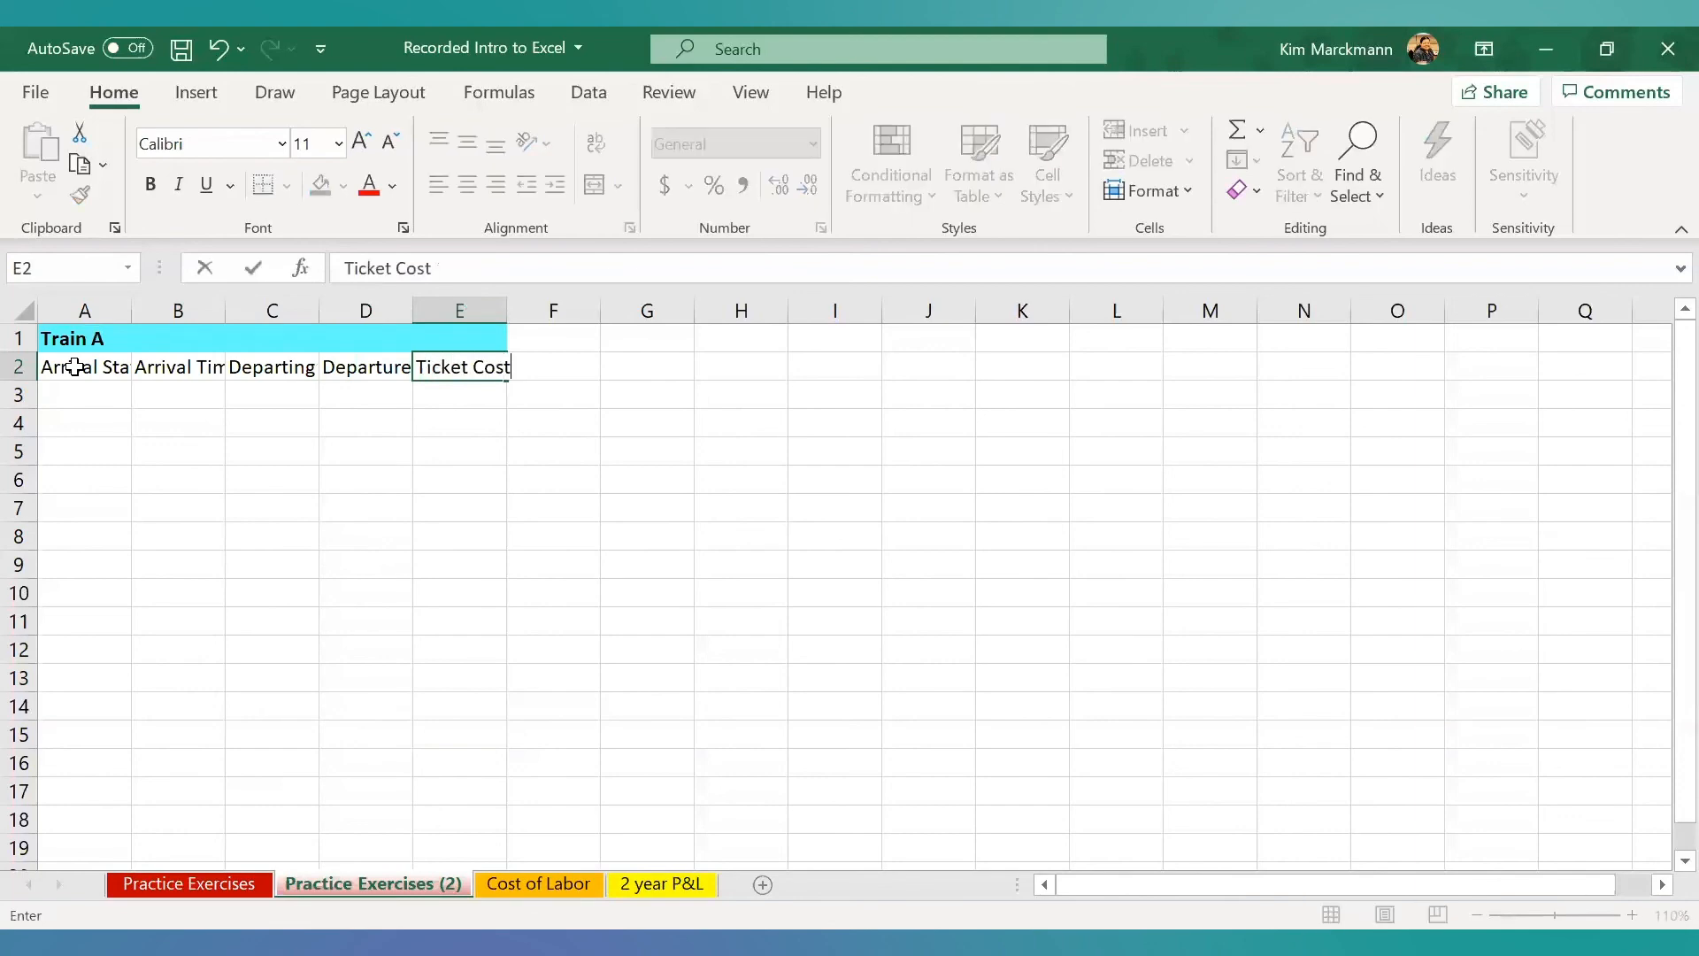
- AutoFit the width of columns A through E to their contents
click(76, 310)
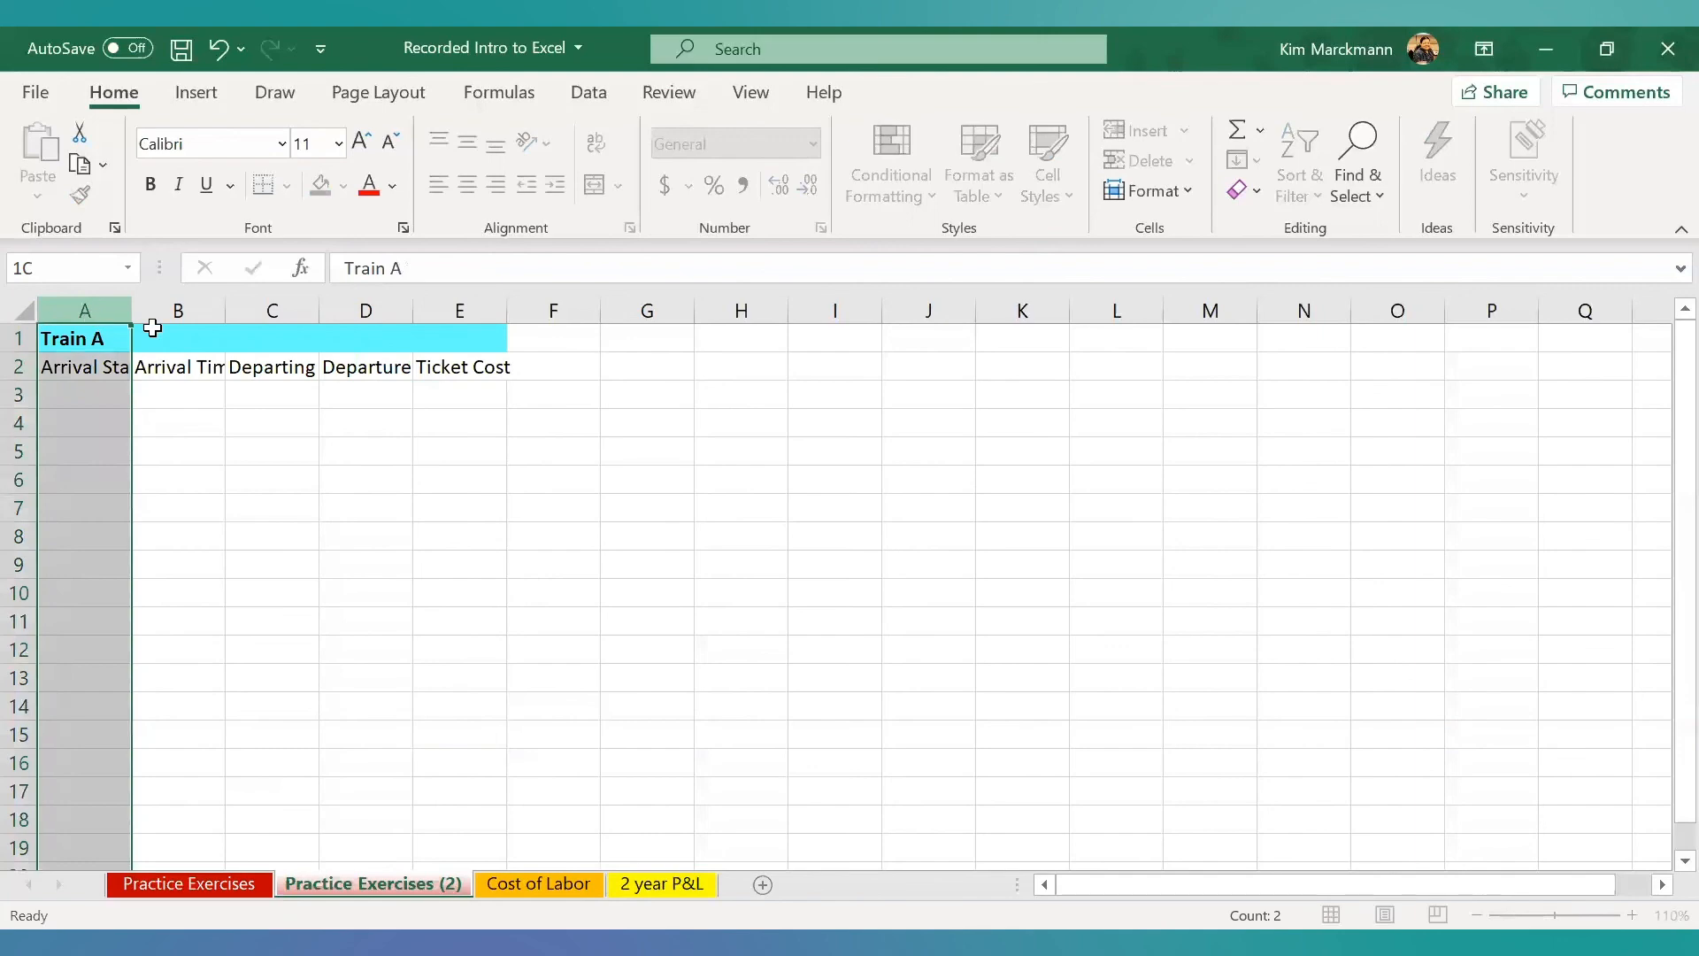
drag(152, 327, 460, 311)
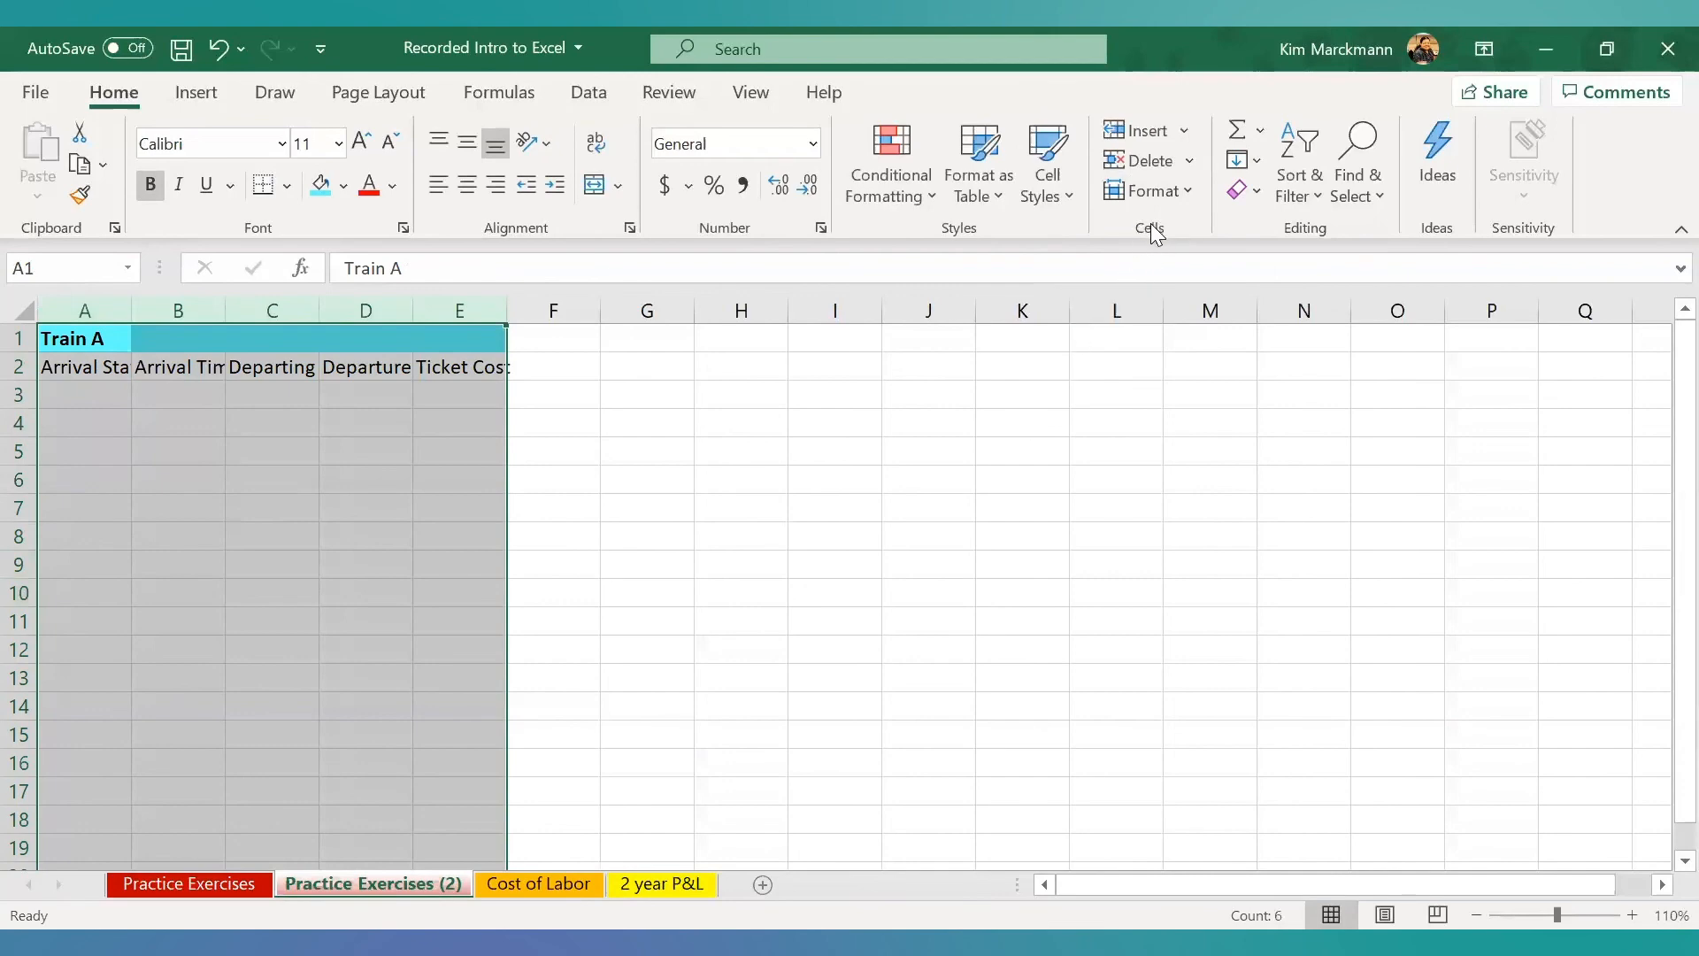
click(1188, 192)
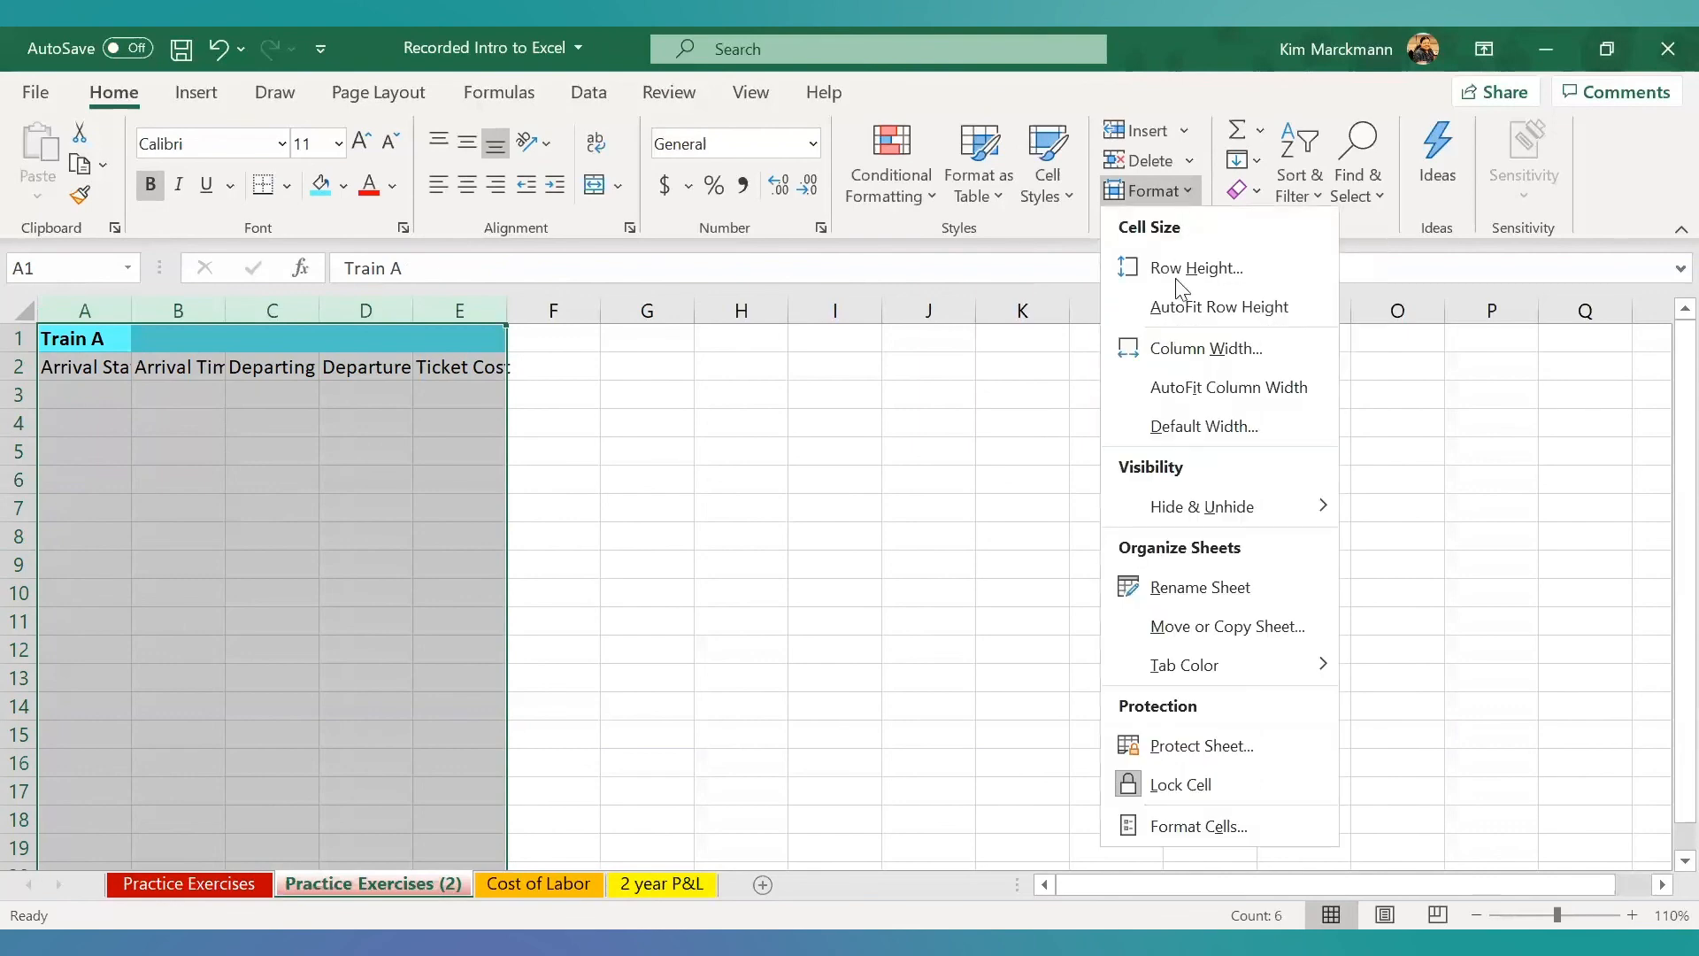
click(1189, 385)
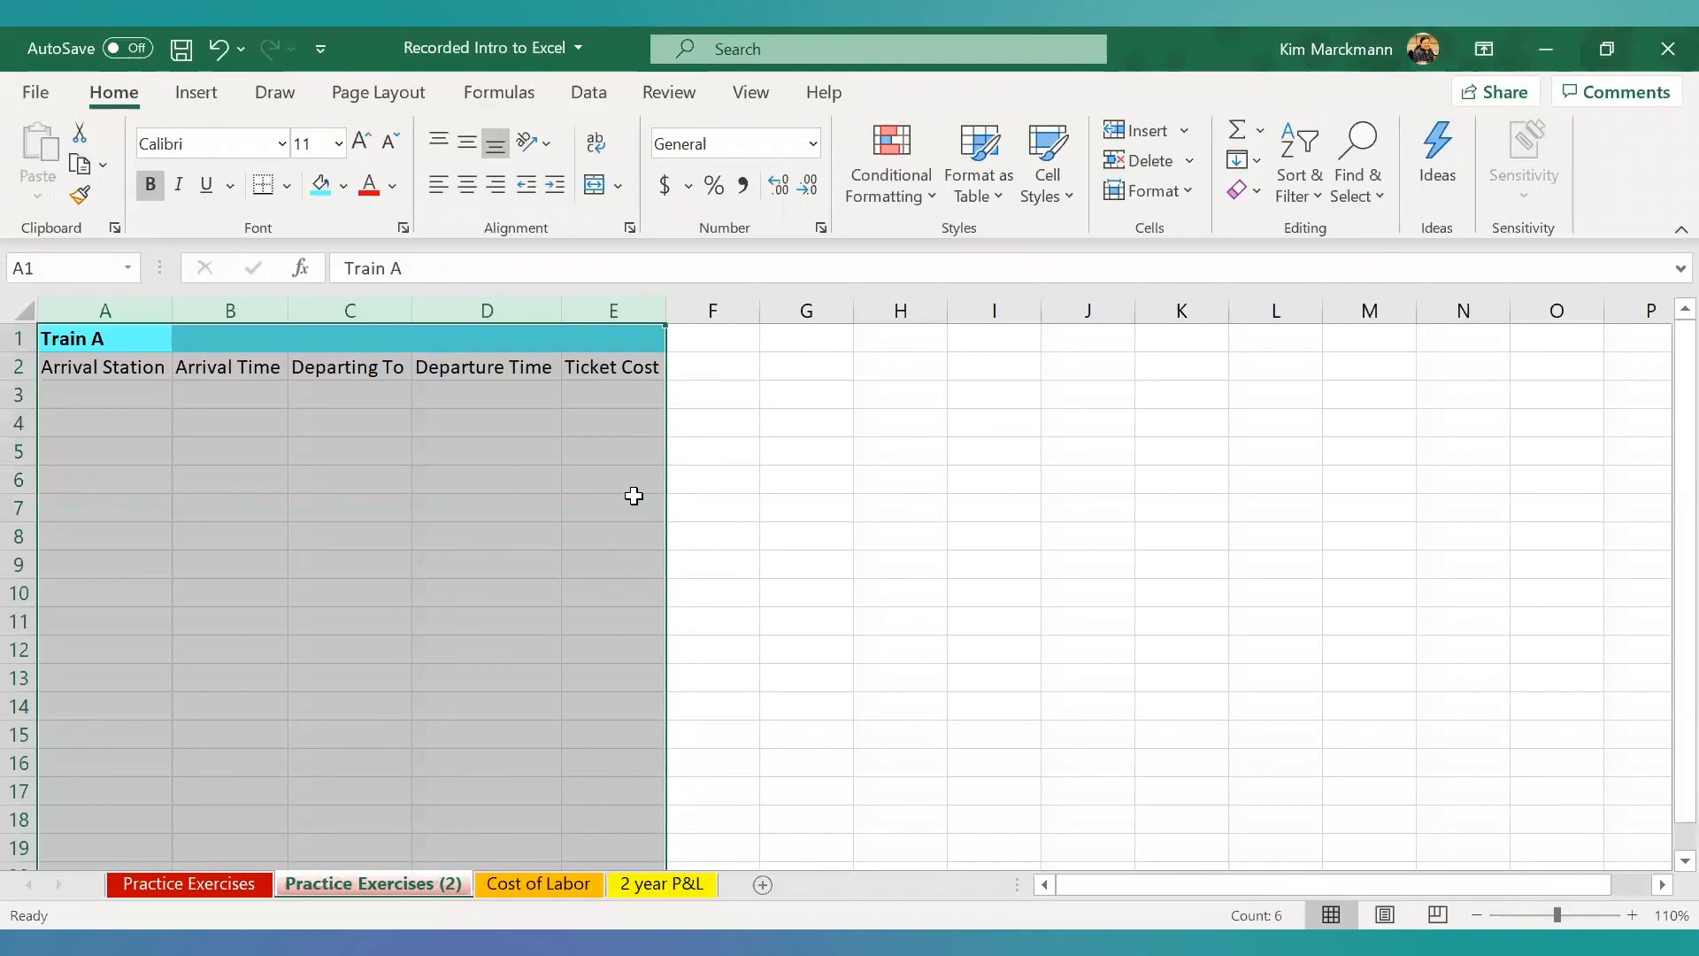
- Set the number format of the whole Ticket Cost column E to Currency
click(608, 311)
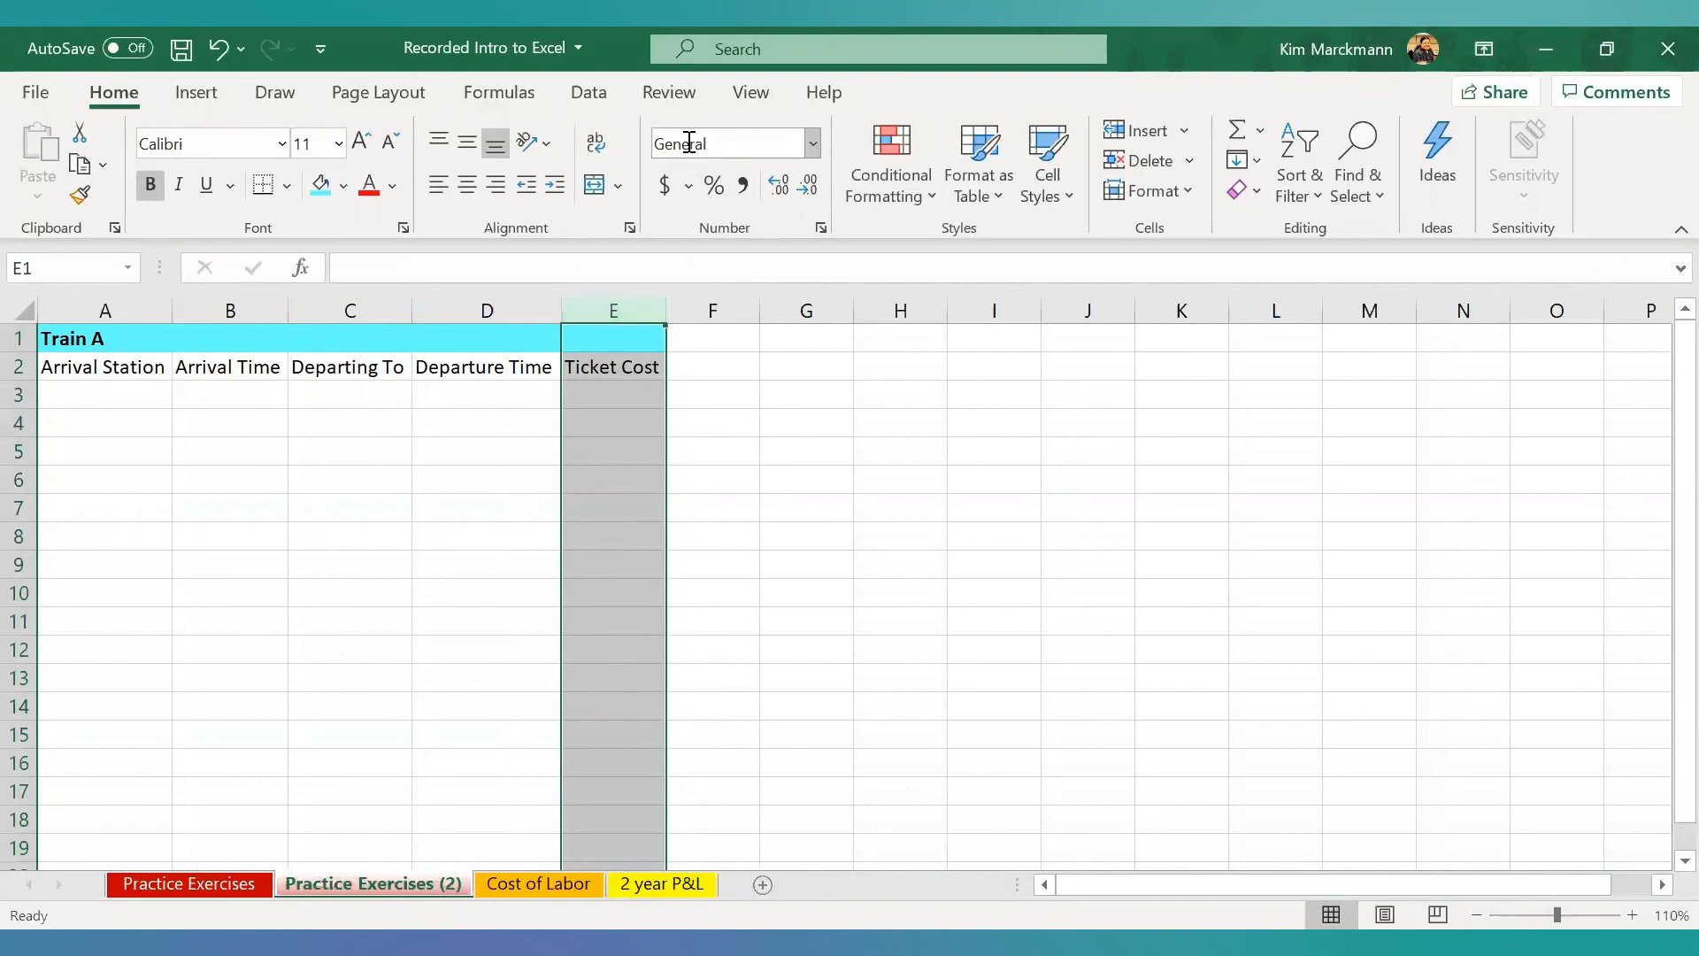
click(812, 144)
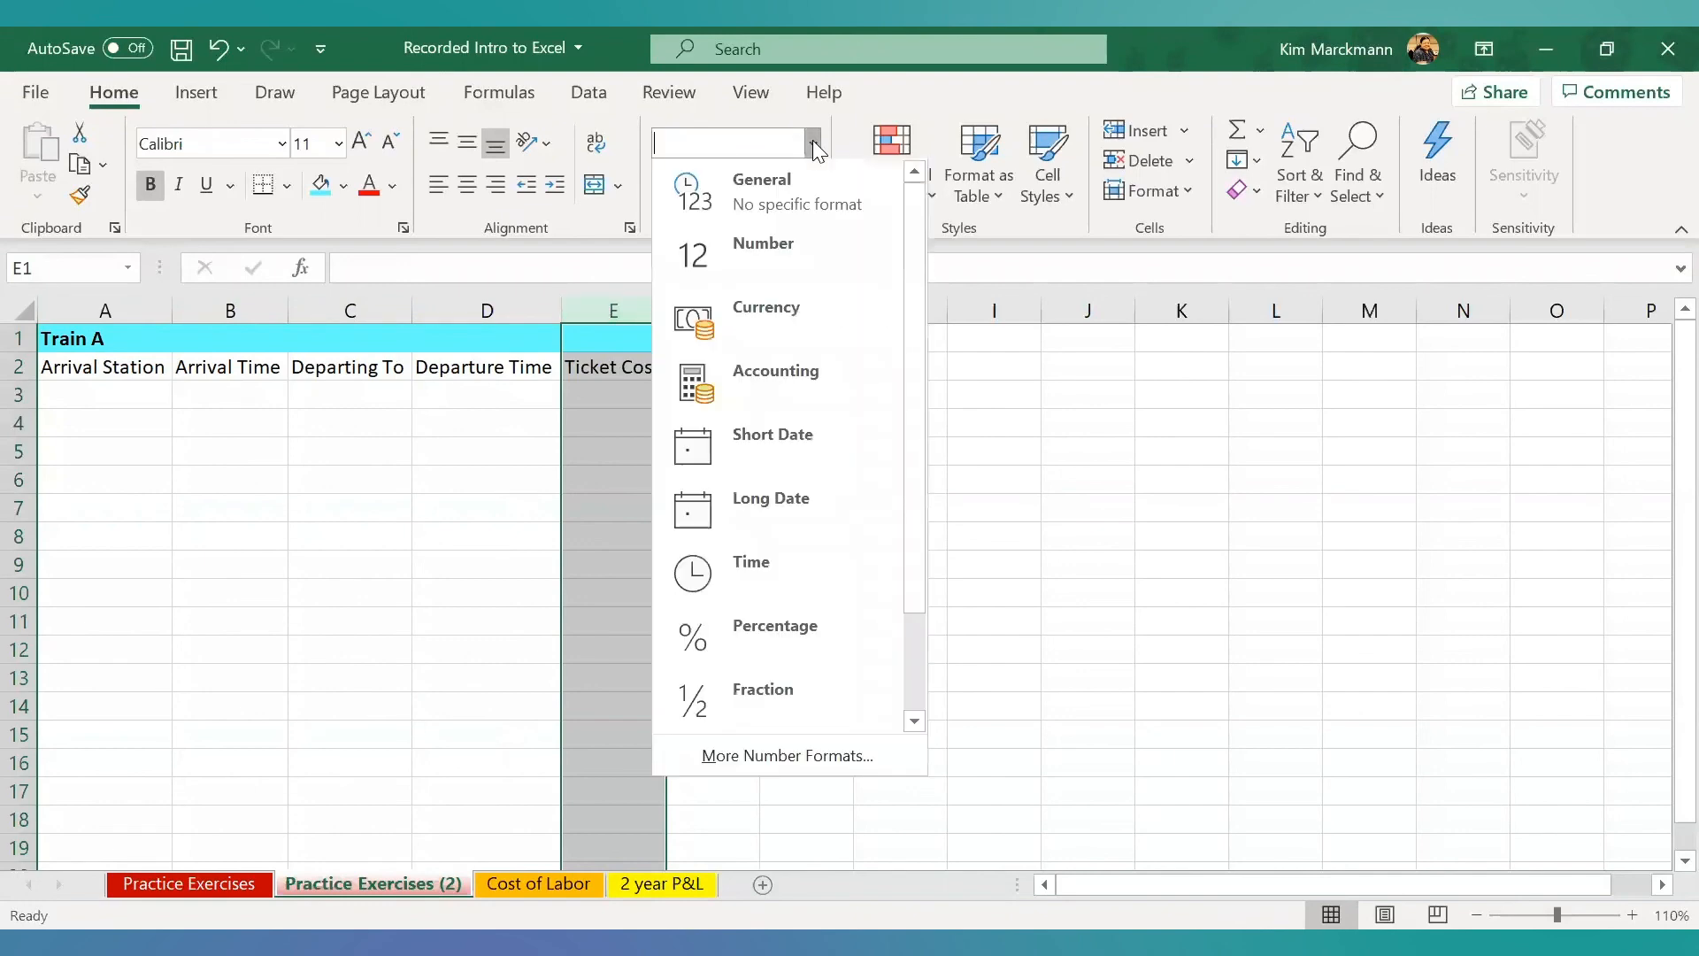
click(777, 324)
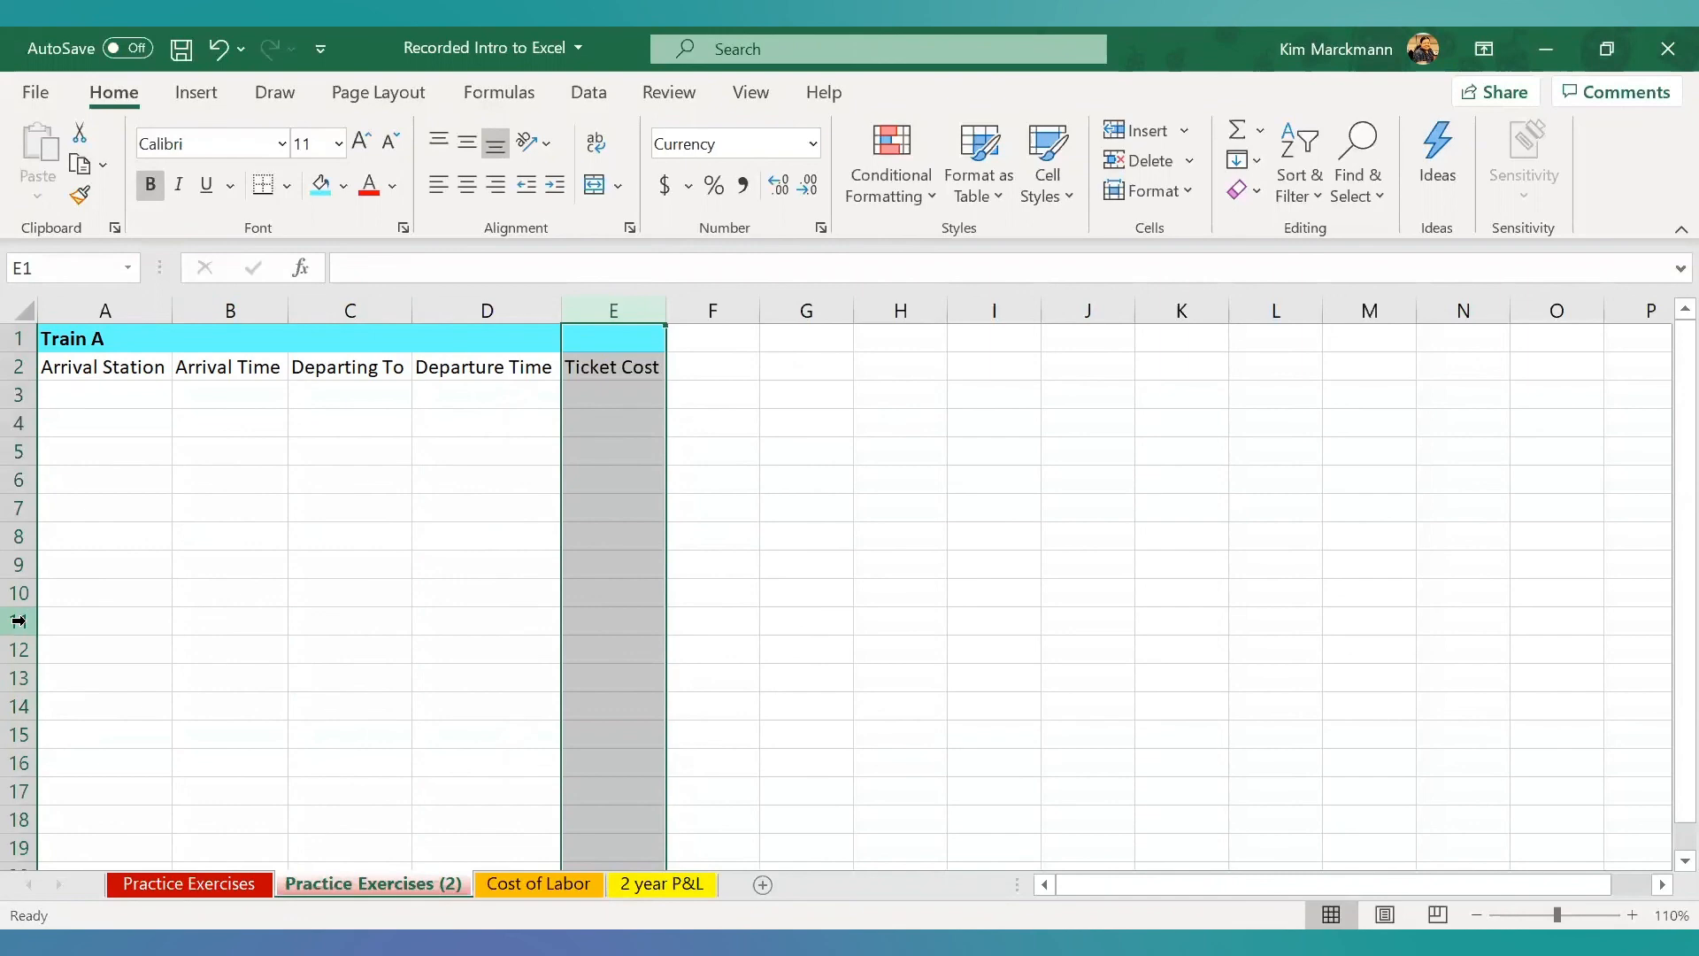
- Enter Station 1 as the arrival station in A3 and 7:30 AM as the arrival time in B3
click(98, 392)
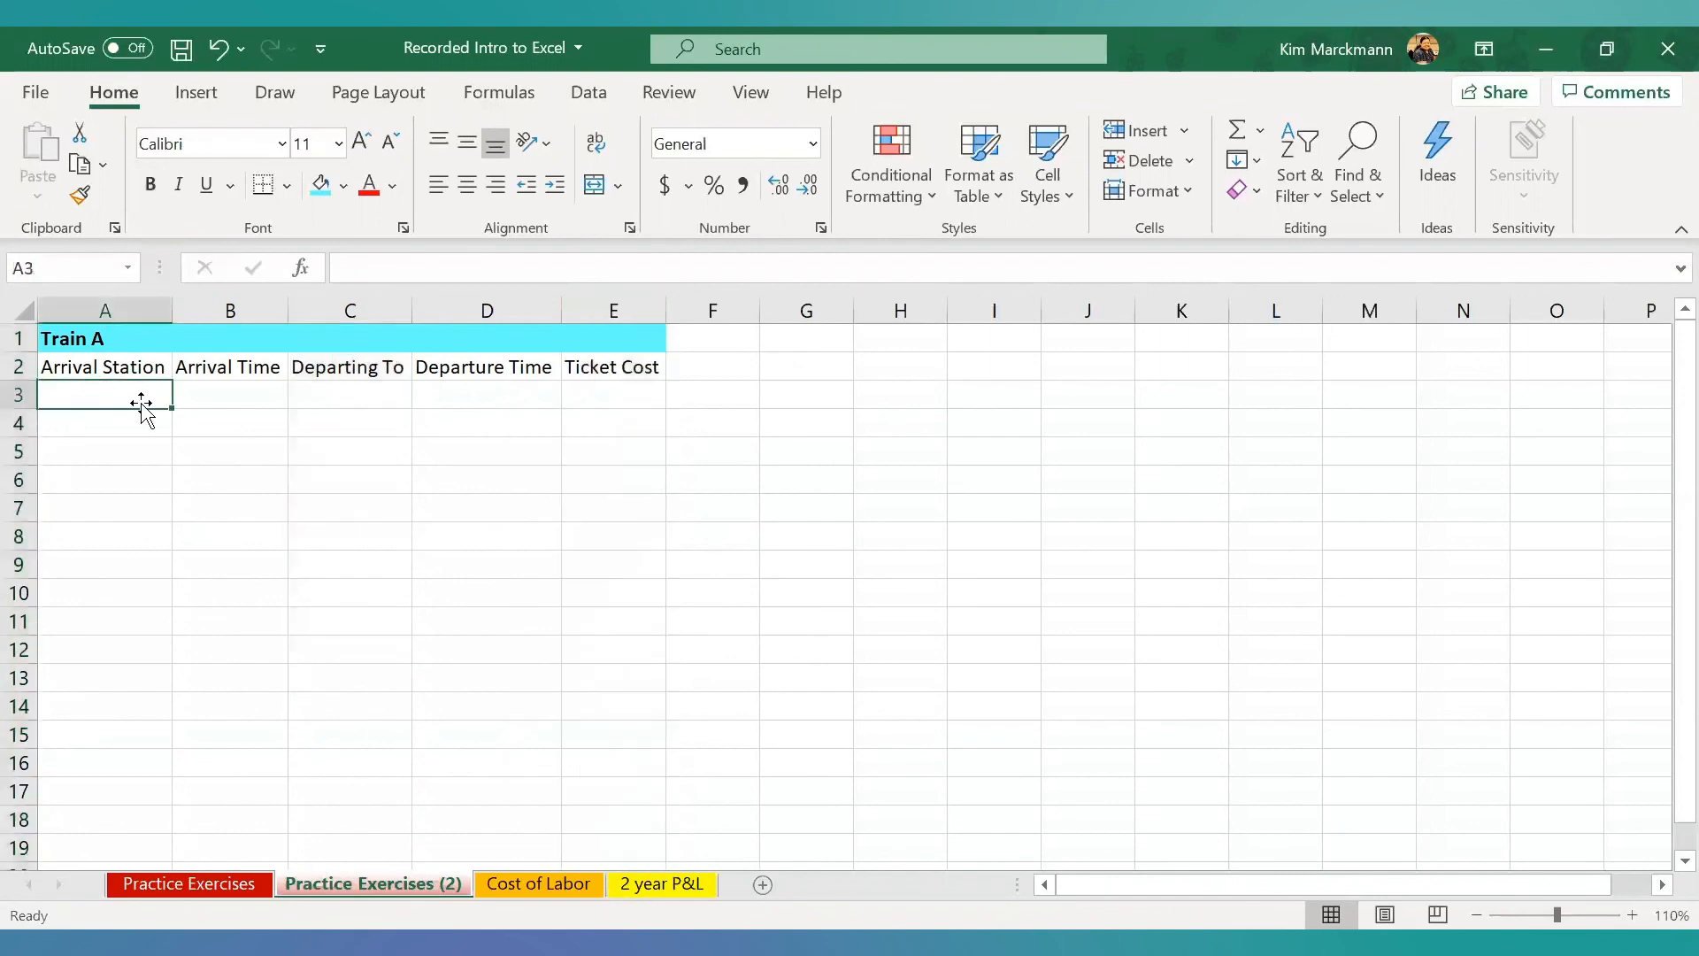
text(St)
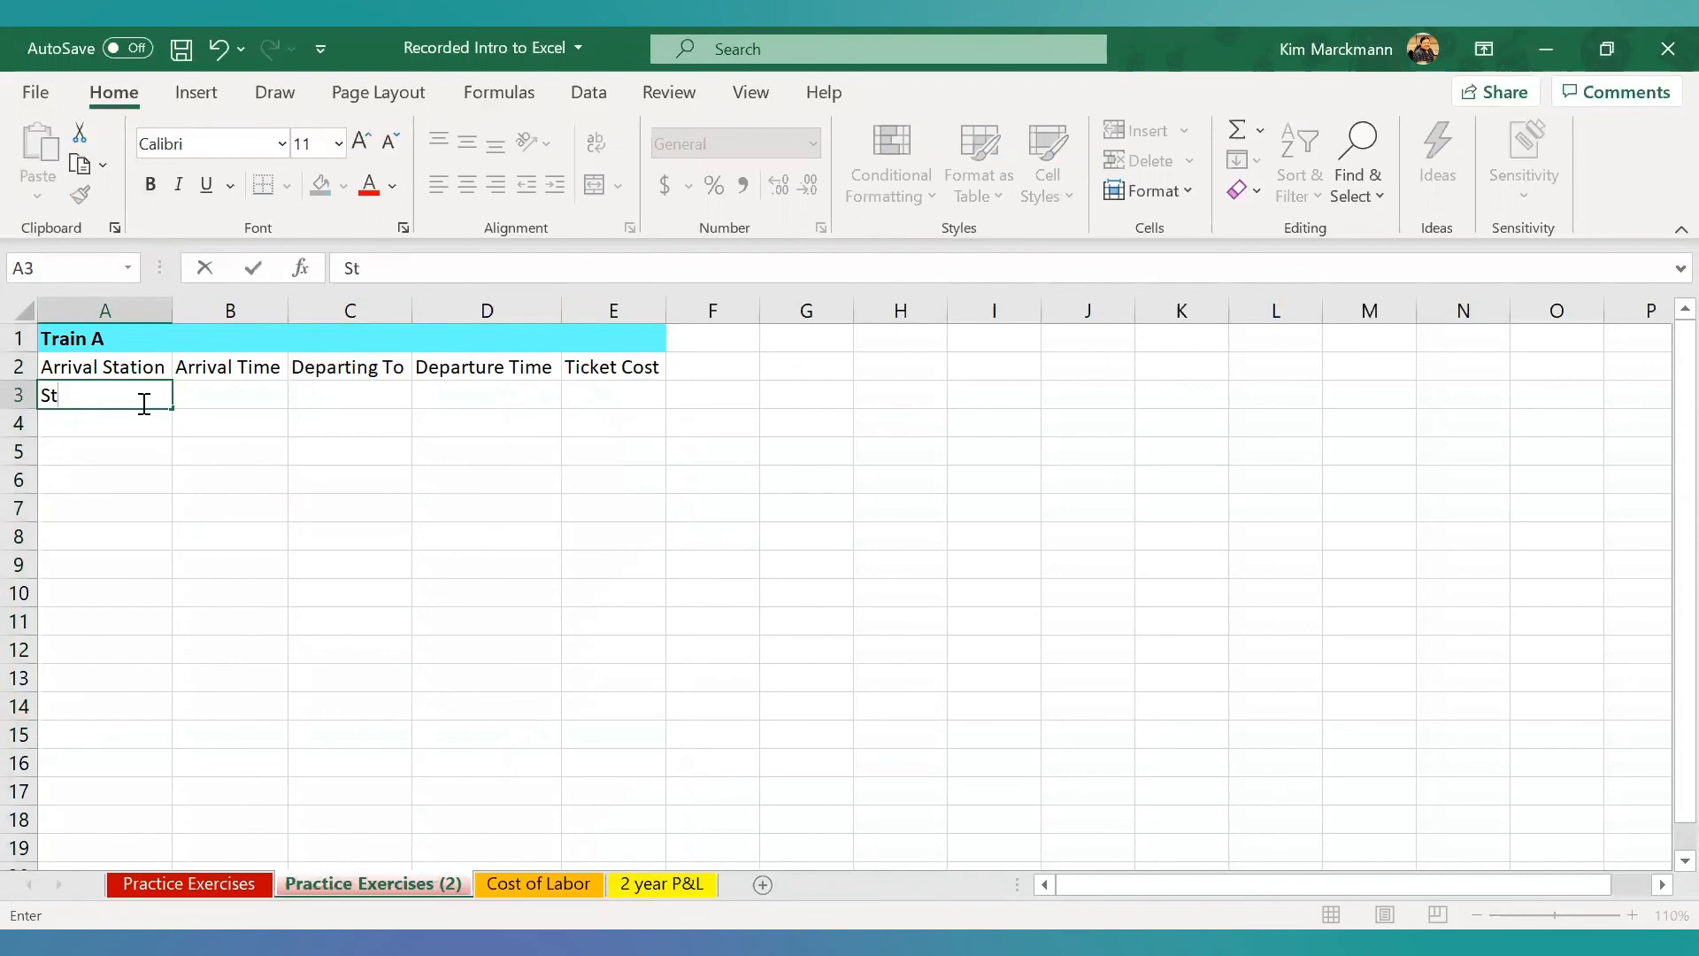
text(ation 1)
key(Tab)
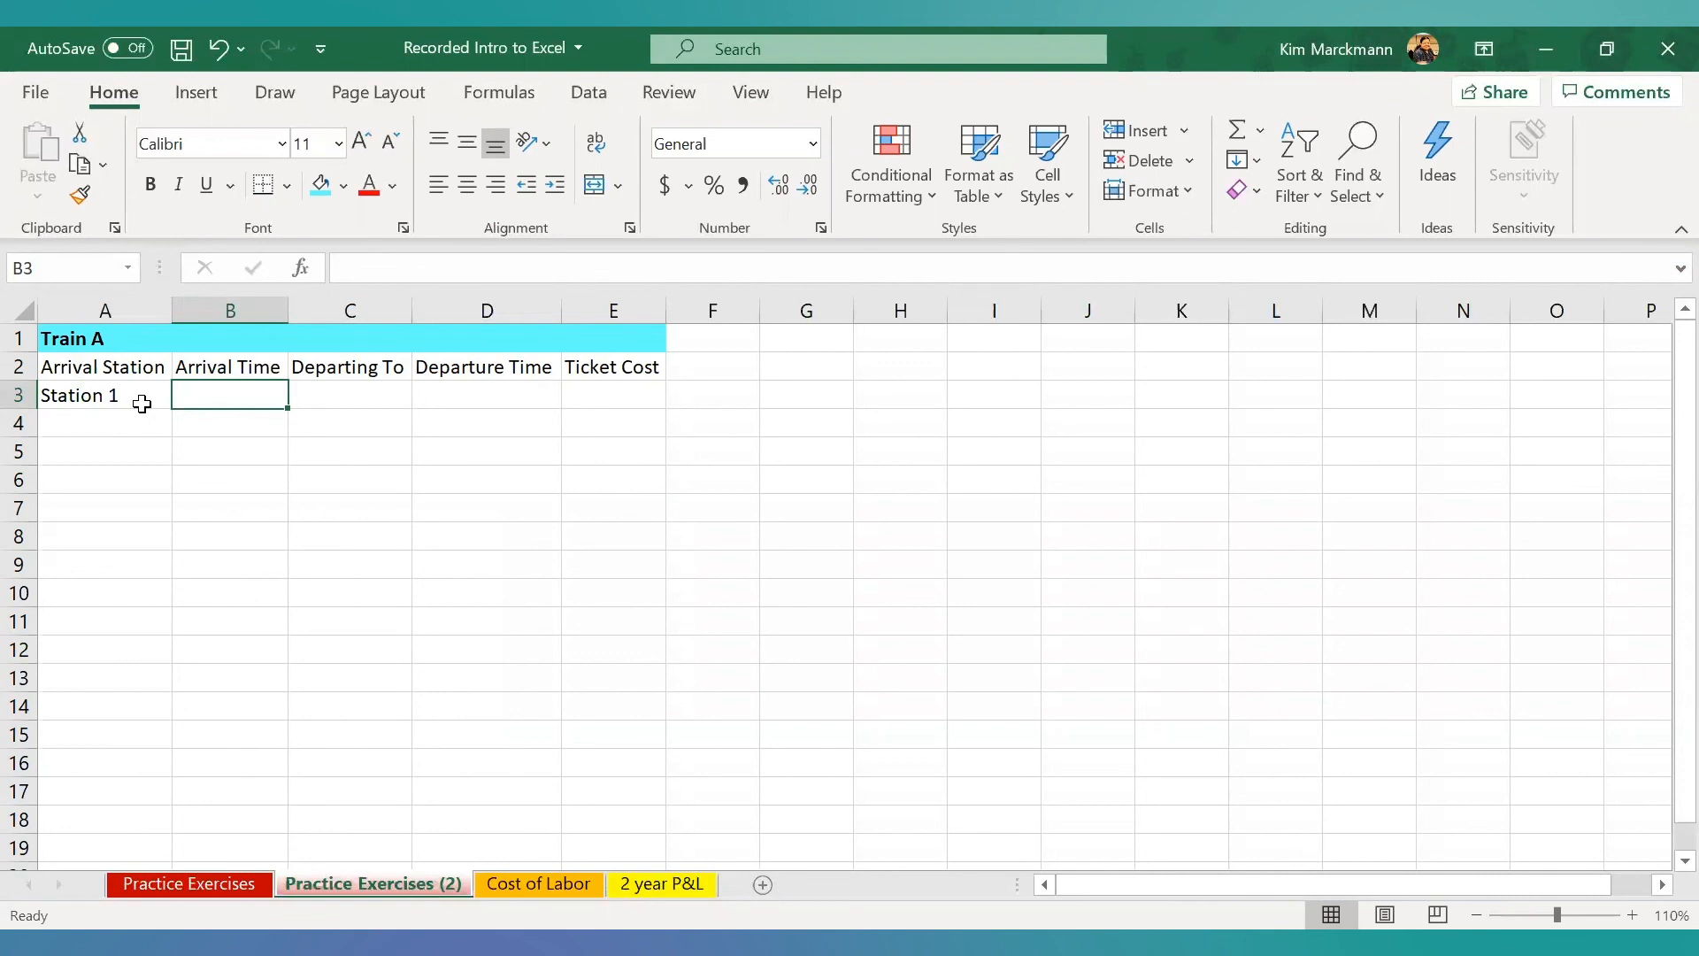
text(7:30)
key(Tab)
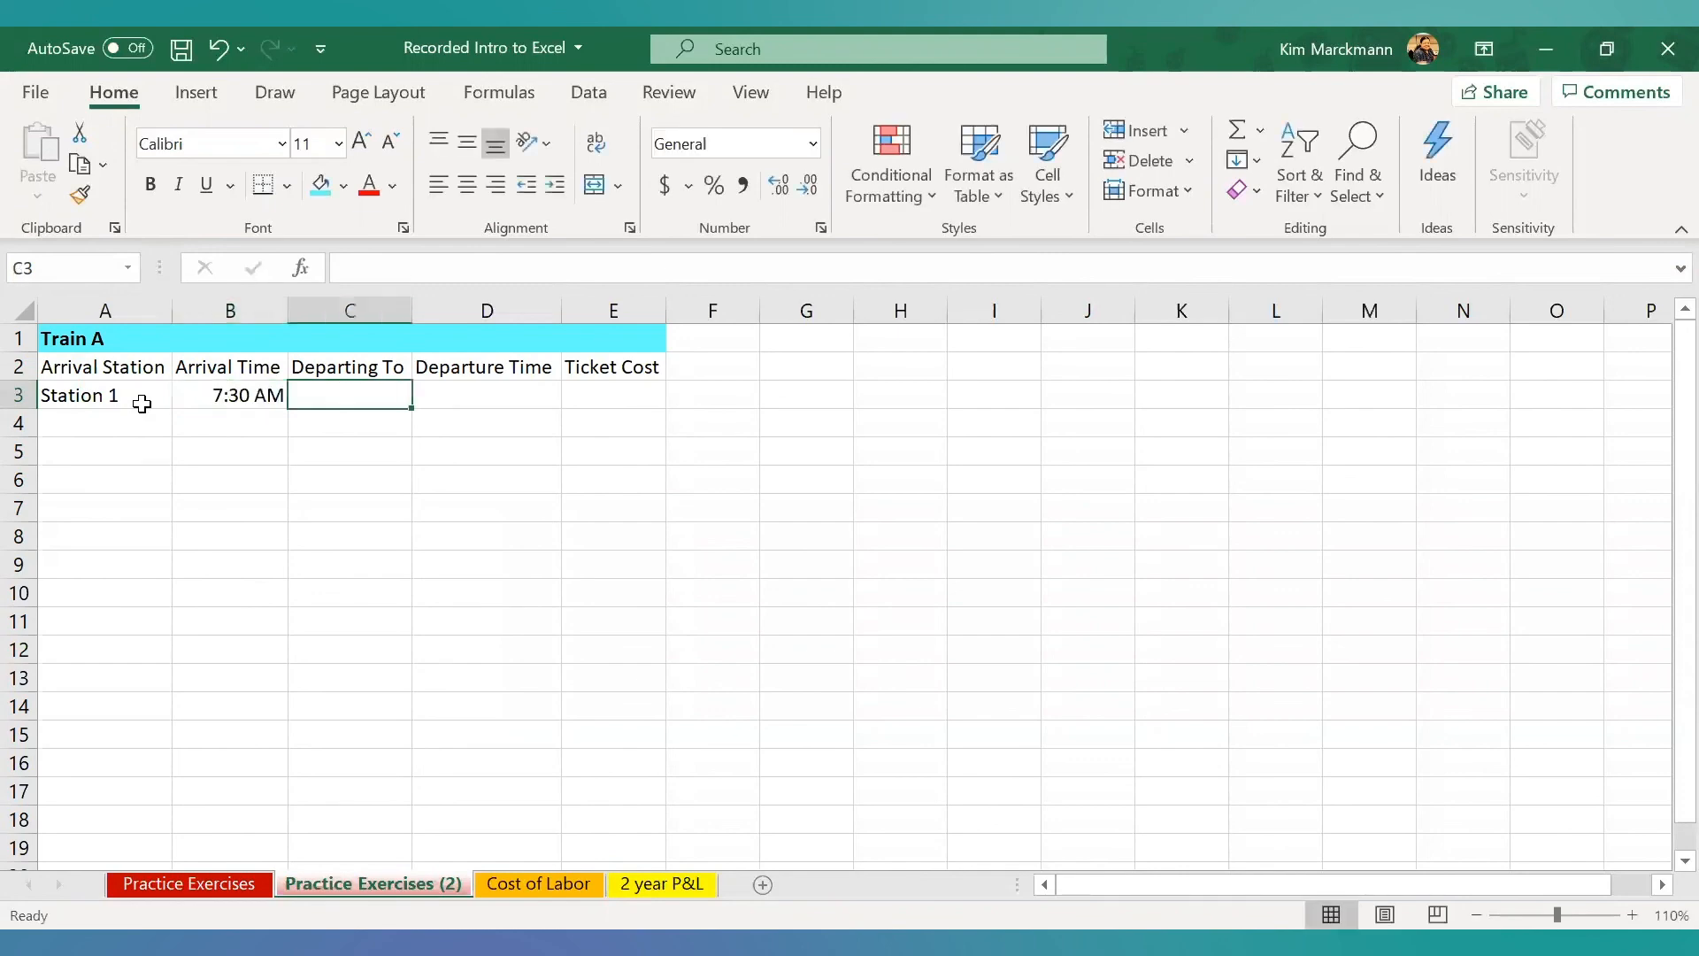
- Complete row 3 with Station 2 in C3, a departure time of 7:35 AM in D3 and a ticket cost of 2.45 in E3
text(Sta)
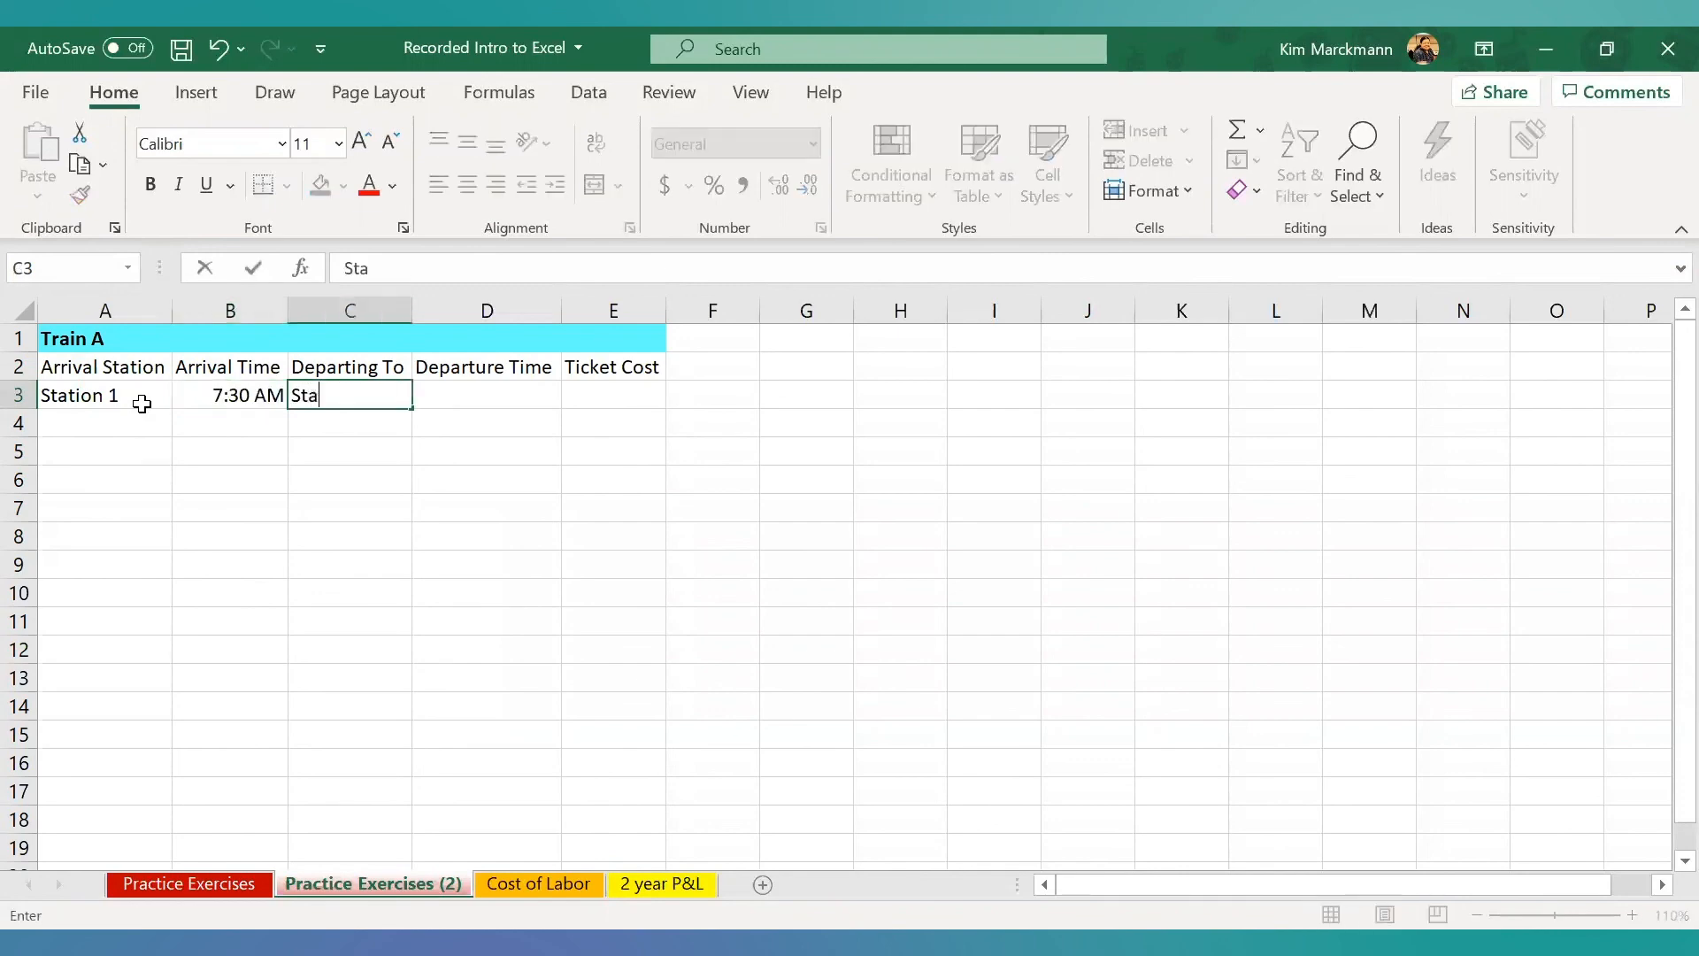
text(tion 2)
key(Tab)
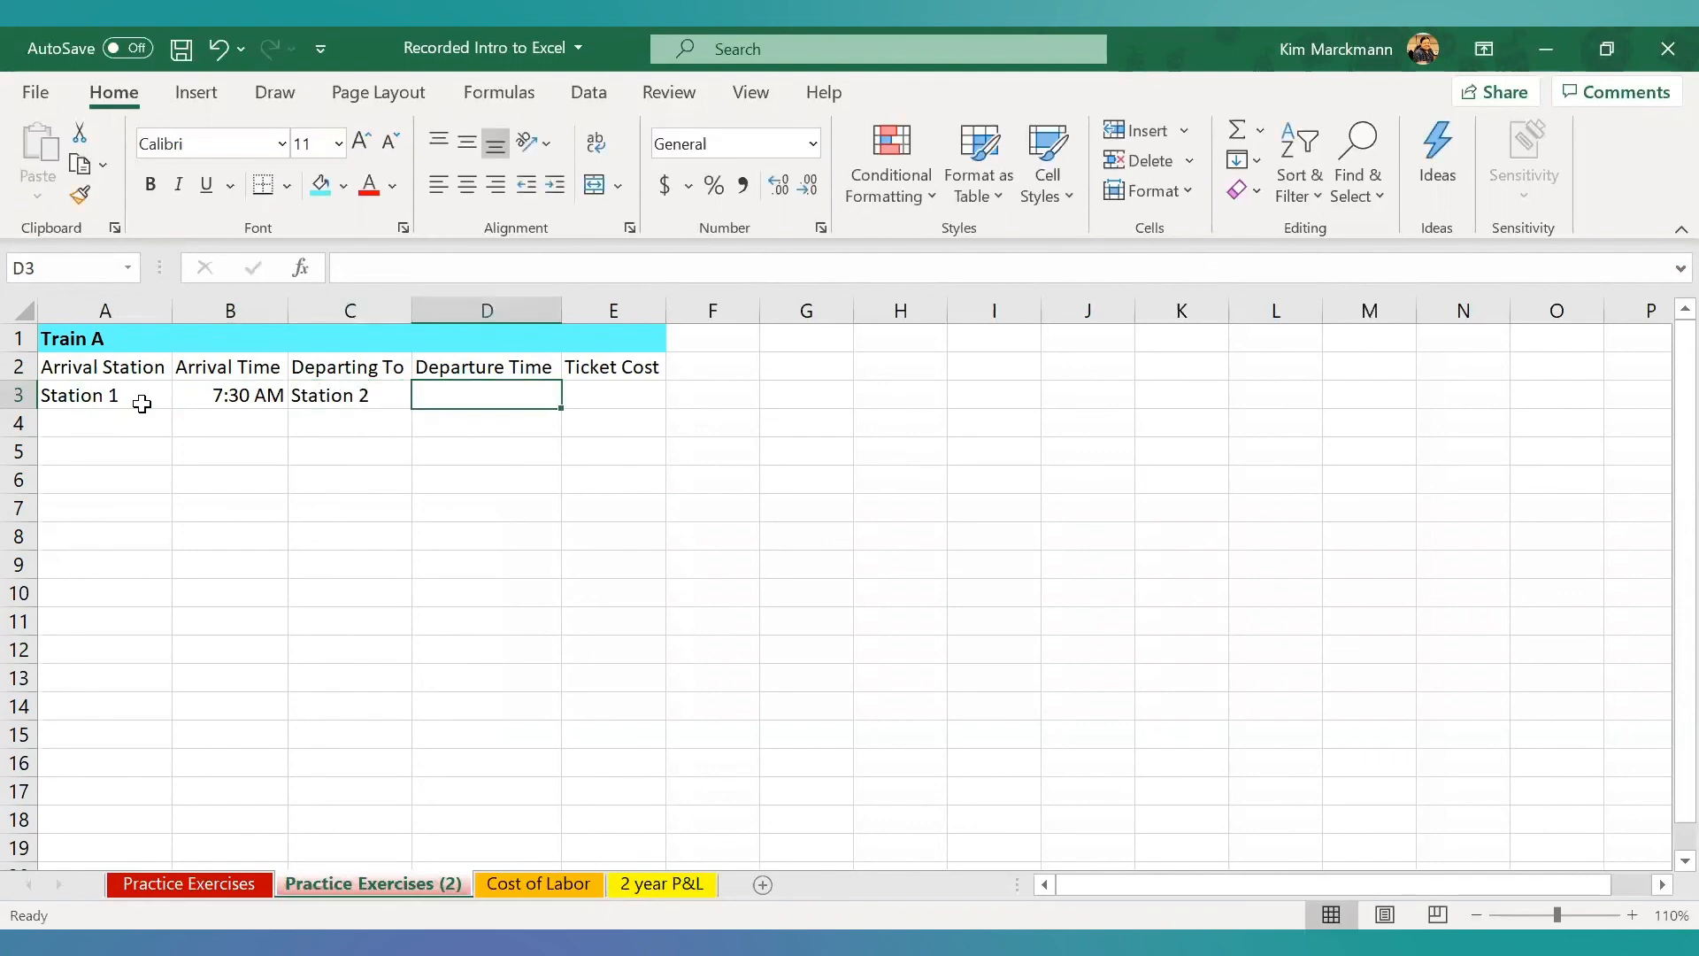
text(7:)
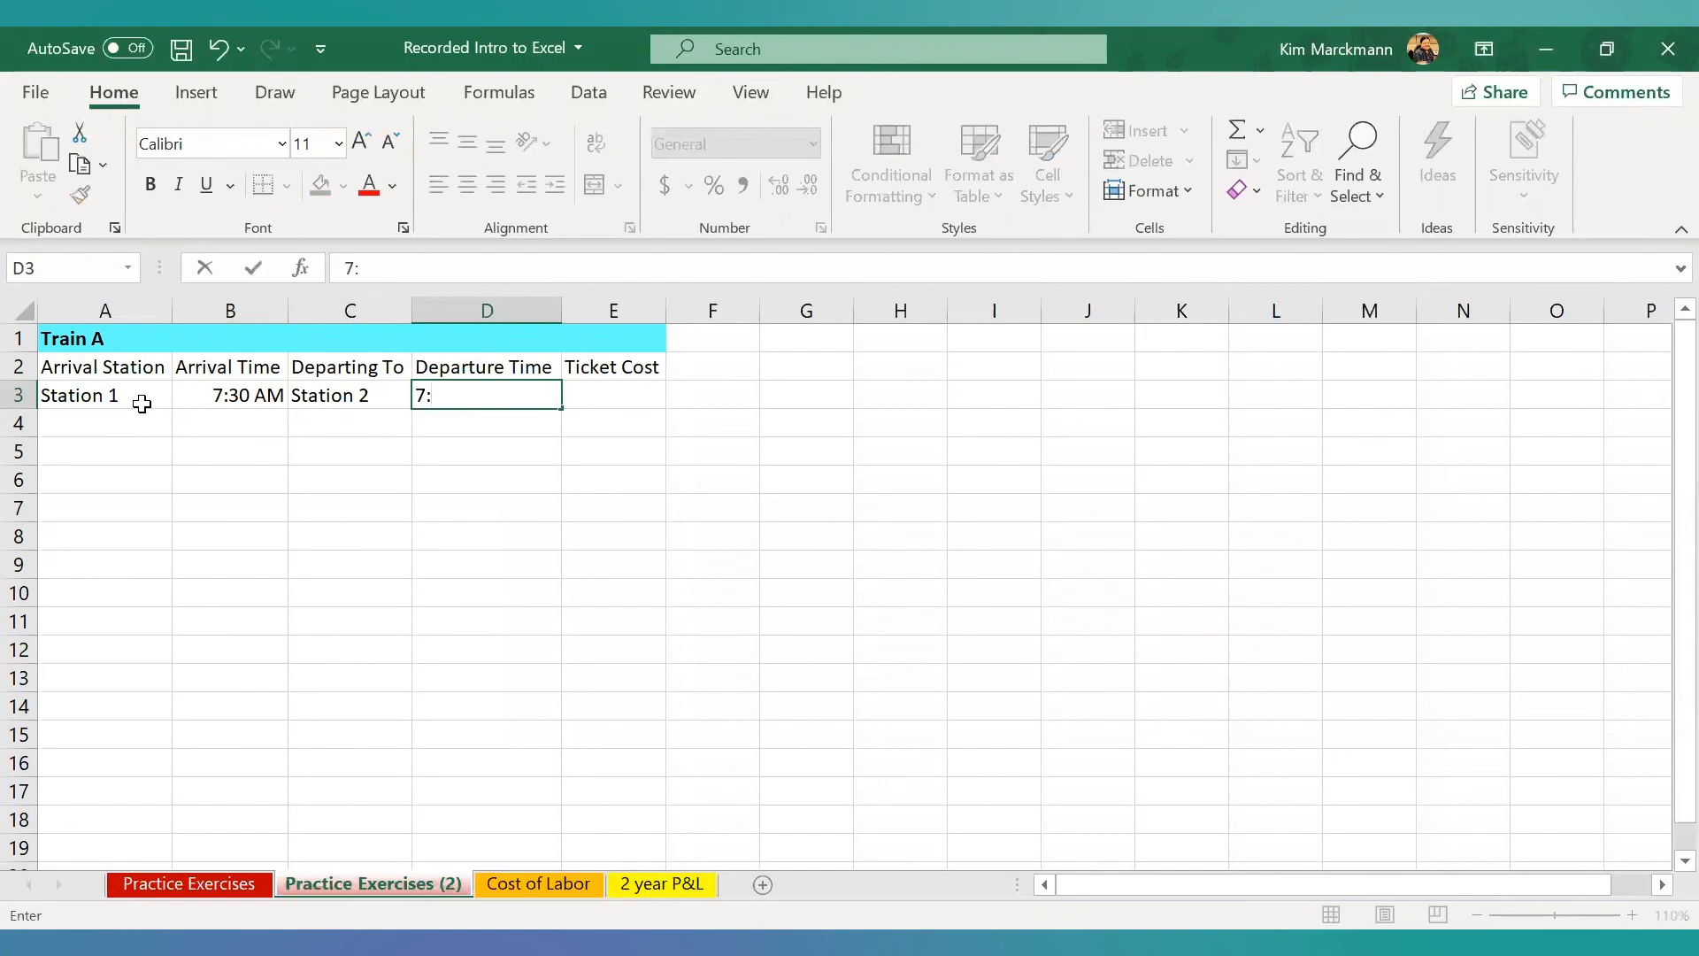
text(35 AM)
key(Tab)
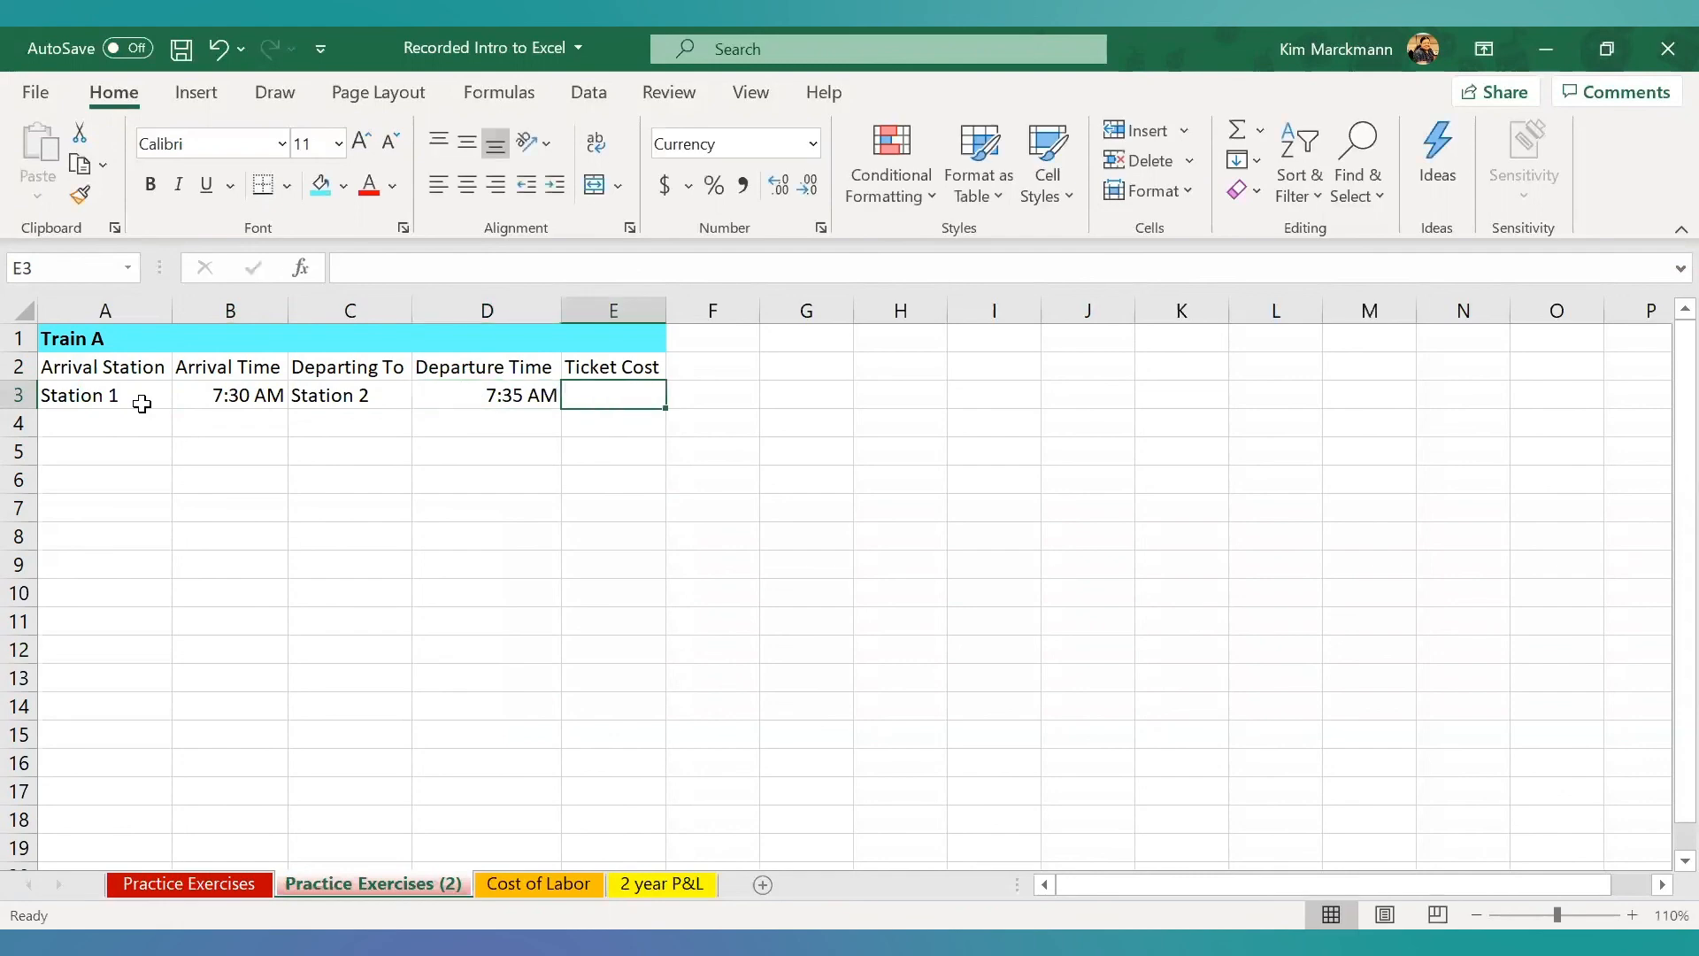
text(2)
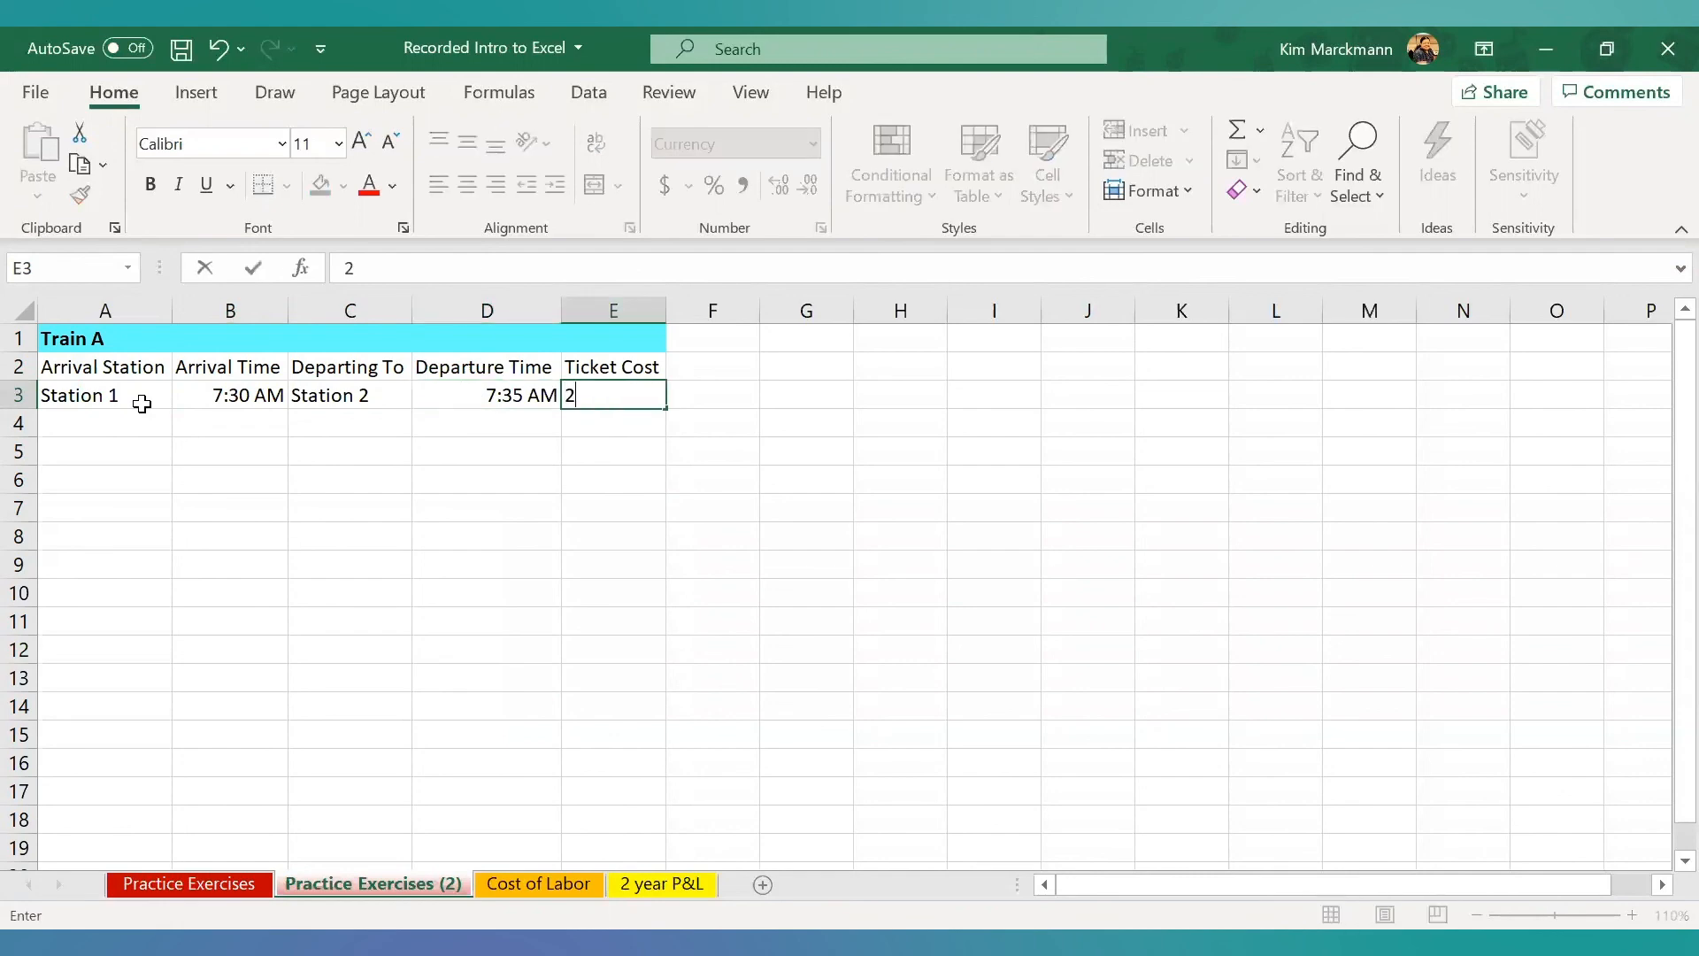
text(.45)
key(Return)
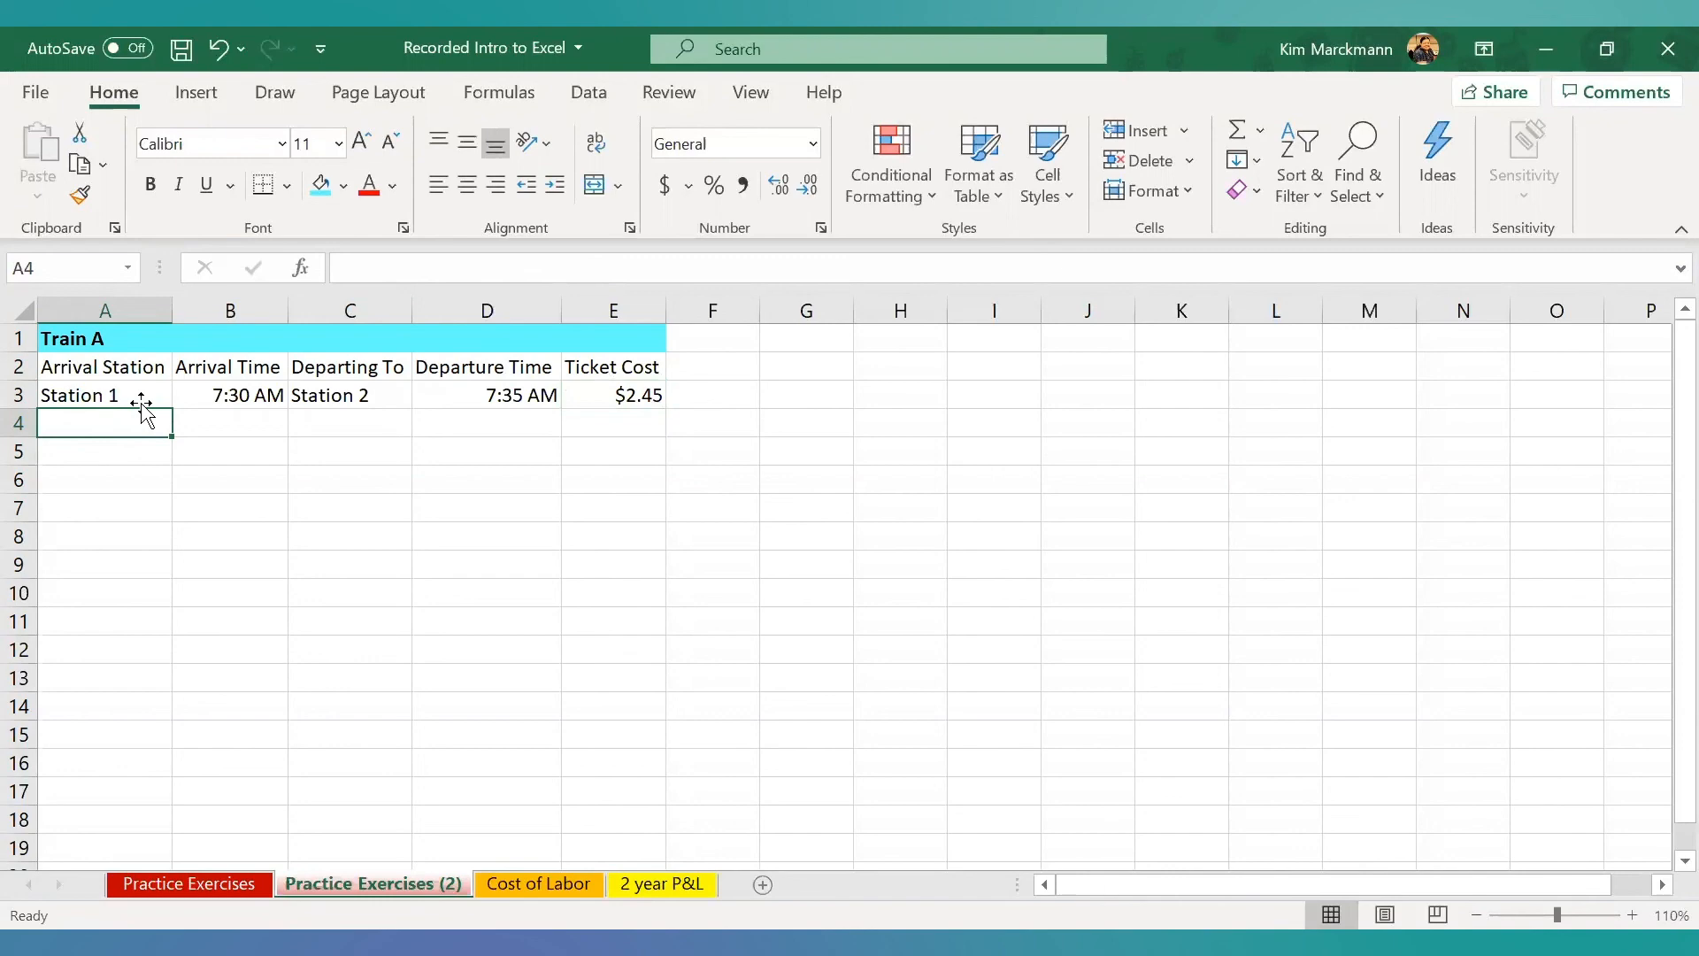
- Enter Station 2 as the arrival station in A4 and 12:30 PM as the arrival time in B4
text(Station 2)
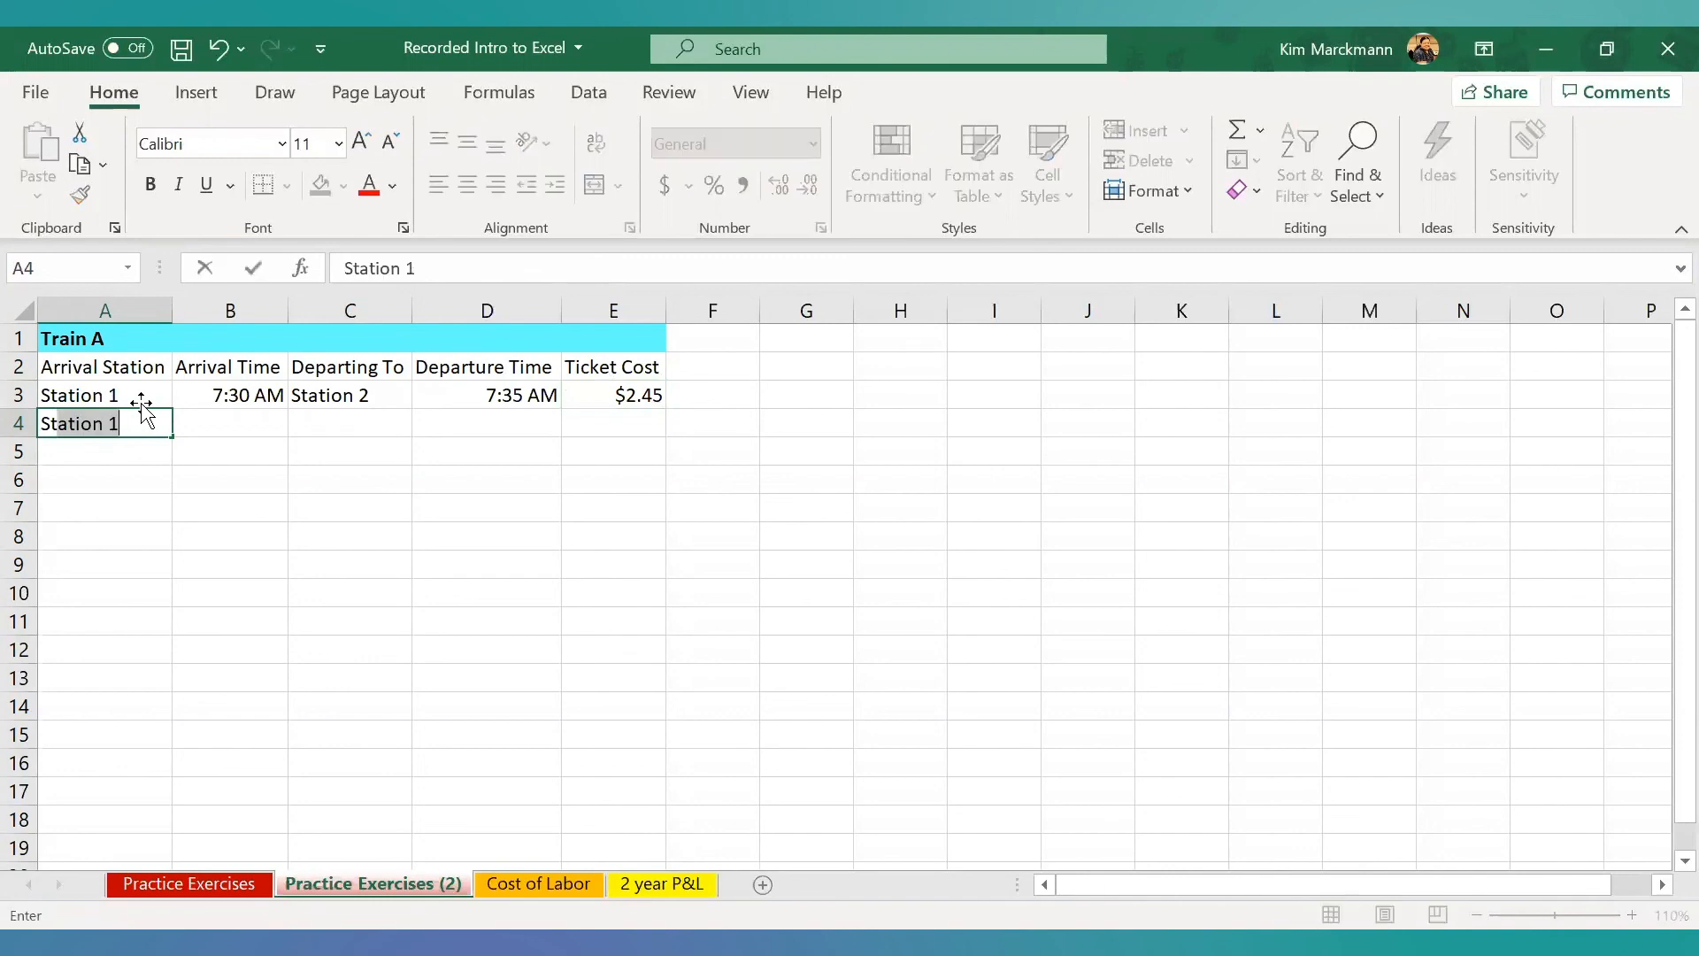
key(Tab)
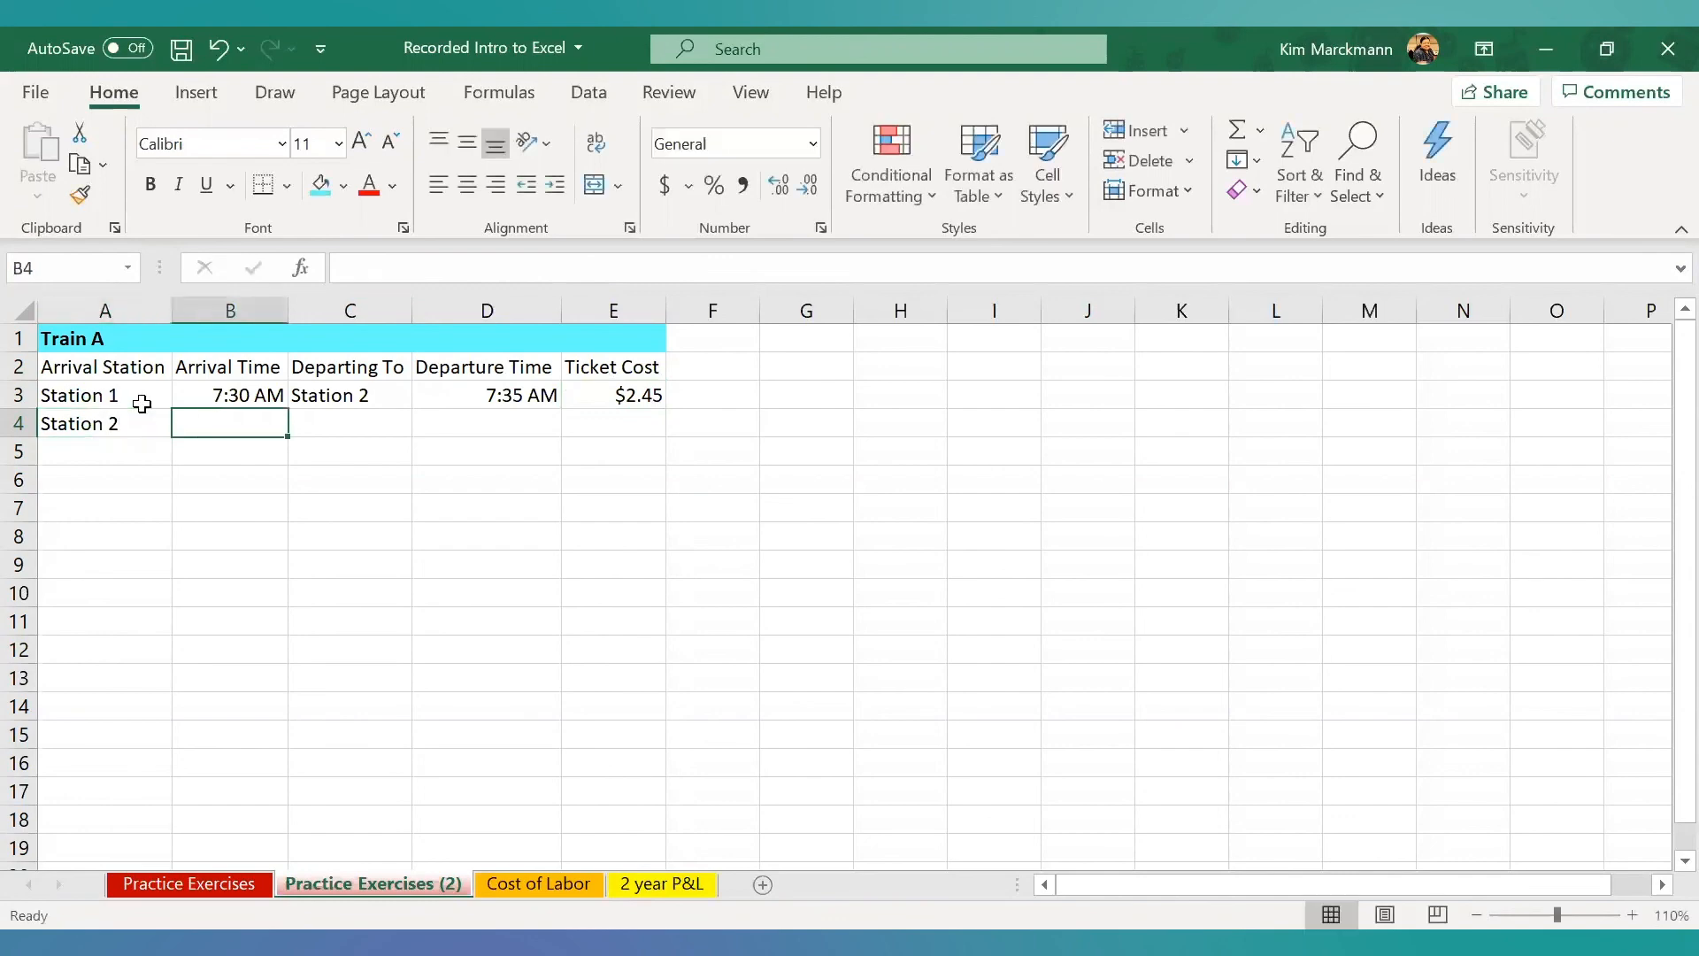
text(12:)
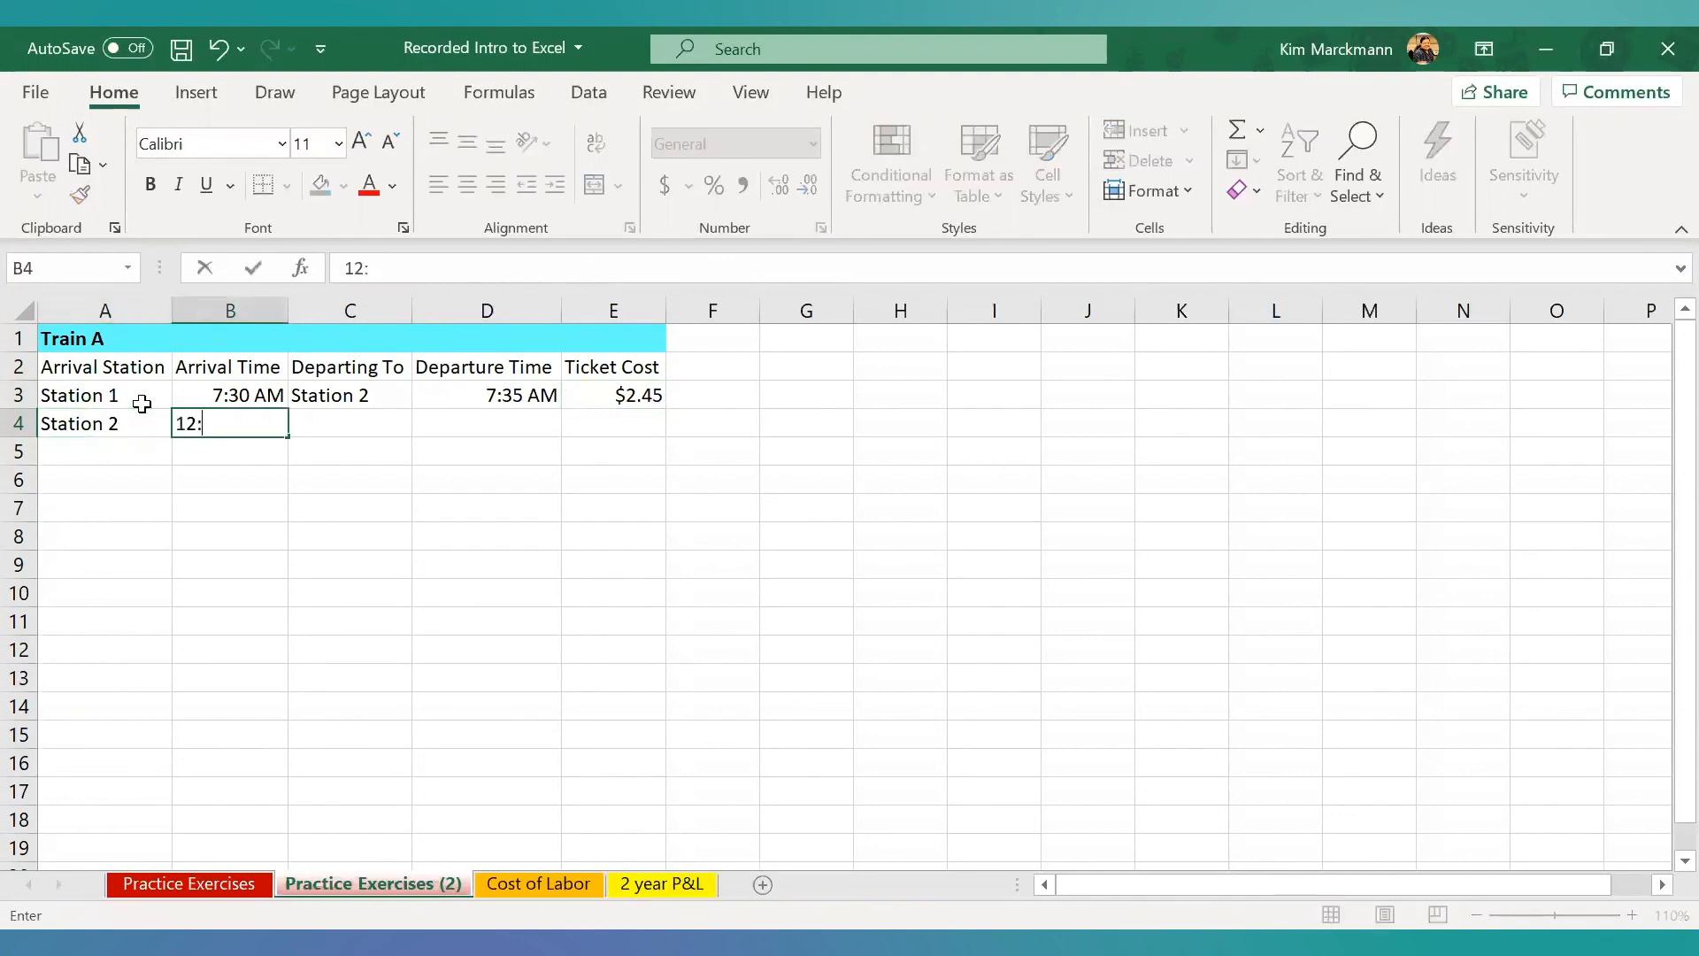
text(30 PM)
key(Tab)
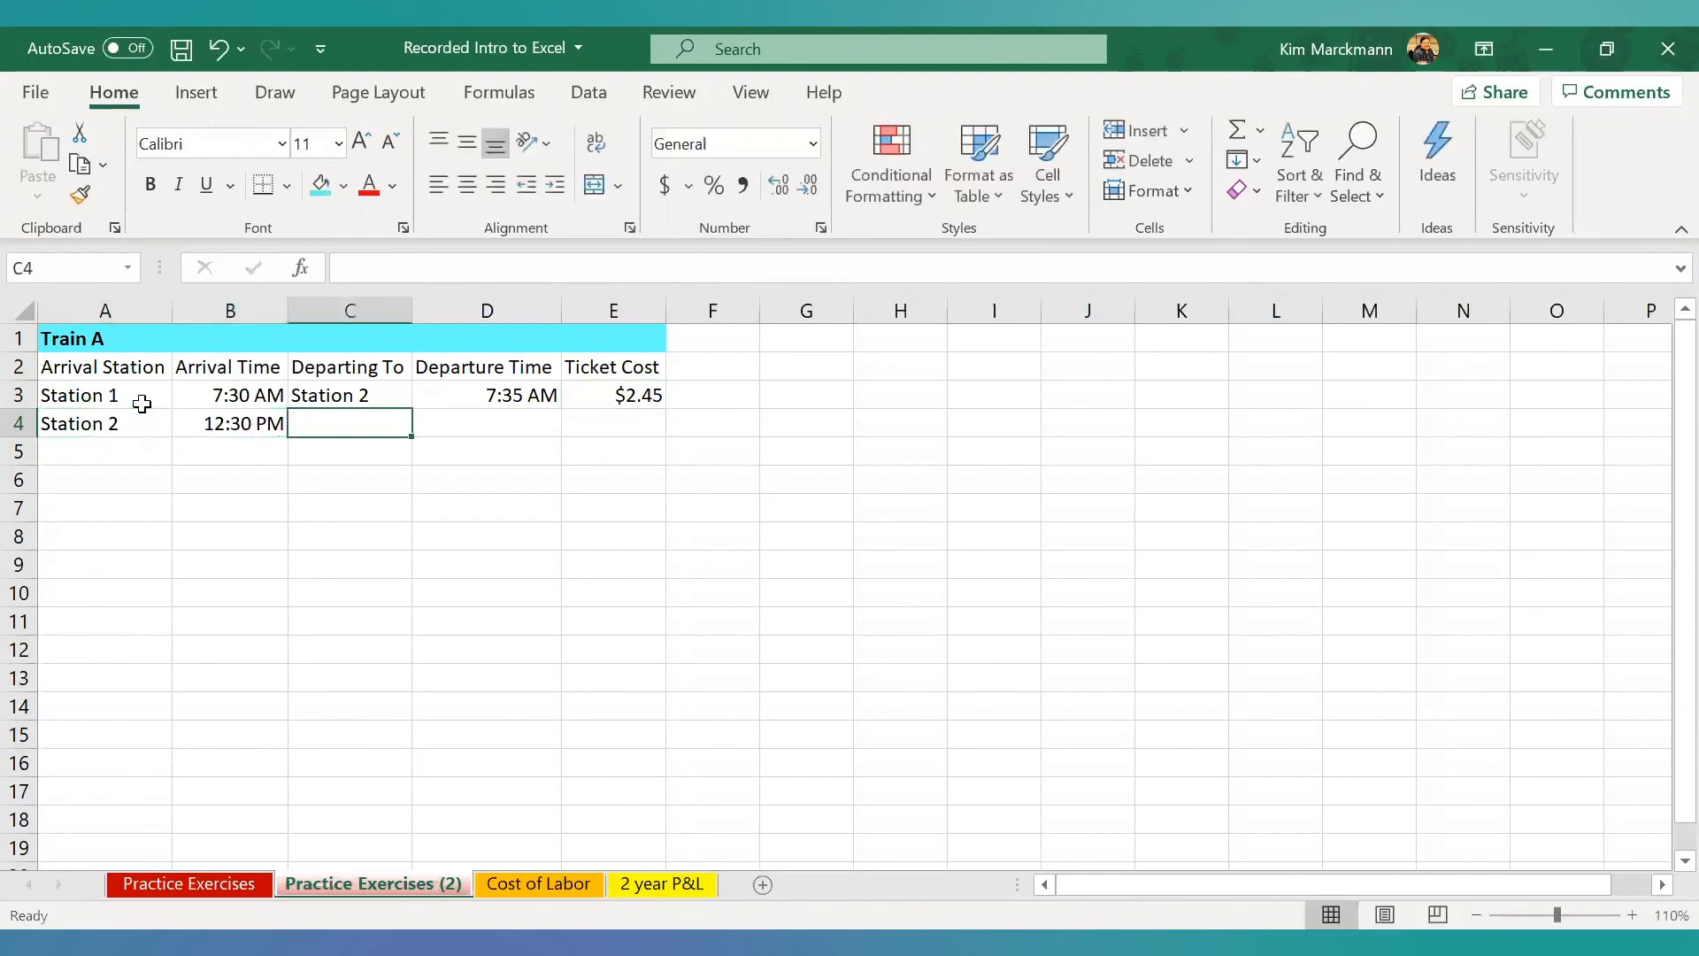
- Complete row 4 with Station 3 in C4, a departure time of 12:35 PM in D4 and a ticket cost of 3 in E4
text(Station )
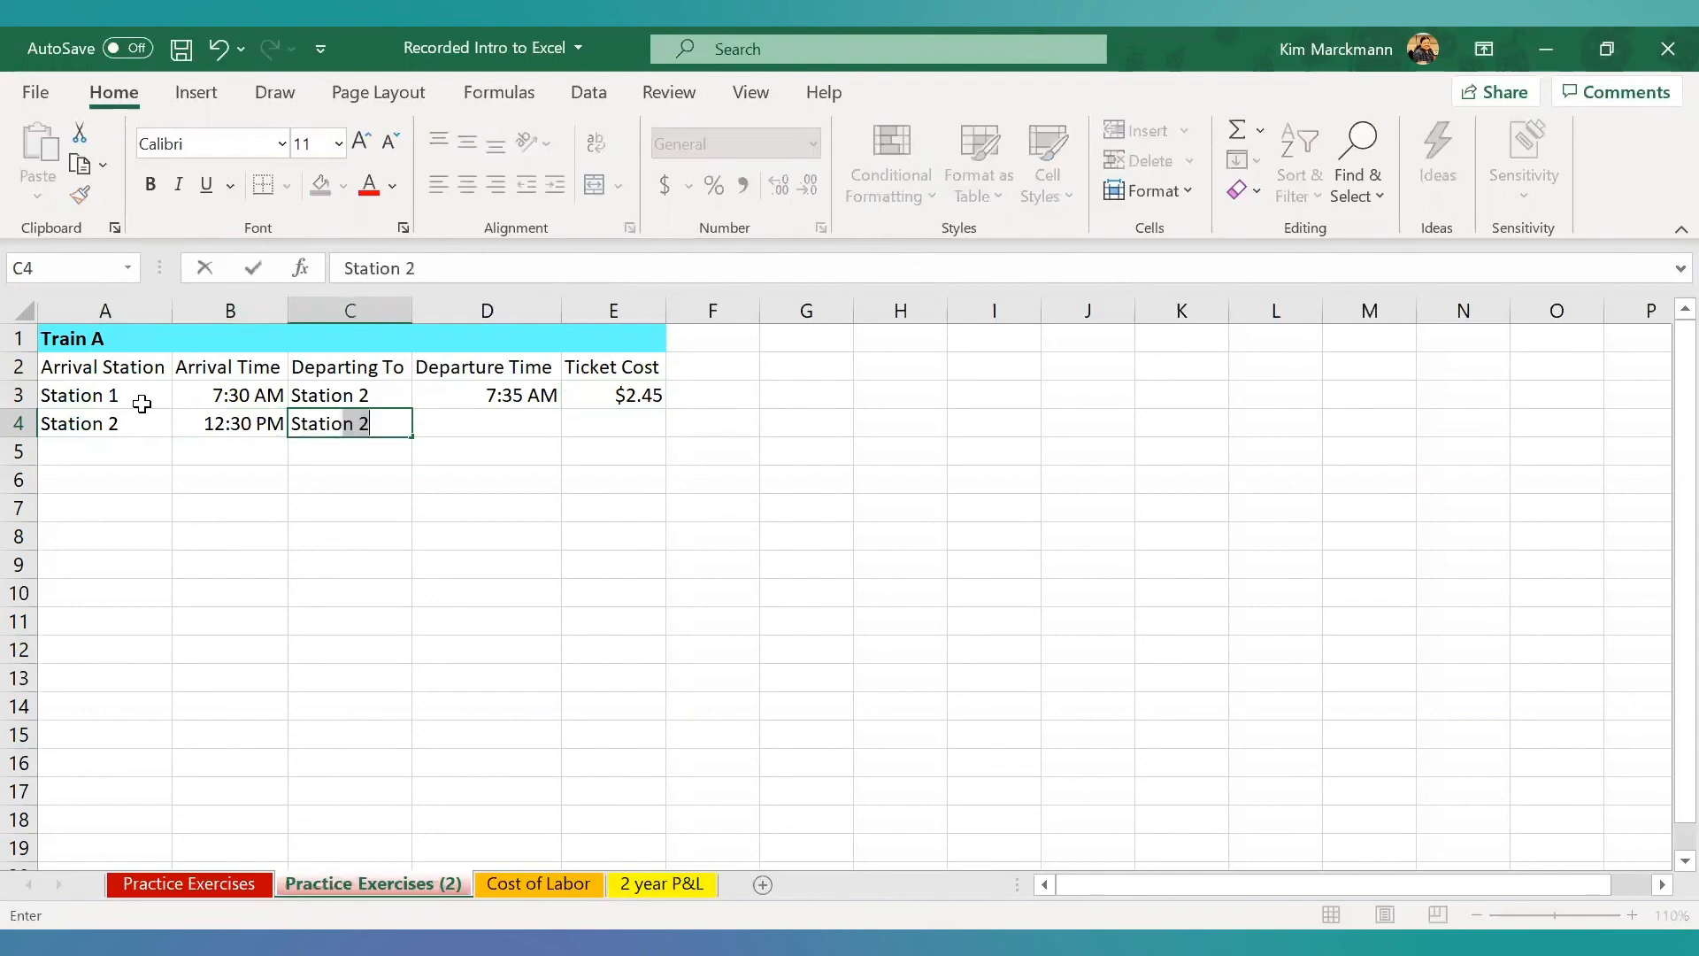
text(2)
key(BackSpace)
text(3)
key(Tab)
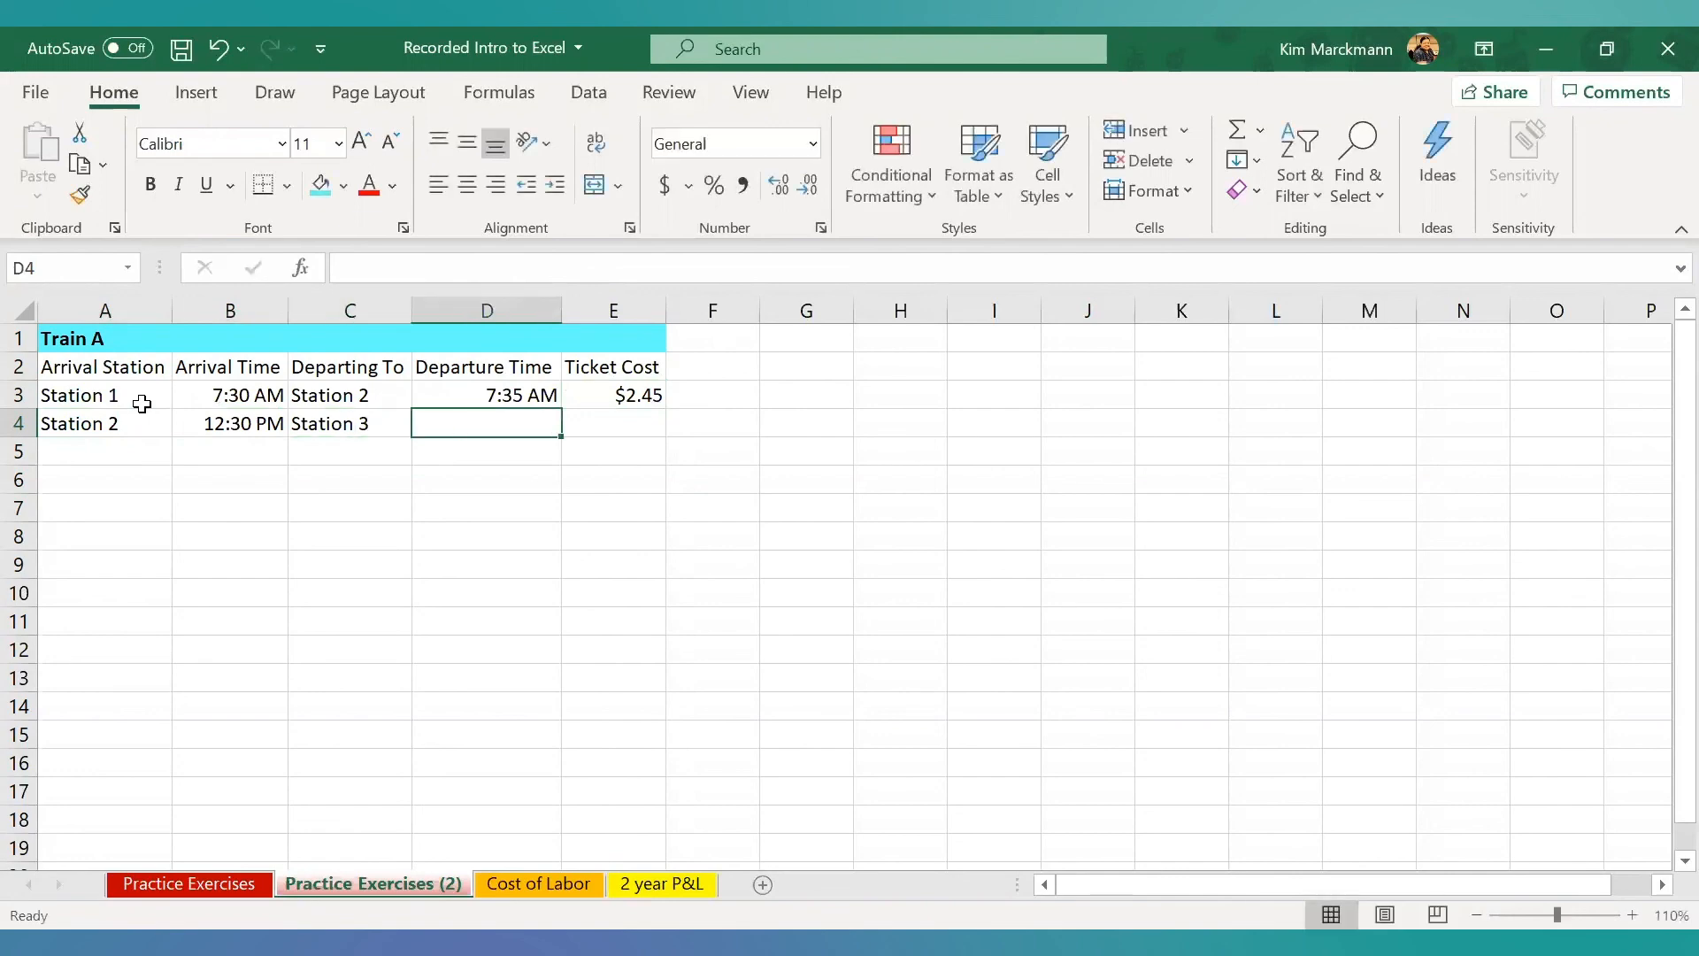
text(12)
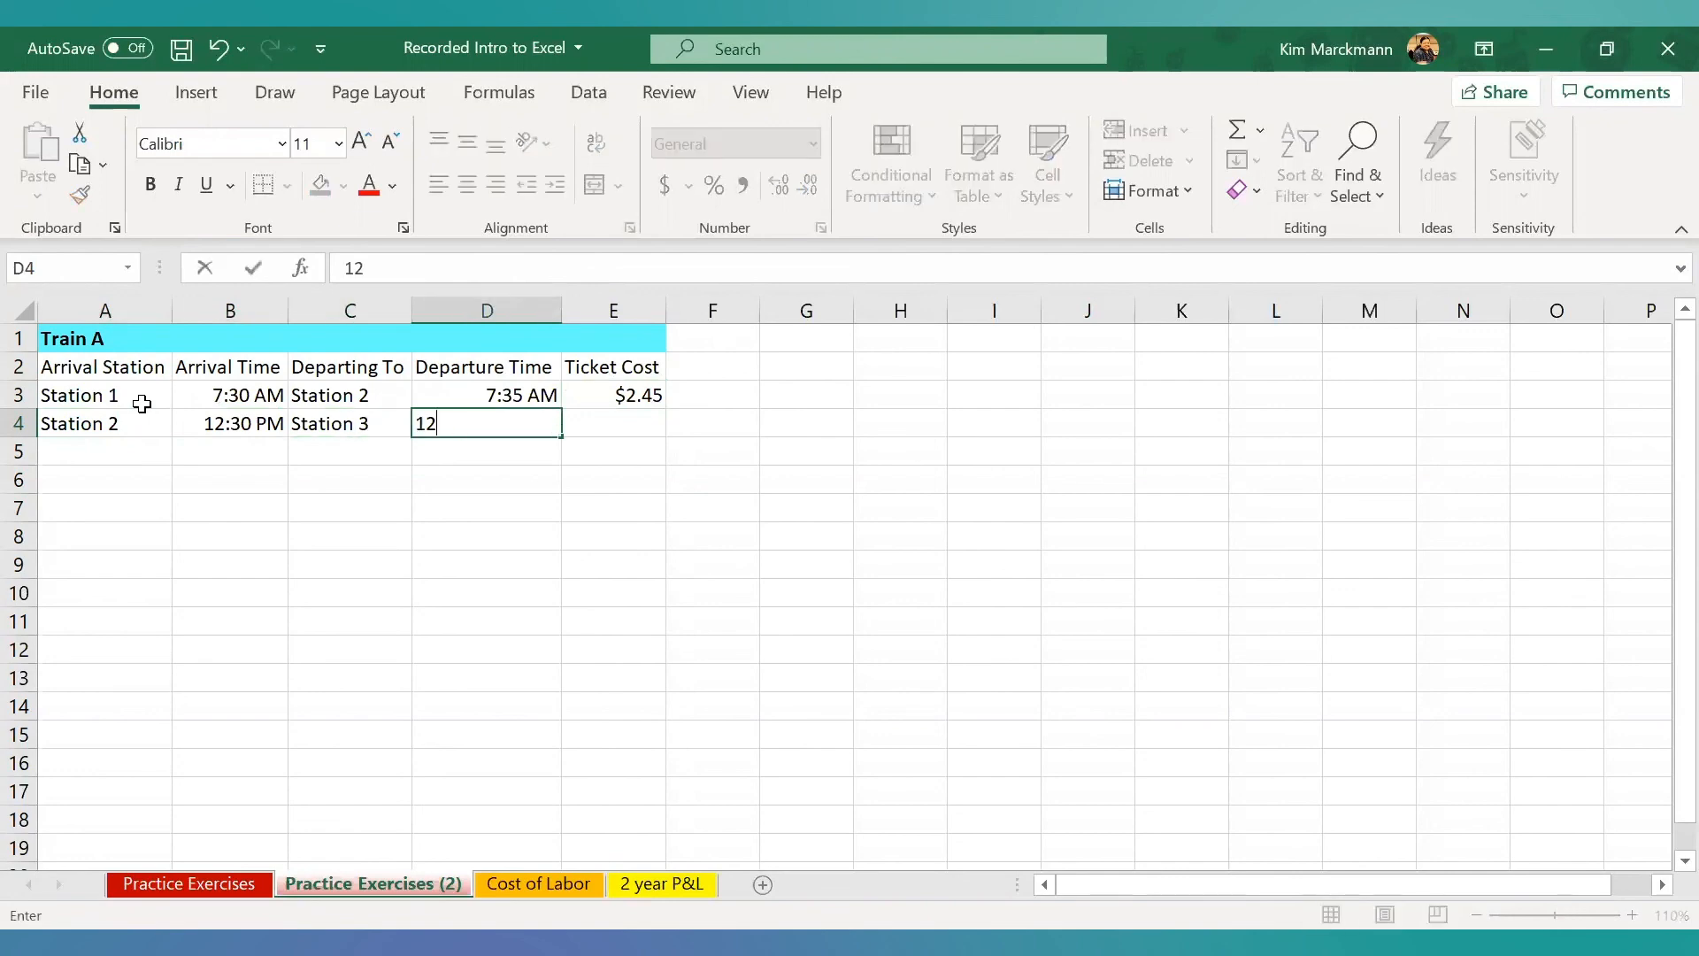
text(:35 PM)
key(Tab)
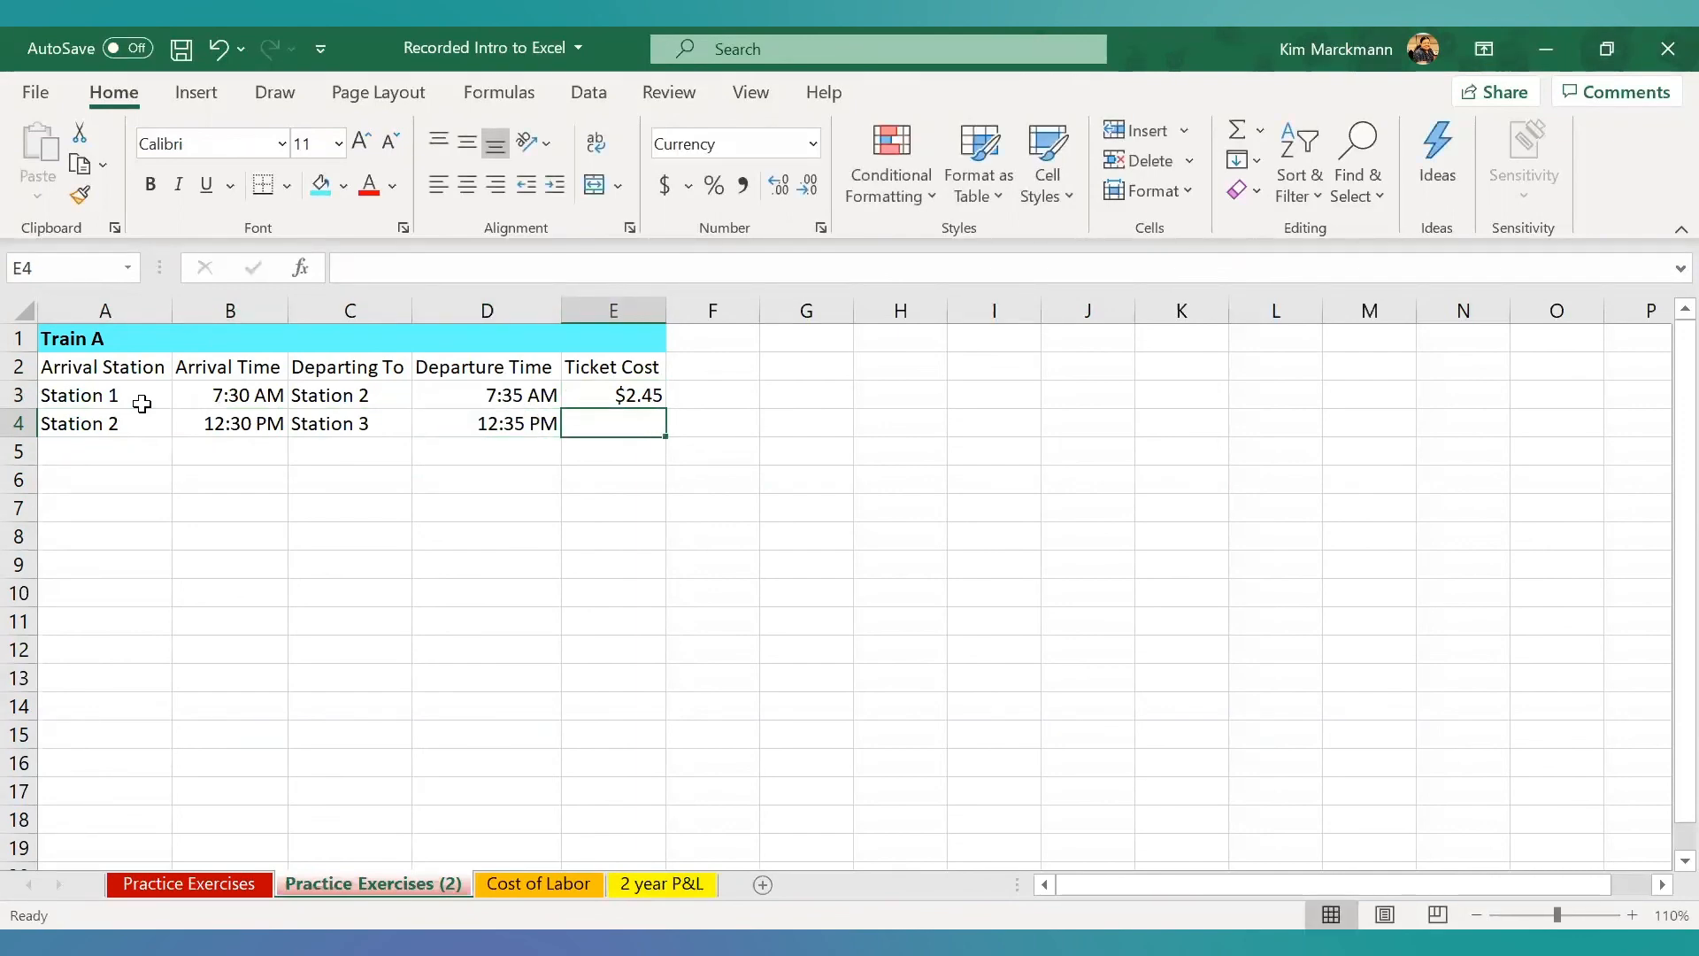
text(3)
key(Return)
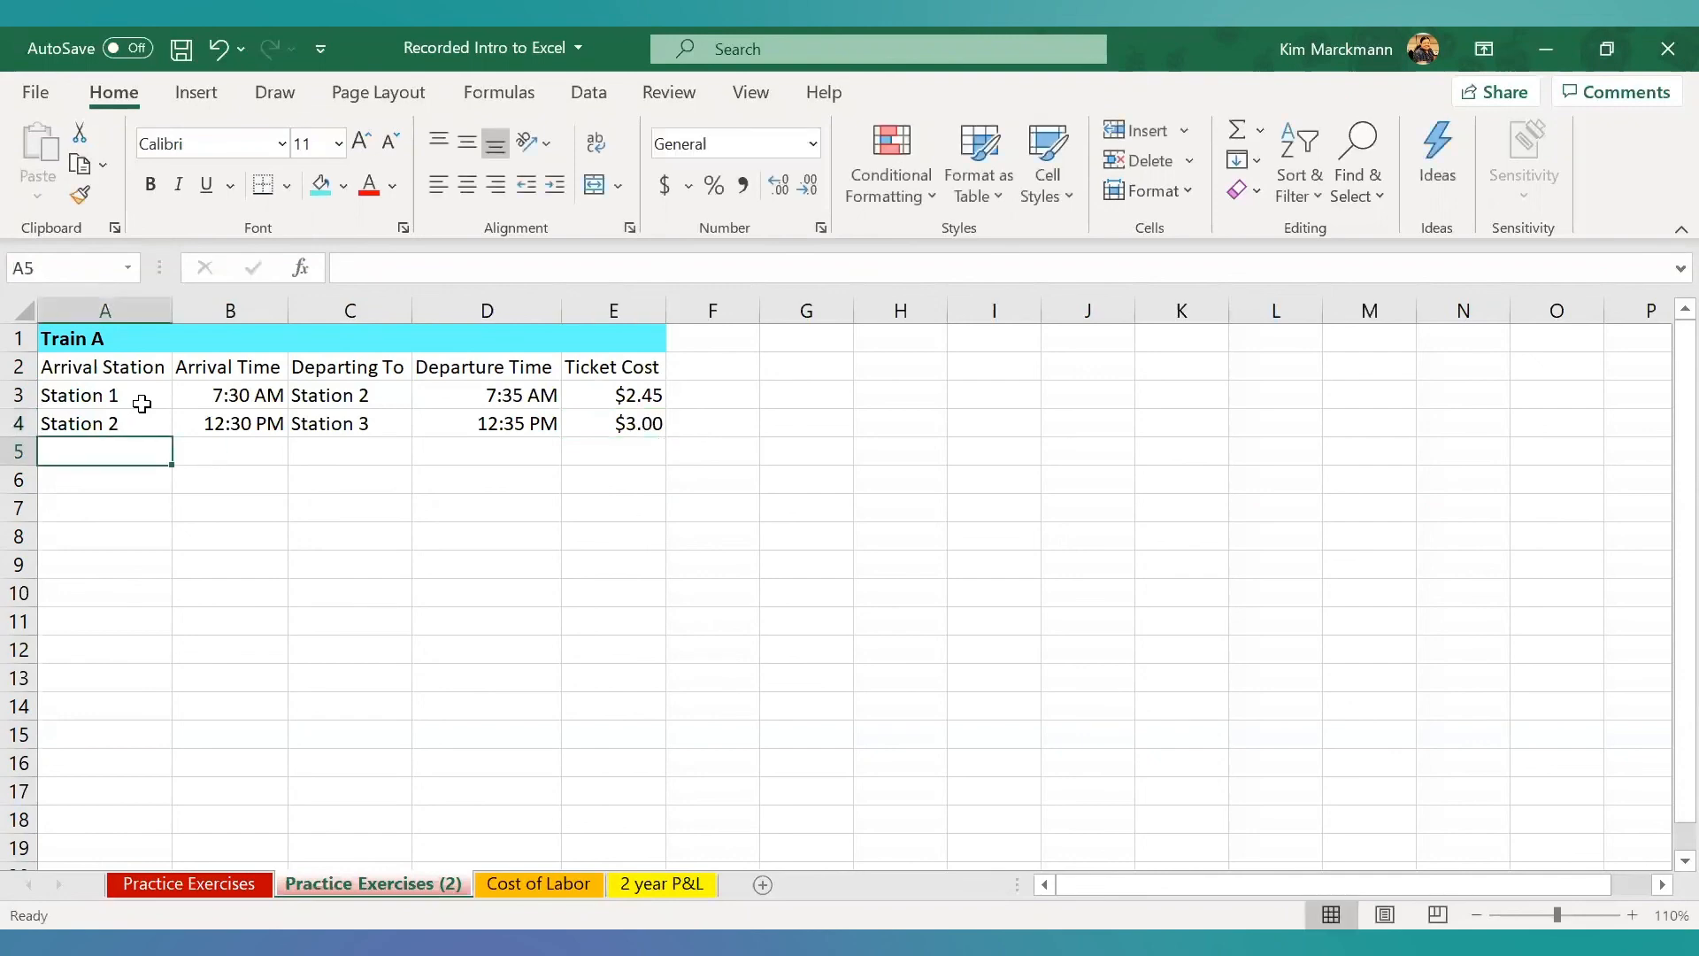
- Enter Station 3 as the arrival station in A5 and 5:30 PM as the arrival time in B5
text(Sta)
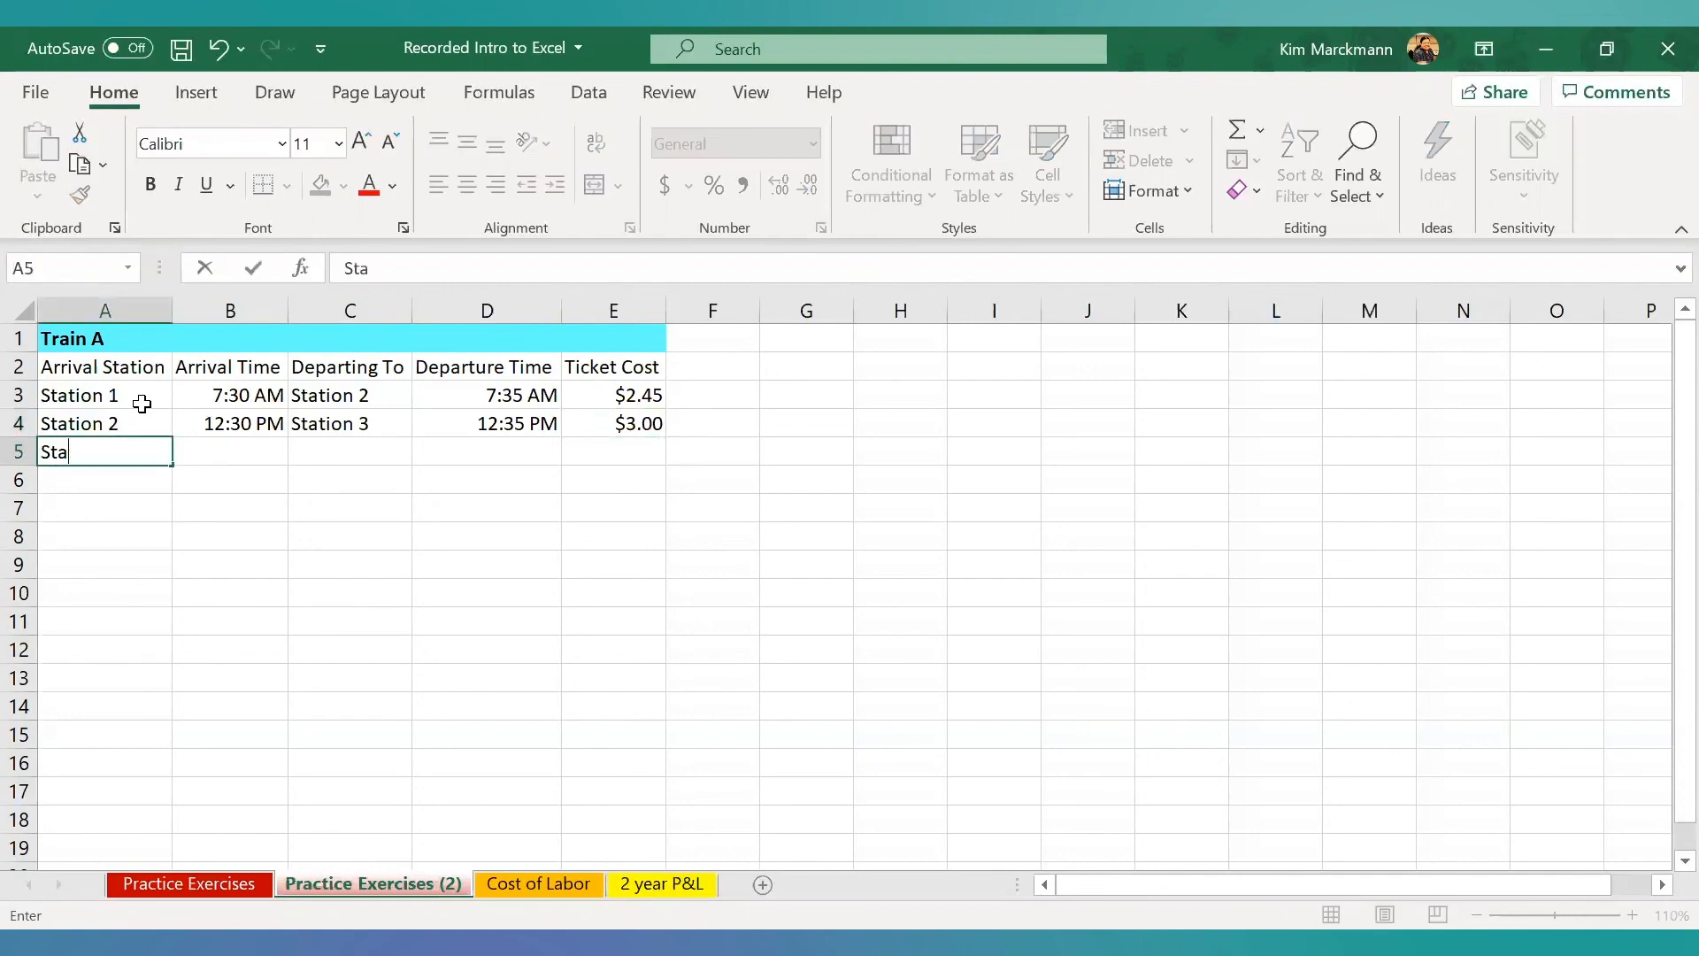
text(tion 3)
key(Tab)
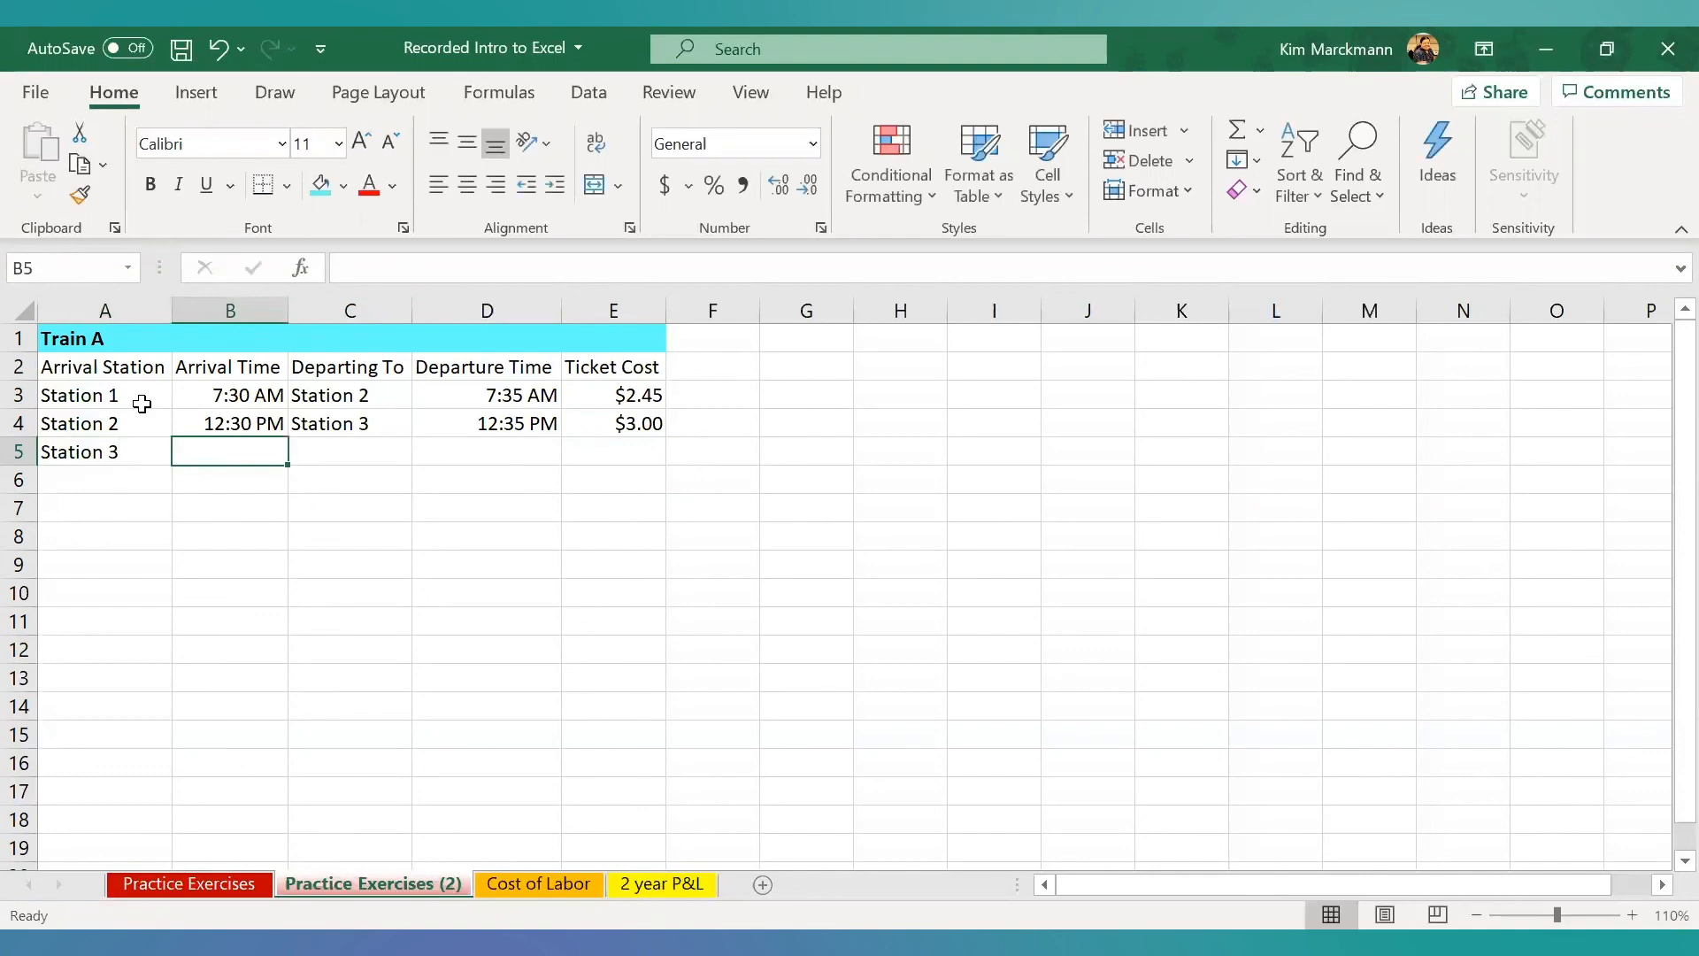
text(5:30)
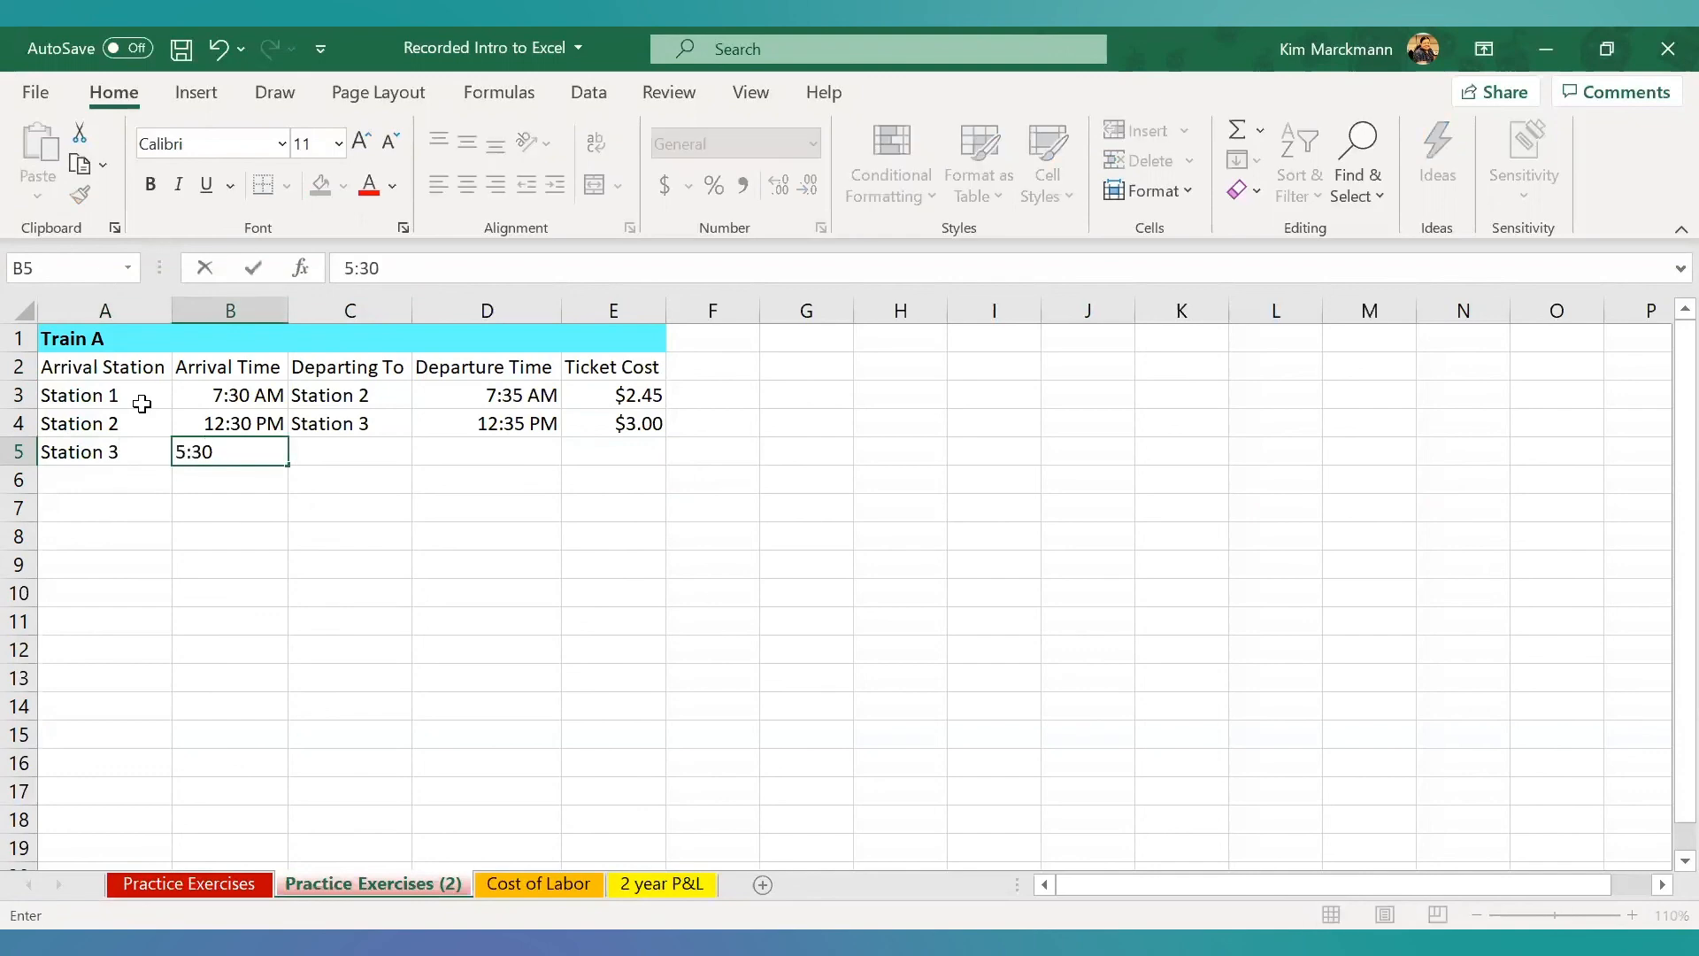
text( PM)
key(Tab)
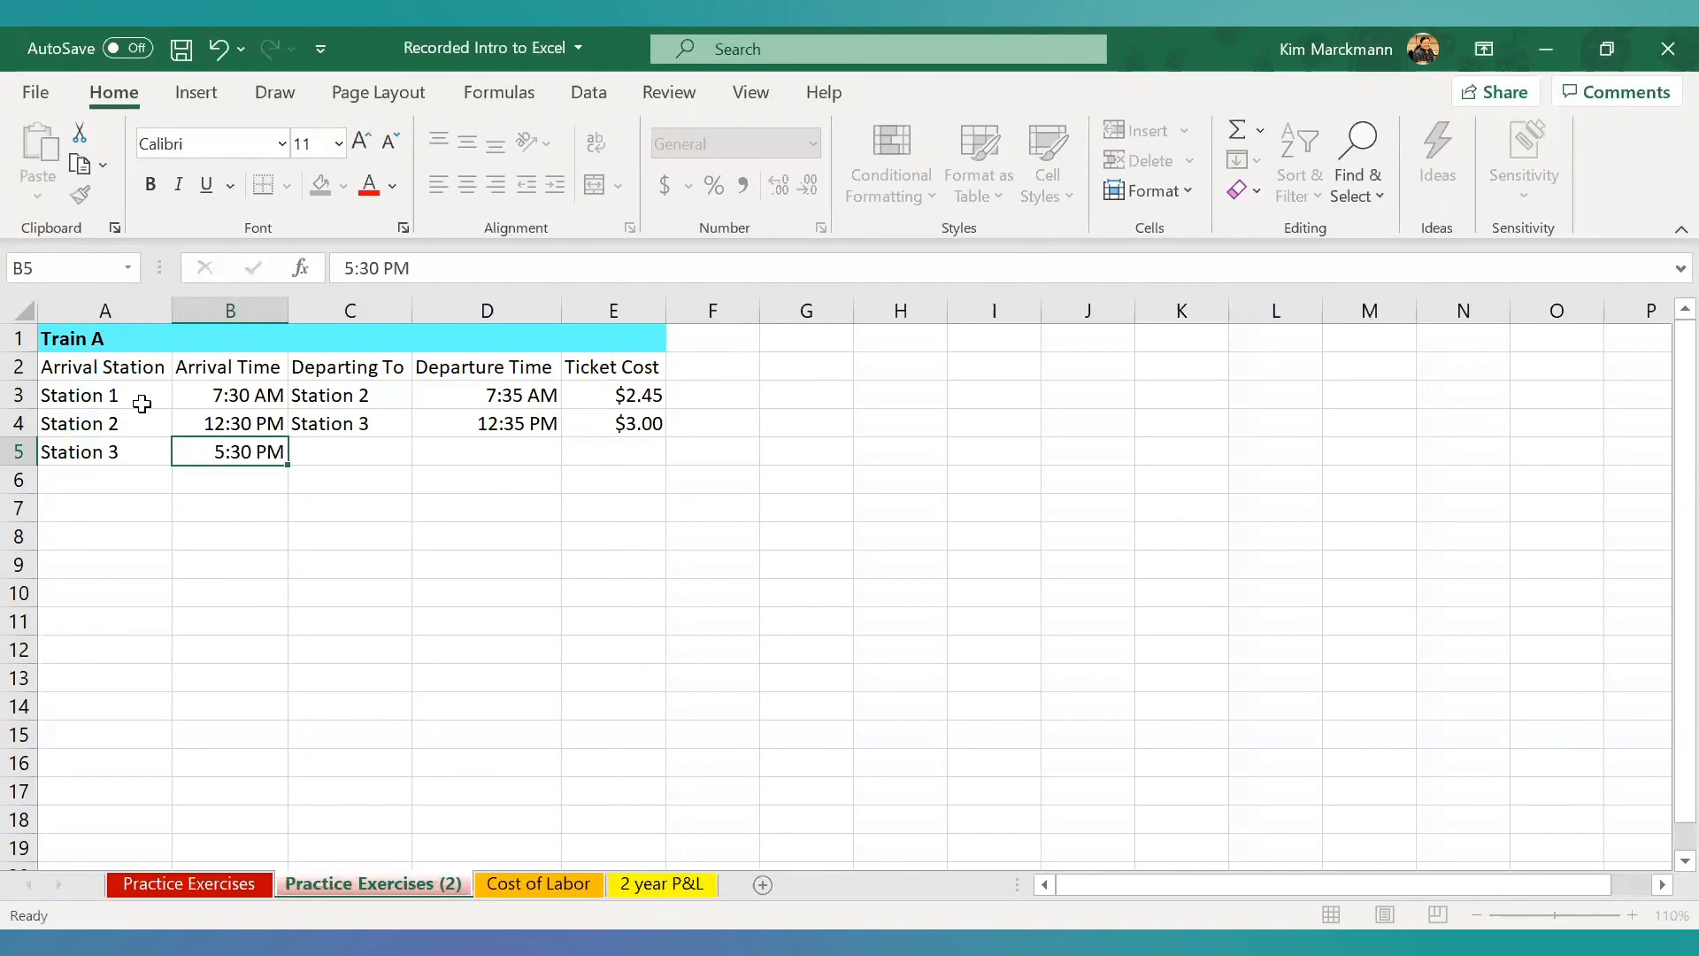
- Complete row 5 with Station 4 in C5, a departure time of 5:35 PM in D5 and a ticket cost of 3.25 in E5
text(Station )
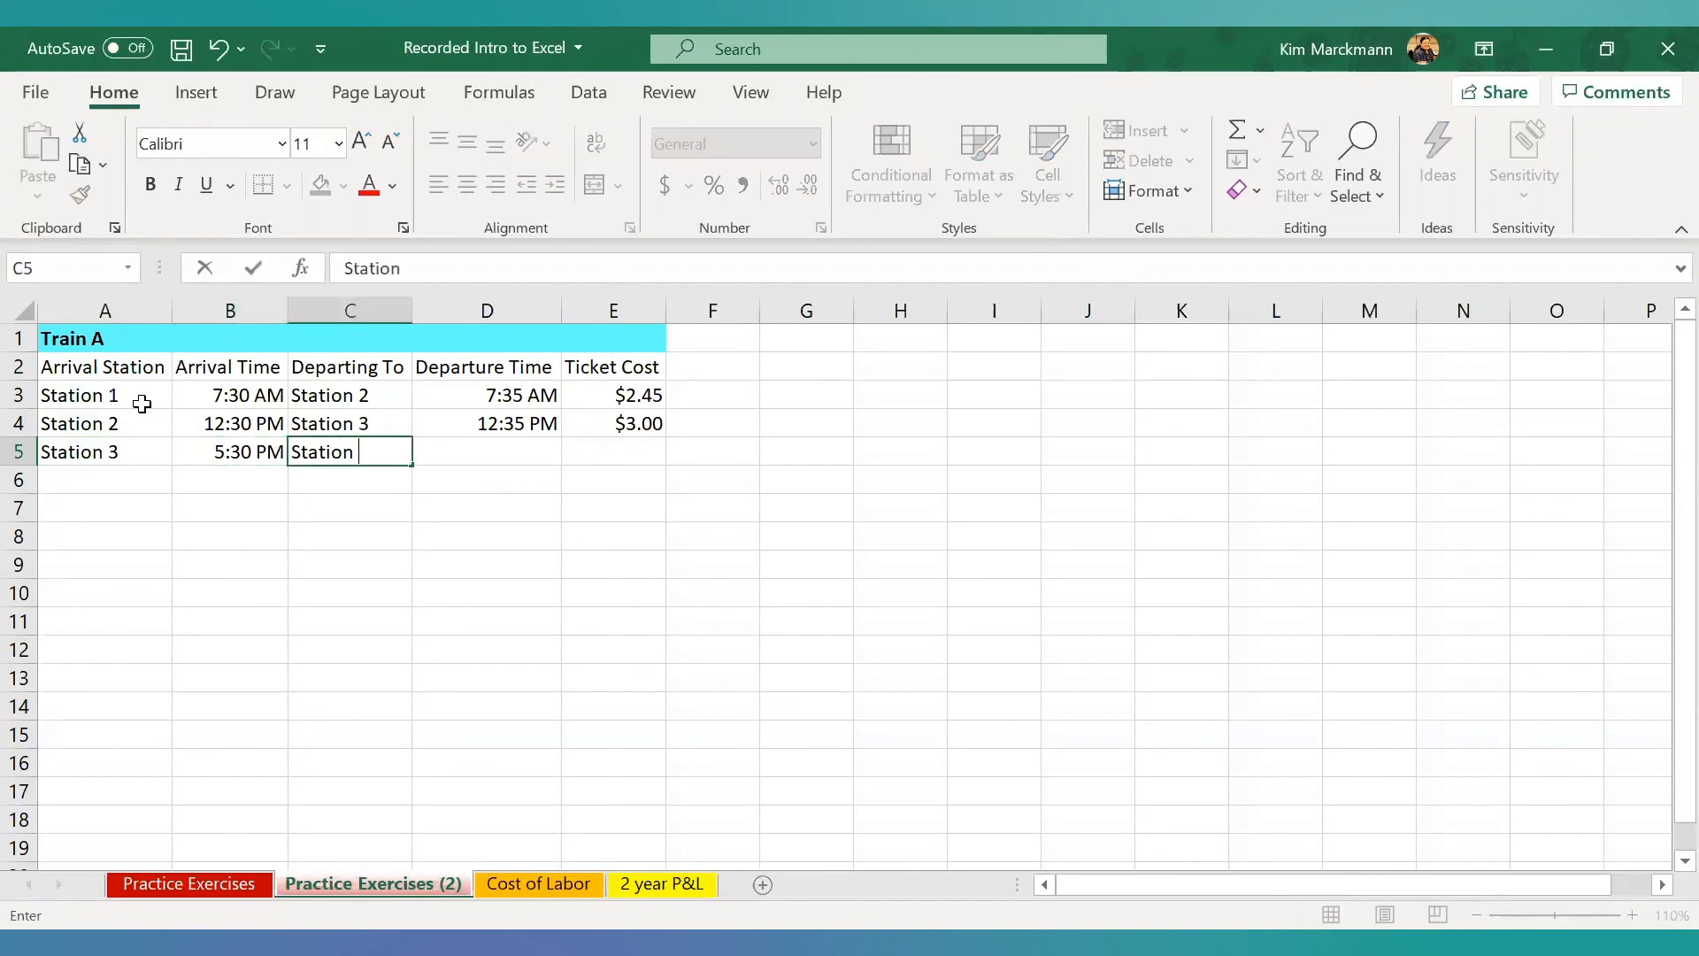
text(4)
key(Tab)
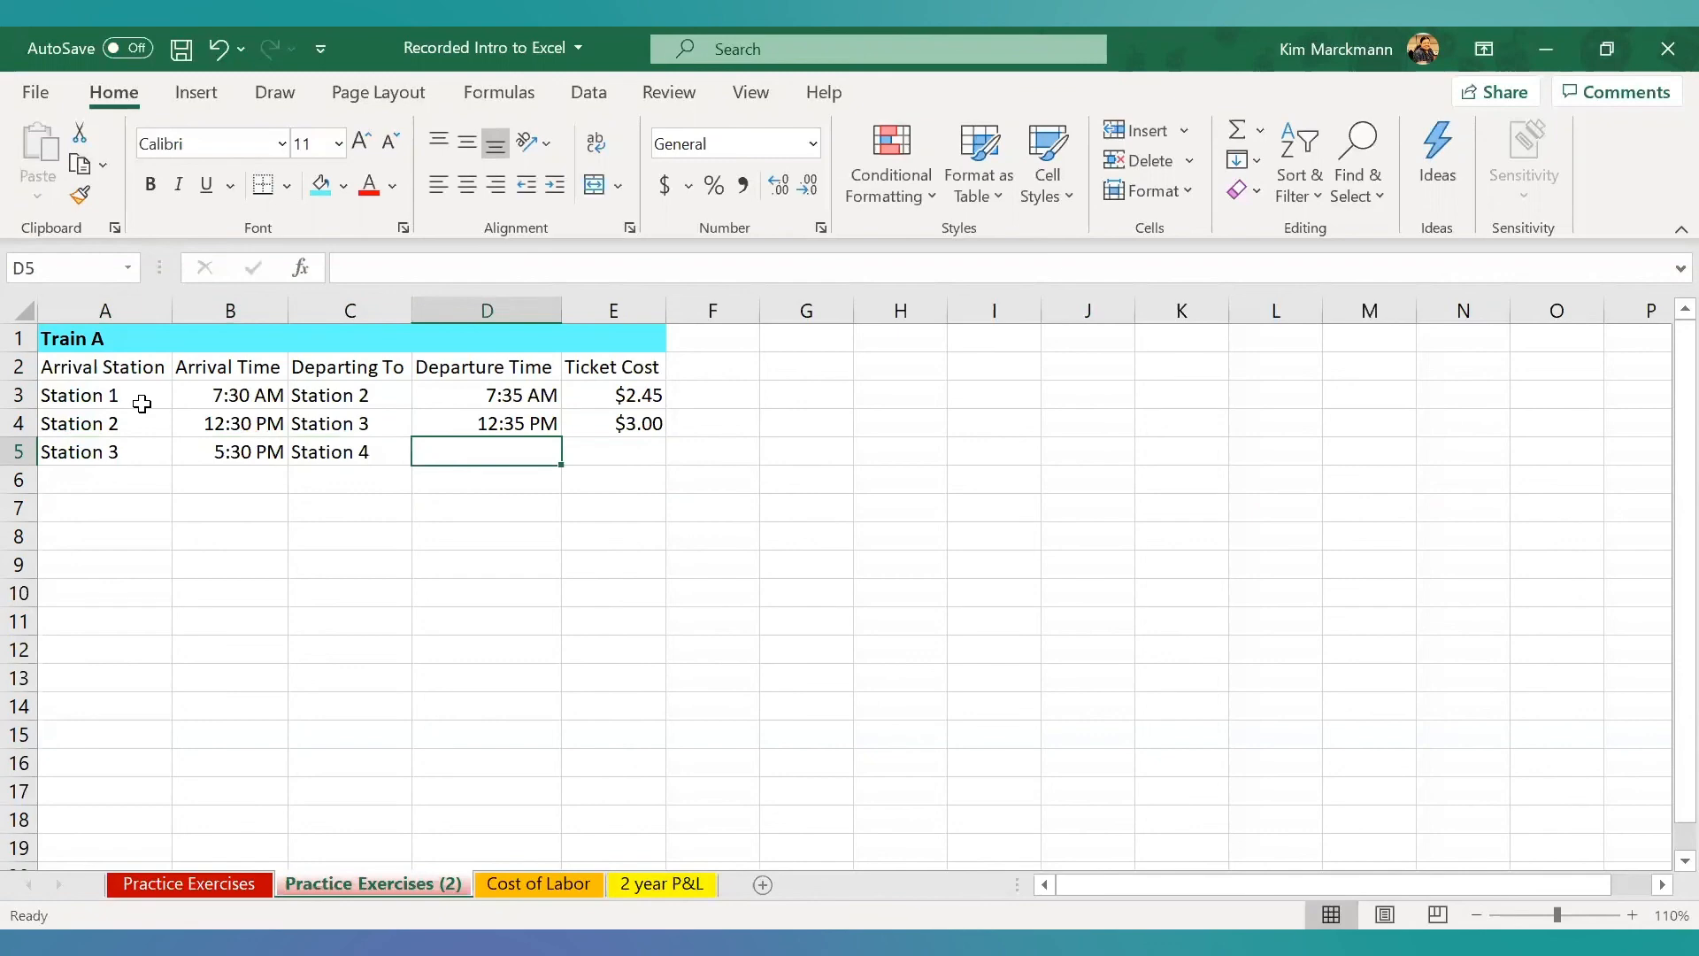
text(5:3)
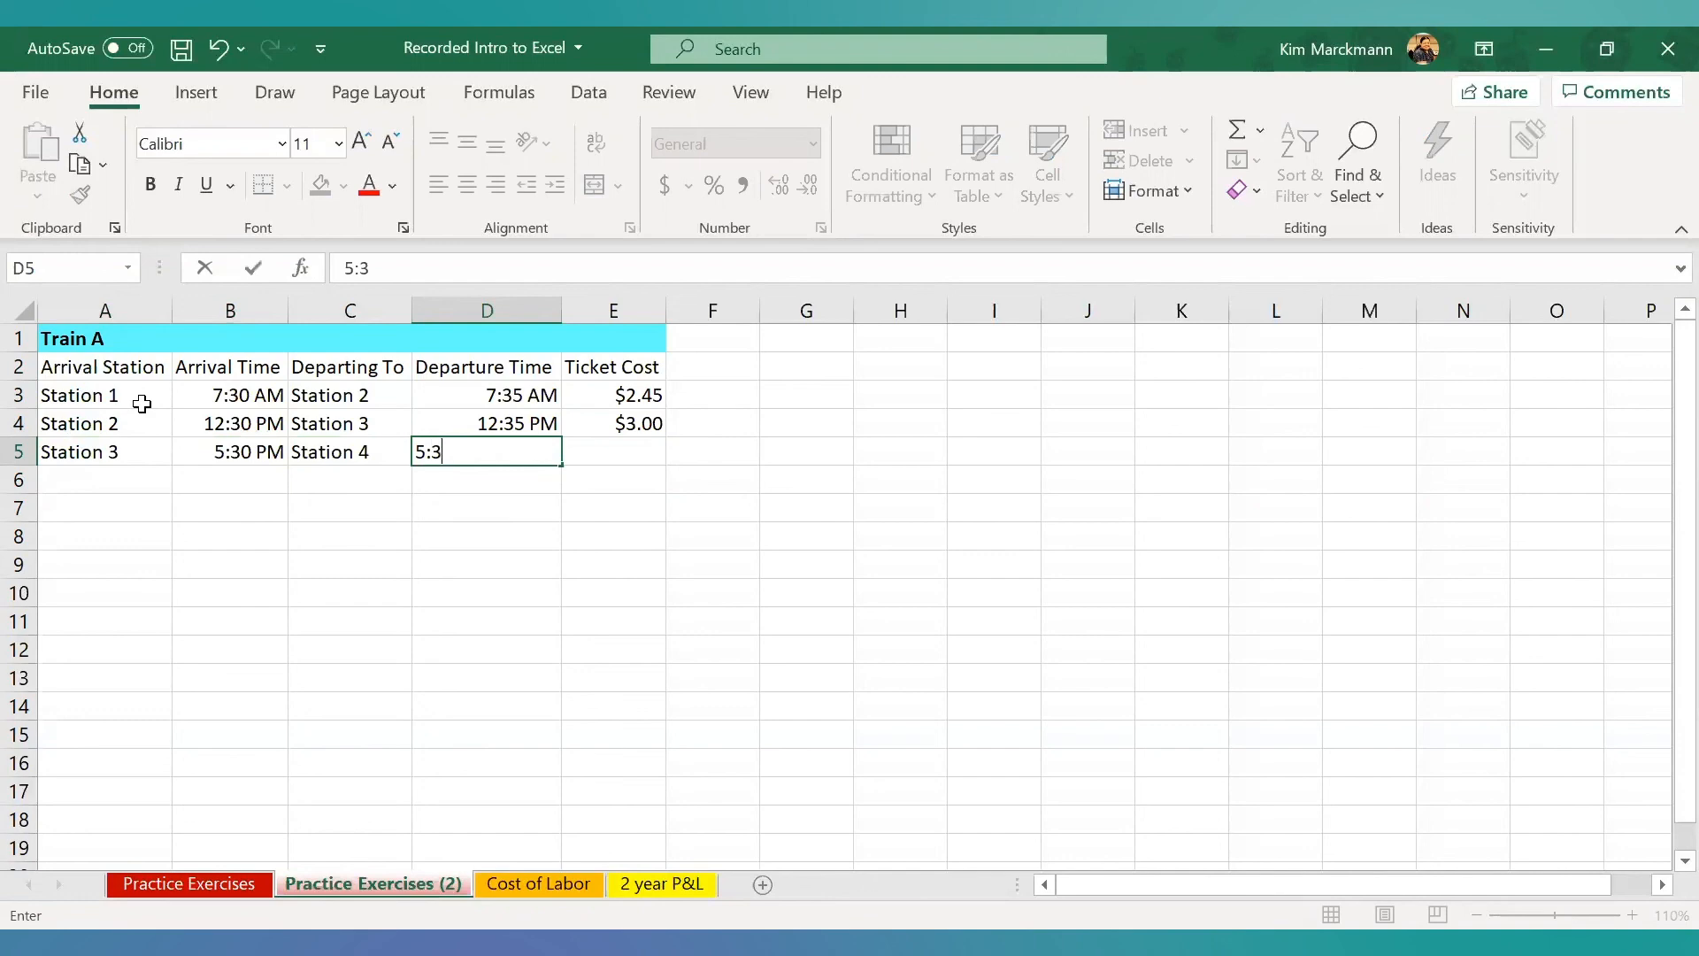
text(5 PM)
key(Tab)
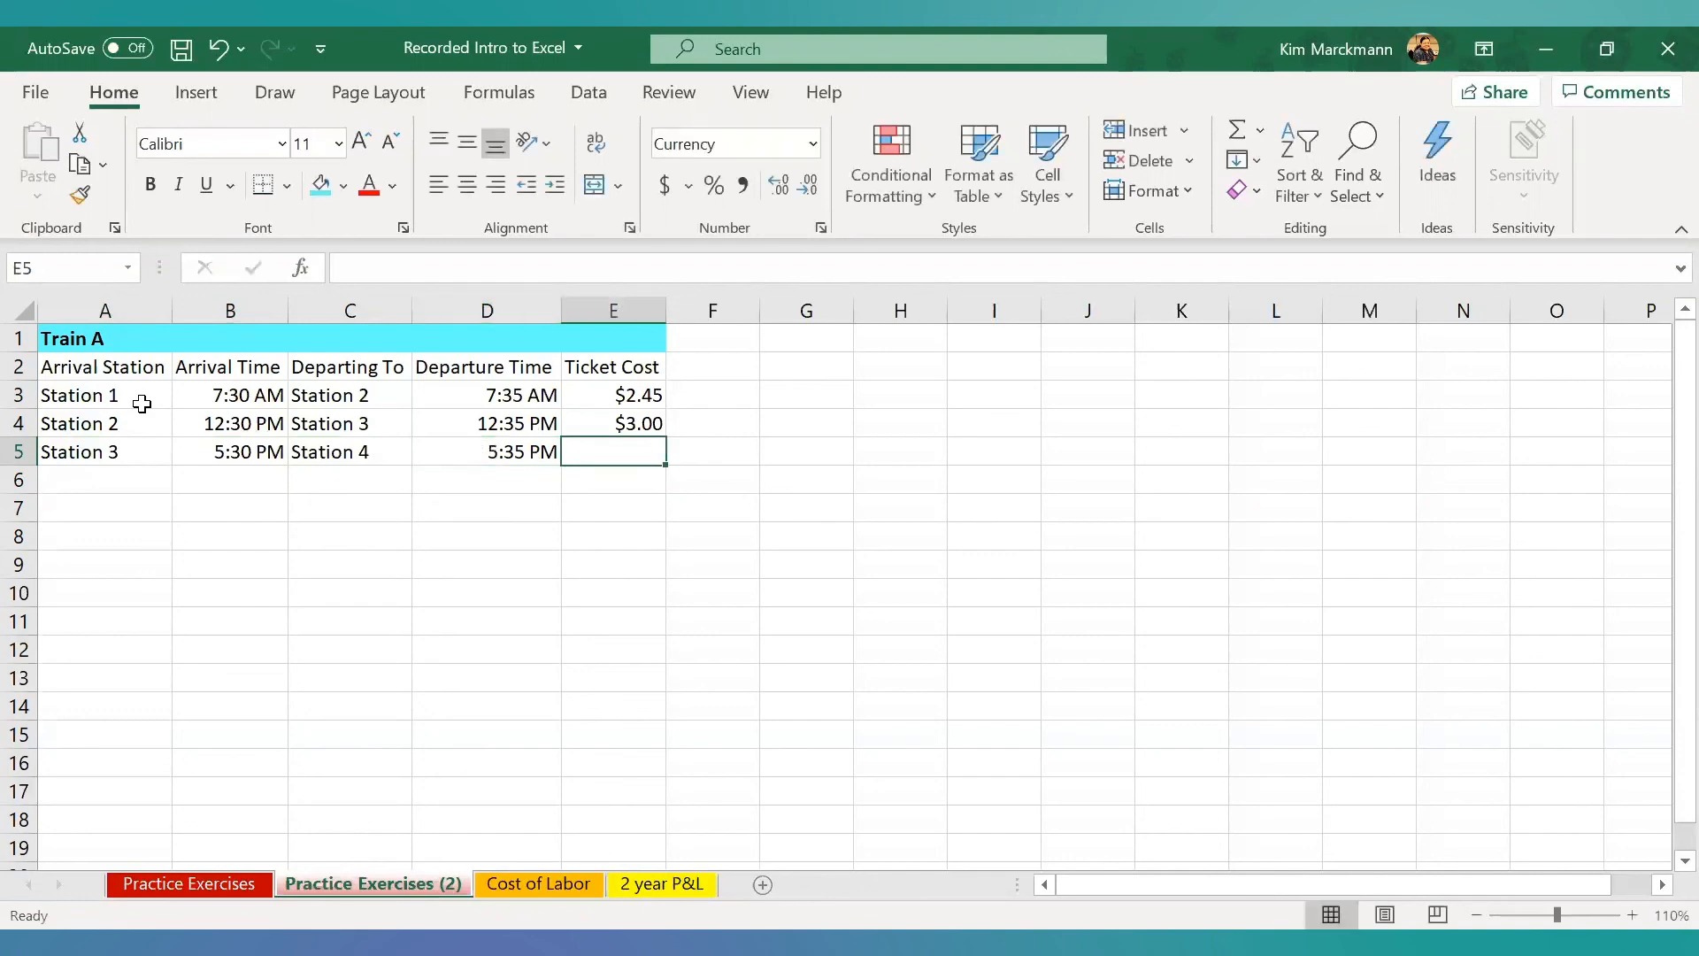
text(3.25)
key(Return)
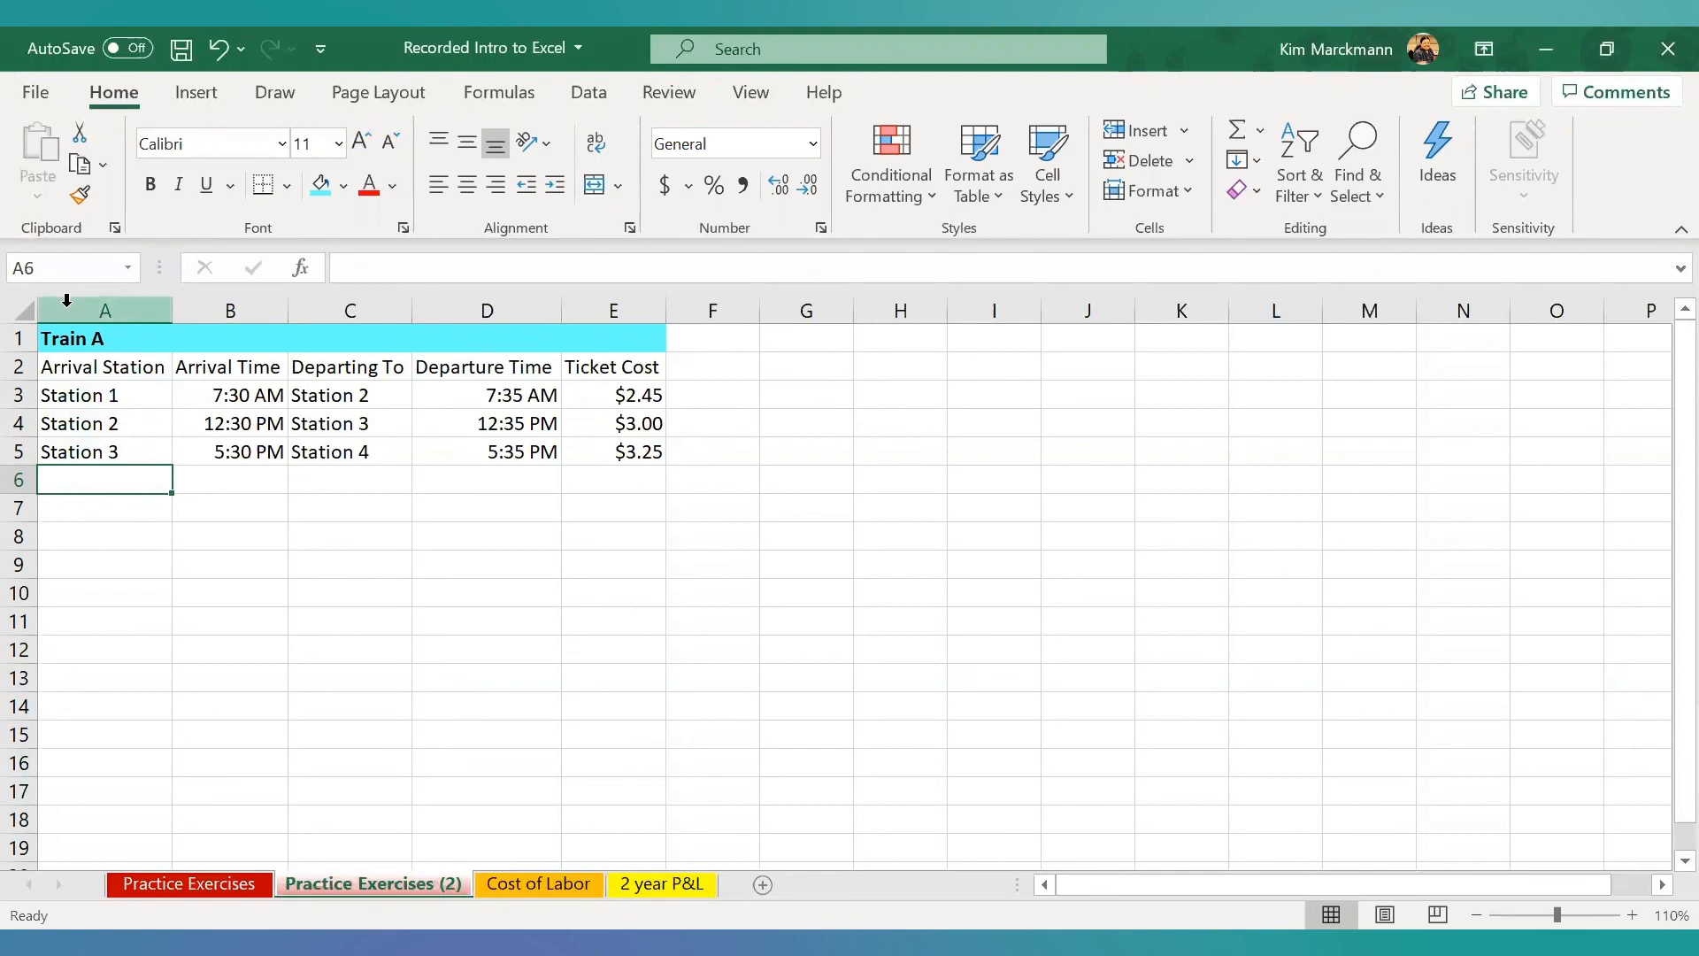
- Copy the Train A timetable range A1:E5 and switch to the original Practice Exercises sheet
click(66, 339)
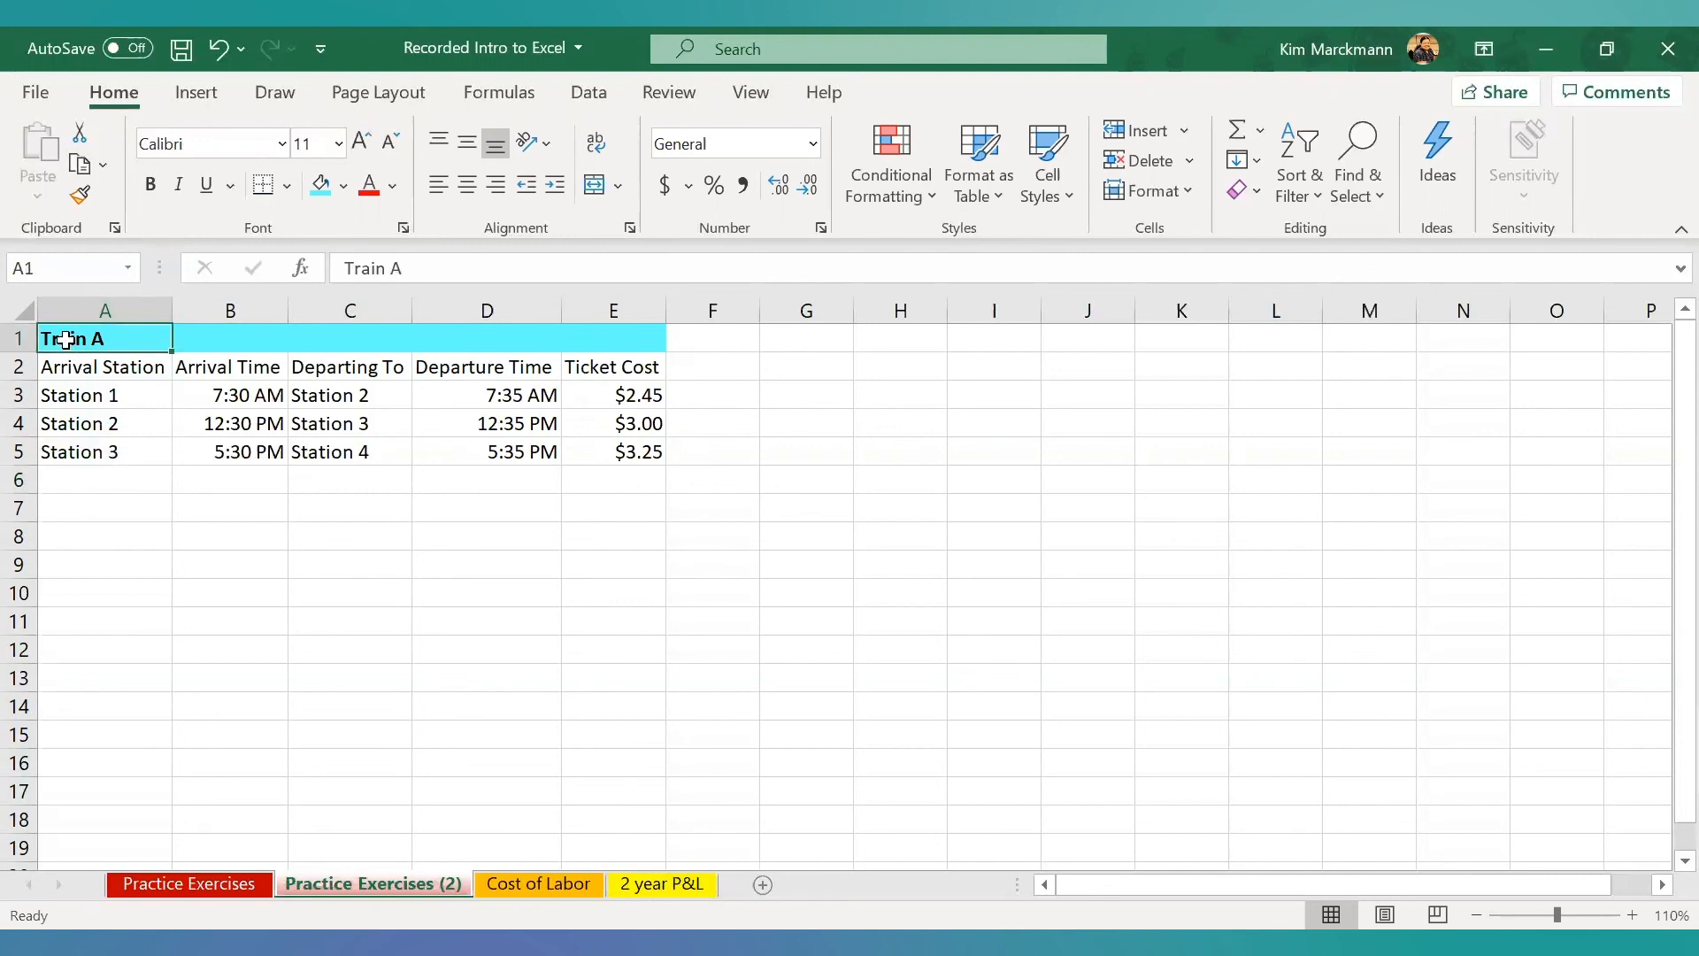
drag(66, 339, 600, 451)
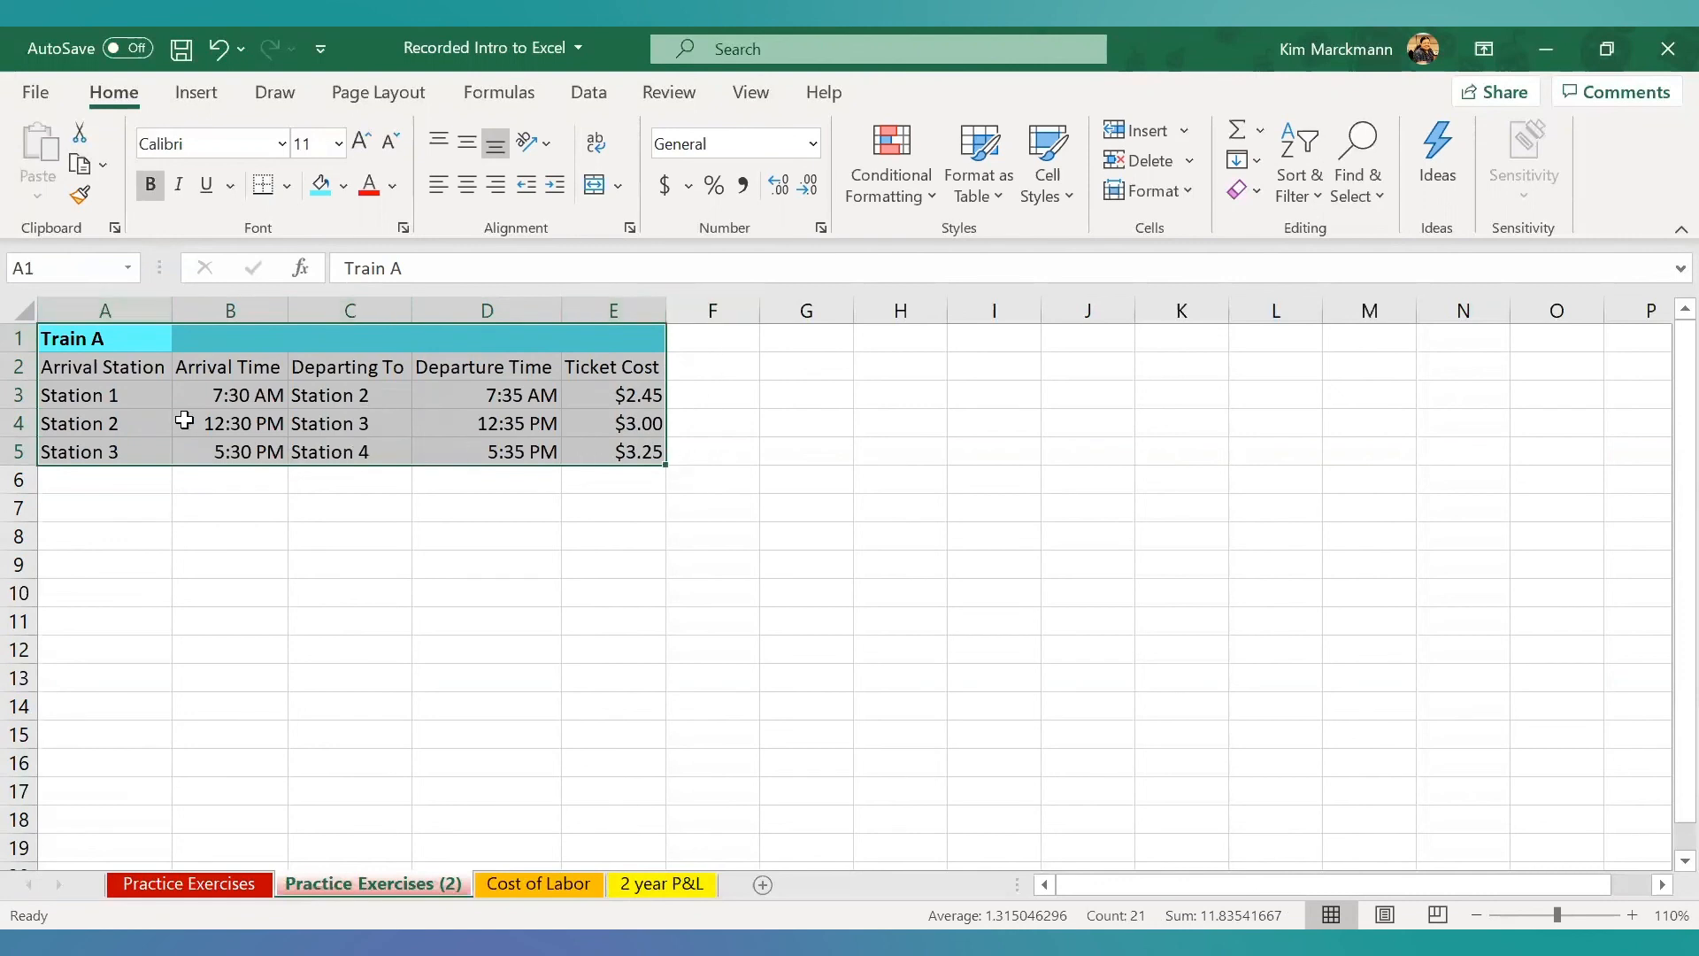
click(80, 169)
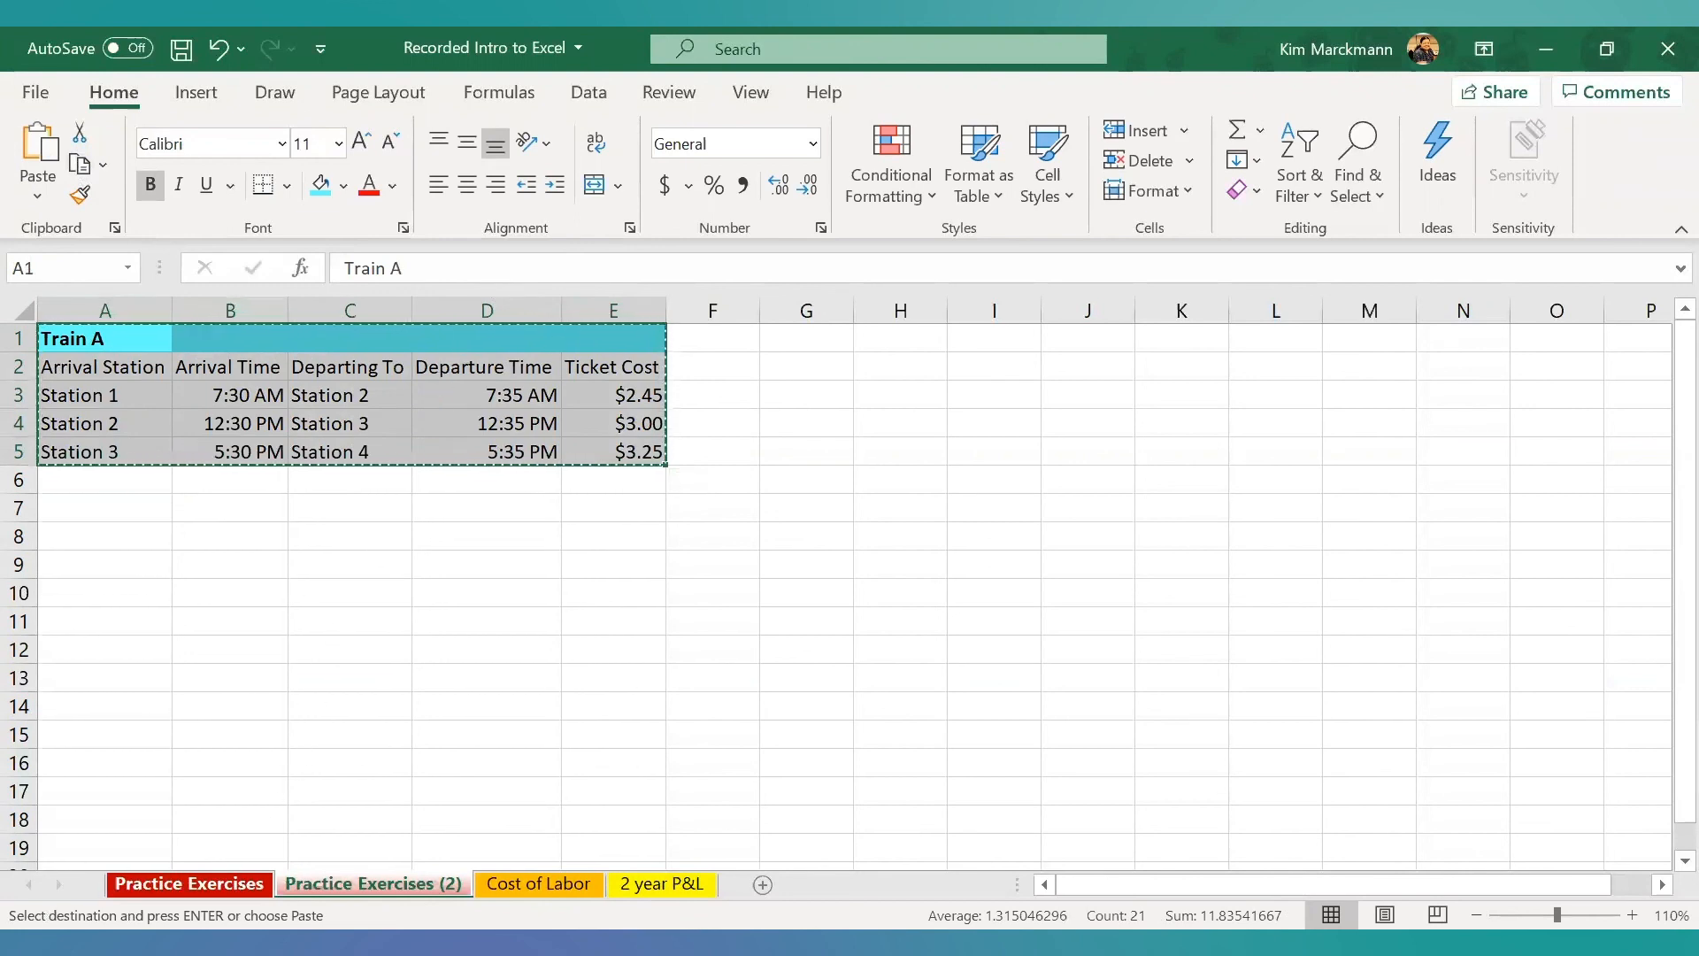
click(189, 884)
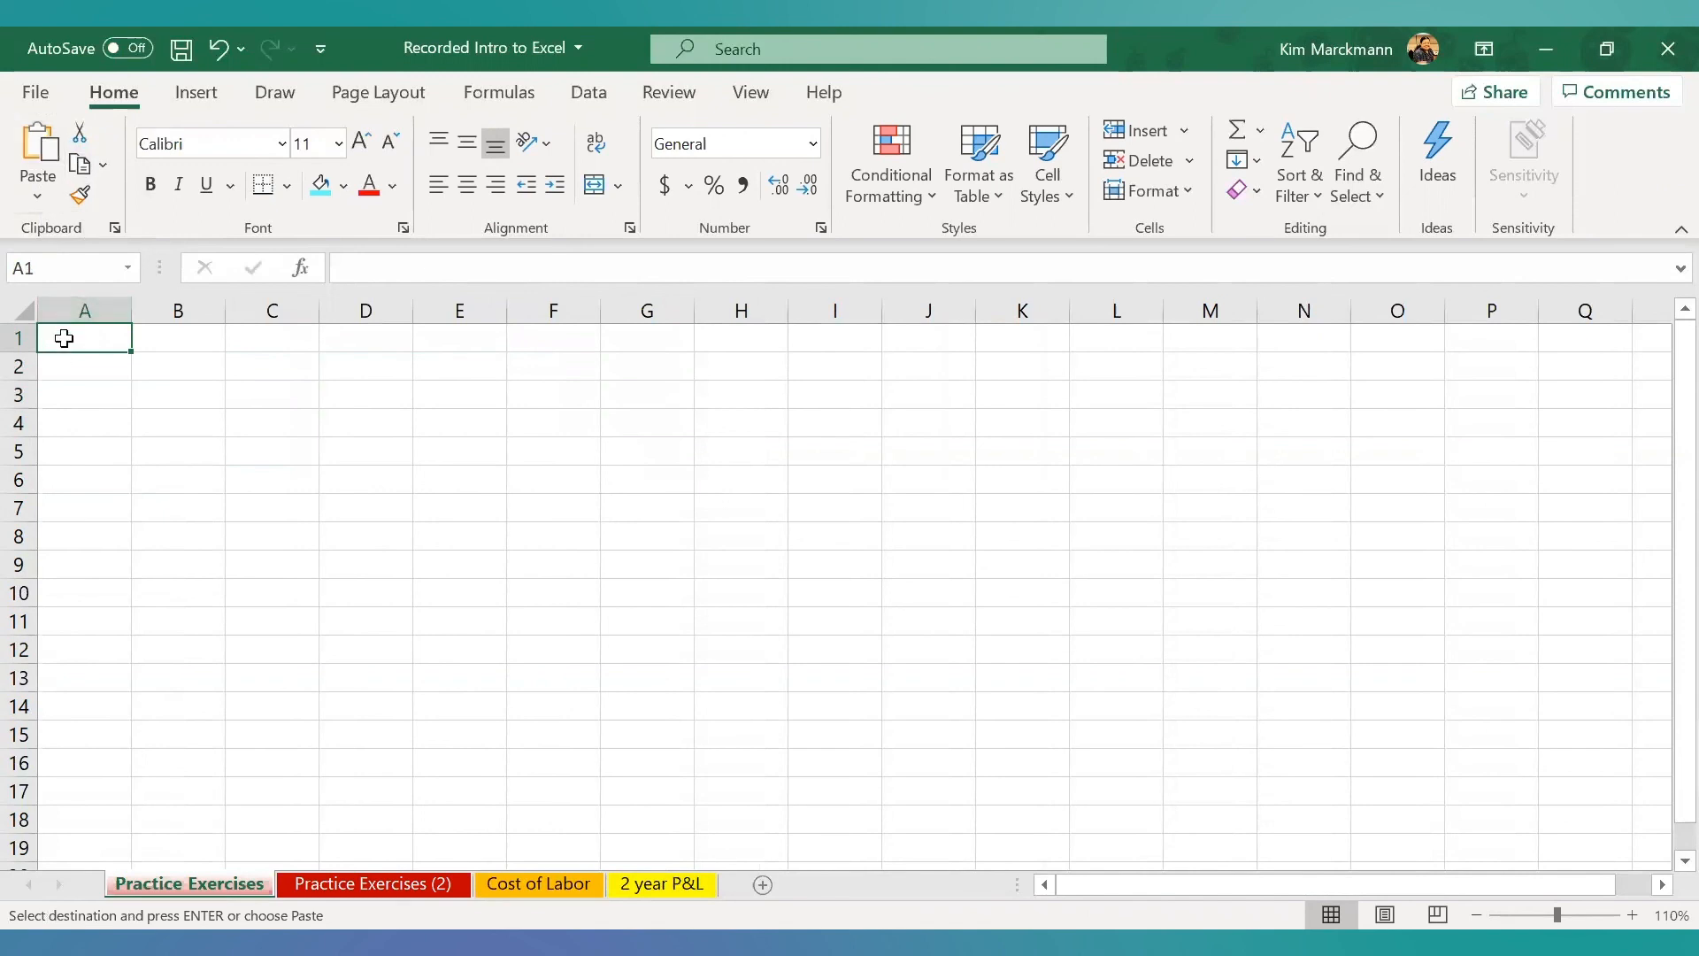
- Try a normal paste of the timetable at A1 with column D autofitted, and undo both changes
click(37, 146)
click(447, 699)
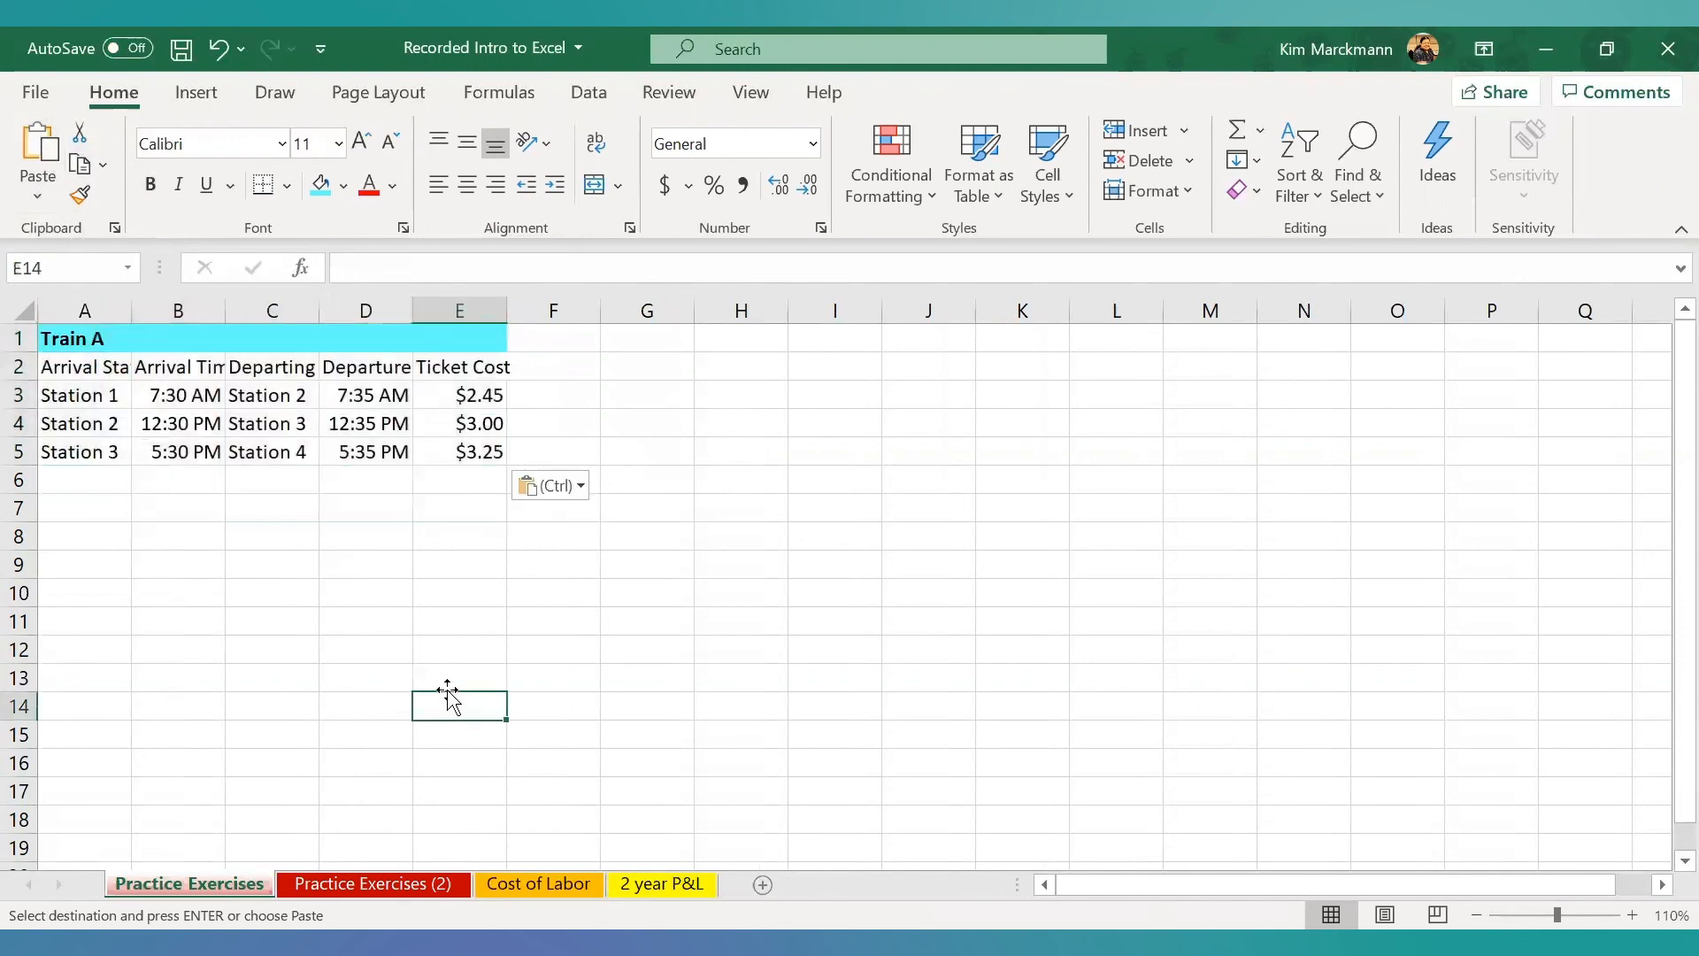
double_click(406, 310)
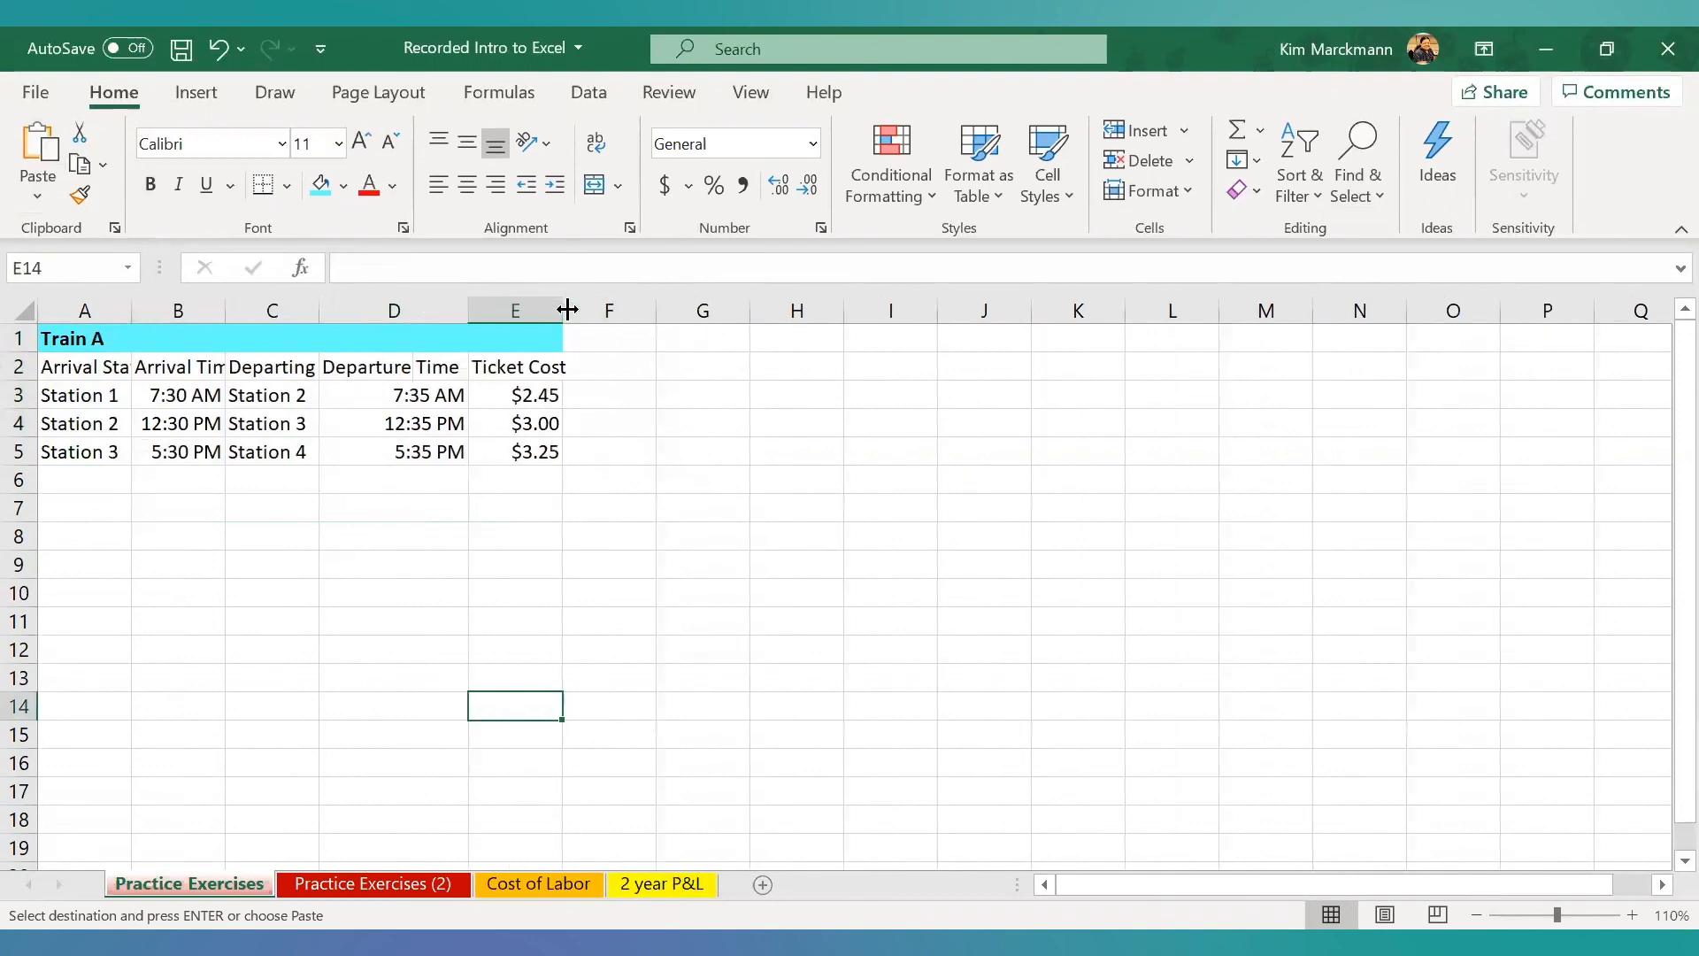
click(218, 46)
click(216, 46)
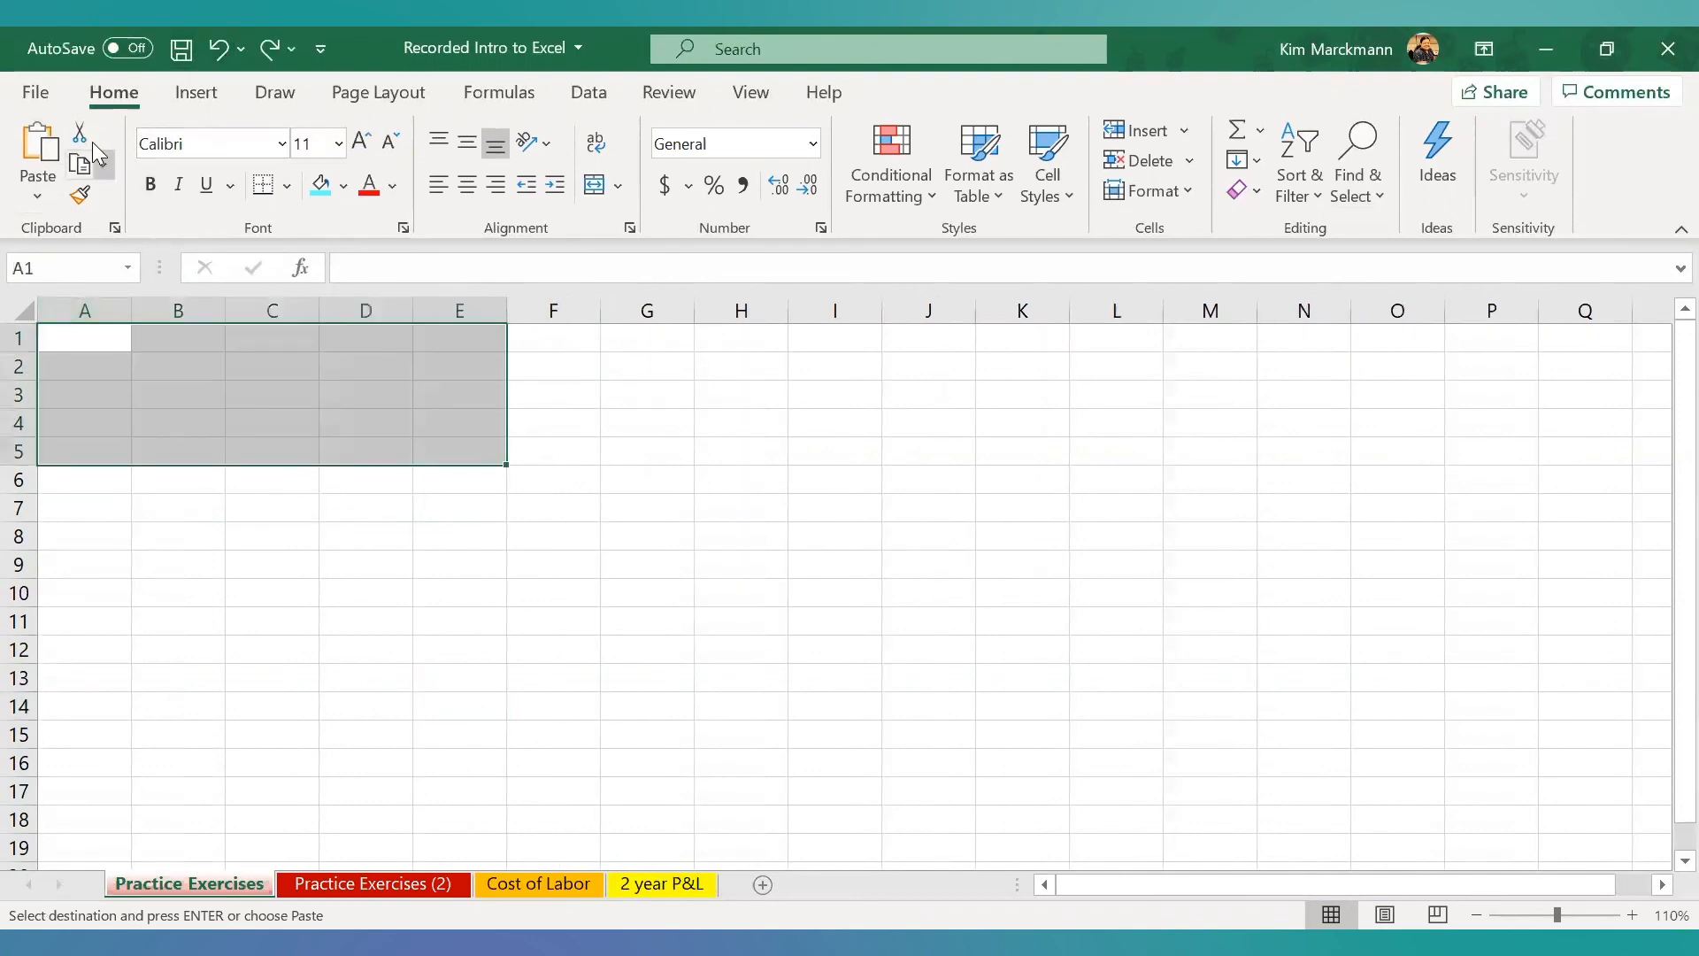
- Try pasting the timetable at A1 with the Transpose option, and undo the paste
click(37, 146)
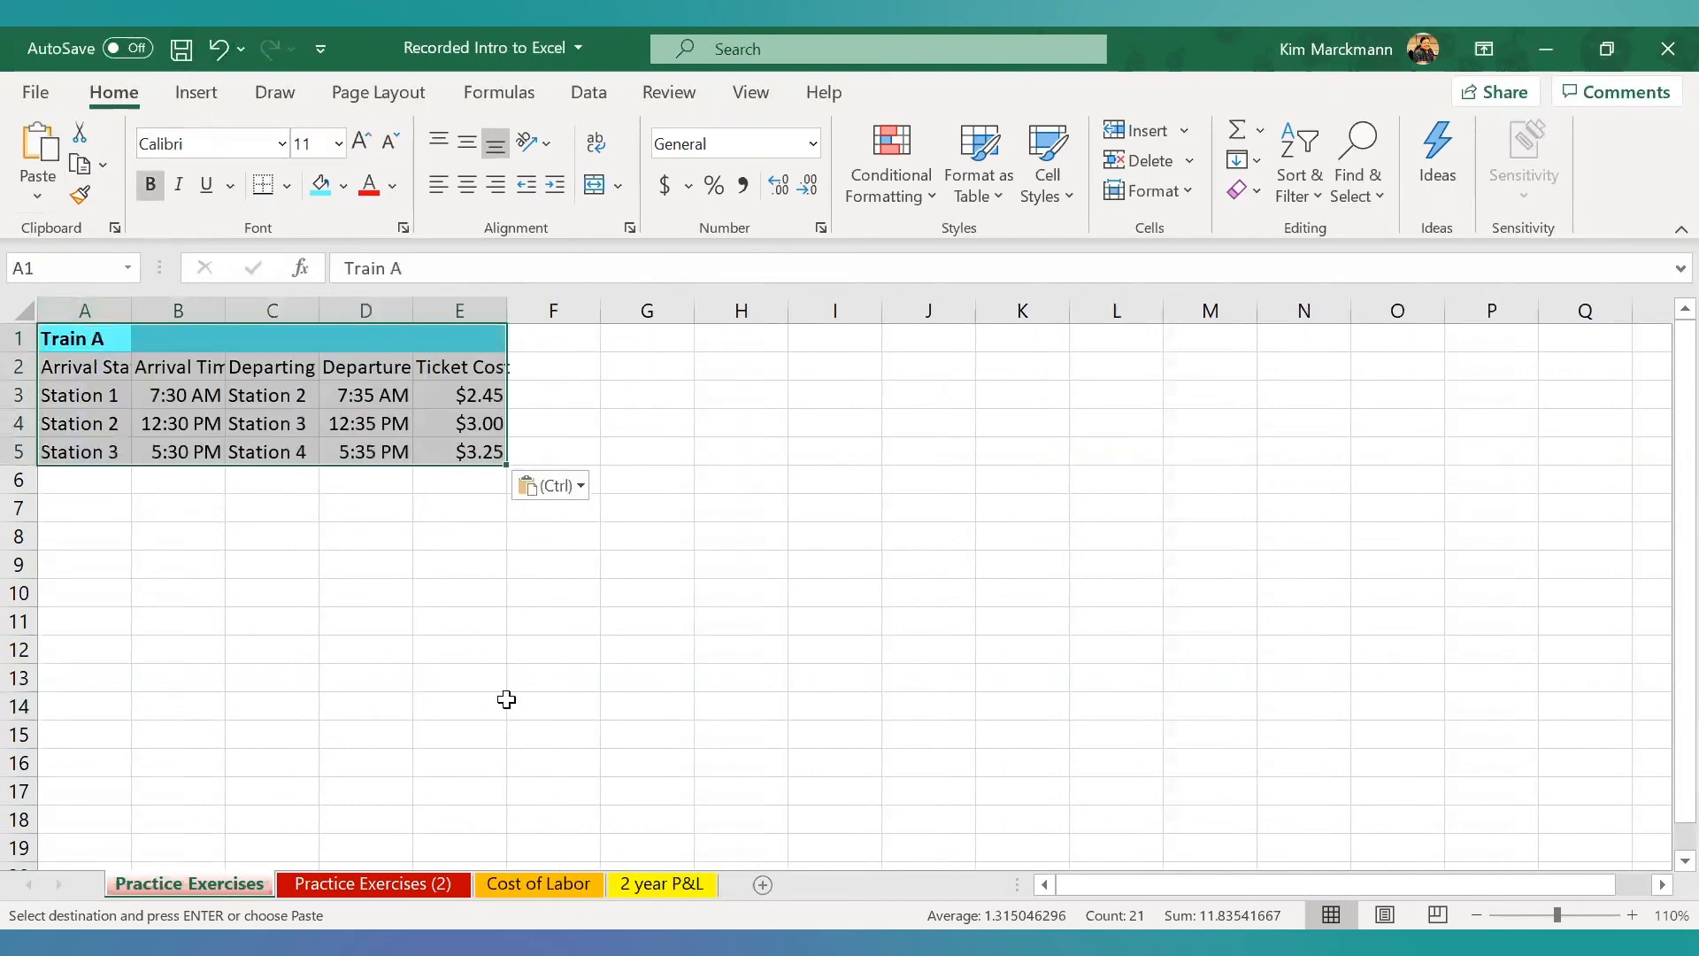
click(587, 491)
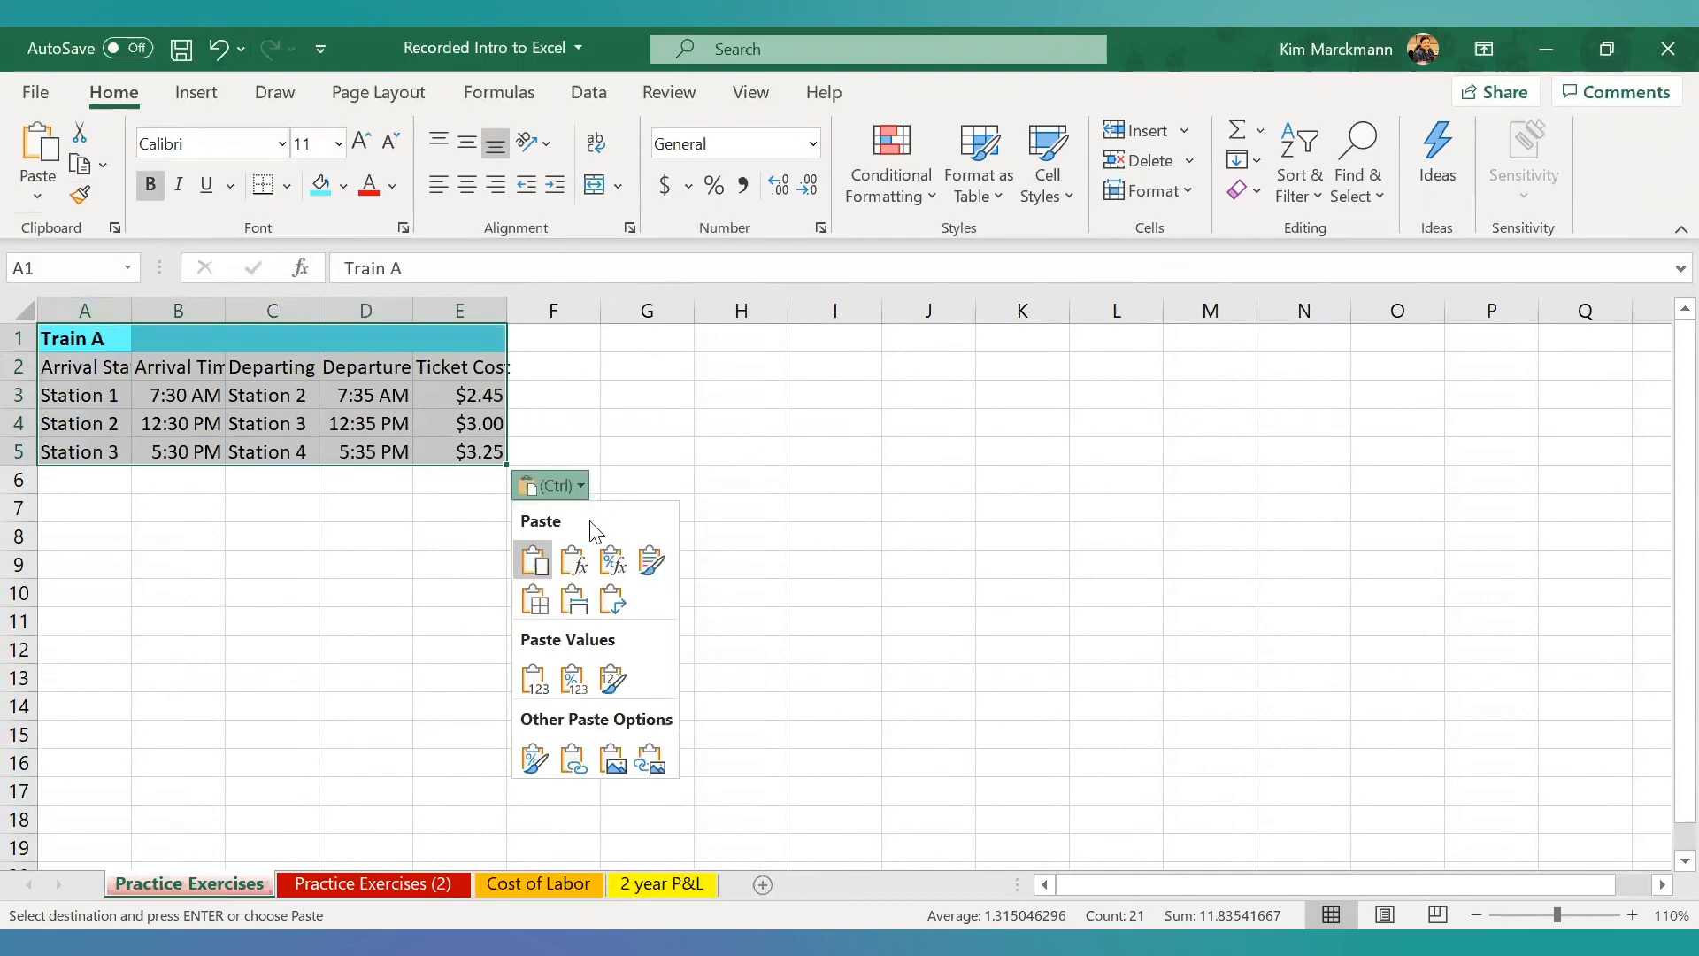
click(616, 604)
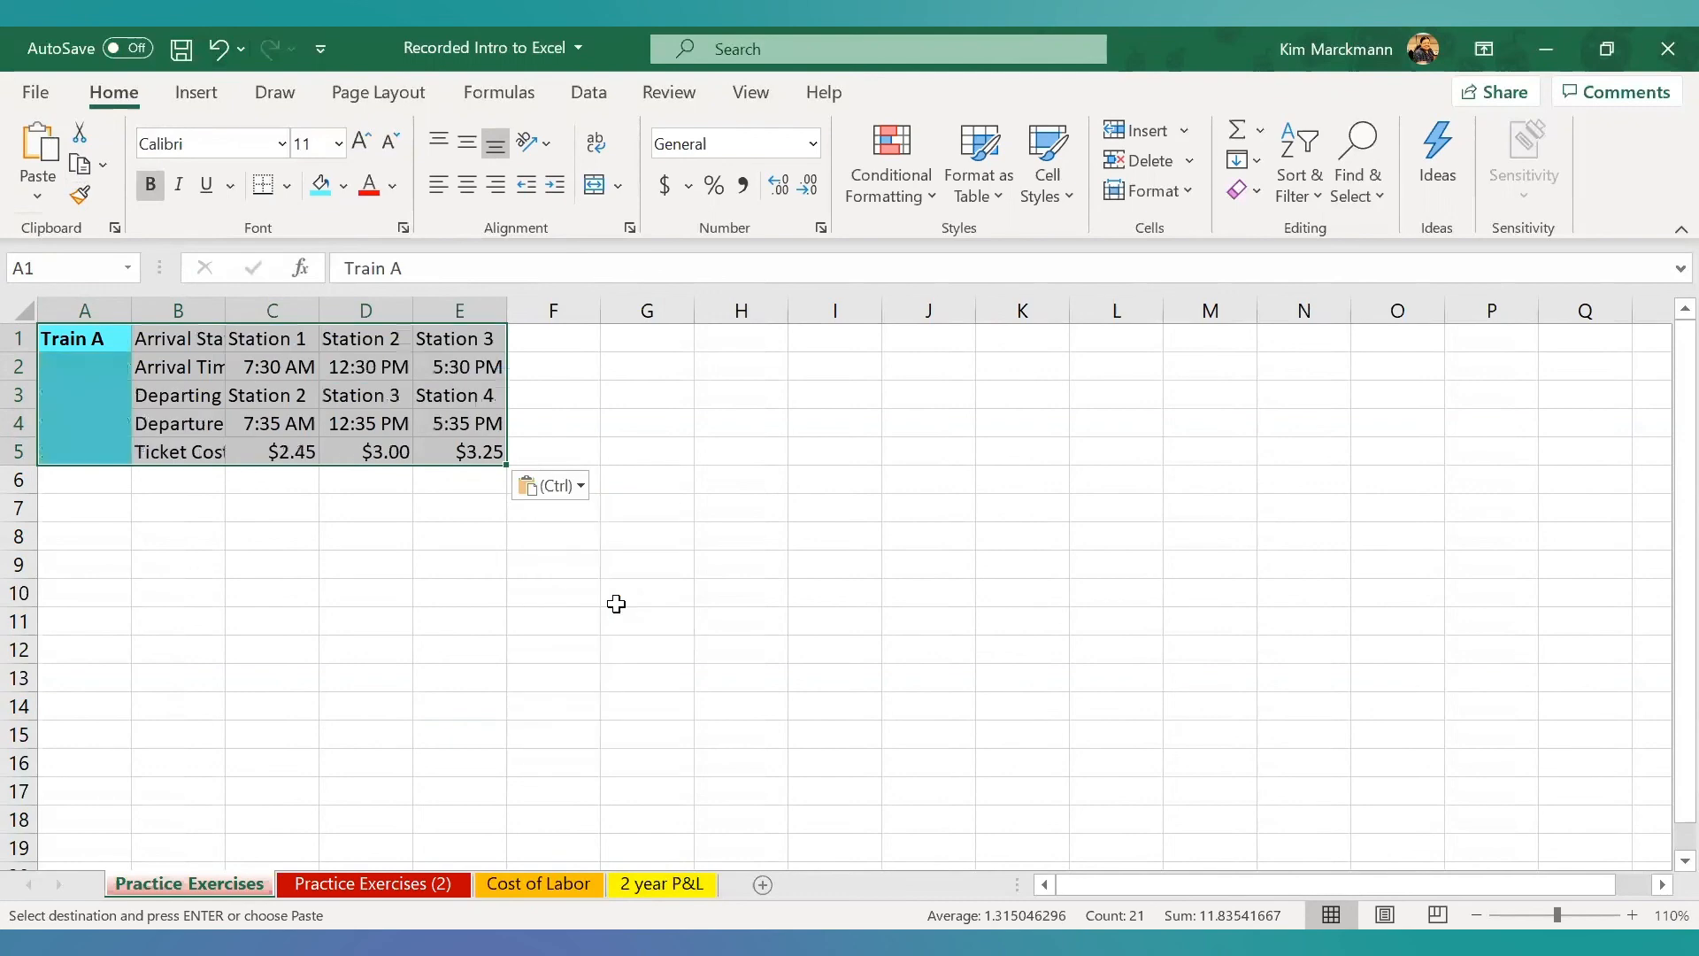
click(581, 488)
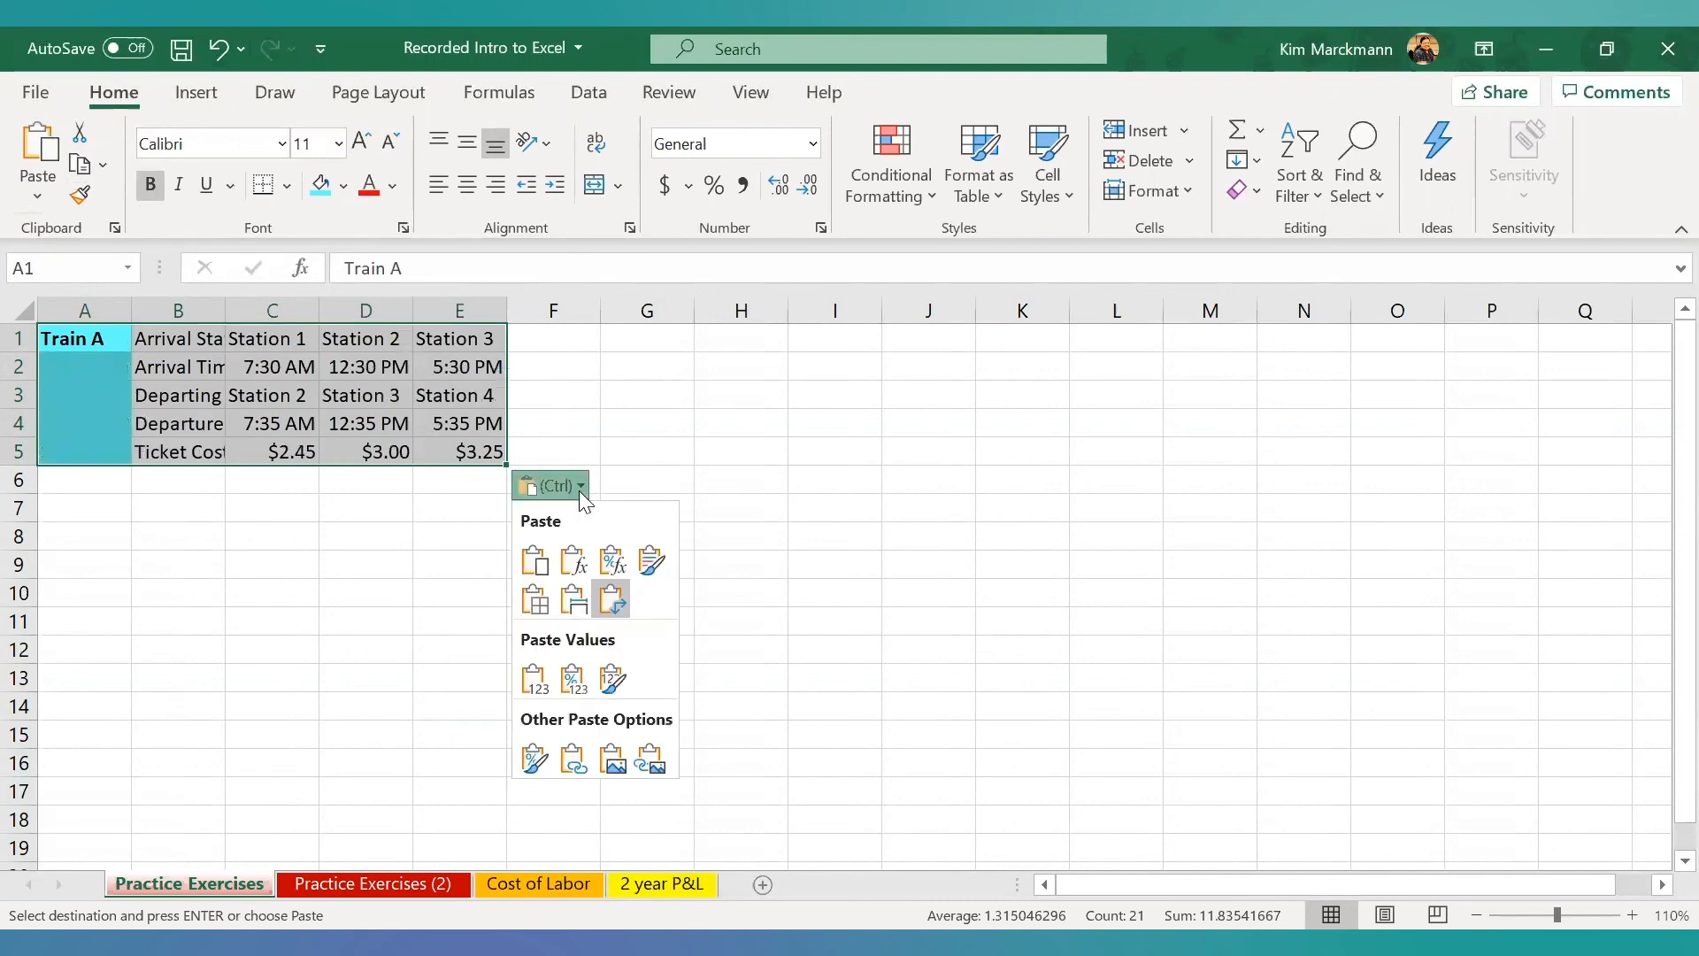
click(219, 46)
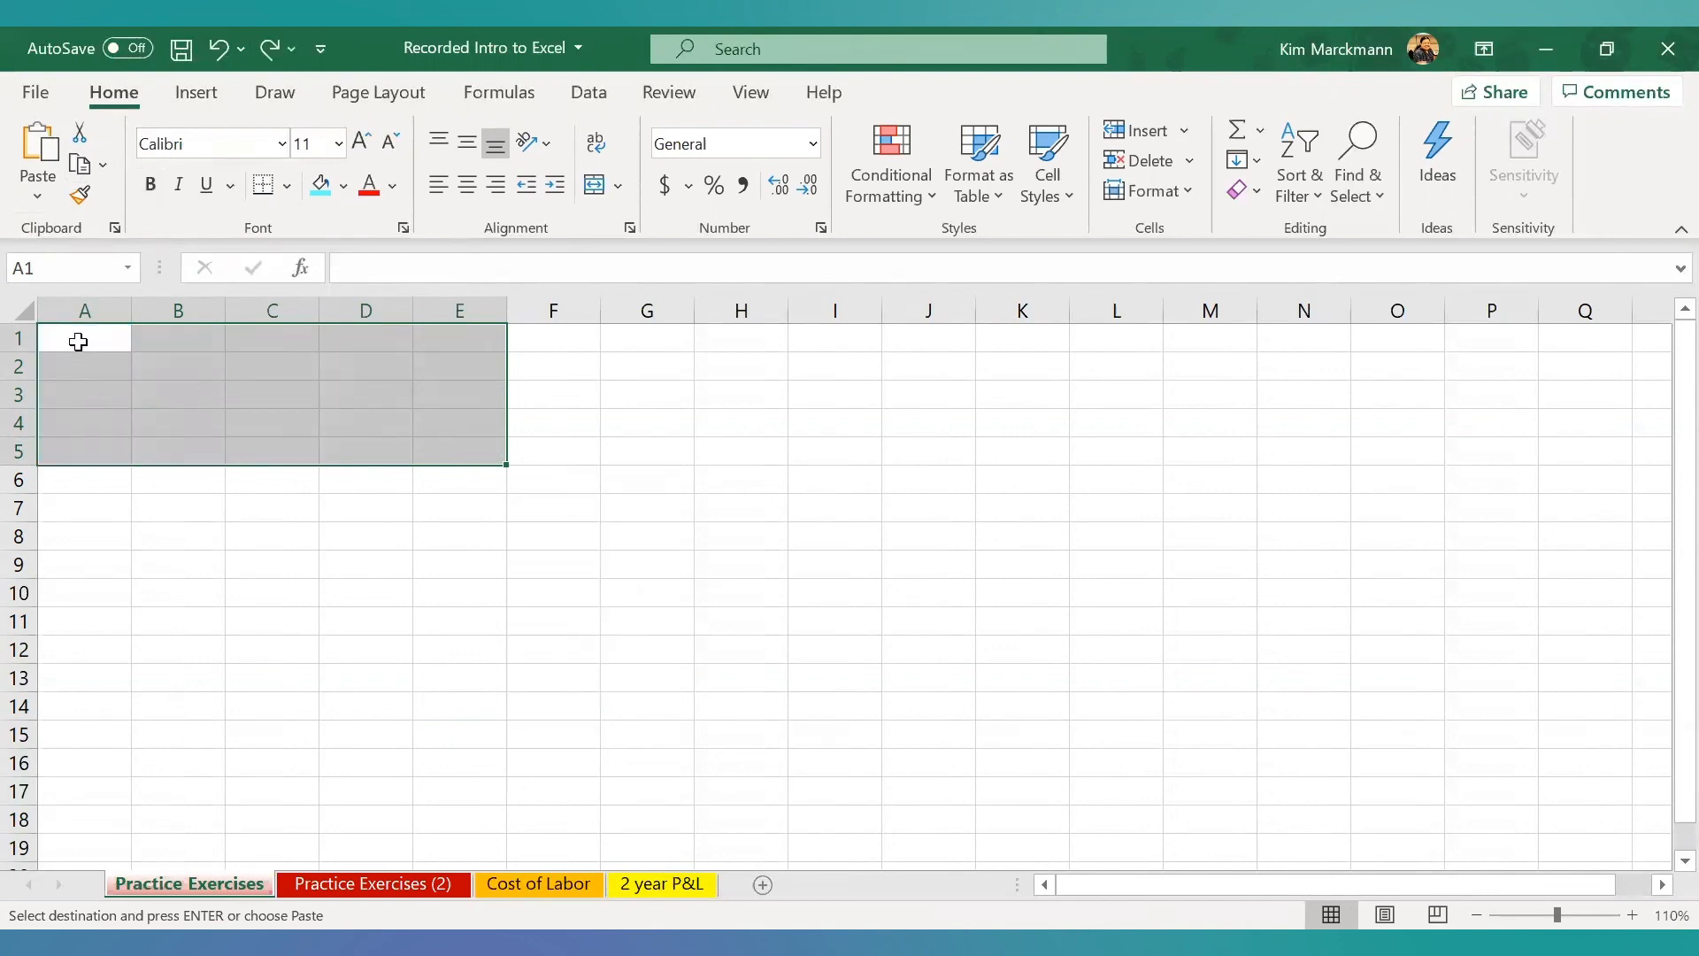
- Paste the timetable at A1 of Practice Exercises with Keep Source Column Widths, and save the workbook
right_click(78, 342)
click(144, 300)
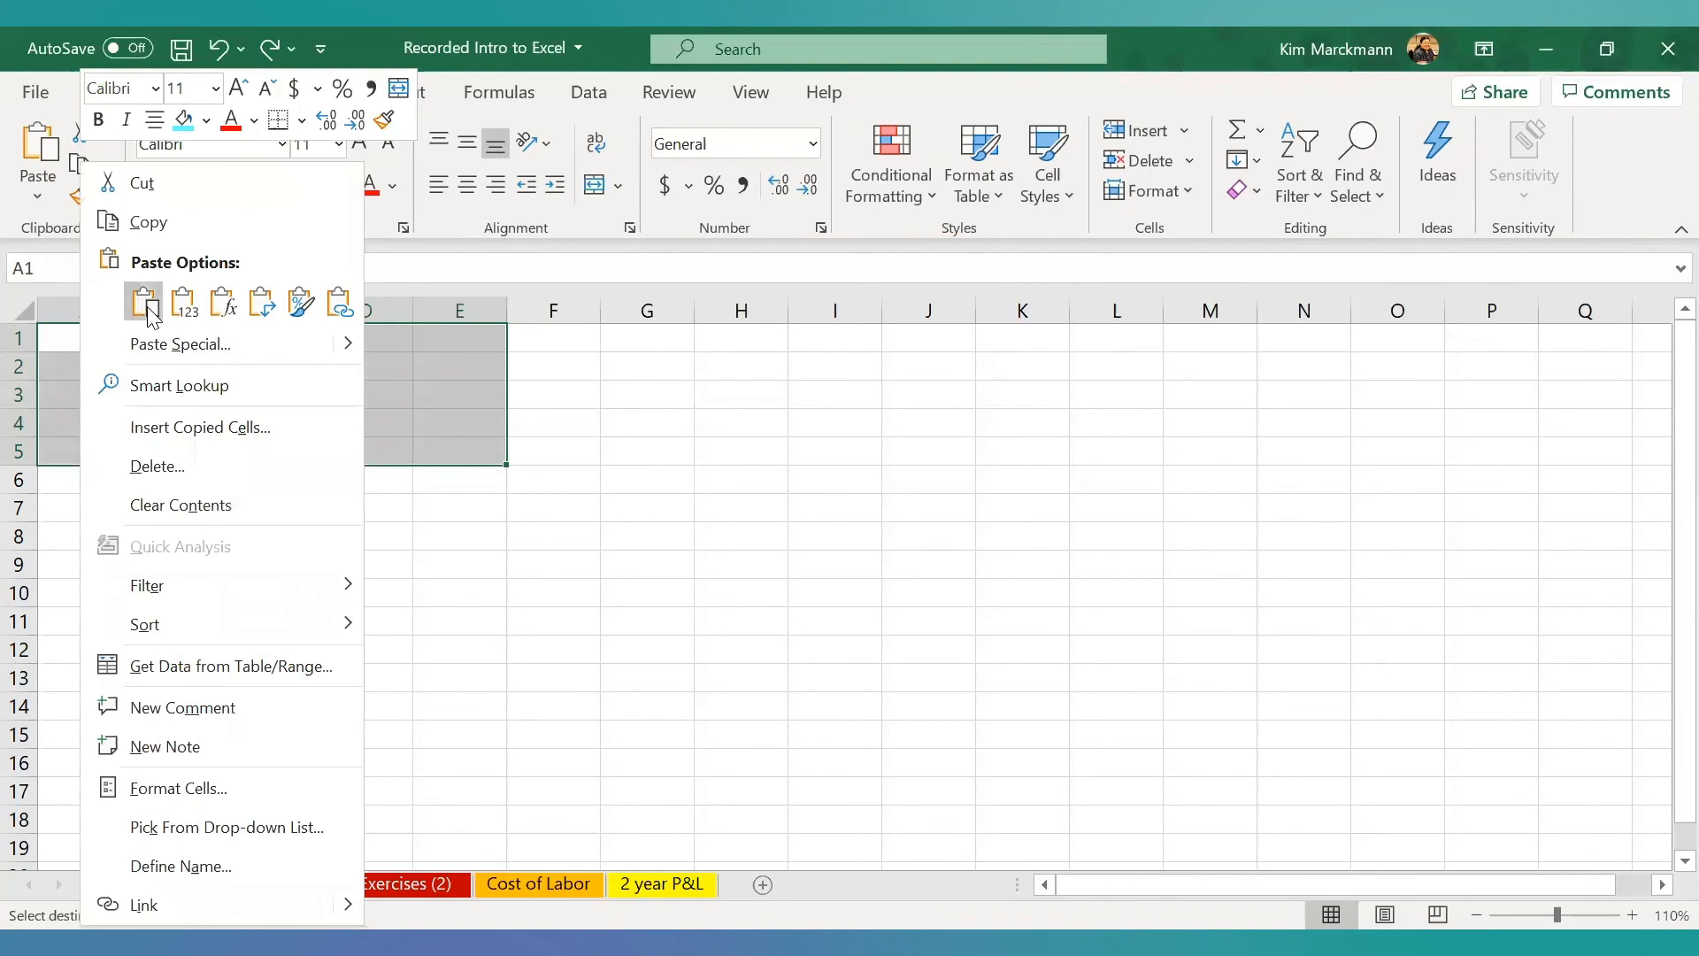
click(146, 305)
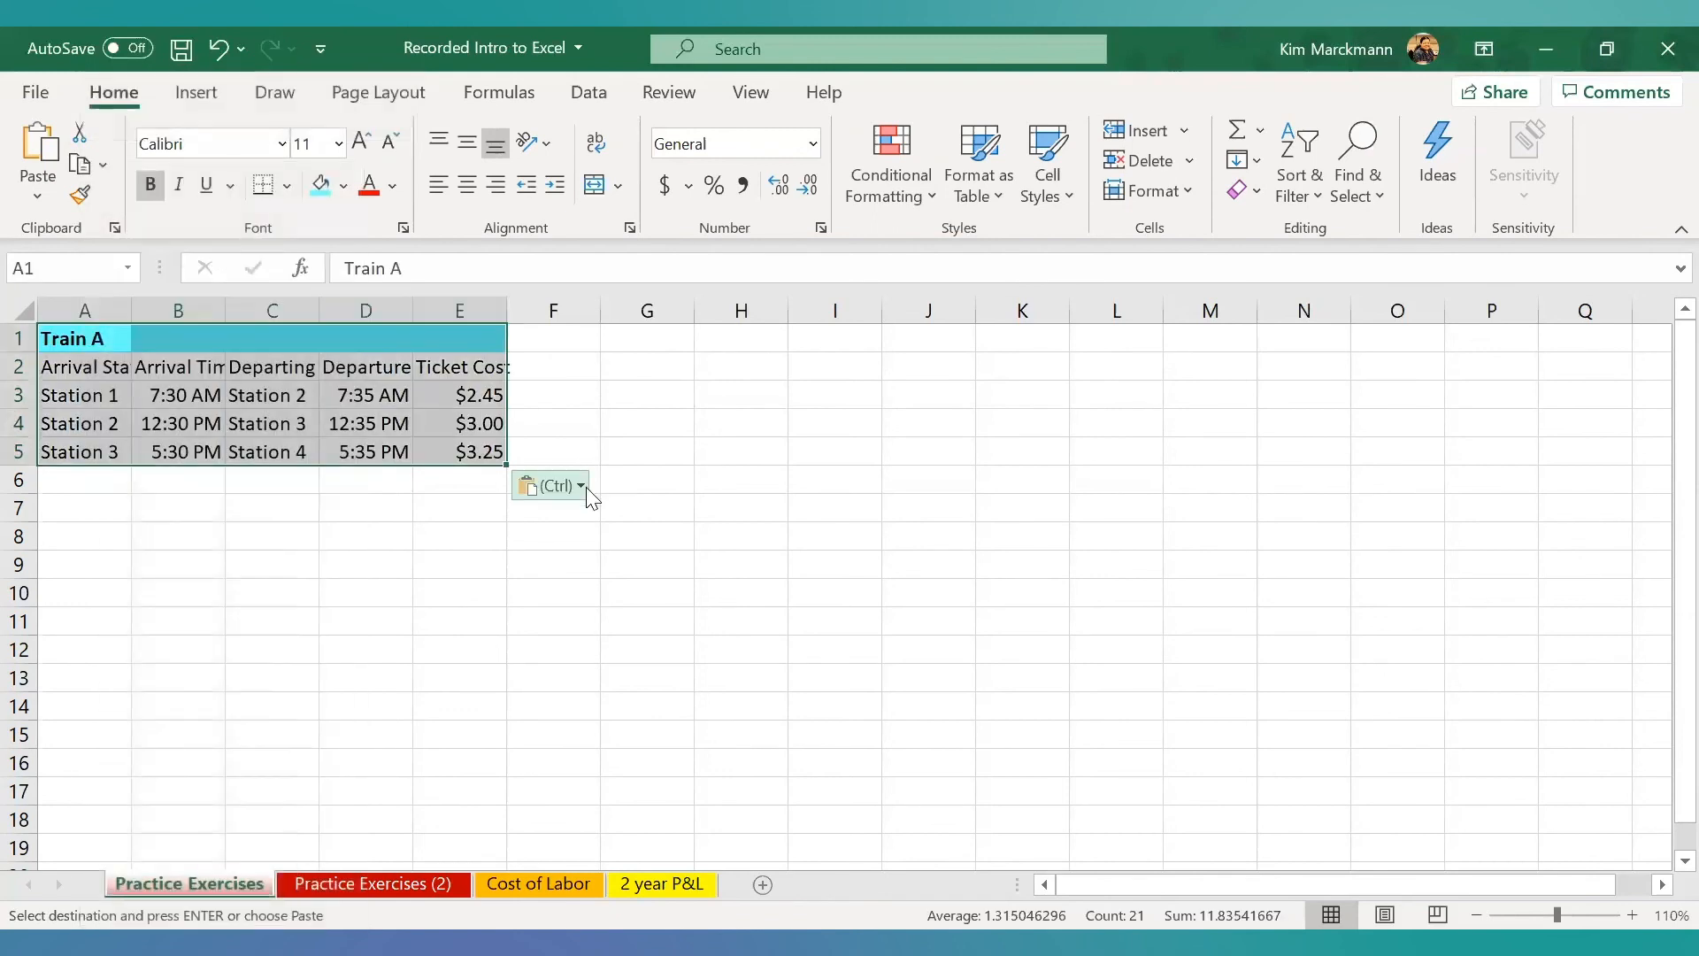
click(580, 485)
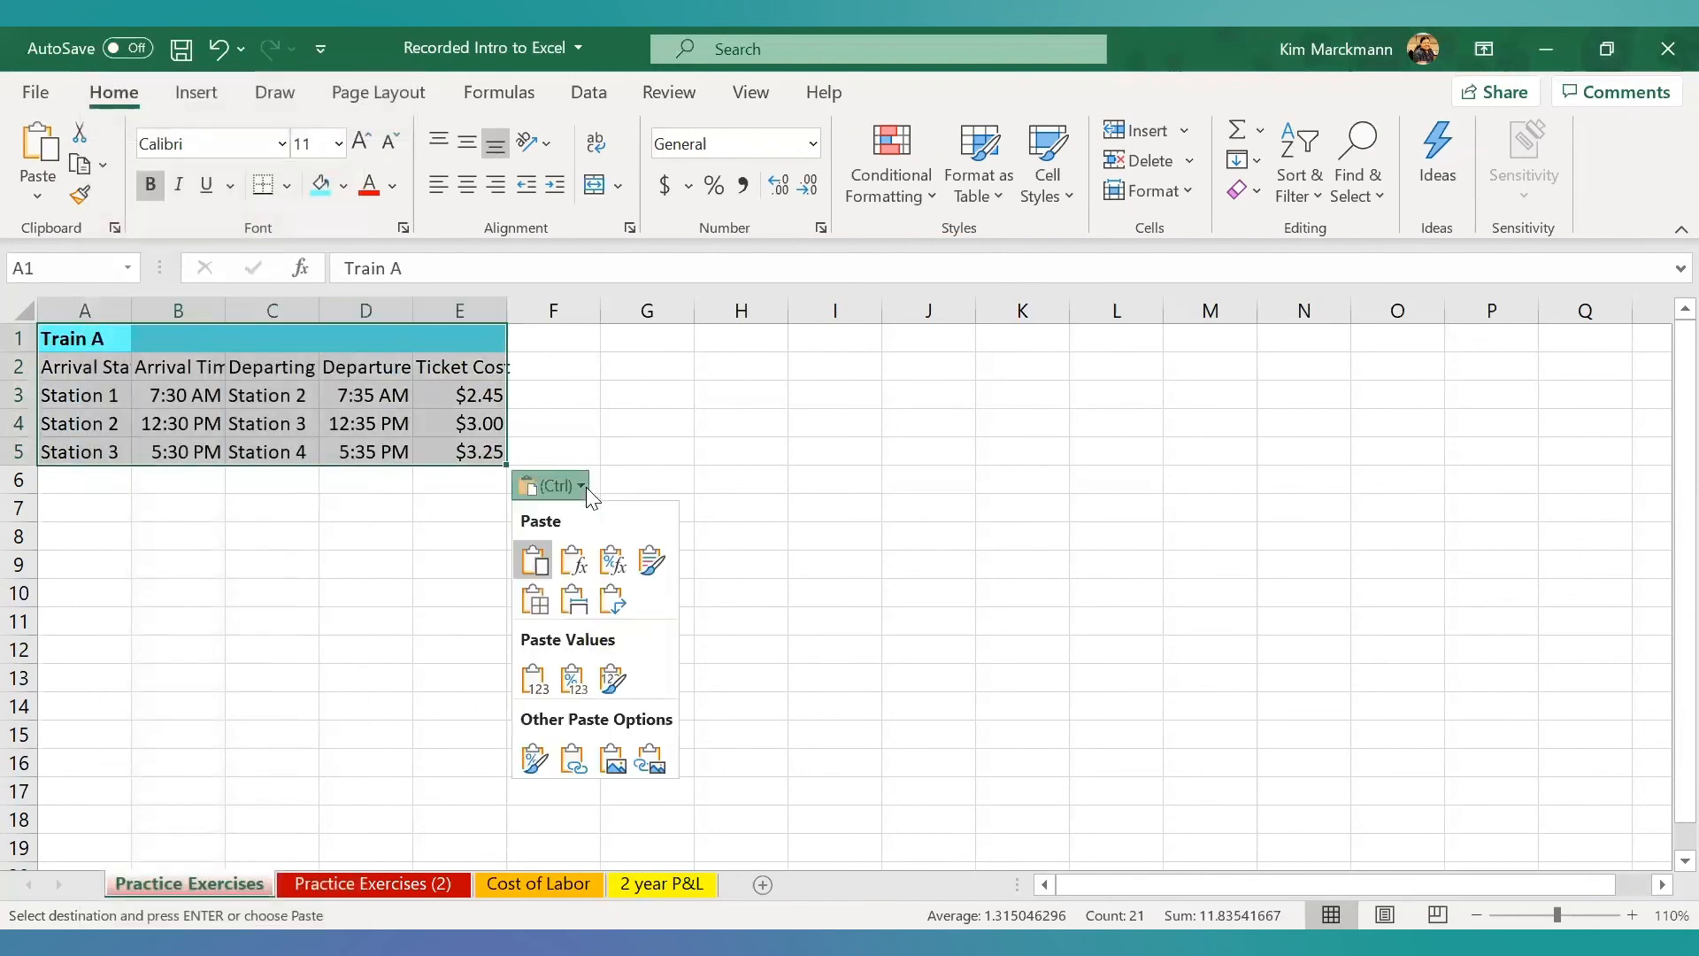
click(572, 600)
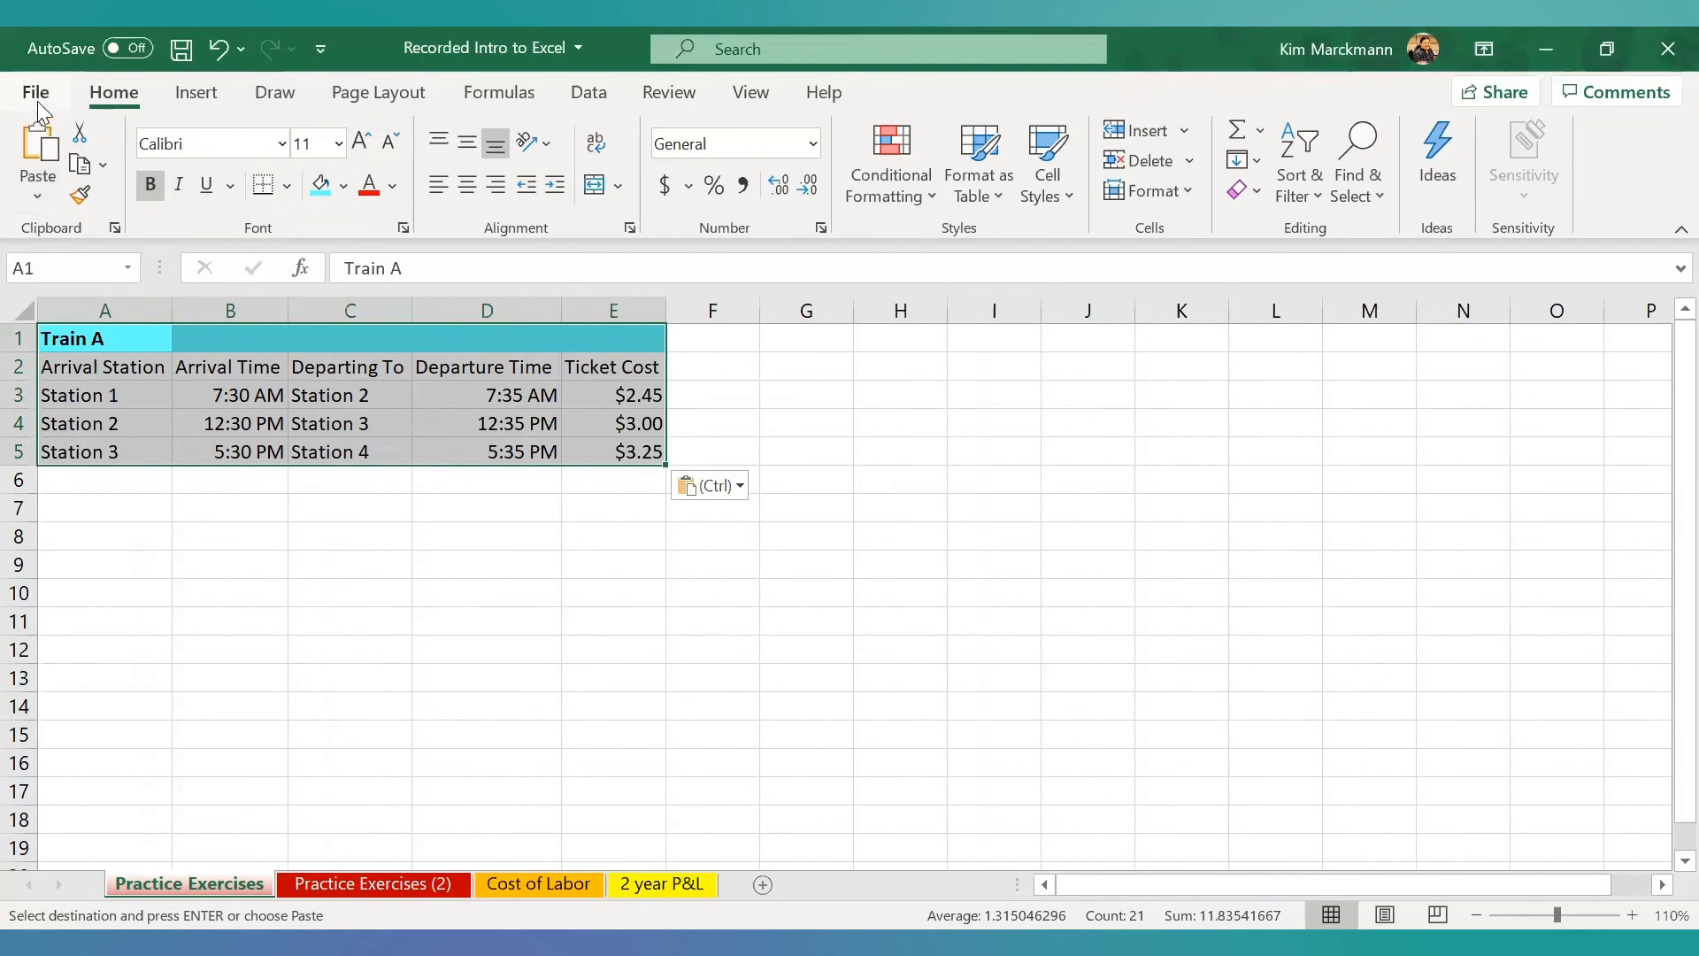
click(182, 49)
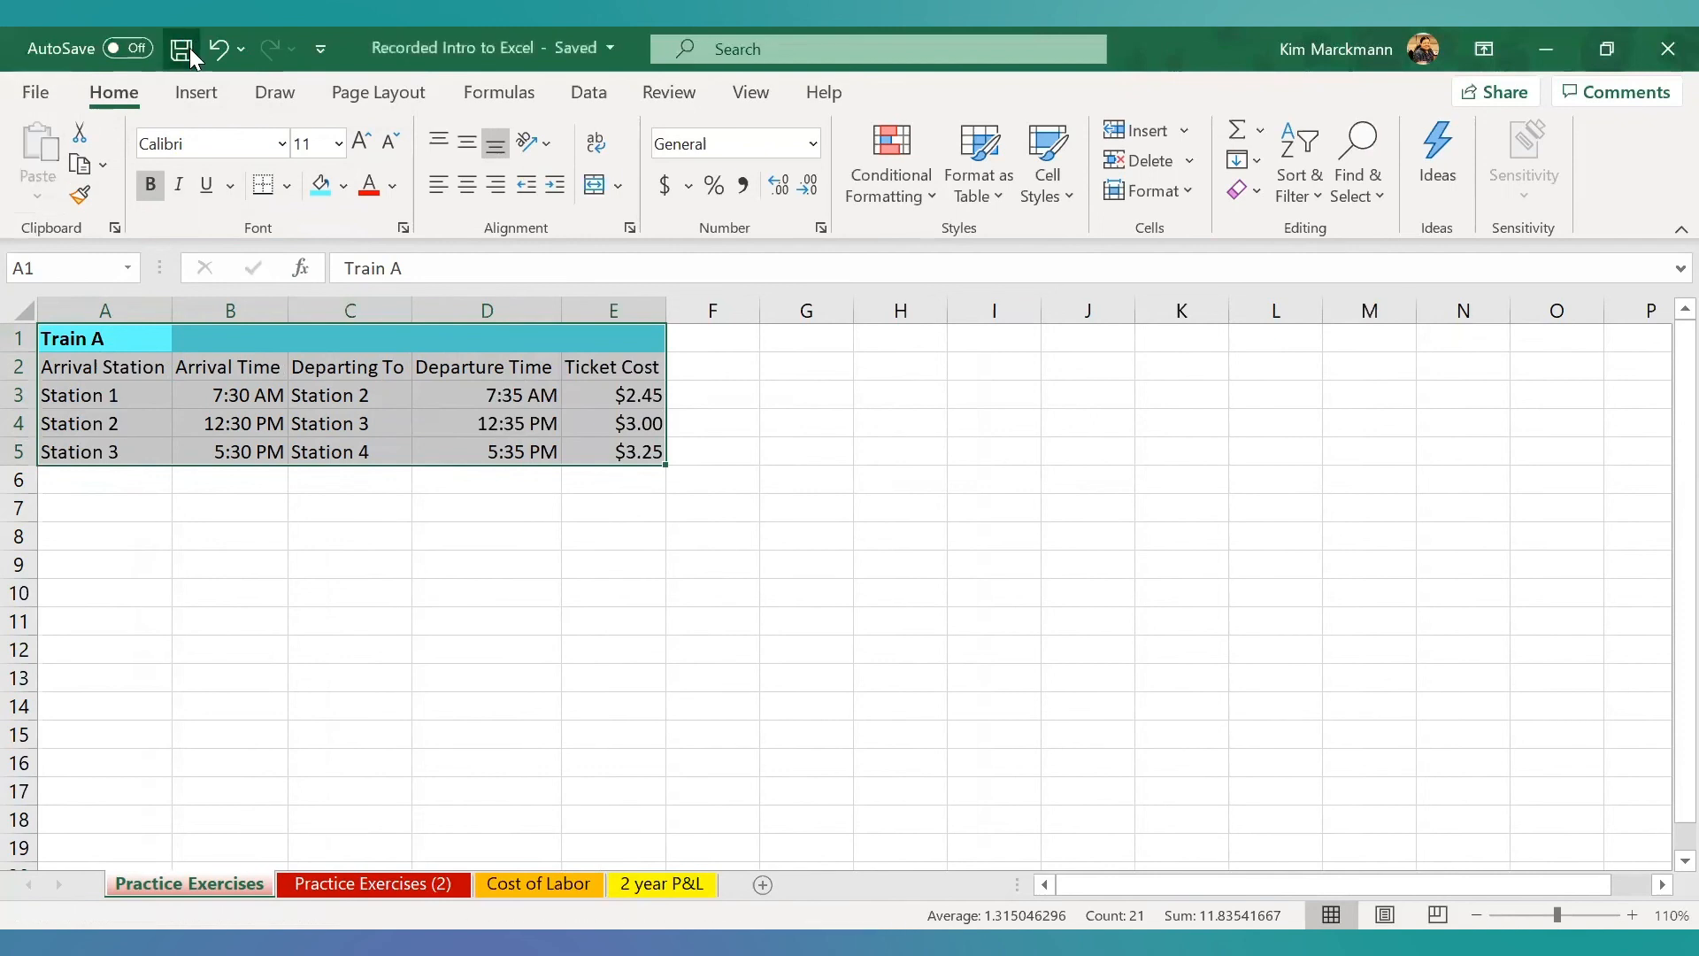